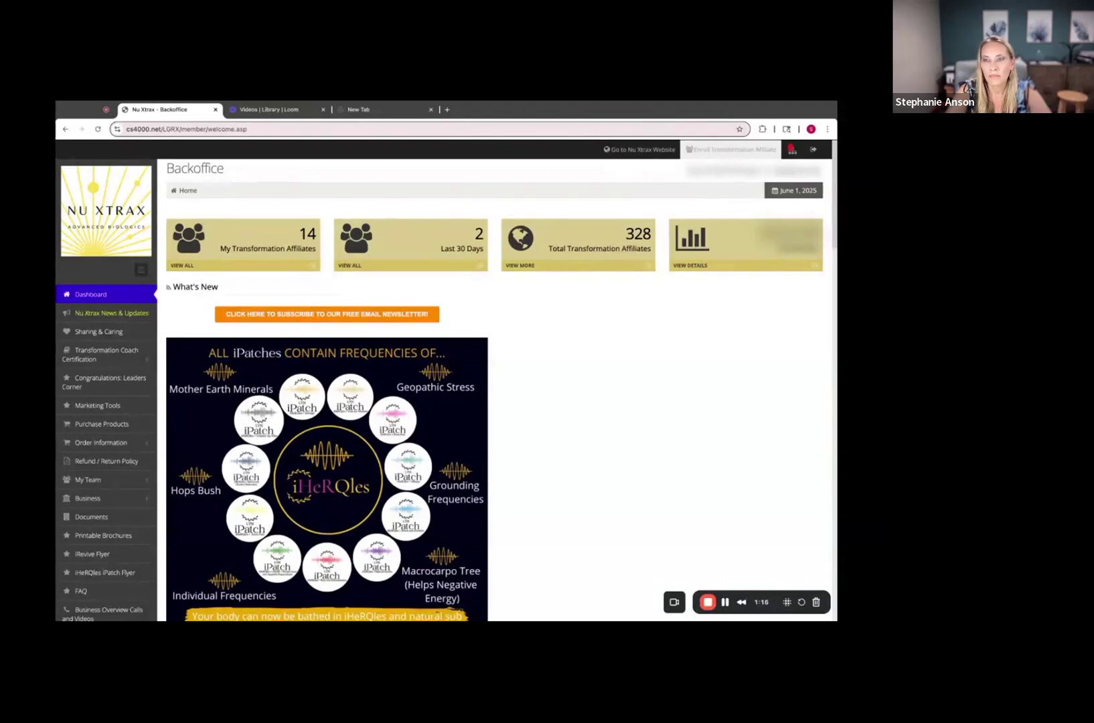
- Preview the Your Nu Xtrax dropdown and the newsletter sign-up form on the dashboard, closing each without entering anything
{"action": "left_click", "coordinate": [791, 148]}
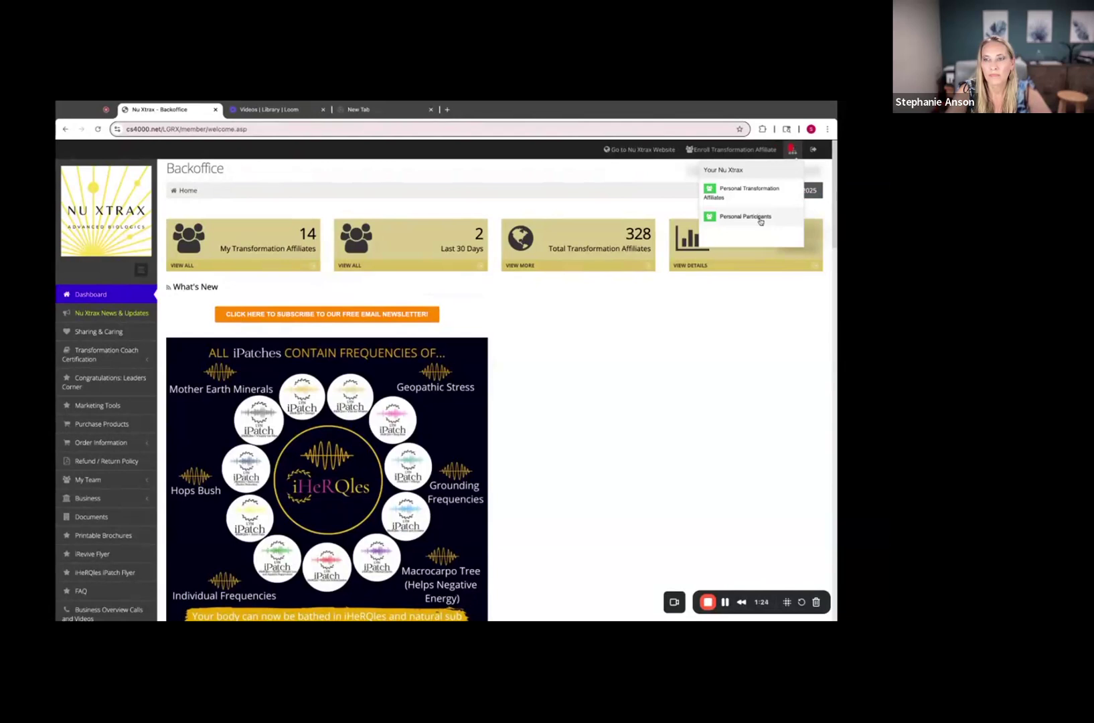
{"action": "left_click", "coordinate": [634, 167]}
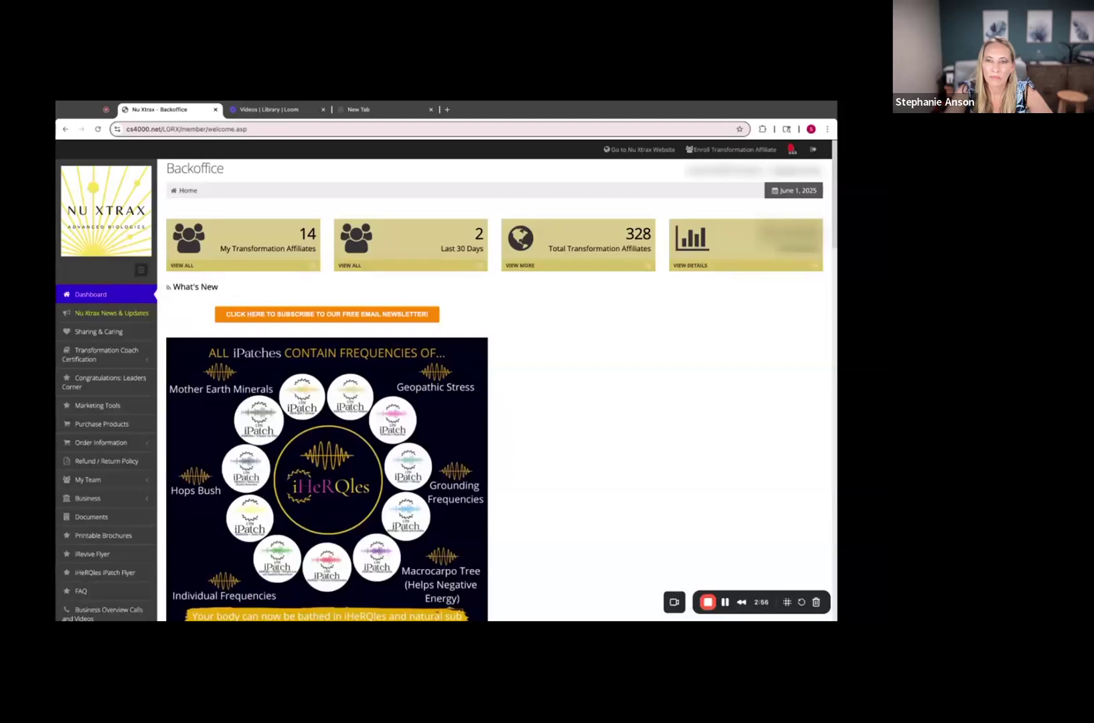
{"action": "scroll", "coordinate": [592, 293], "scroll_direction": "down", "scroll_amount": 2}
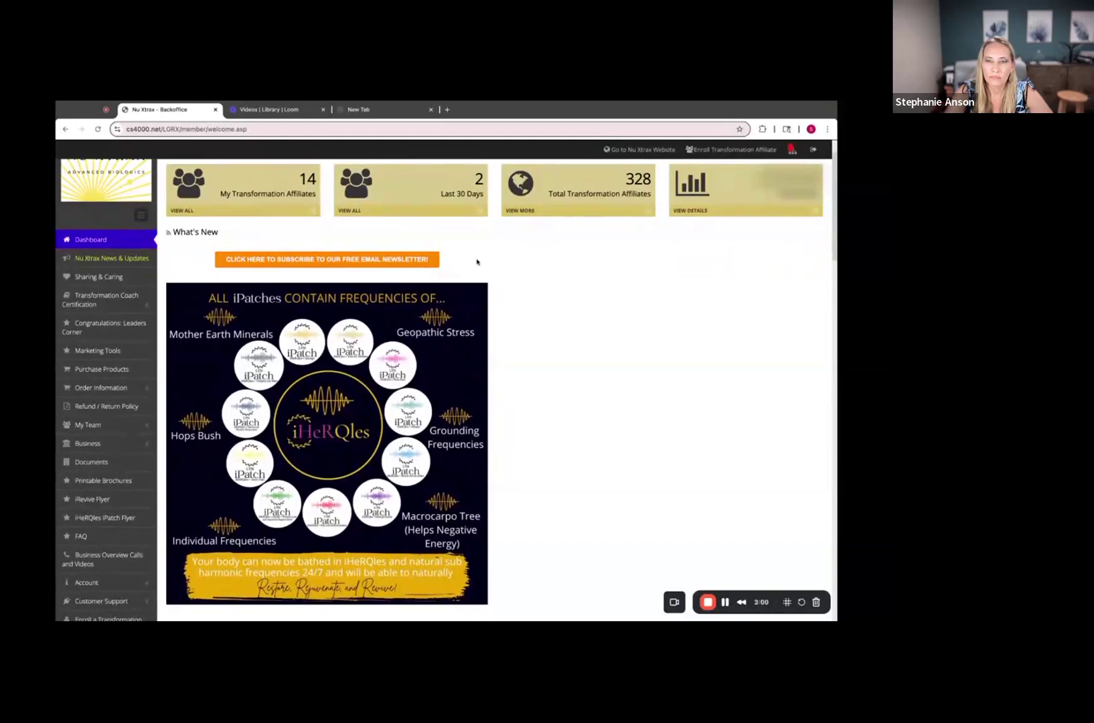
{"action": "left_click", "coordinate": [365, 260]}
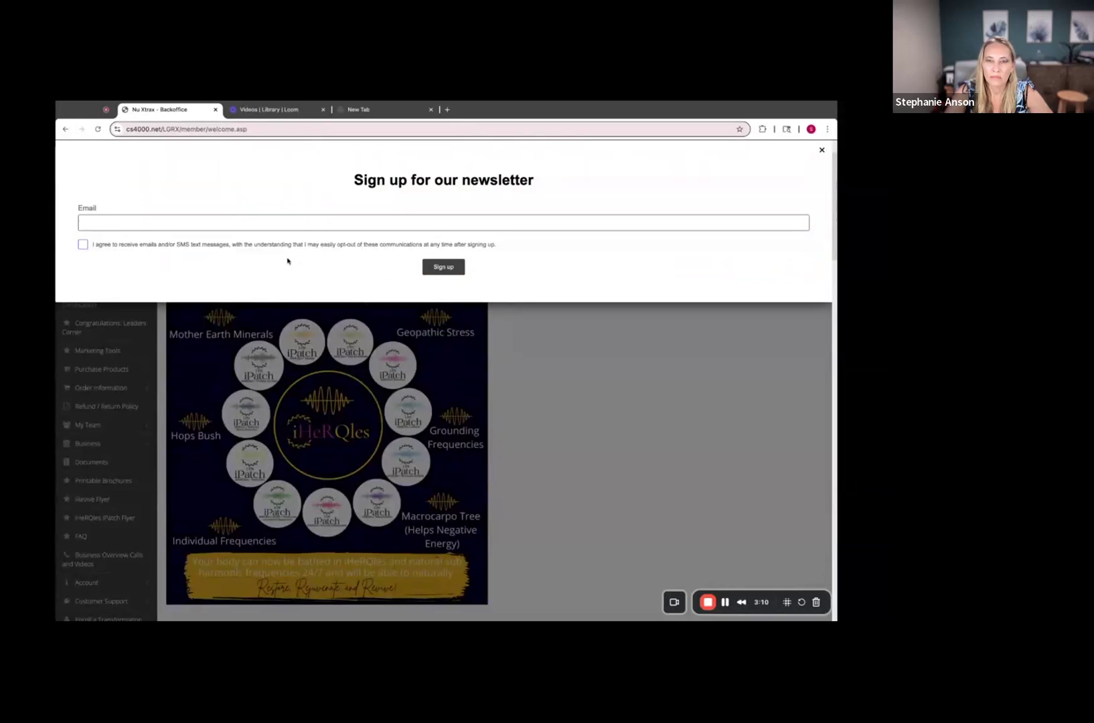
{"action": "left_click", "coordinate": [820, 151]}
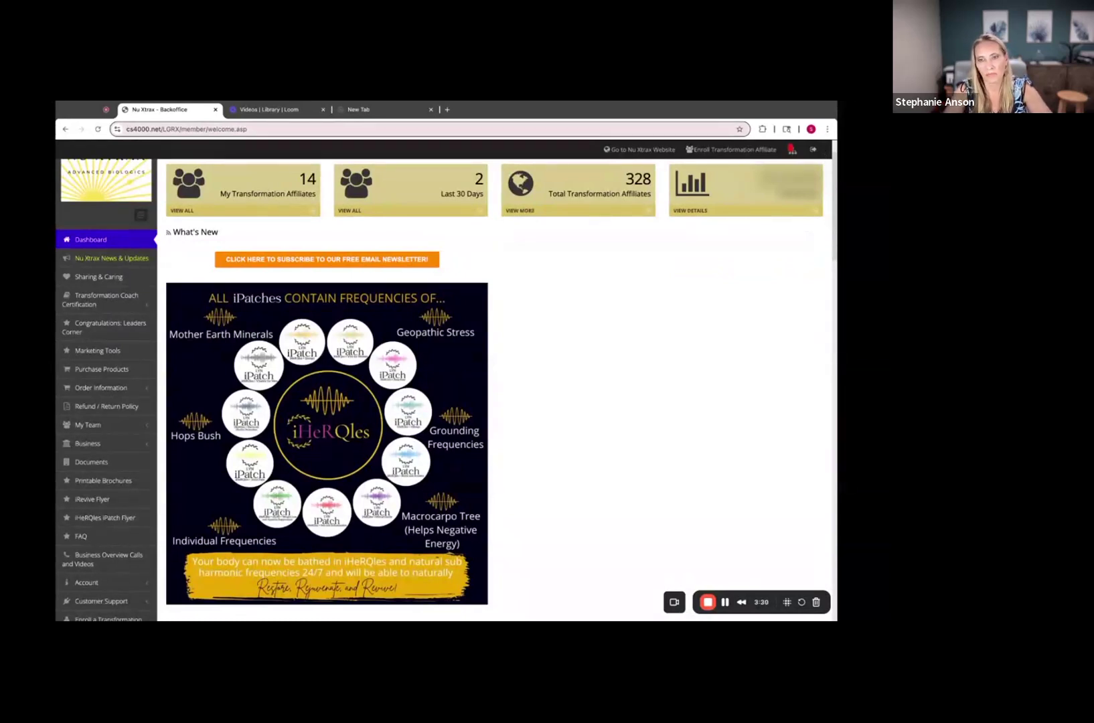
- Review the What's New section of the dashboard, from the iPatches and iRevive product banners to the Leader's Corner and company text
{"action": "scroll", "coordinate": [598, 373], "scroll_direction": "down", "scroll_amount": 1}
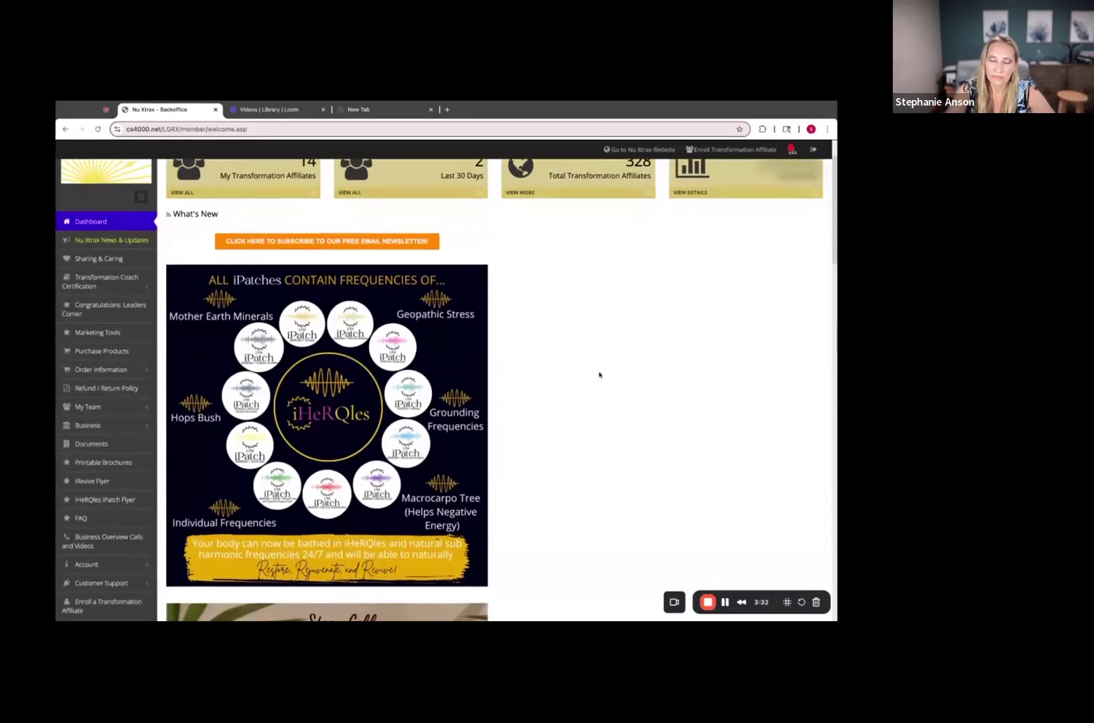
{"action": "scroll", "coordinate": [599, 375], "scroll_direction": "down", "scroll_amount": 5}
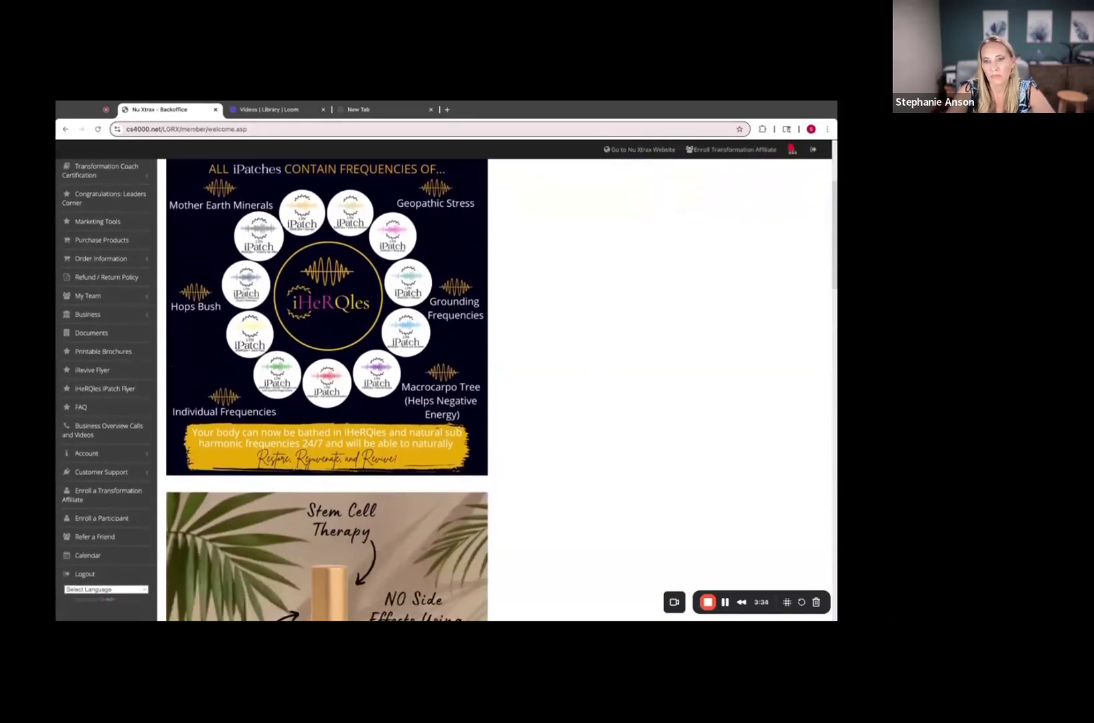
{"action": "scroll", "coordinate": [449, 390], "scroll_direction": "down", "scroll_amount": 5}
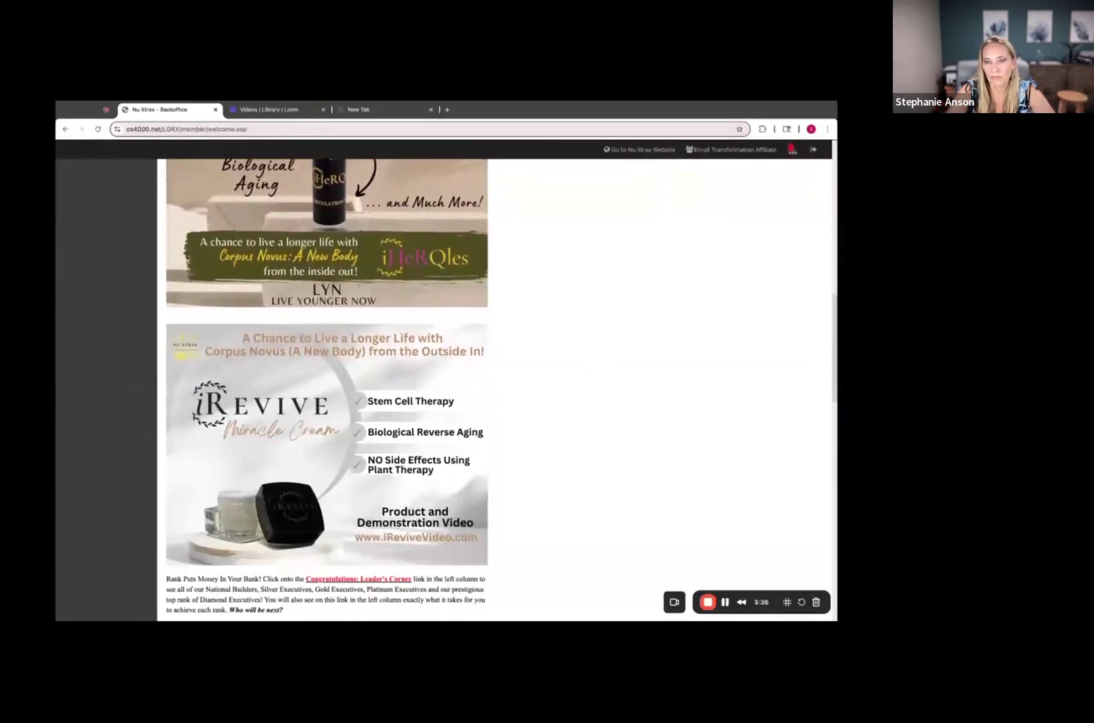
{"action": "scroll", "coordinate": [449, 389], "scroll_direction": "up", "scroll_amount": 4}
{"action": "scroll", "coordinate": [508, 308], "scroll_direction": "up", "scroll_amount": 6}
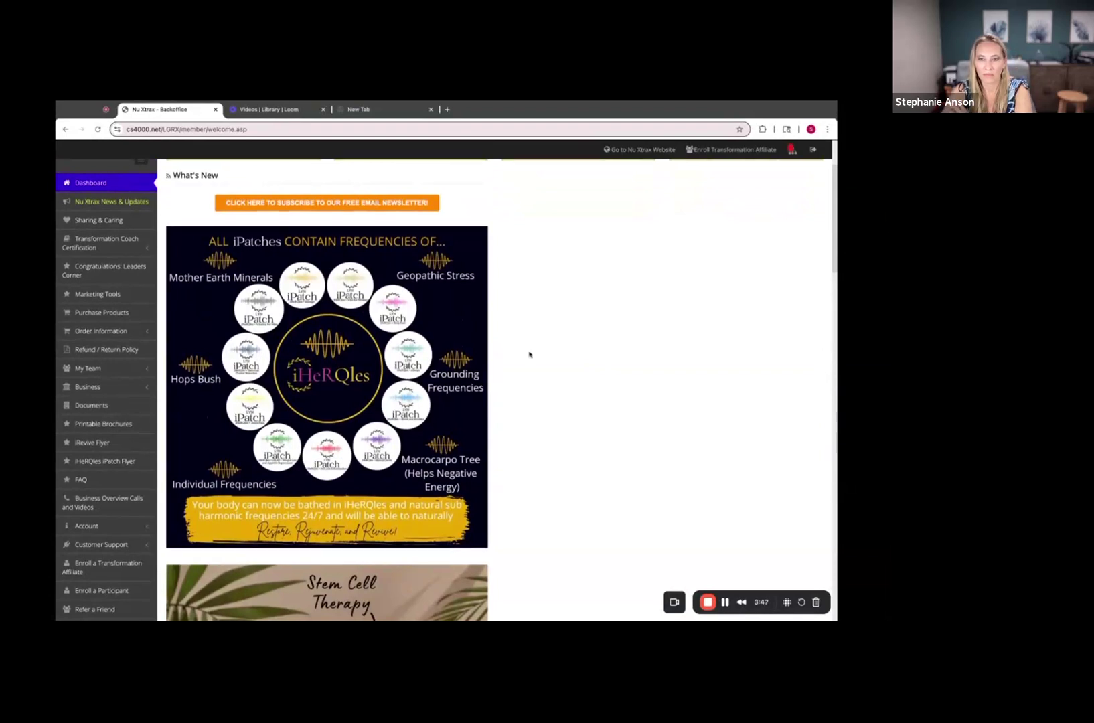
{"action": "scroll", "coordinate": [528, 354], "scroll_direction": "down", "scroll_amount": 5}
{"action": "scroll", "coordinate": [529, 354], "scroll_direction": "down", "scroll_amount": 5}
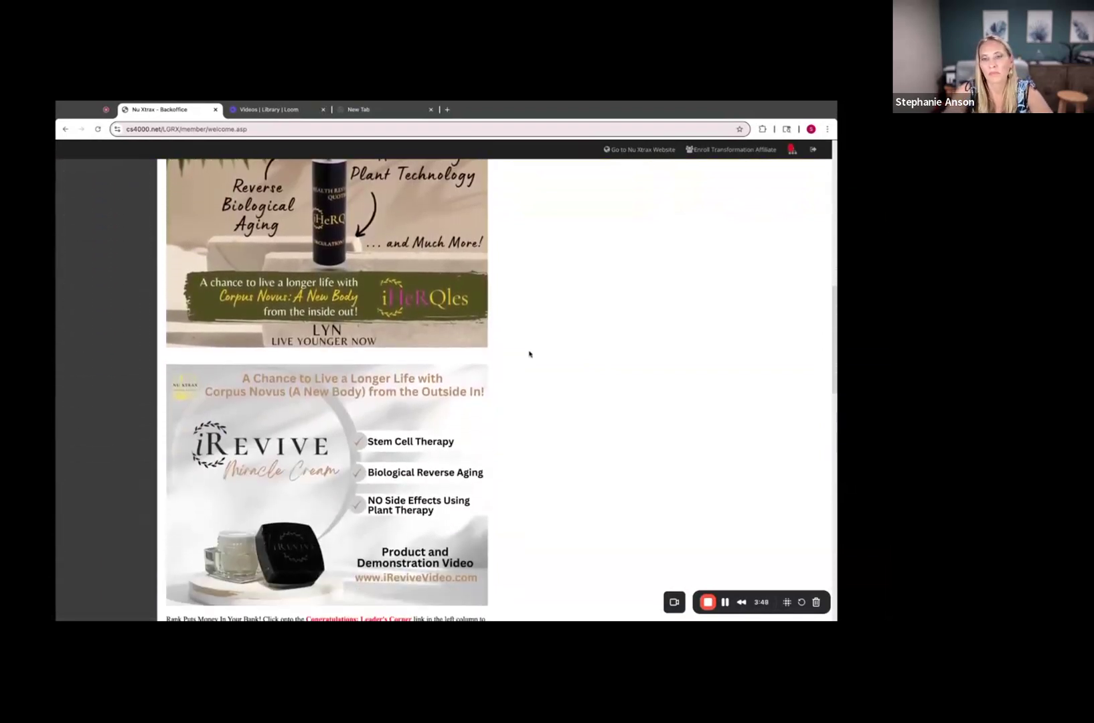
{"action": "scroll", "coordinate": [529, 353], "scroll_direction": "down", "scroll_amount": 1}
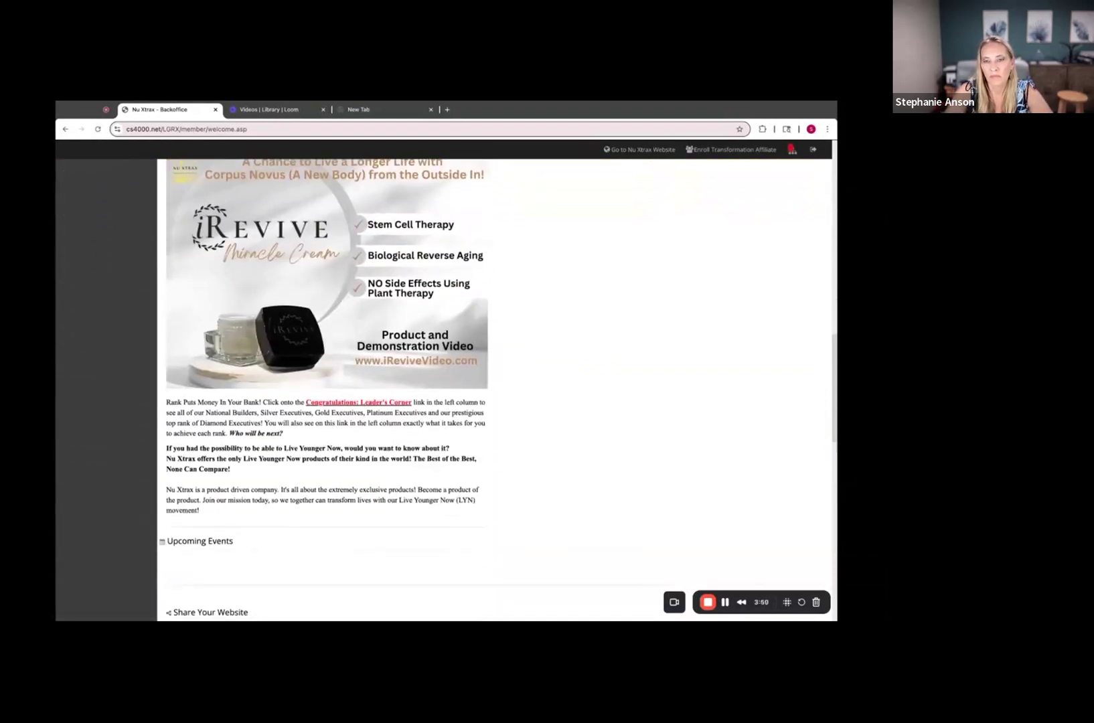
{"action": "scroll", "coordinate": [495, 388], "scroll_direction": "down", "scroll_amount": 1}
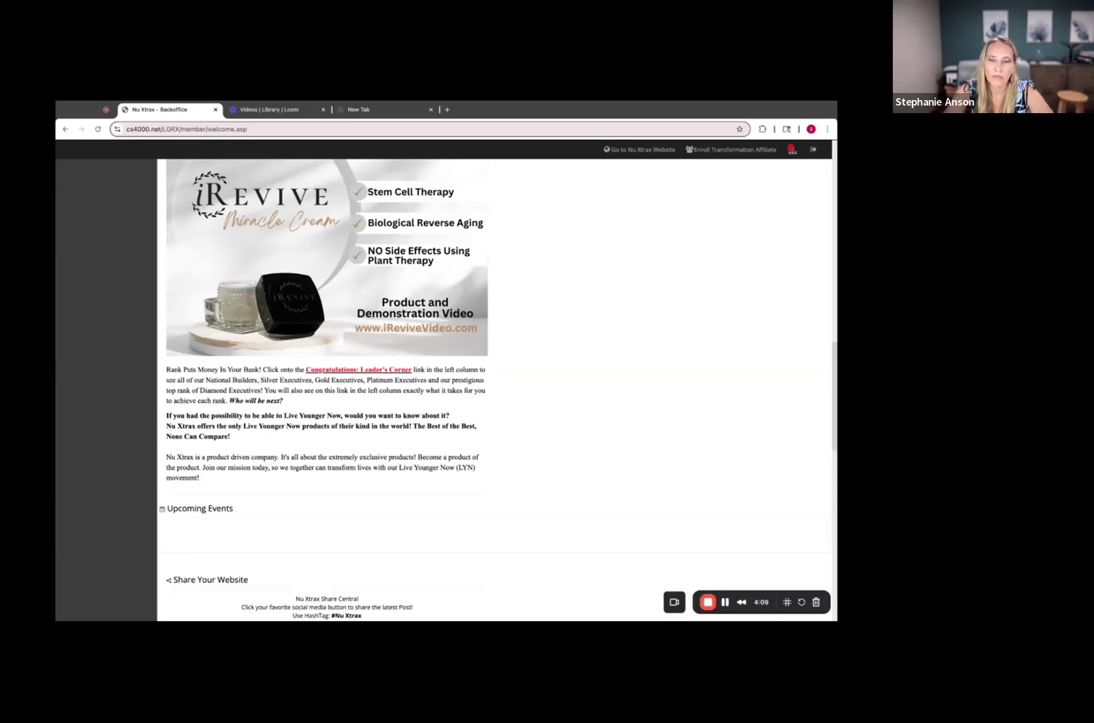
- Examine the Upcoming Events and Share Your Website sections, highlighting the #Nu Xtrax hashtag for social media posts
{"action": "scroll", "coordinate": [498, 388], "scroll_direction": "down", "scroll_amount": 3}
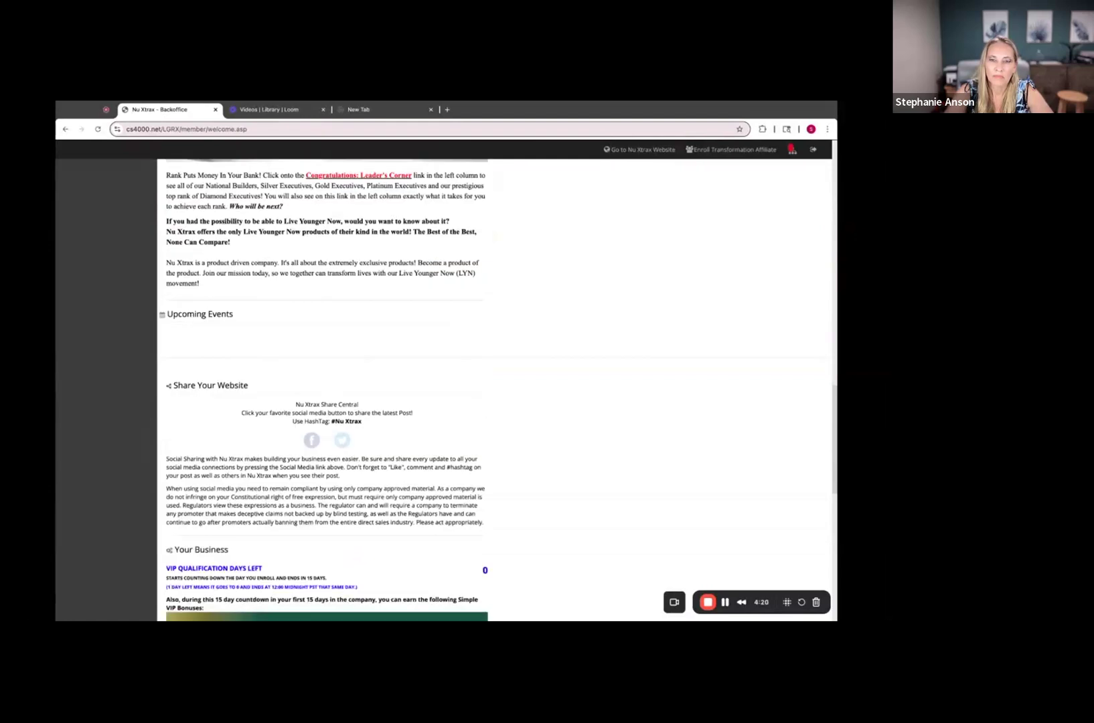
{"action": "scroll", "coordinate": [498, 389], "scroll_direction": "down", "scroll_amount": 2}
{"action": "scroll", "coordinate": [496, 388], "scroll_direction": "down", "scroll_amount": 2}
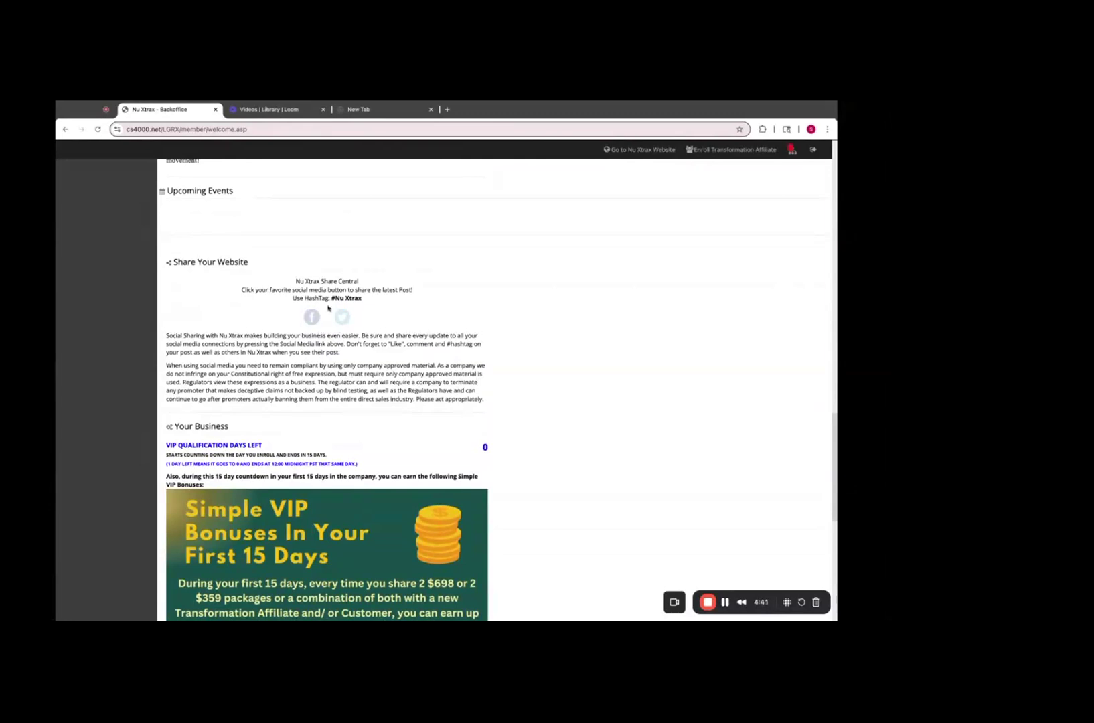
{"action": "left_click_drag", "start_coordinate": [330, 298], "coordinate": [362, 298]}
{"action": "scroll", "coordinate": [395, 373], "scroll_direction": "down", "scroll_amount": 3}
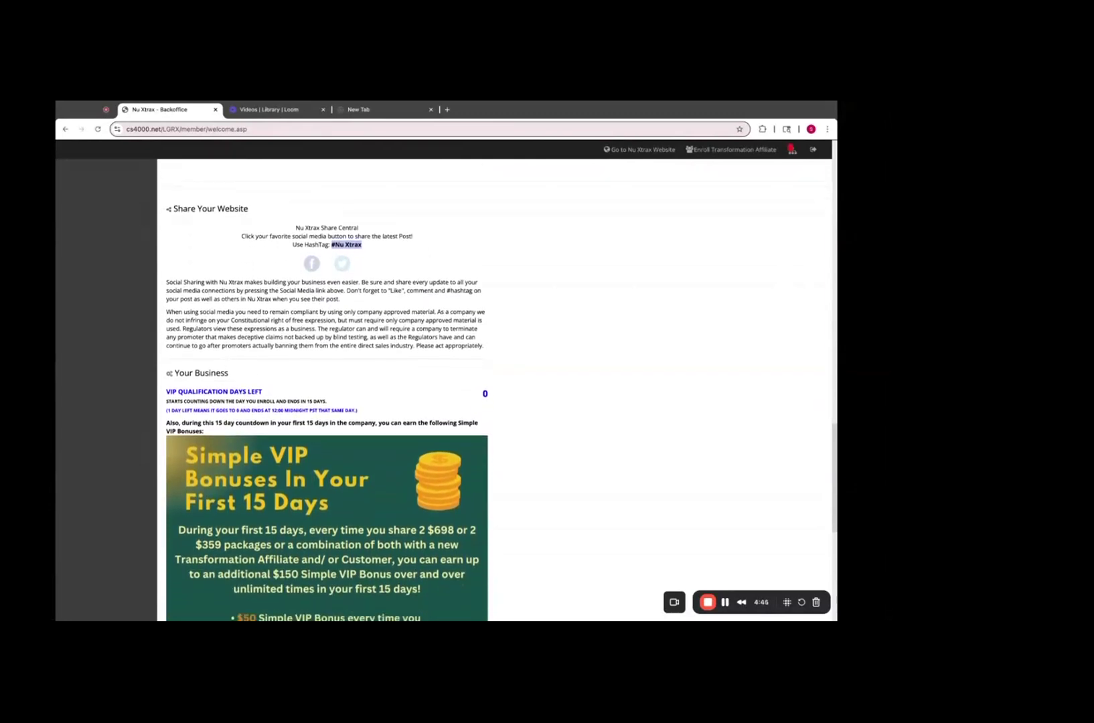
- Examine the Your Business section's VIP Qualification Days Left countdown and the Simple VIP Bonuses, highlighting the countdown label and its value
{"action": "scroll", "coordinate": [327, 388], "scroll_direction": "down", "scroll_amount": 5}
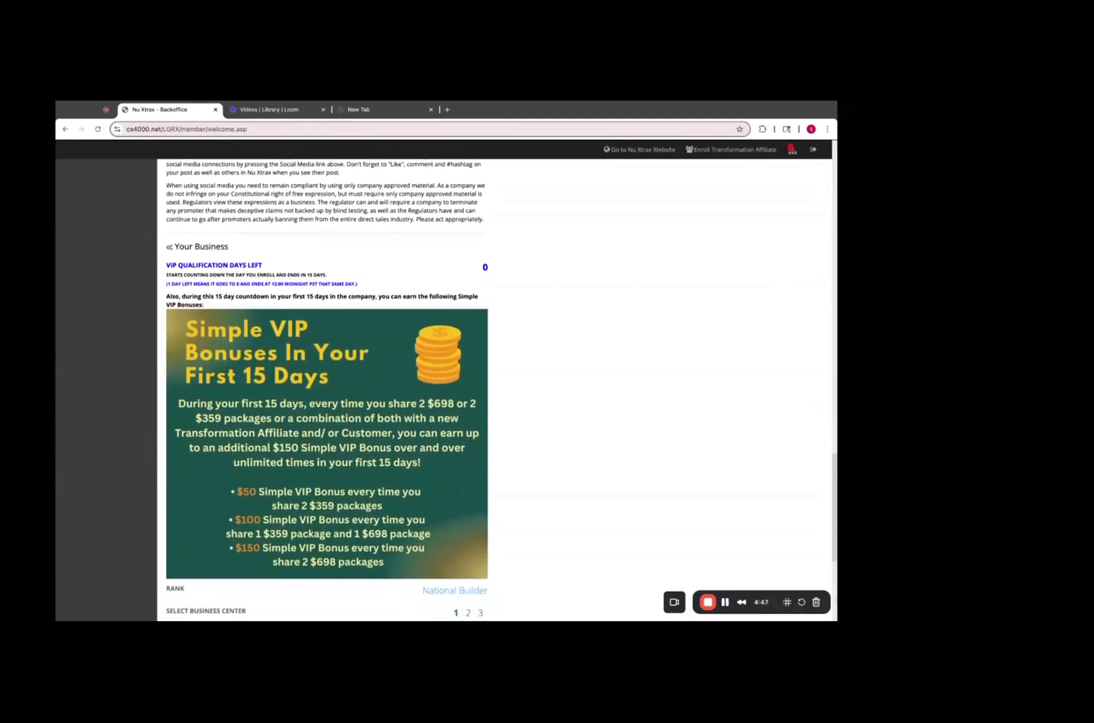
{"action": "scroll", "coordinate": [327, 388], "scroll_direction": "down", "scroll_amount": 1}
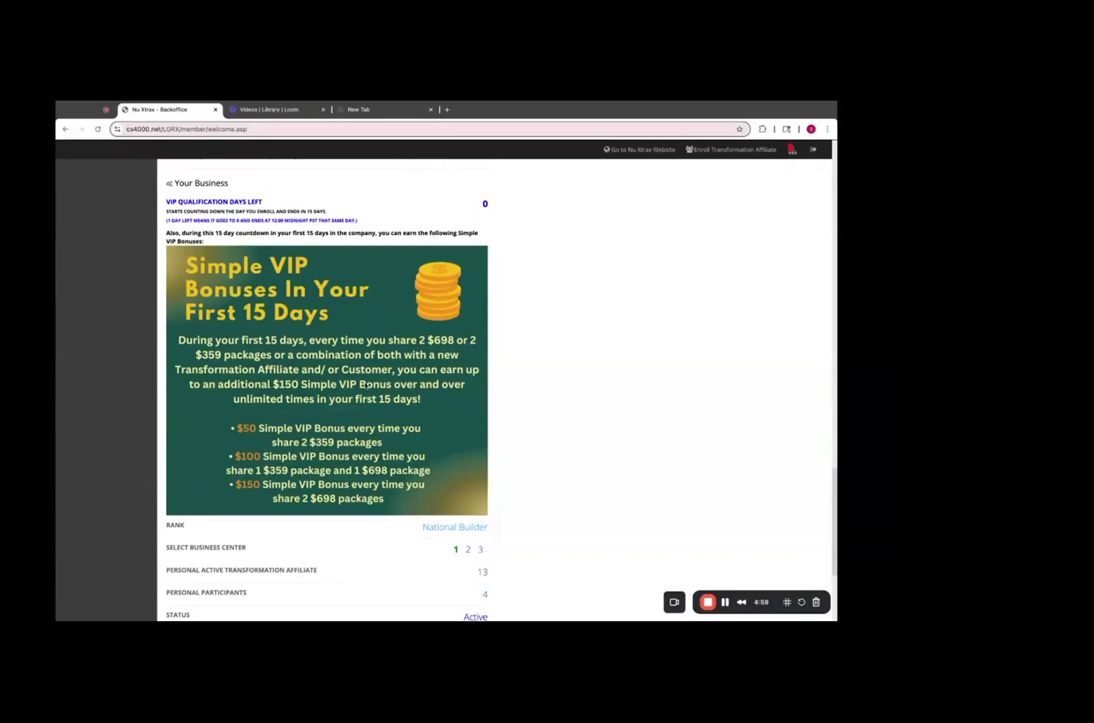
{"action": "triple_click", "coordinate": [164, 202]}
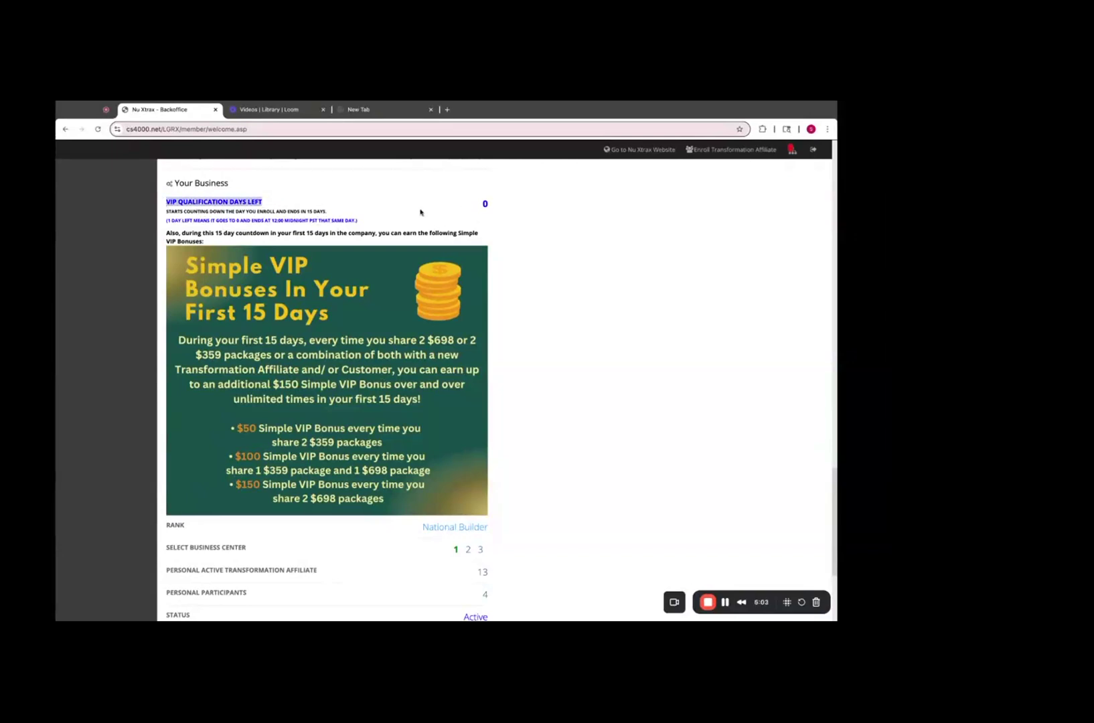
{"action": "left_click", "coordinate": [475, 205]}
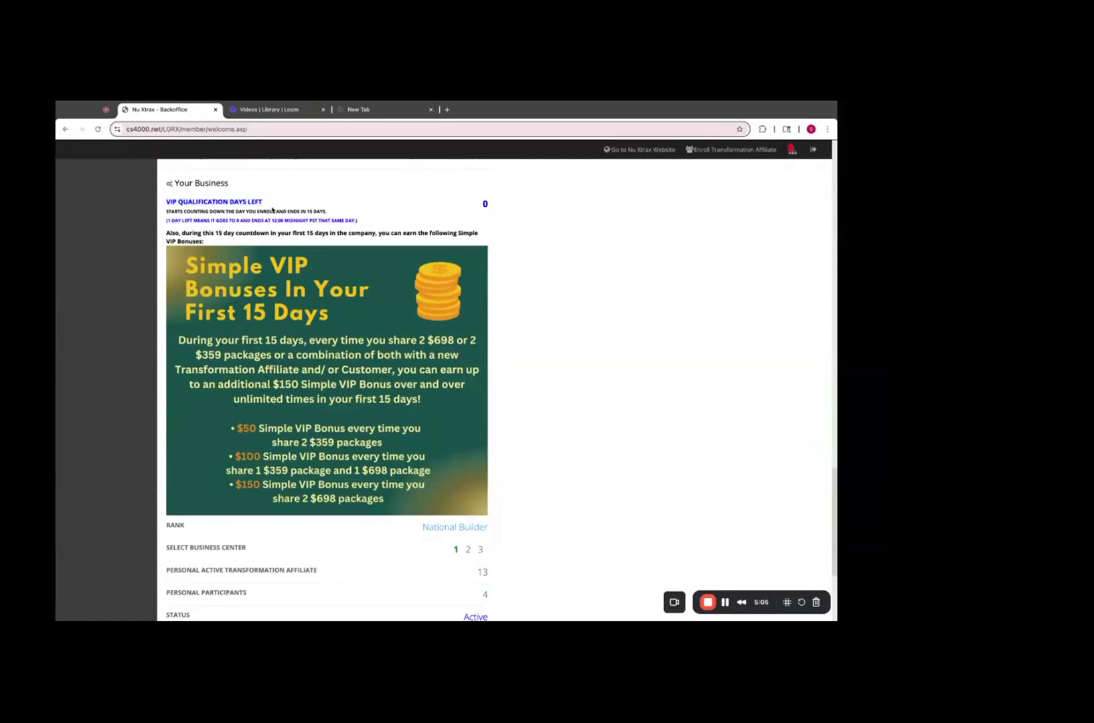
{"action": "left_click_drag", "start_coordinate": [477, 205], "coordinate": [498, 205]}
{"action": "left_click", "coordinate": [485, 206]}
{"action": "scroll", "coordinate": [343, 301], "scroll_direction": "down", "scroll_amount": 1}
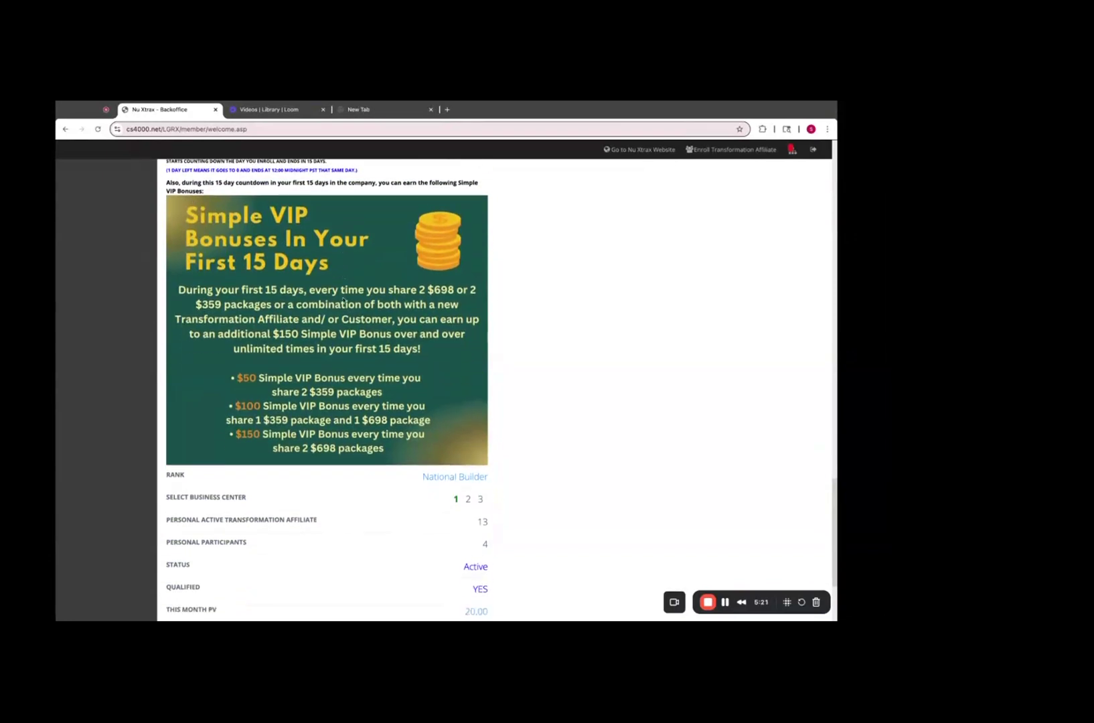
- Review the rank, business center, status and monthly autoship details under Your Business, highlighting the Personal Active Transformation Affiliate label
{"action": "scroll", "coordinate": [343, 300], "scroll_direction": "down", "scroll_amount": 3}
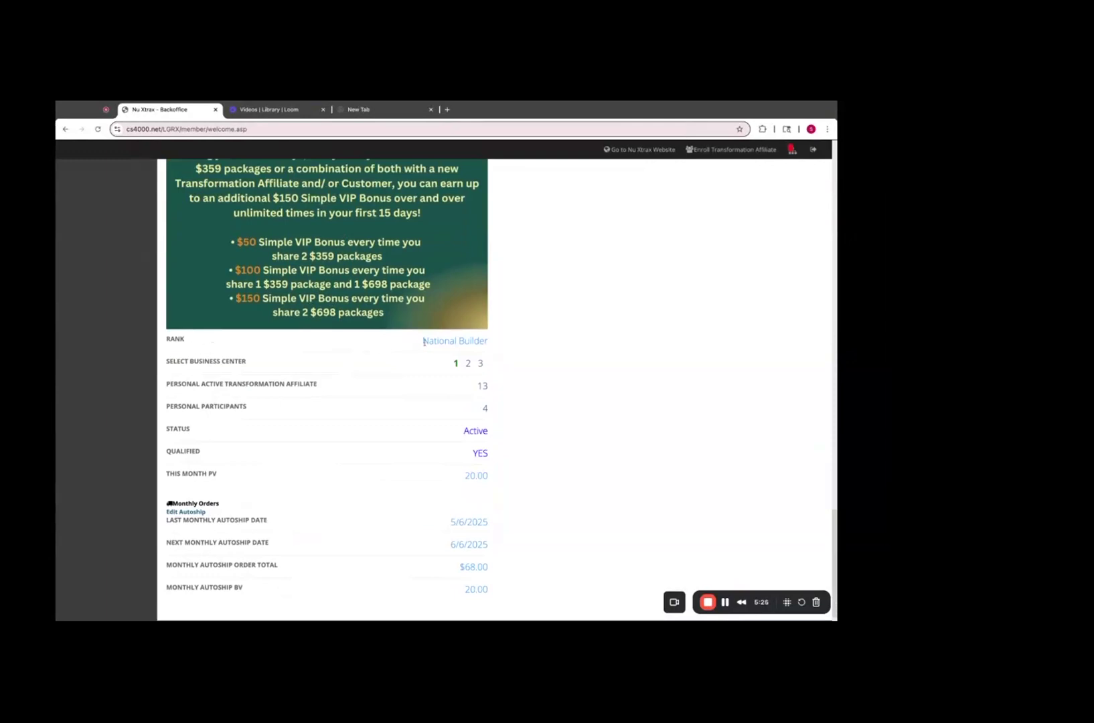
{"action": "scroll", "coordinate": [426, 375], "scroll_direction": "down", "scroll_amount": 1}
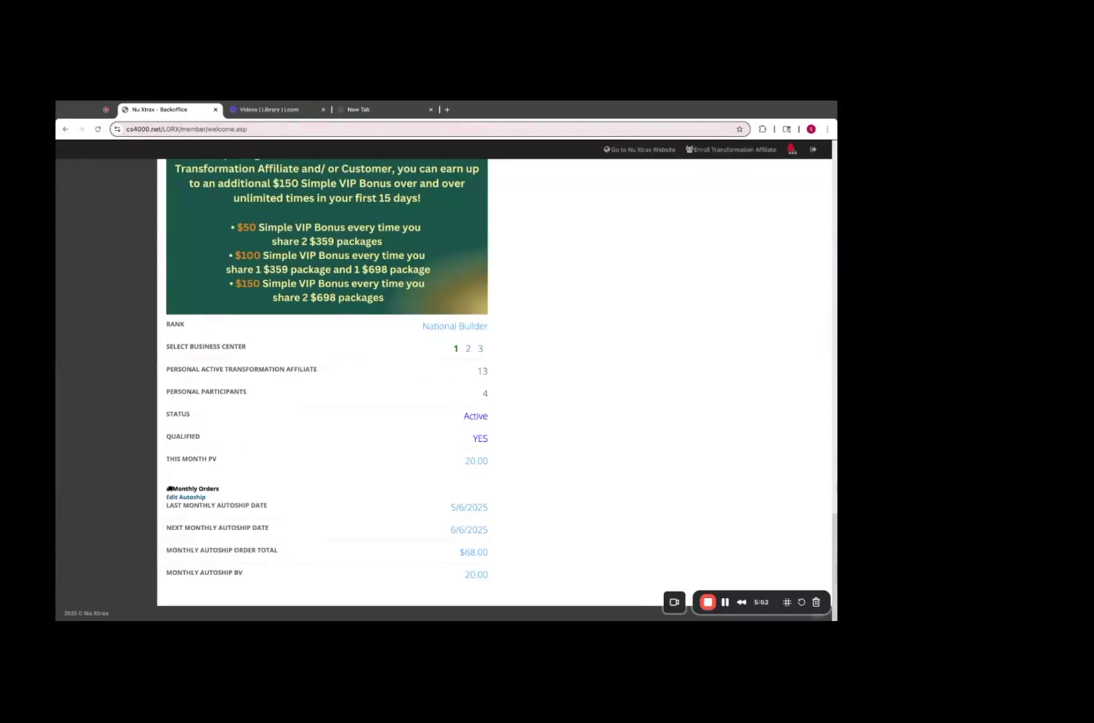
{"action": "left_click_drag", "start_coordinate": [165, 371], "coordinate": [296, 371]}
{"action": "left_click", "coordinate": [166, 371]}
{"action": "left_click_drag", "start_coordinate": [166, 370], "coordinate": [311, 370]}
{"action": "left_click", "coordinate": [312, 372]}
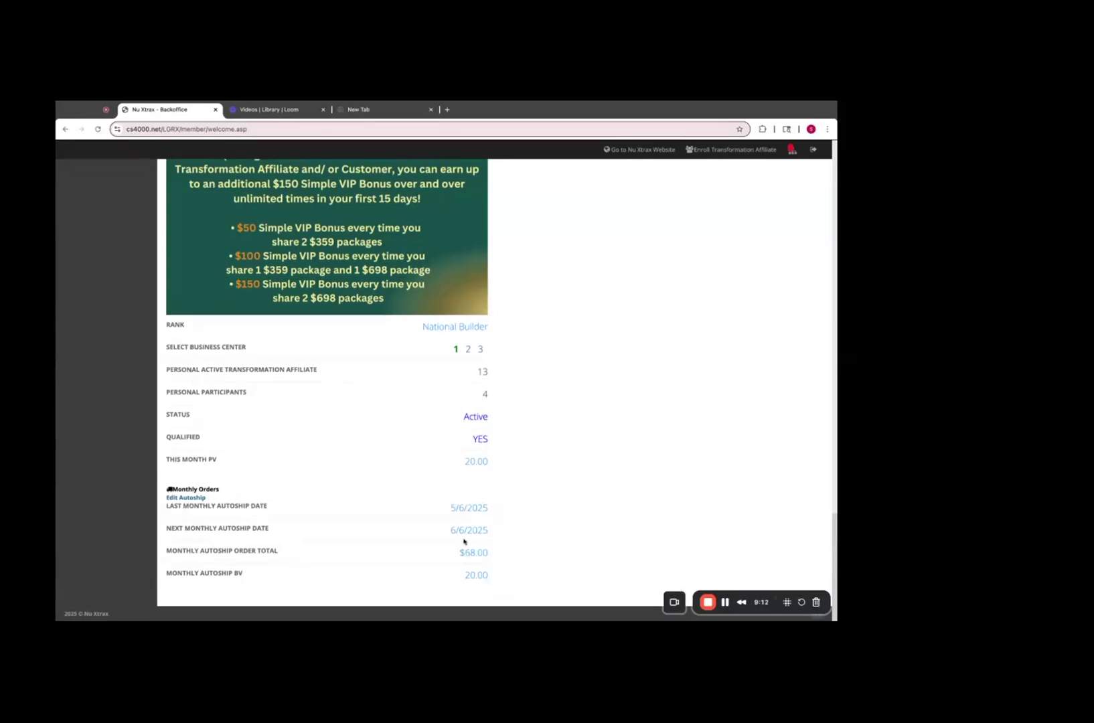
{"action": "scroll", "coordinate": [327, 375], "scroll_direction": "up", "scroll_amount": 1}
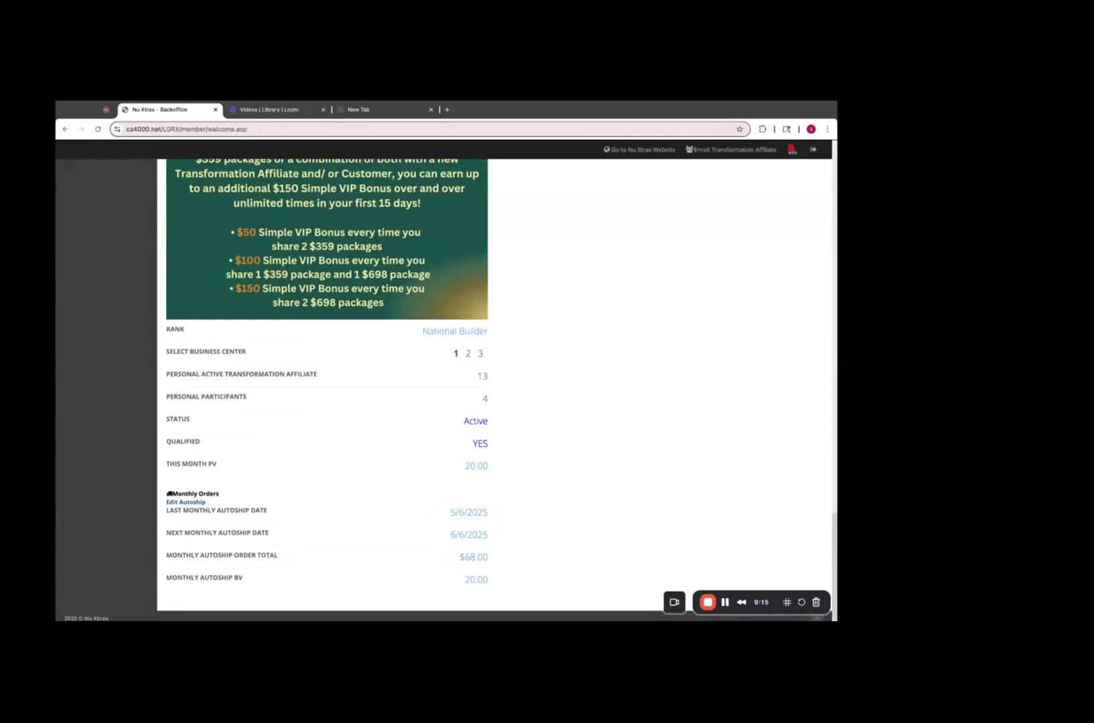
{"action": "left_click", "coordinate": [726, 604]}
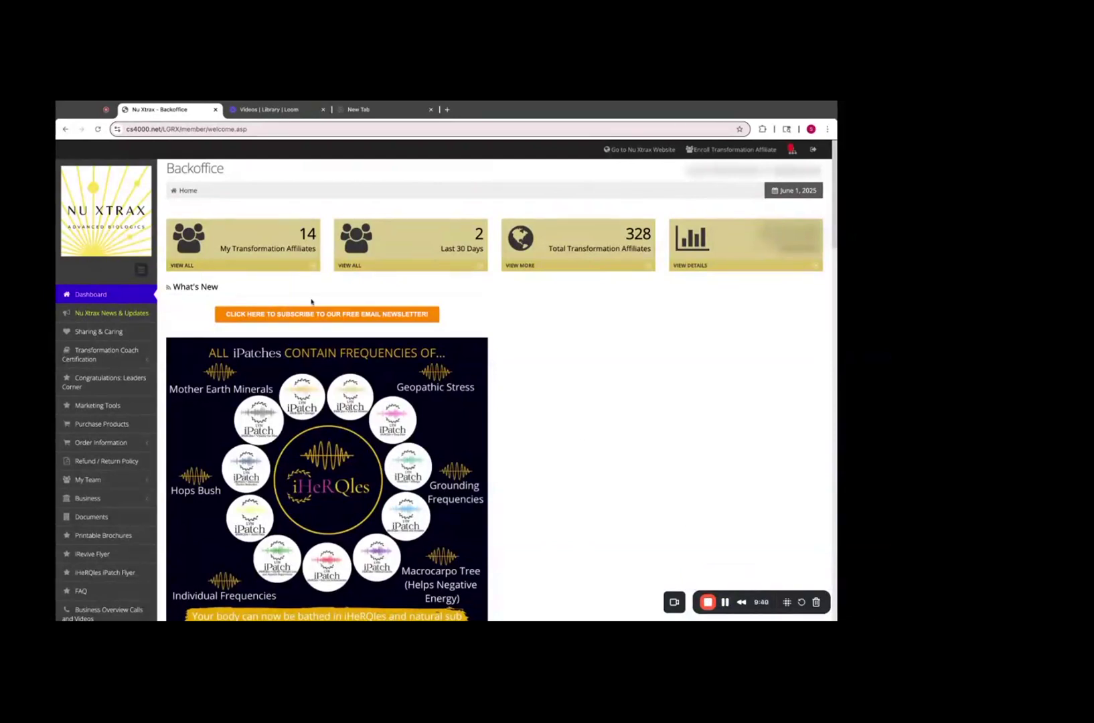
{"action": "left_click", "coordinate": [725, 602]}
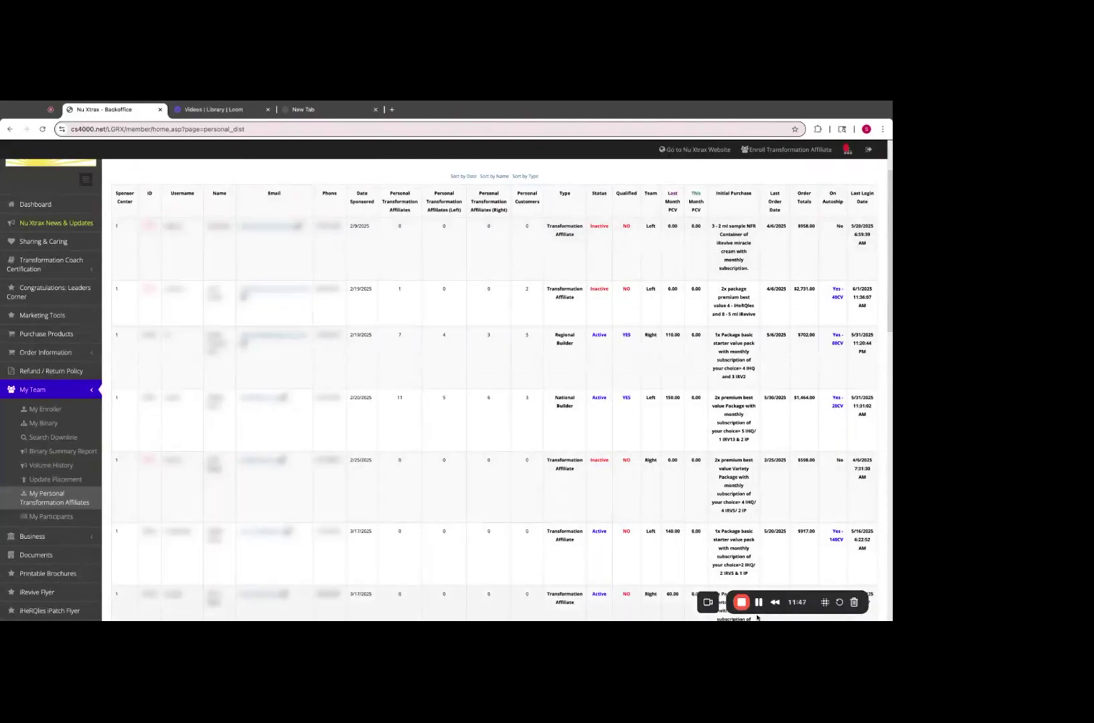
- Review the My Personal Transformation Affiliates report down to the Personally Sponsored Counts and highlight the Active Left and Active Right line
{"action": "scroll", "coordinate": [654, 598], "scroll_direction": "down", "scroll_amount": 15}
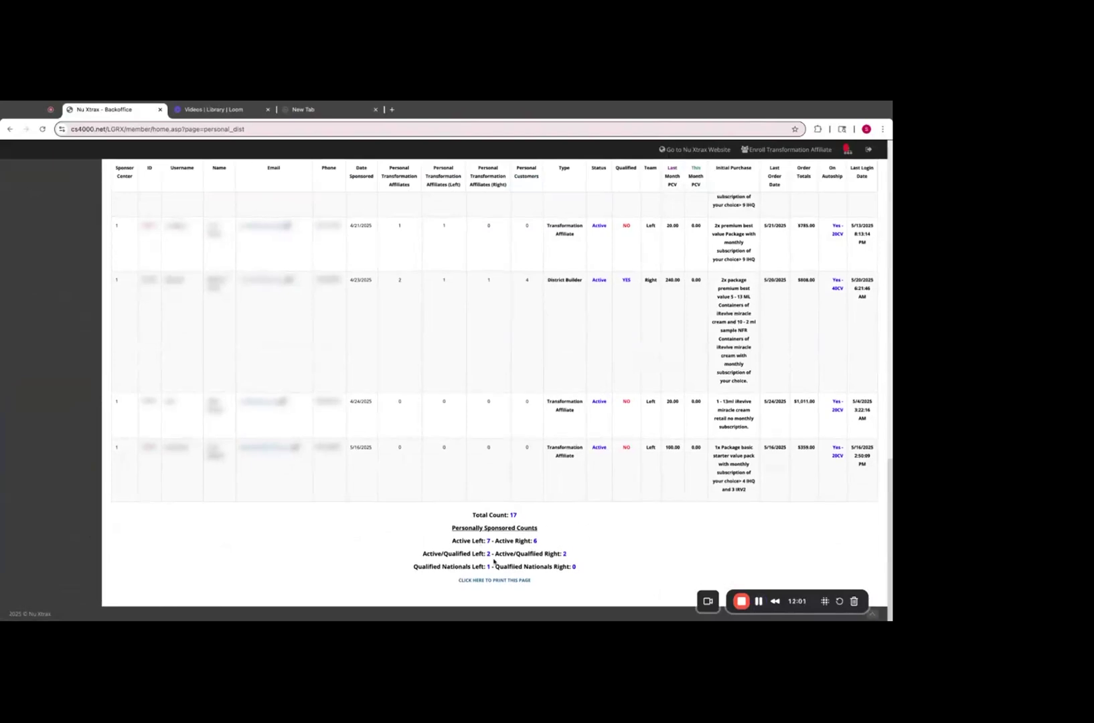
{"action": "left_click_drag", "start_coordinate": [451, 543], "coordinate": [538, 543]}
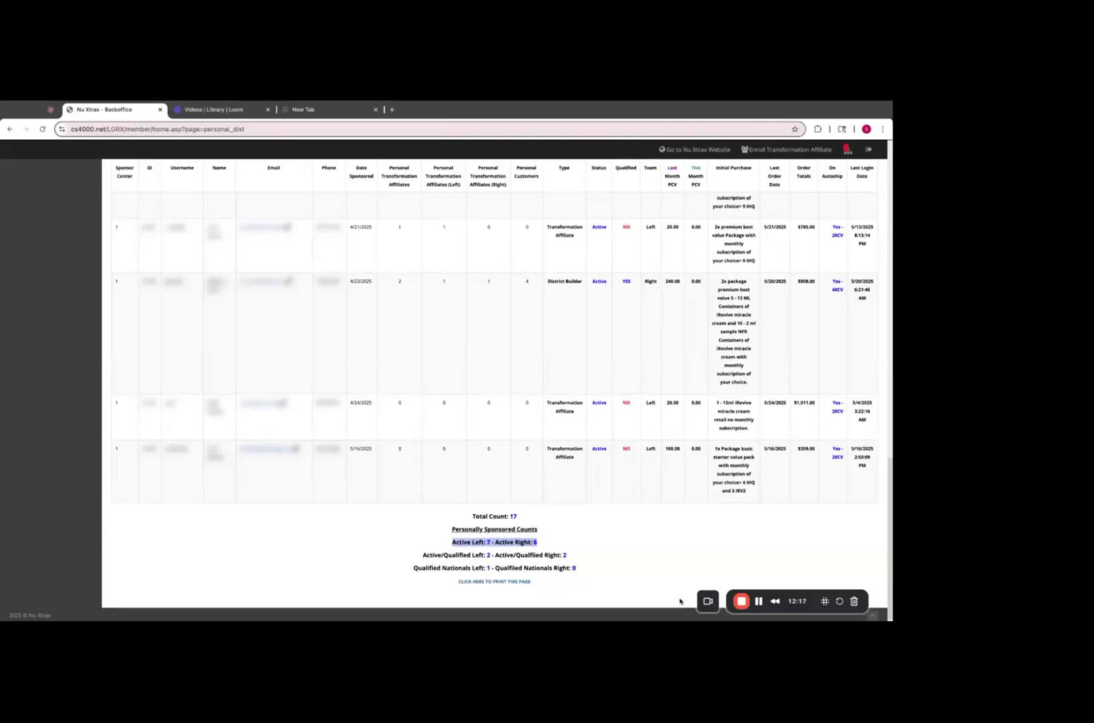
{"action": "left_click", "coordinate": [763, 604]}
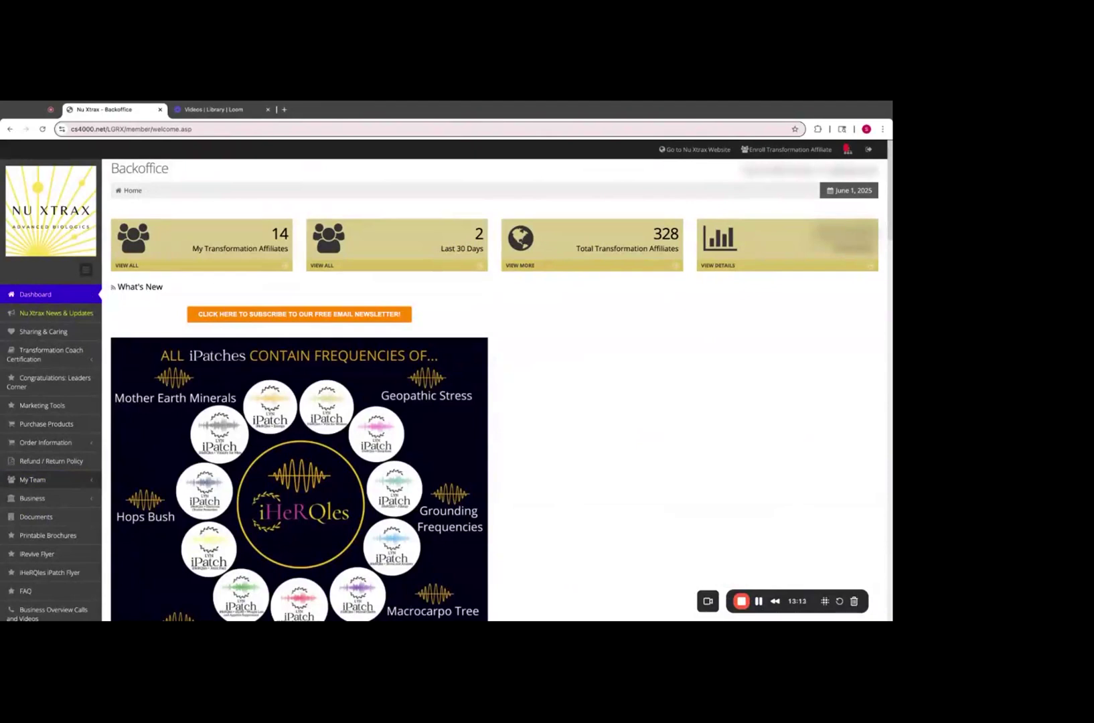
- Expand the My Team section, look over its options, and open My Binary to view the current affiliate and both legs
{"action": "left_click", "coordinate": [40, 479]}
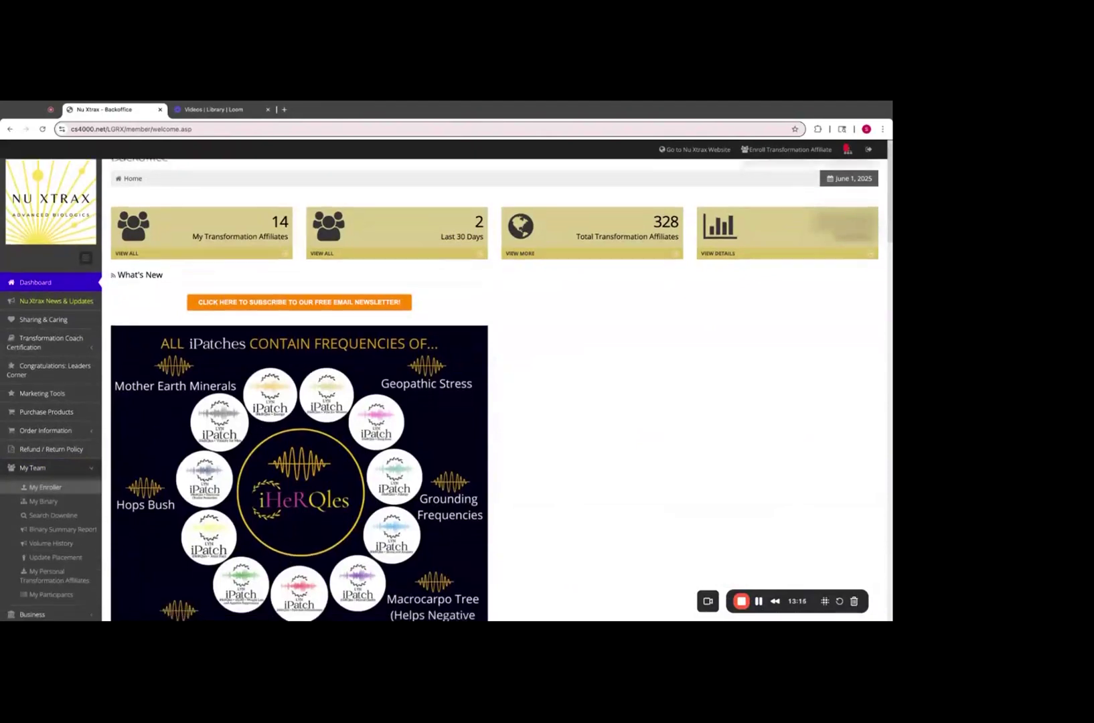
{"action": "scroll", "coordinate": [80, 367], "scroll_direction": "down", "scroll_amount": 3}
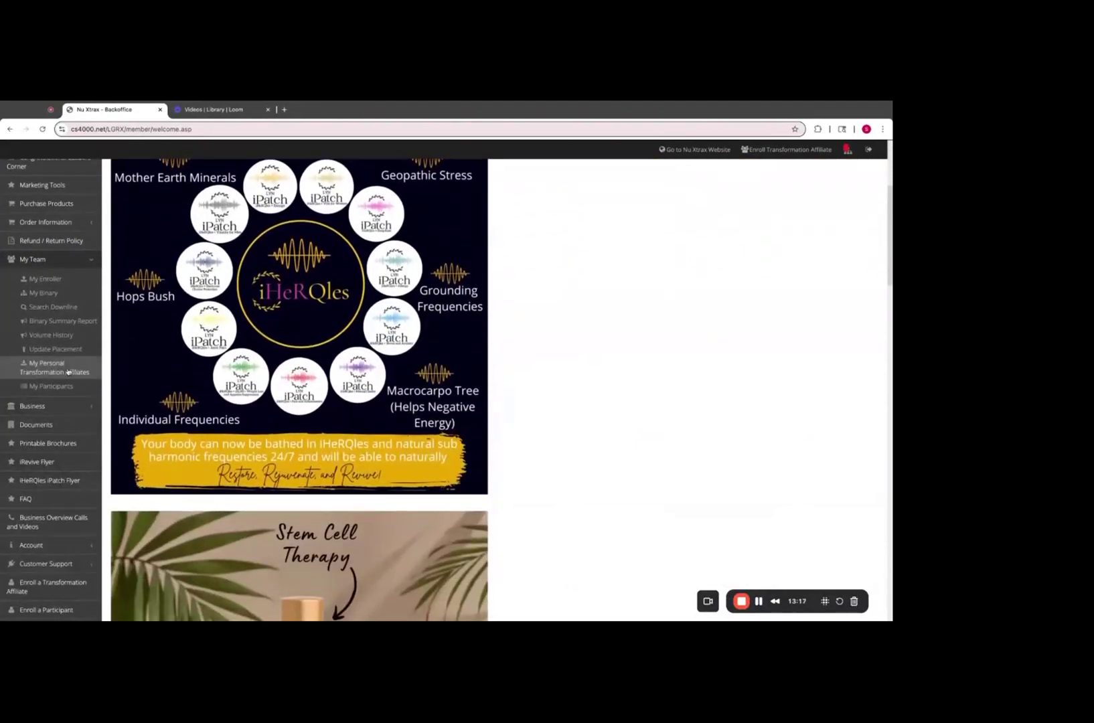
{"action": "scroll", "coordinate": [75, 375], "scroll_direction": "up", "scroll_amount": 5}
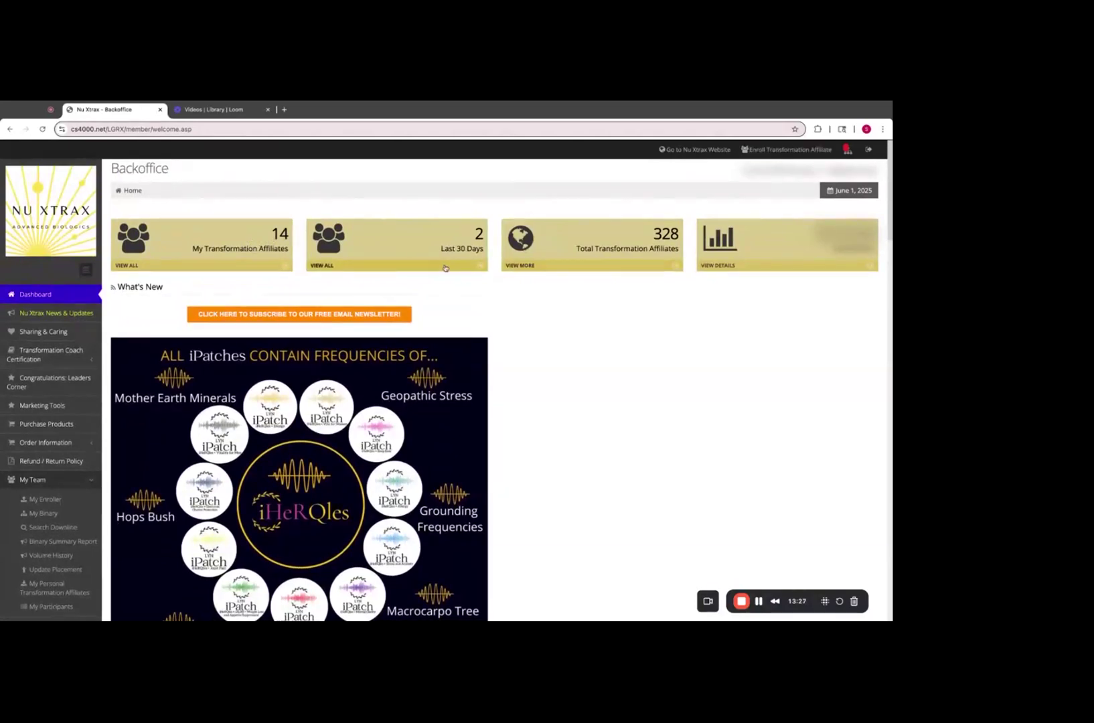
{"action": "scroll", "coordinate": [87, 352], "scroll_direction": "down", "scroll_amount": 2}
{"action": "scroll", "coordinate": [87, 352], "scroll_direction": "down", "scroll_amount": 3}
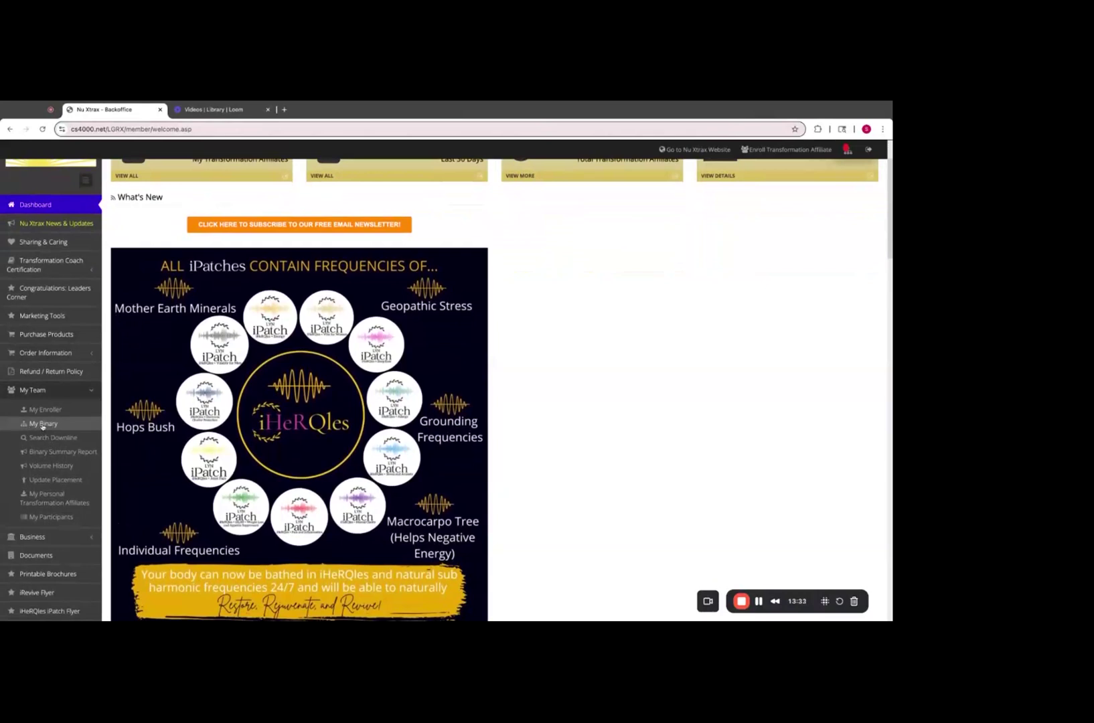
{"action": "scroll", "coordinate": [454, 316], "scroll_direction": "up", "scroll_amount": 4}
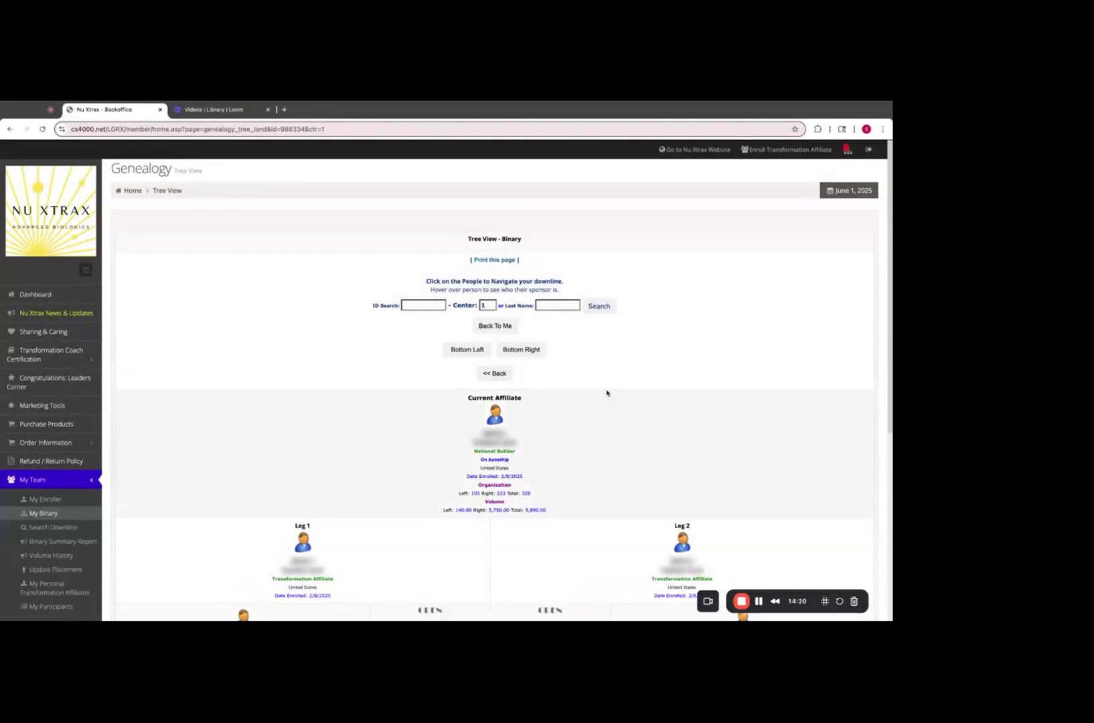
{"action": "scroll", "coordinate": [606, 393], "scroll_direction": "down", "scroll_amount": 2}
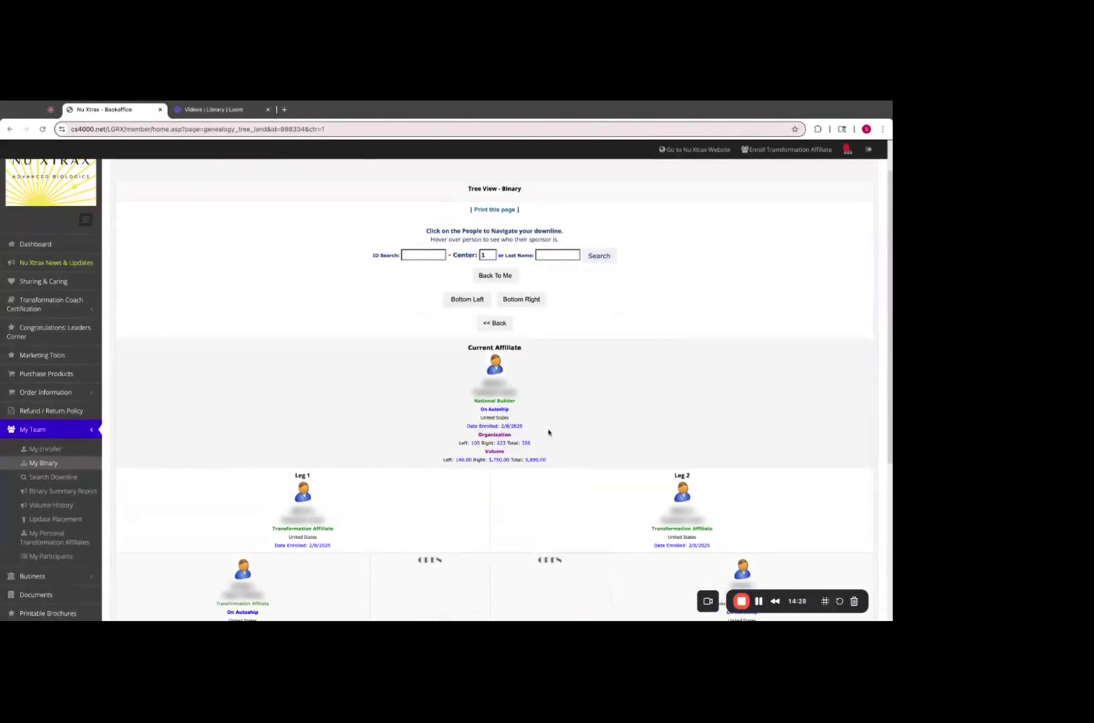
- Examine the binary tree's current affiliate organization and volume figures, both legs, and the affiliates and open positions beneath them
{"action": "scroll", "coordinate": [548, 433], "scroll_direction": "down", "scroll_amount": 1}
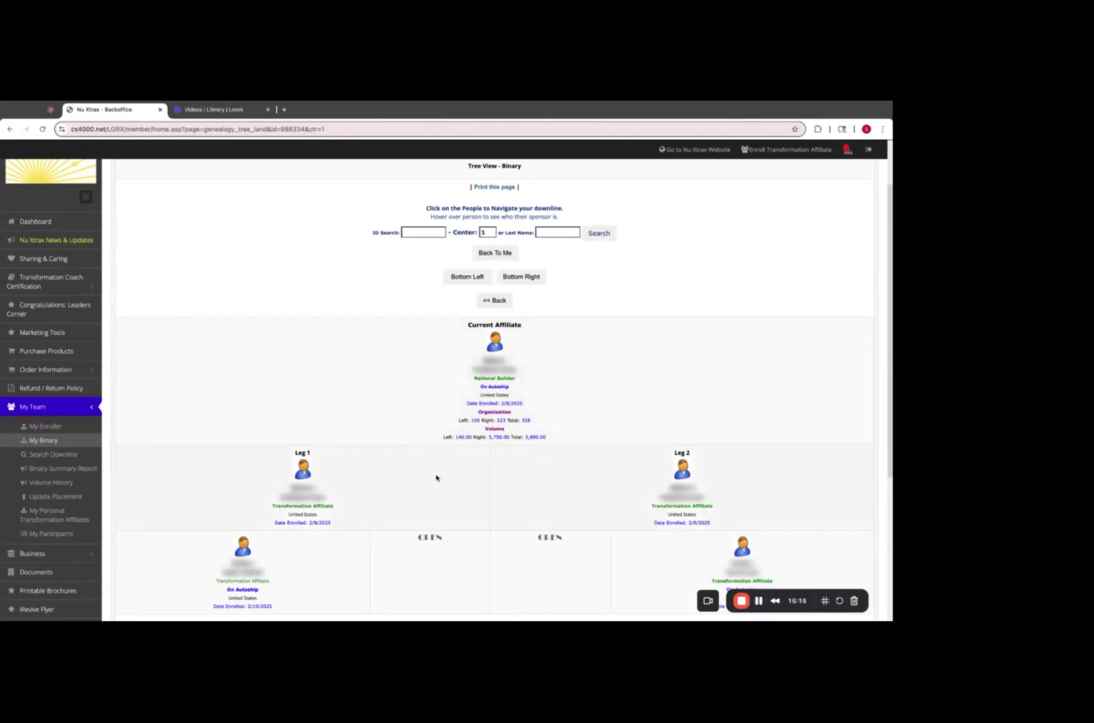
{"action": "scroll", "coordinate": [680, 472], "scroll_direction": "down", "scroll_amount": 2}
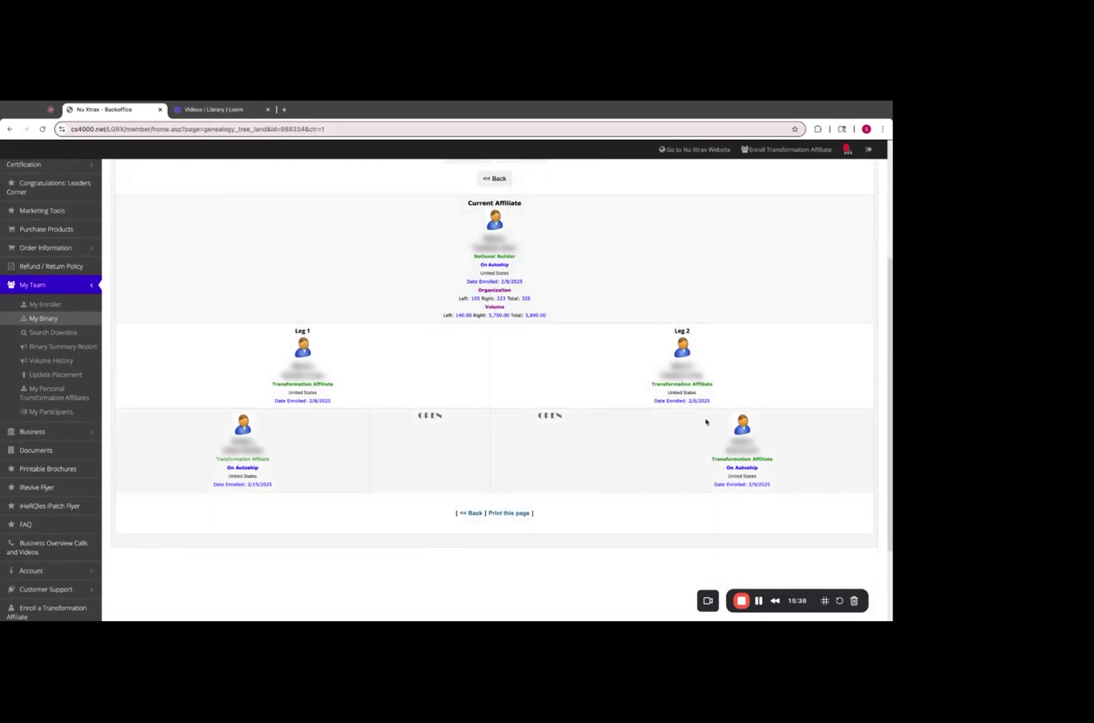
{"action": "scroll", "coordinate": [741, 458], "scroll_direction": "up", "scroll_amount": 3}
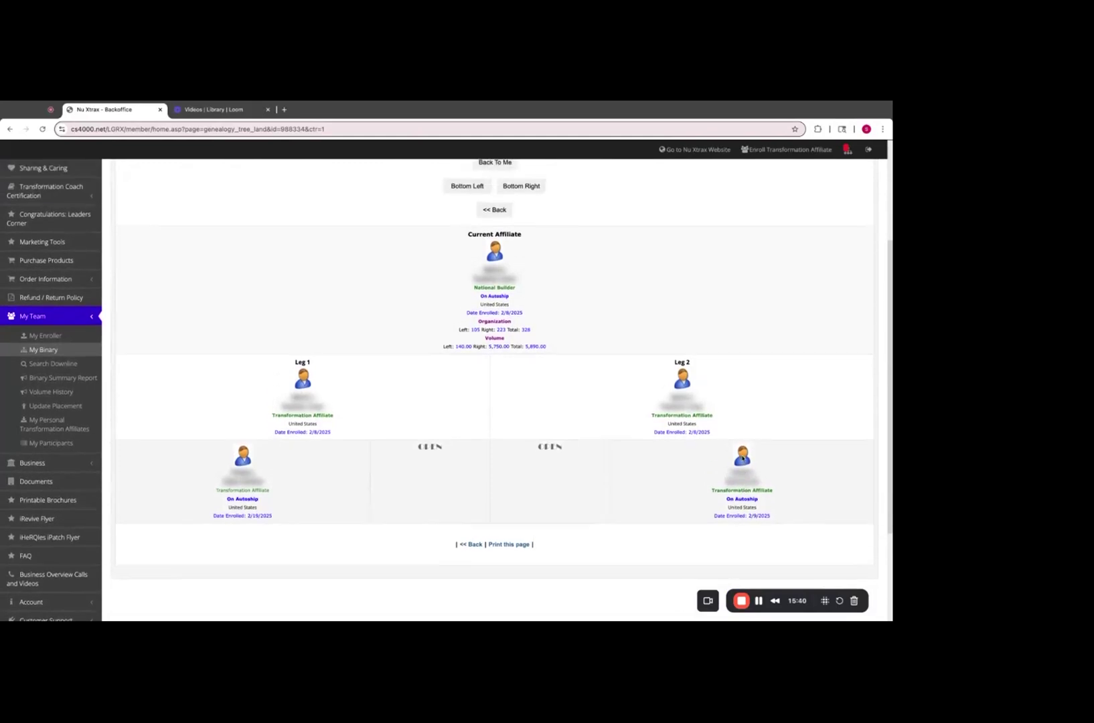
{"action": "scroll", "coordinate": [742, 458], "scroll_direction": "up", "scroll_amount": 1}
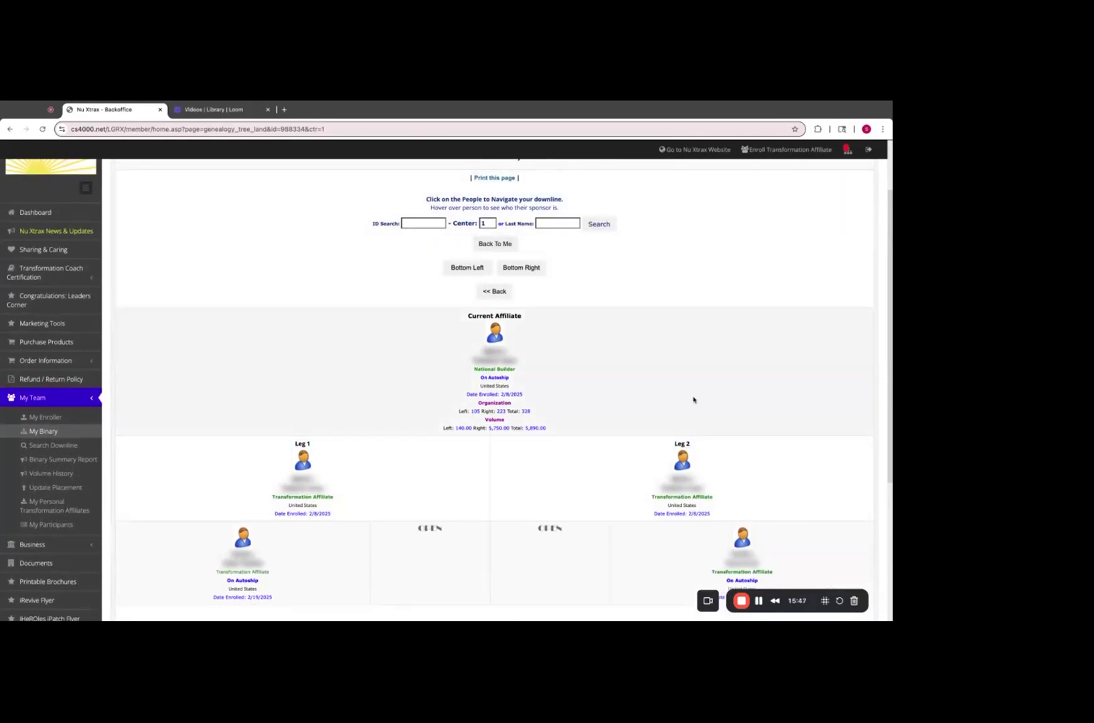
{"action": "left_click", "coordinate": [759, 605]}
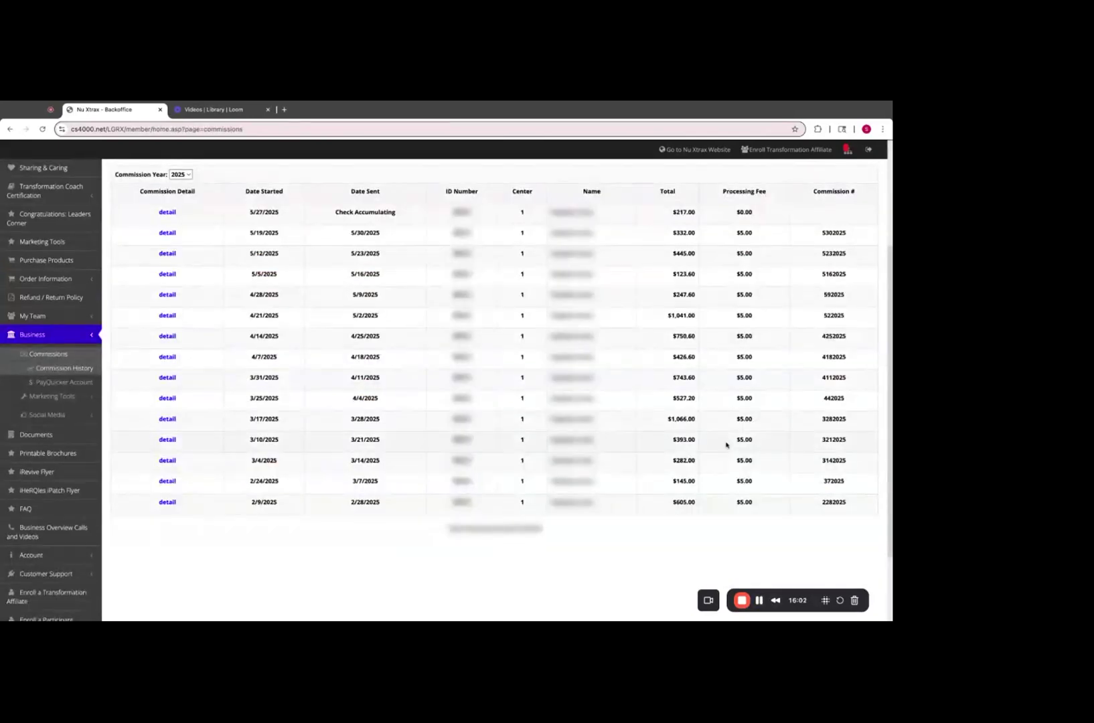
- Review the Commission History page, covering the pay period rules, binary earnings limits and the 2025 commission list
{"action": "scroll", "coordinate": [614, 400], "scroll_direction": "up", "scroll_amount": 3}
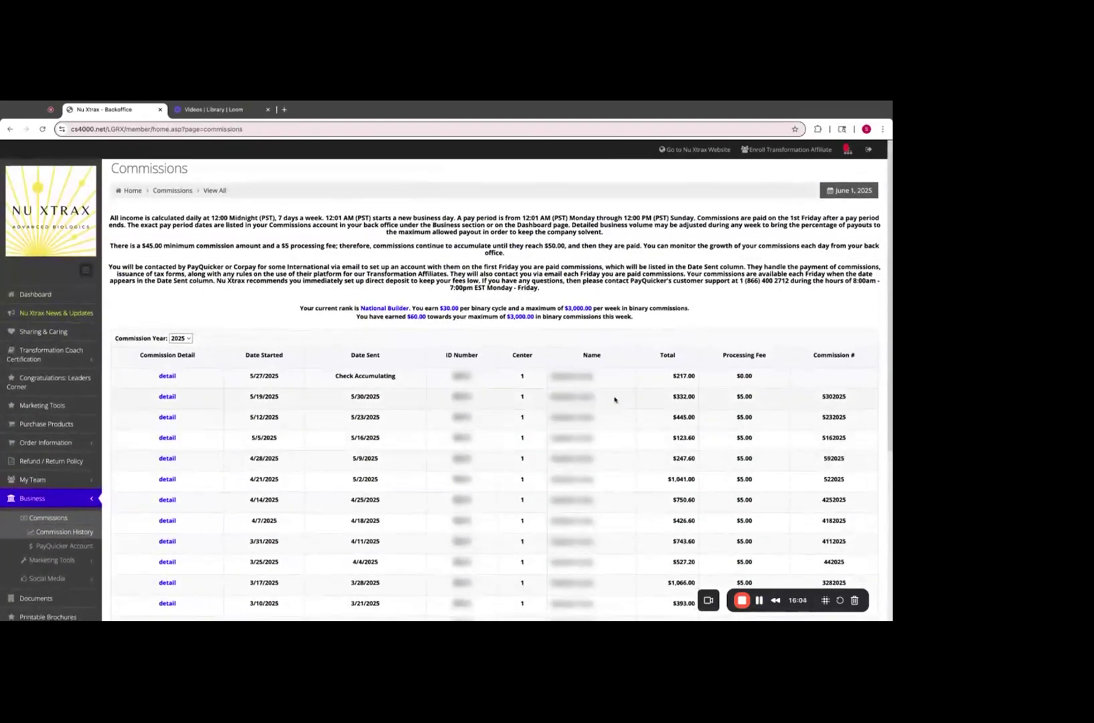
{"action": "left_click", "coordinate": [741, 600]}
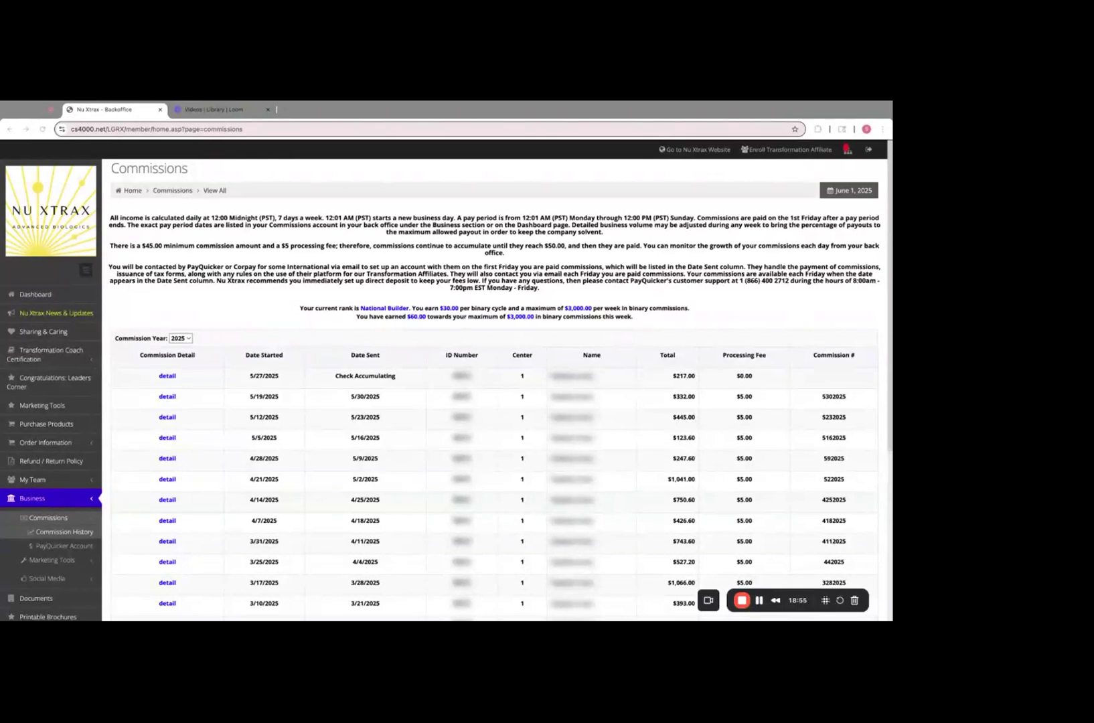
{"action": "scroll", "coordinate": [170, 309], "scroll_direction": "down", "scroll_amount": 1}
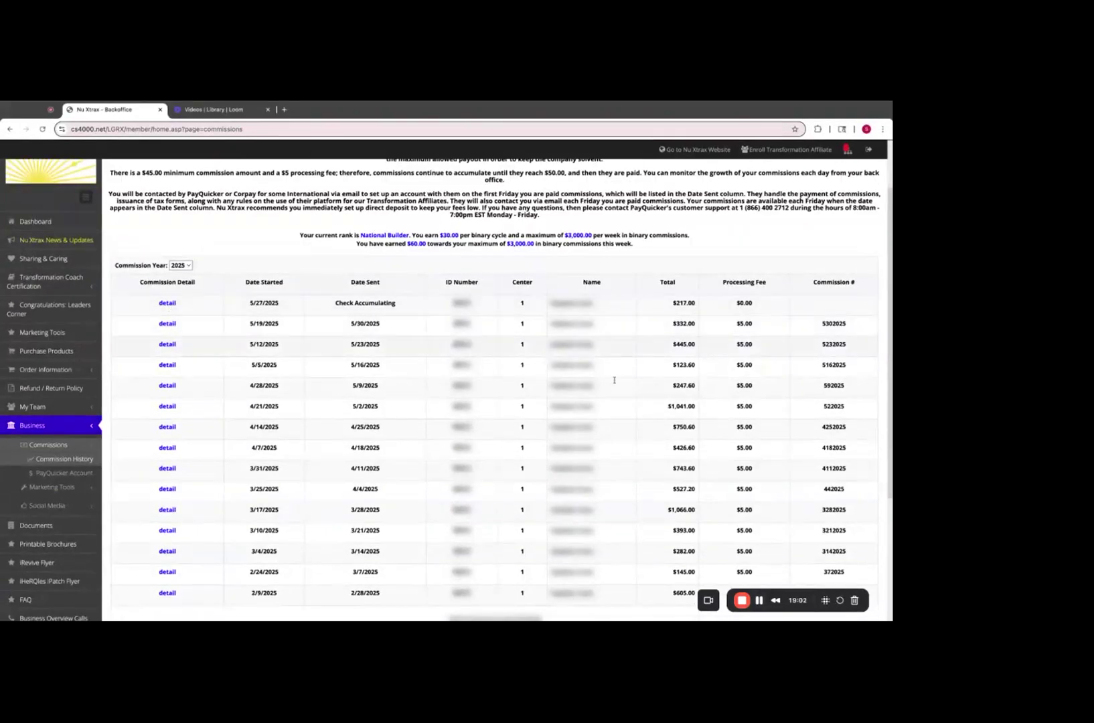
{"action": "left_click", "coordinate": [758, 600]}
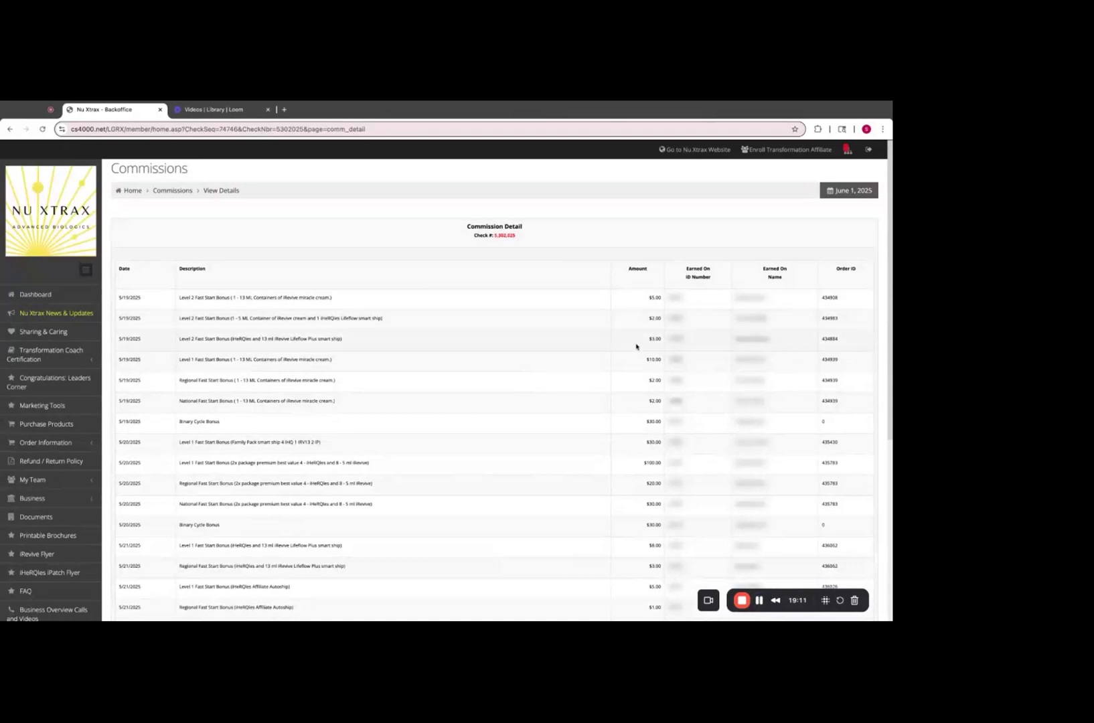
- Examine the Commission Detail for the check started 5/19/2025, covering each bonus description, amount, earned-on affiliate, order ID and the total
{"action": "scroll", "coordinate": [637, 346], "scroll_direction": "down", "scroll_amount": 3}
{"action": "scroll", "coordinate": [636, 346], "scroll_direction": "down", "scroll_amount": 5}
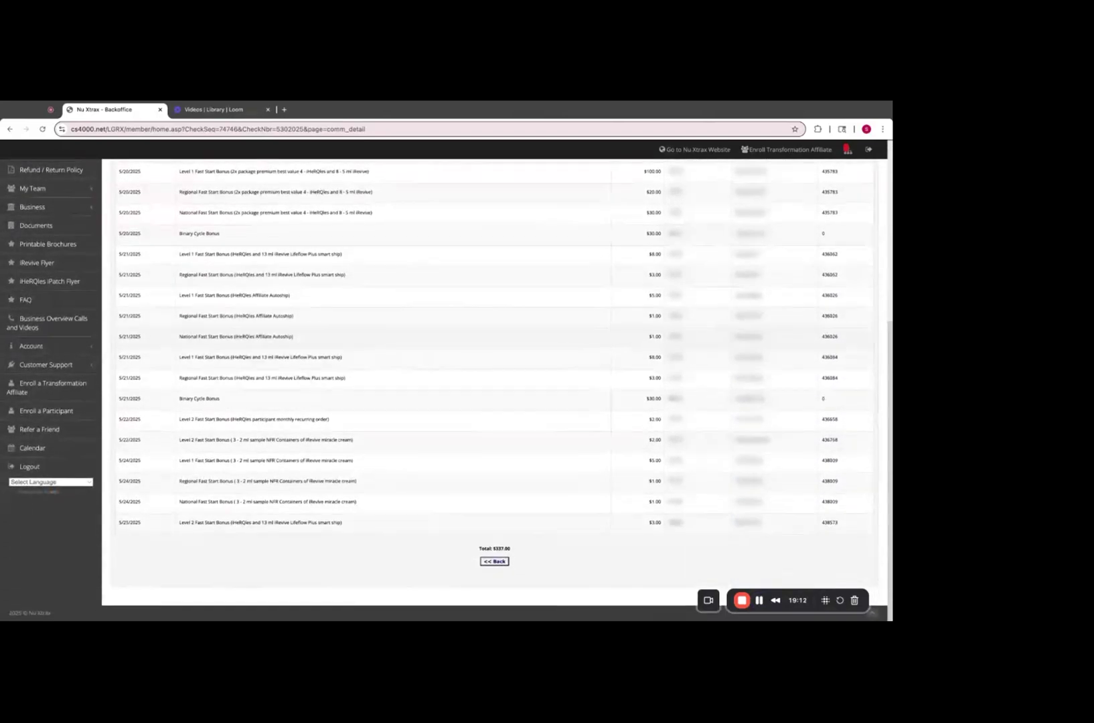
{"action": "scroll", "coordinate": [552, 358], "scroll_direction": "up", "scroll_amount": 5}
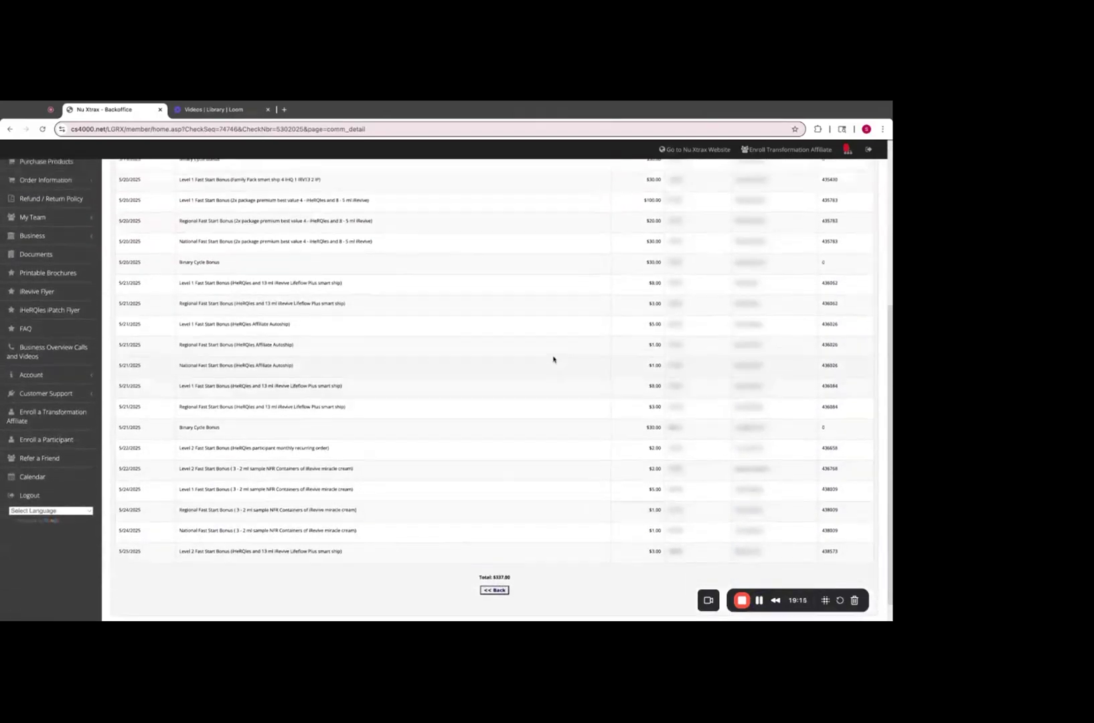
{"action": "scroll", "coordinate": [553, 360], "scroll_direction": "up", "scroll_amount": 2}
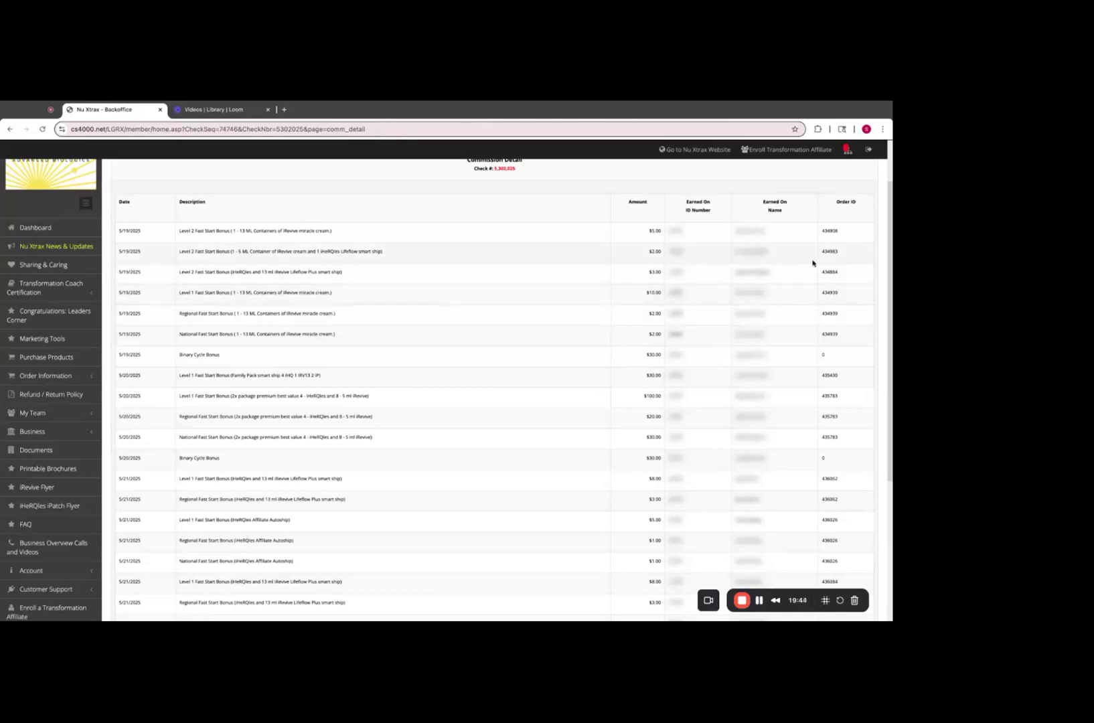
{"action": "scroll", "coordinate": [770, 369], "scroll_direction": "down", "scroll_amount": 1}
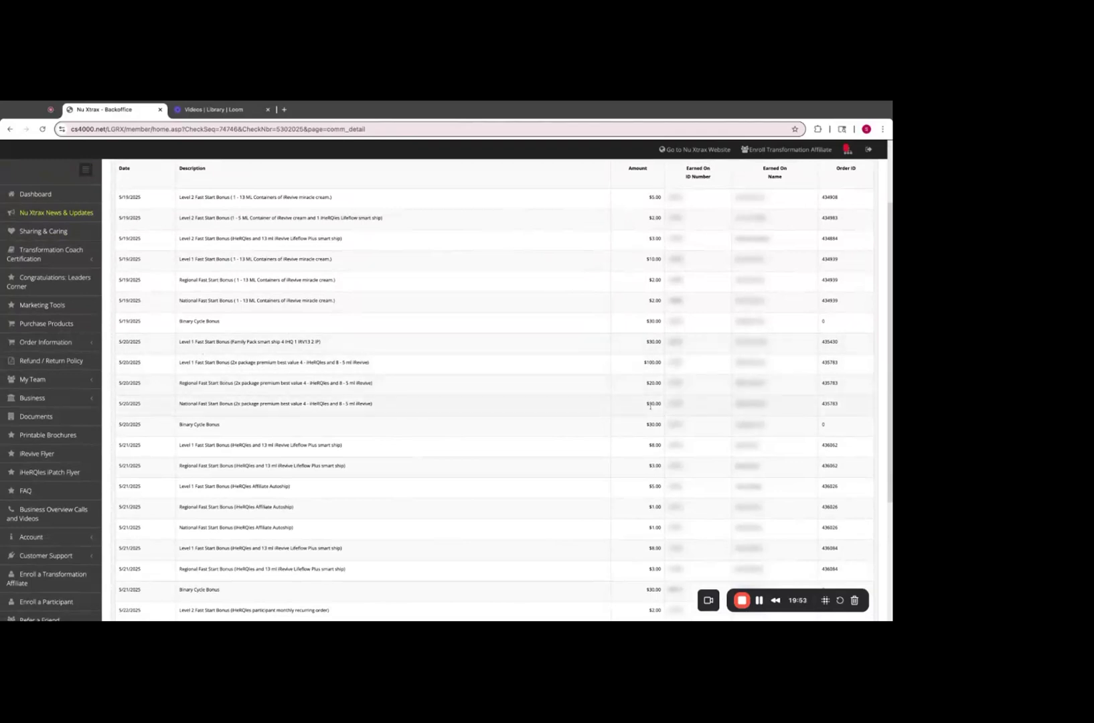
{"action": "scroll", "coordinate": [377, 433], "scroll_direction": "down", "scroll_amount": 1}
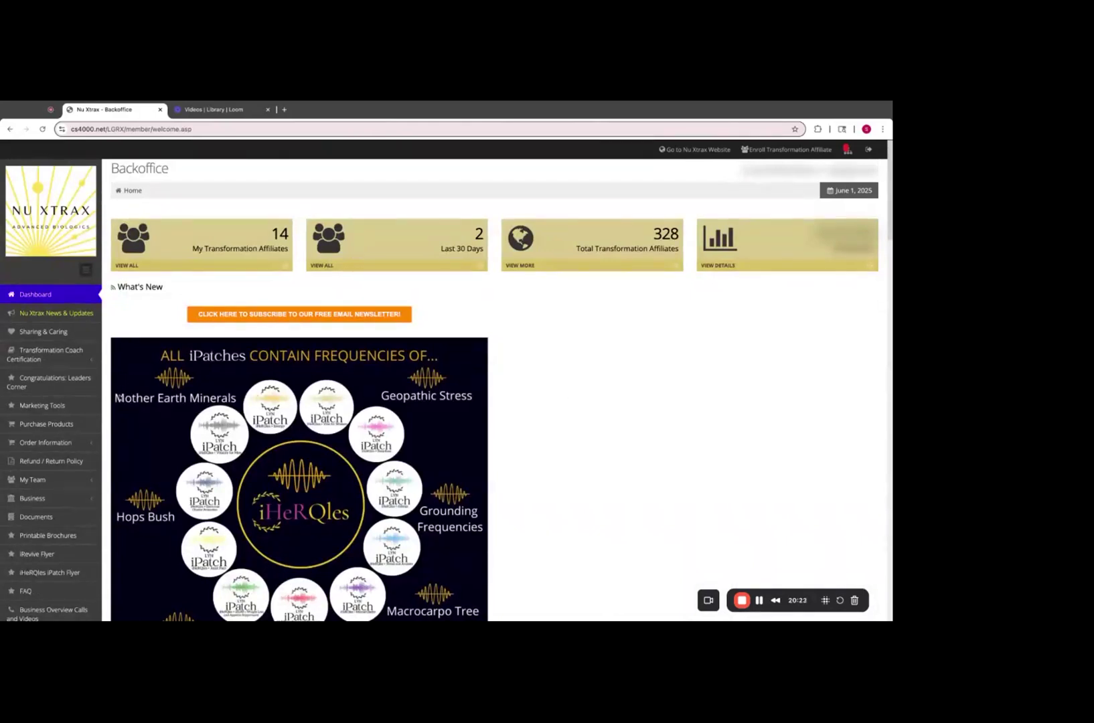
- Expand the My Team section from the dashboard, look over its options, and review the affiliate summary tiles
{"action": "scroll", "coordinate": [94, 423], "scroll_direction": "down", "scroll_amount": 2}
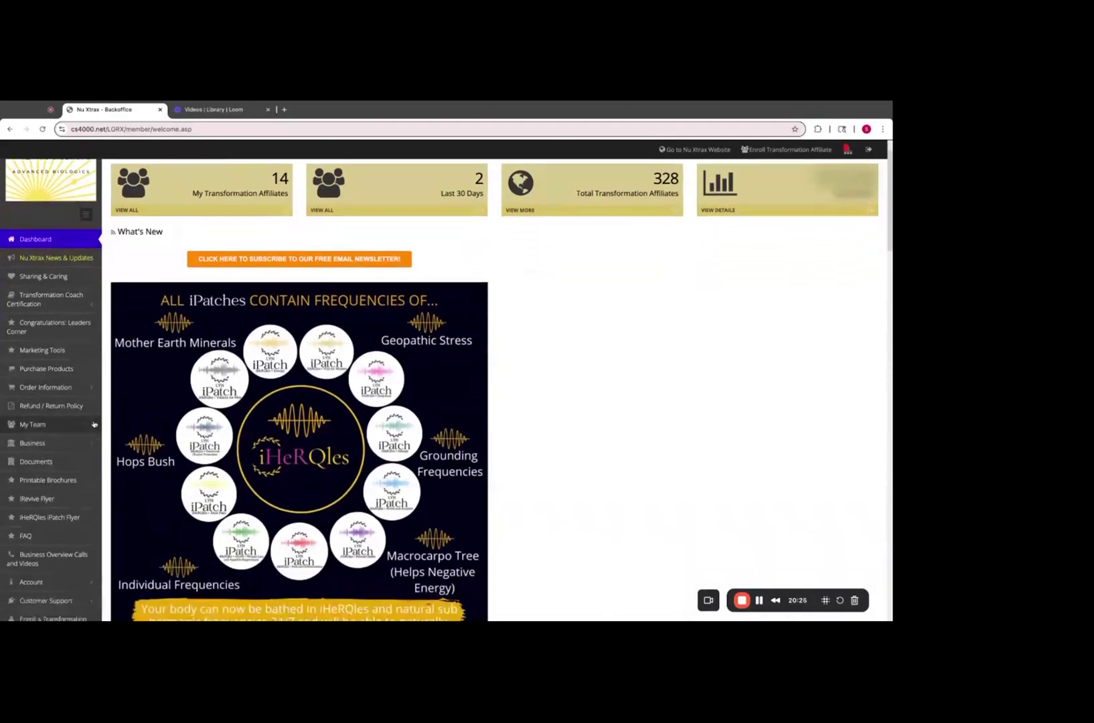
{"action": "left_click", "coordinate": [84, 398]}
{"action": "scroll", "coordinate": [82, 346], "scroll_direction": "down", "scroll_amount": 3}
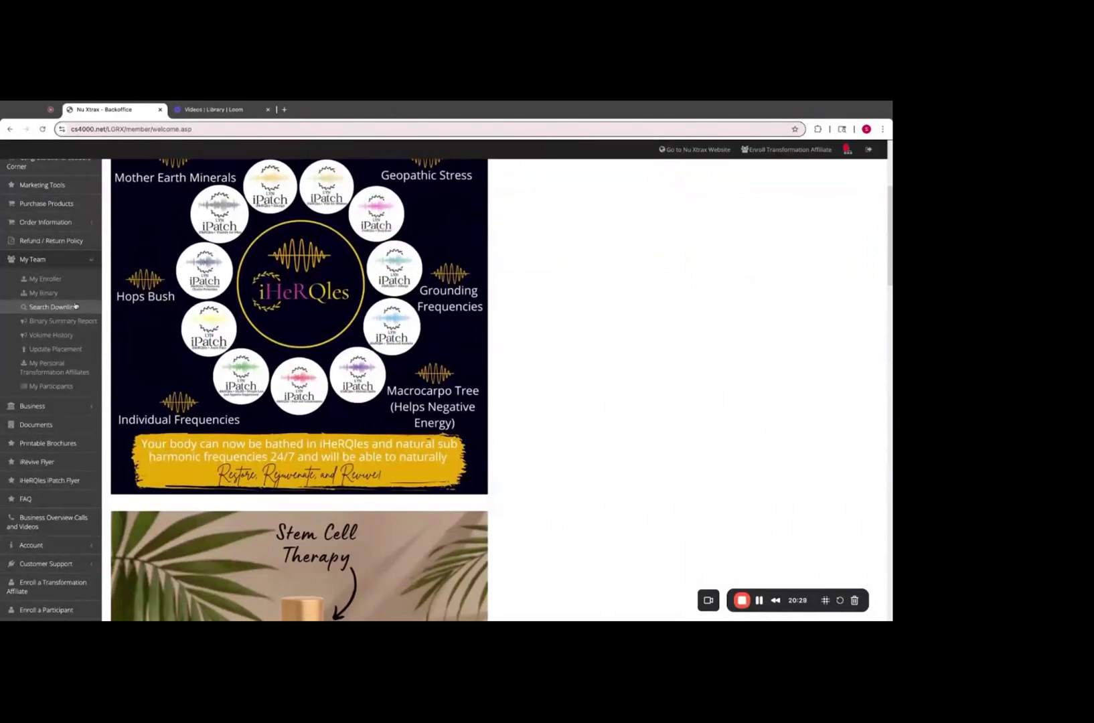
{"action": "left_click", "coordinate": [75, 306]}
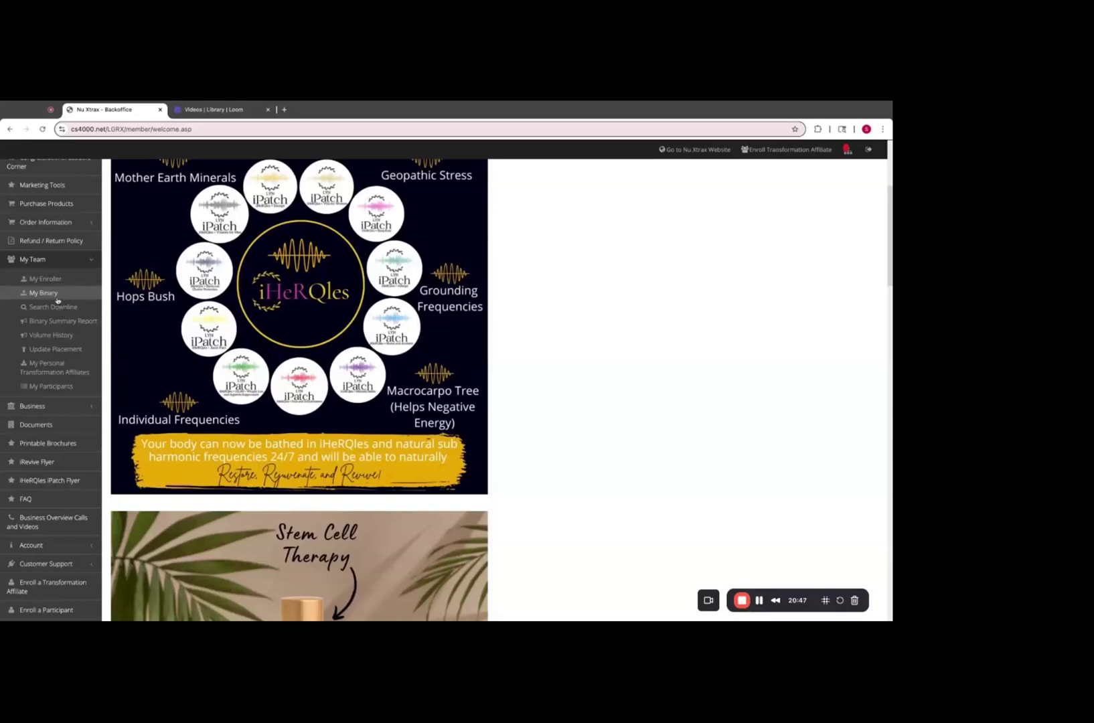
{"action": "scroll", "coordinate": [271, 314], "scroll_direction": "up", "scroll_amount": 3}
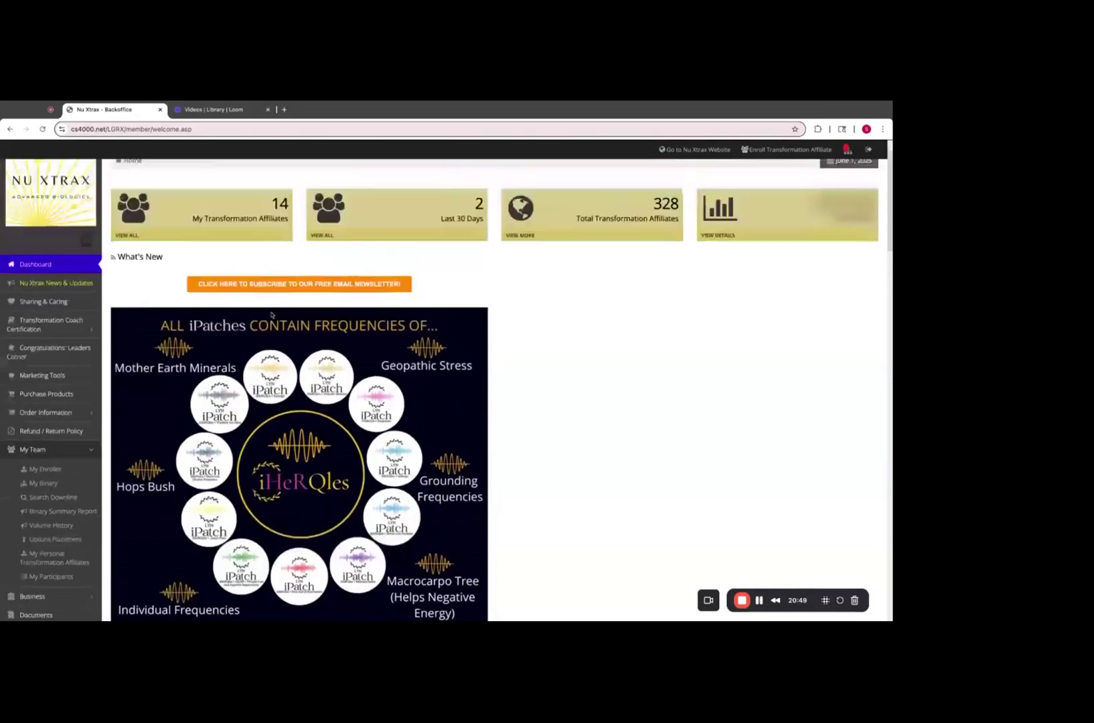
{"action": "scroll", "coordinate": [271, 315], "scroll_direction": "up", "scroll_amount": 1}
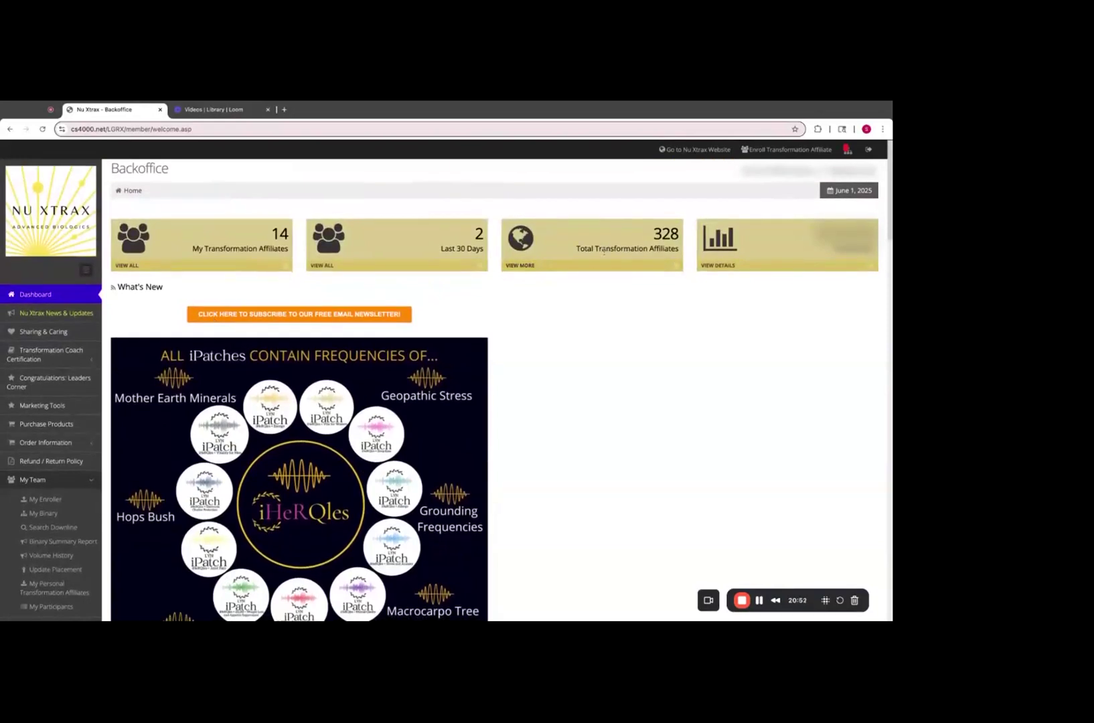
- Open the Binary Summary Report under My Team, highlight the Active Personally Sponsored count, and review the organization details and size
{"action": "scroll", "coordinate": [84, 440], "scroll_direction": "down", "scroll_amount": 2}
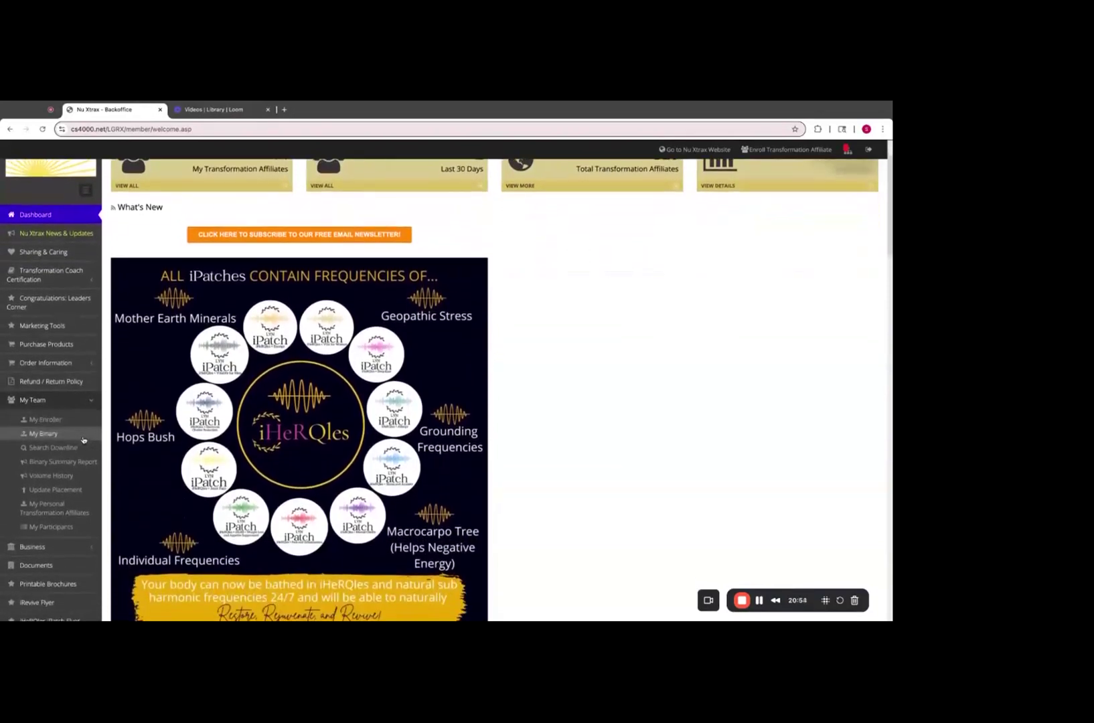
{"action": "scroll", "coordinate": [83, 439], "scroll_direction": "down", "scroll_amount": 1}
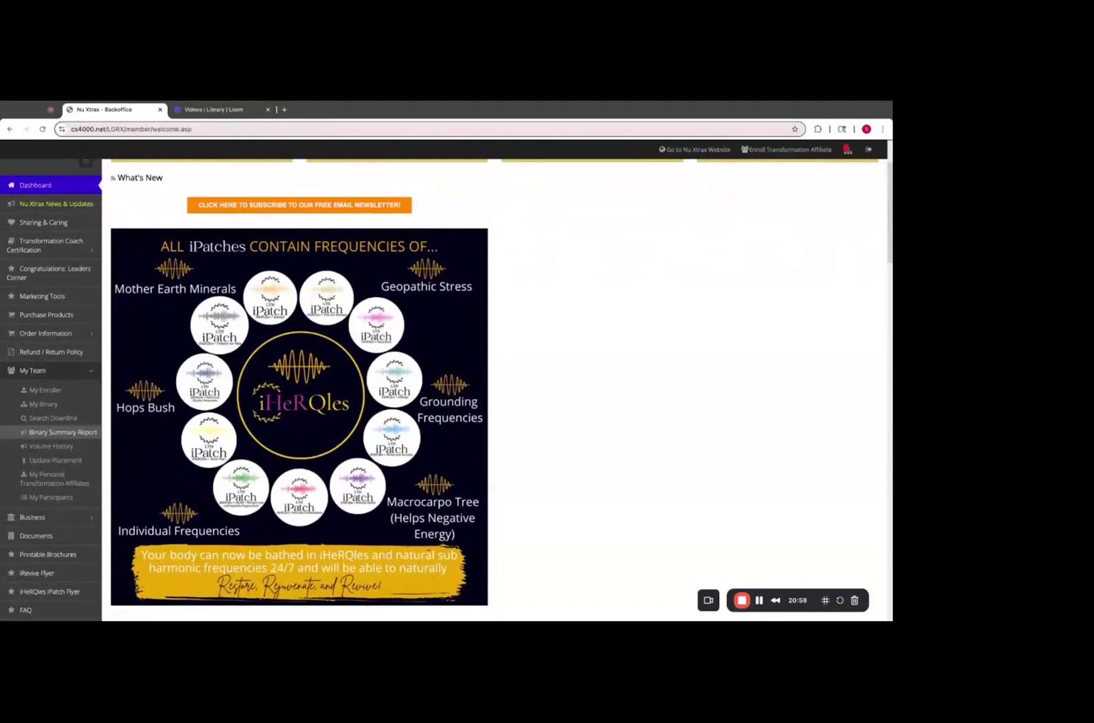
{"action": "left_click", "coordinate": [74, 419]}
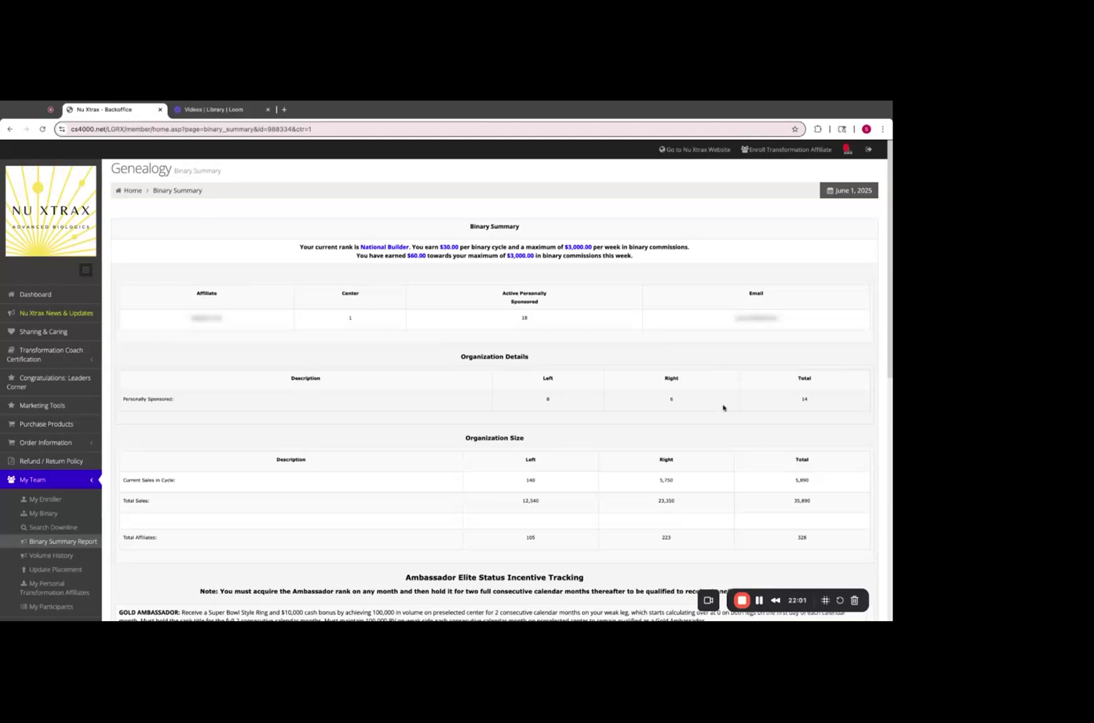
{"action": "scroll", "coordinate": [807, 412], "scroll_direction": "down", "scroll_amount": 3}
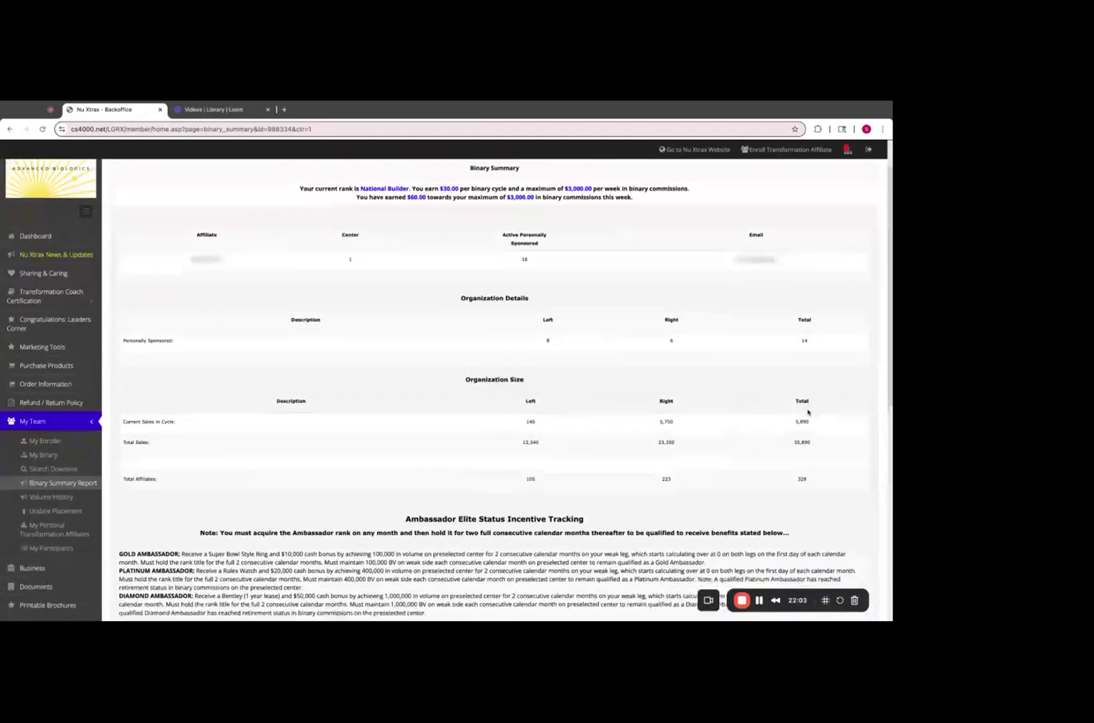
{"action": "double_click", "coordinate": [527, 229]}
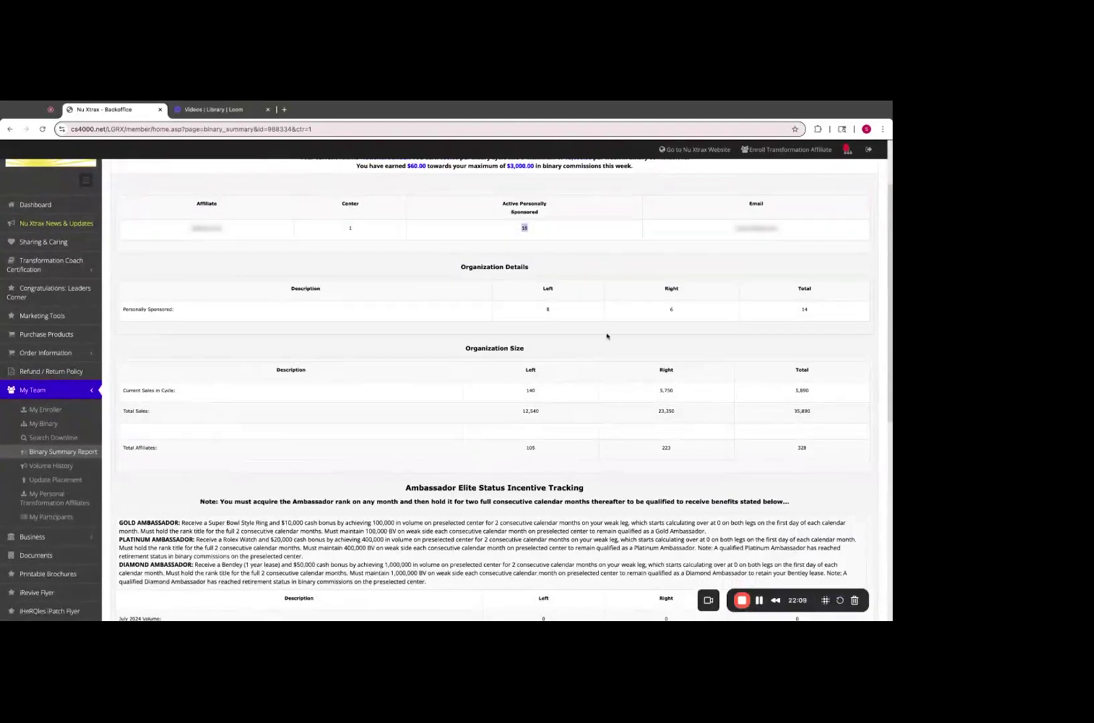
{"action": "scroll", "coordinate": [622, 388], "scroll_direction": "down", "scroll_amount": 1}
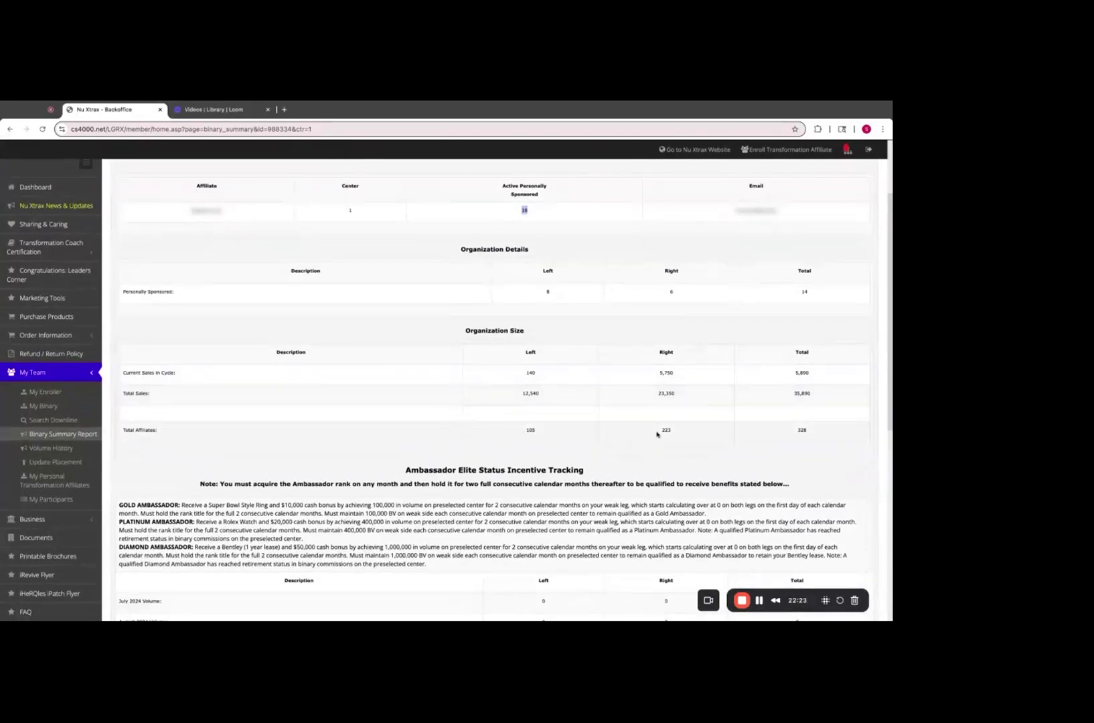
- Review the Ambassador Elite Status Incentive Tracking requirements, the monthly volumes per leg, and the Commission Summary in the Binary Summary Report
{"action": "scroll", "coordinate": [656, 434], "scroll_direction": "down", "scroll_amount": 4}
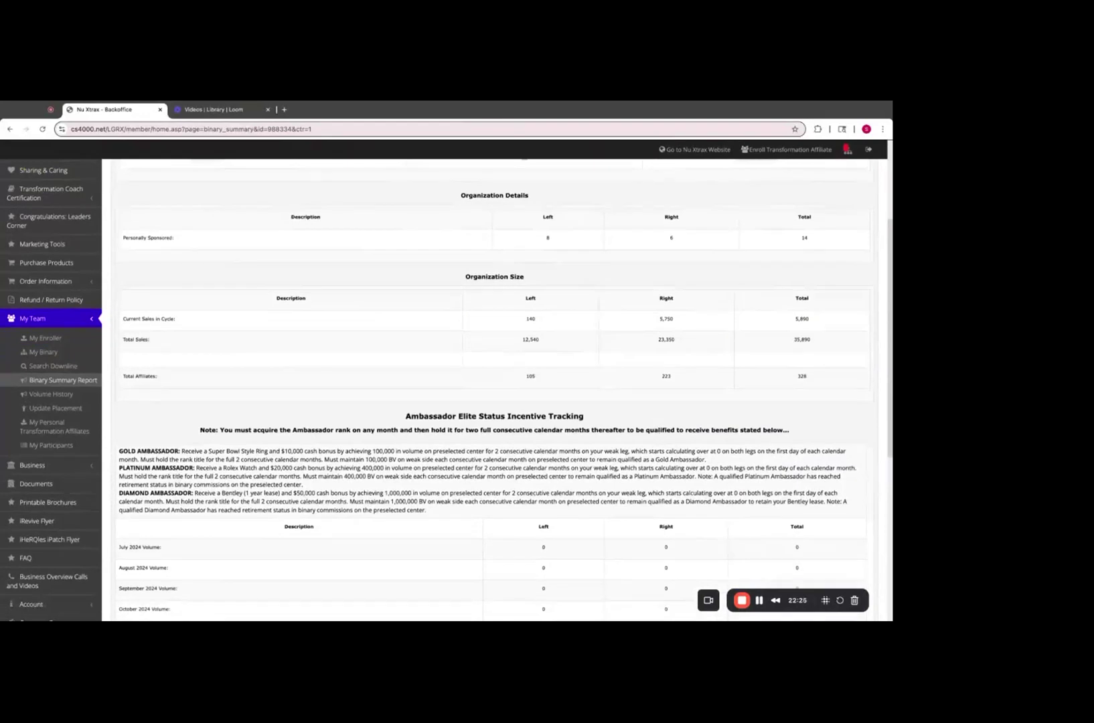
{"action": "scroll", "coordinate": [495, 390], "scroll_direction": "down", "scroll_amount": 3}
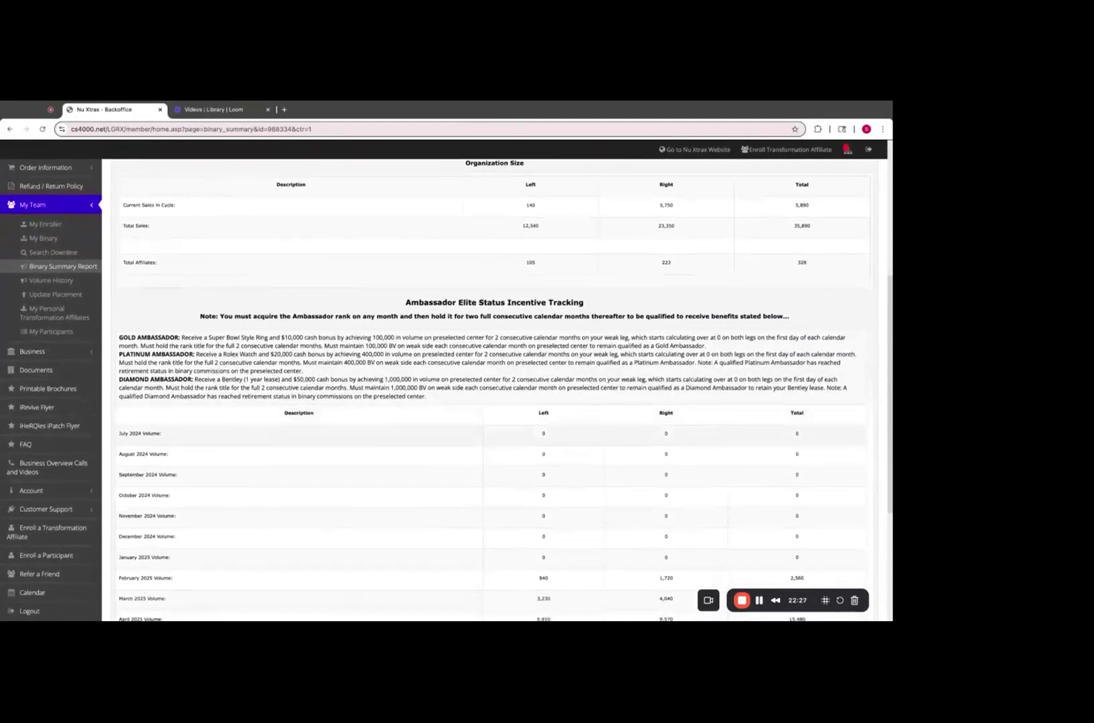
{"action": "scroll", "coordinate": [365, 286], "scroll_direction": "down", "scroll_amount": 1}
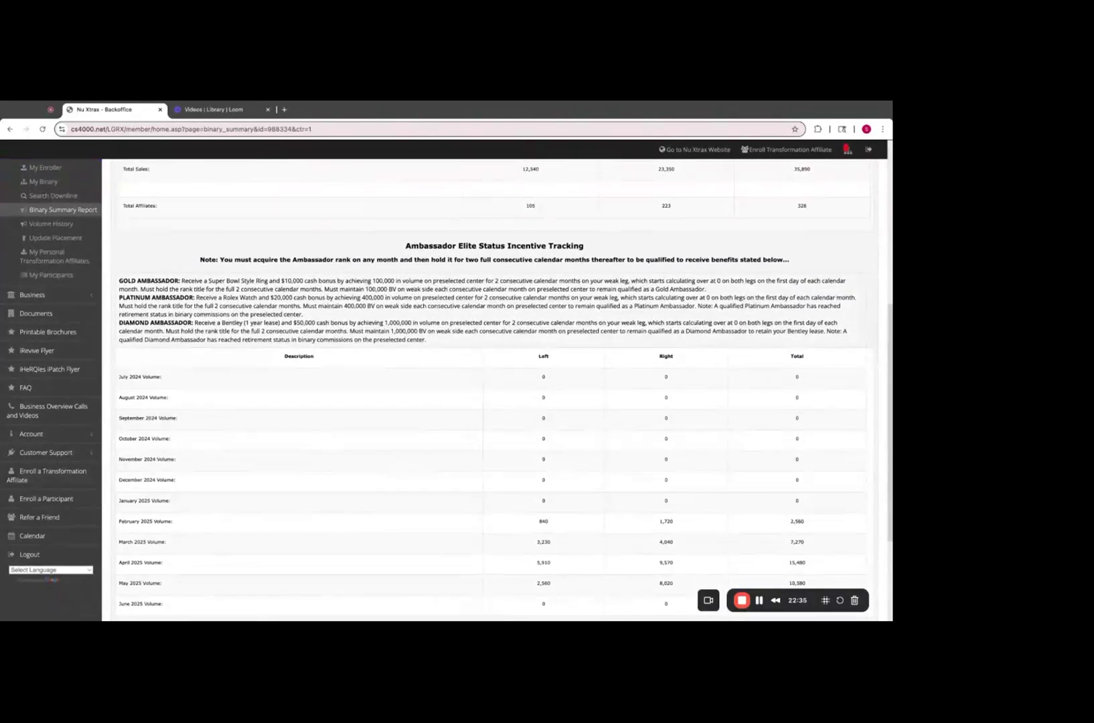
{"action": "scroll", "coordinate": [442, 356], "scroll_direction": "down", "scroll_amount": 3}
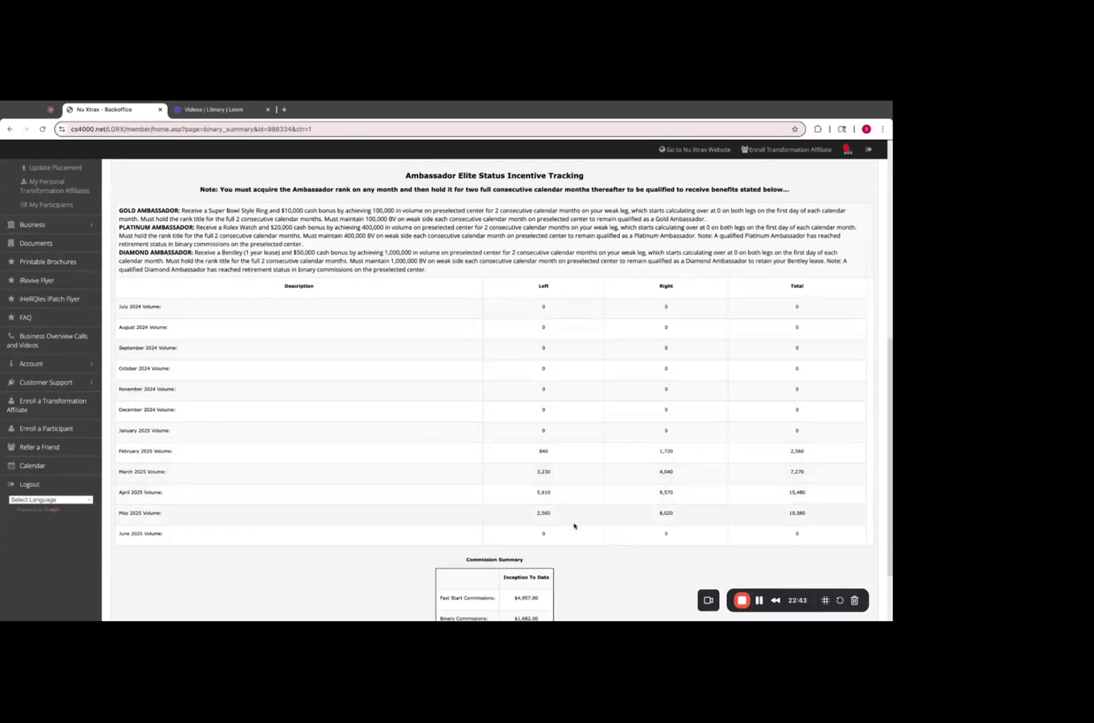
{"action": "scroll", "coordinate": [574, 526], "scroll_direction": "down", "scroll_amount": 3}
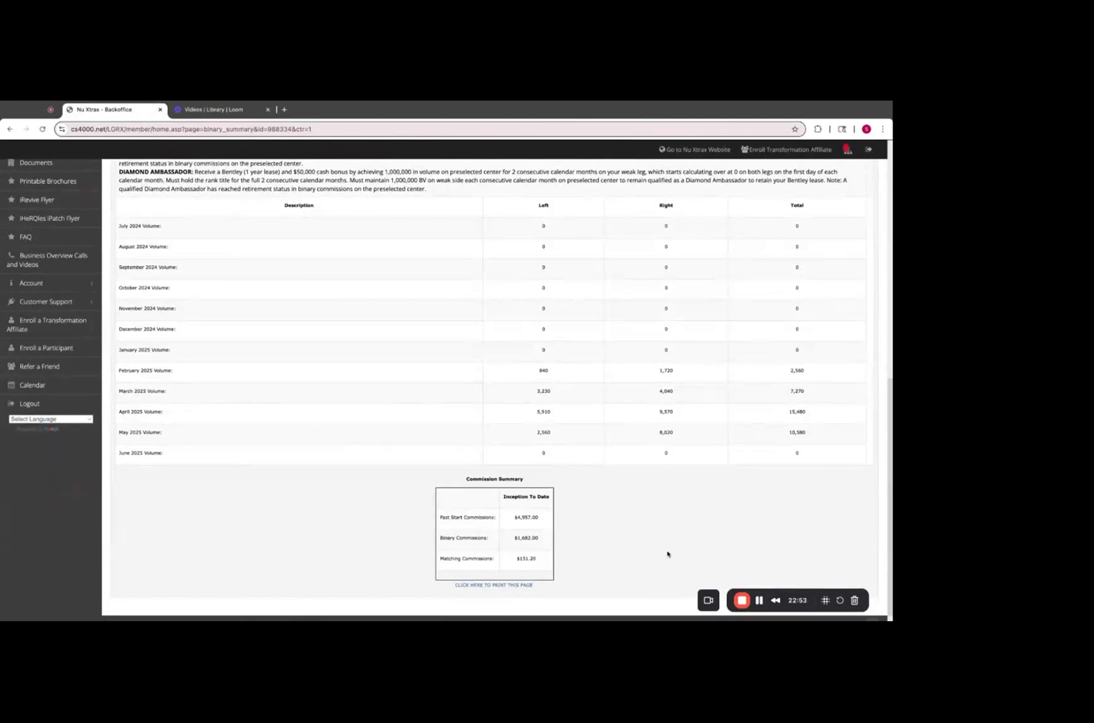
{"action": "scroll", "coordinate": [668, 555], "scroll_direction": "up", "scroll_amount": 5}
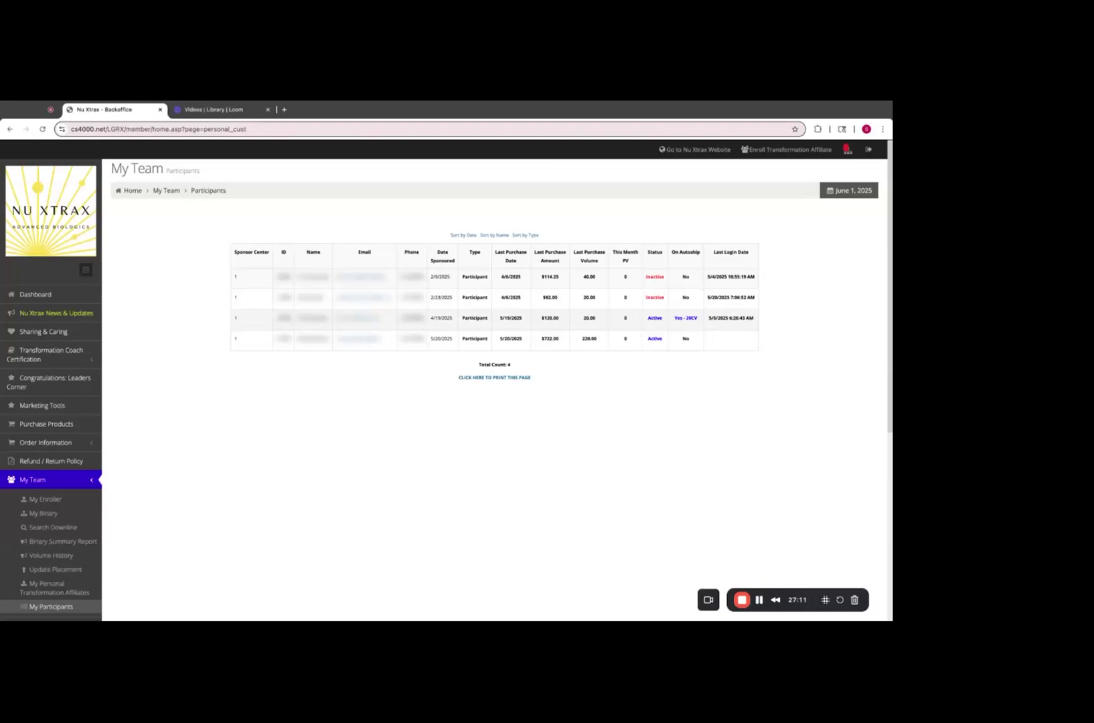
- Review the Update Personal Info form under Account, from the name and address fields to the password and replicated site options
{"action": "left_click", "coordinate": [759, 602]}
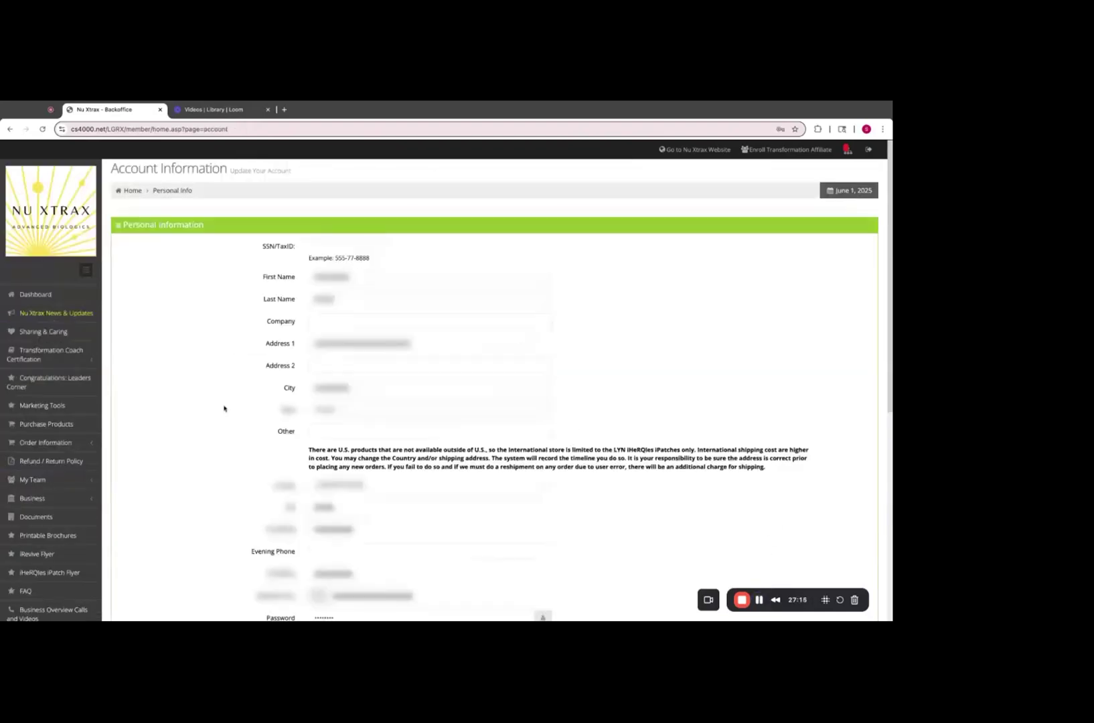
{"action": "scroll", "coordinate": [94, 498], "scroll_direction": "down", "scroll_amount": 3}
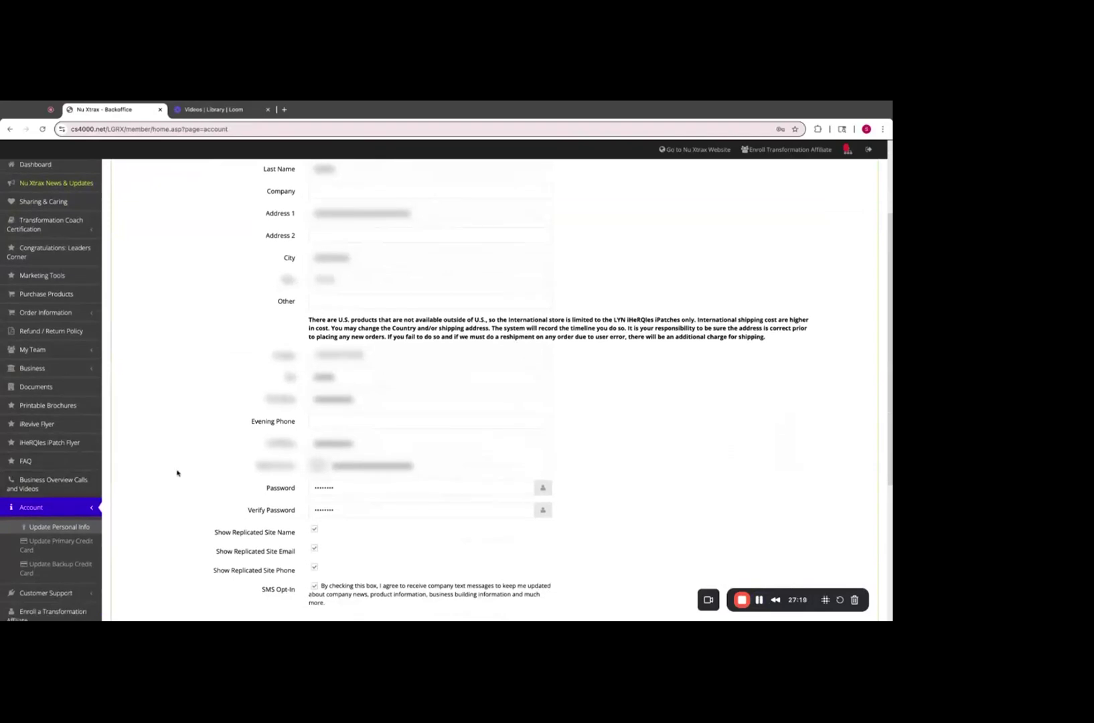
{"action": "scroll", "coordinate": [183, 460], "scroll_direction": "up", "scroll_amount": 2}
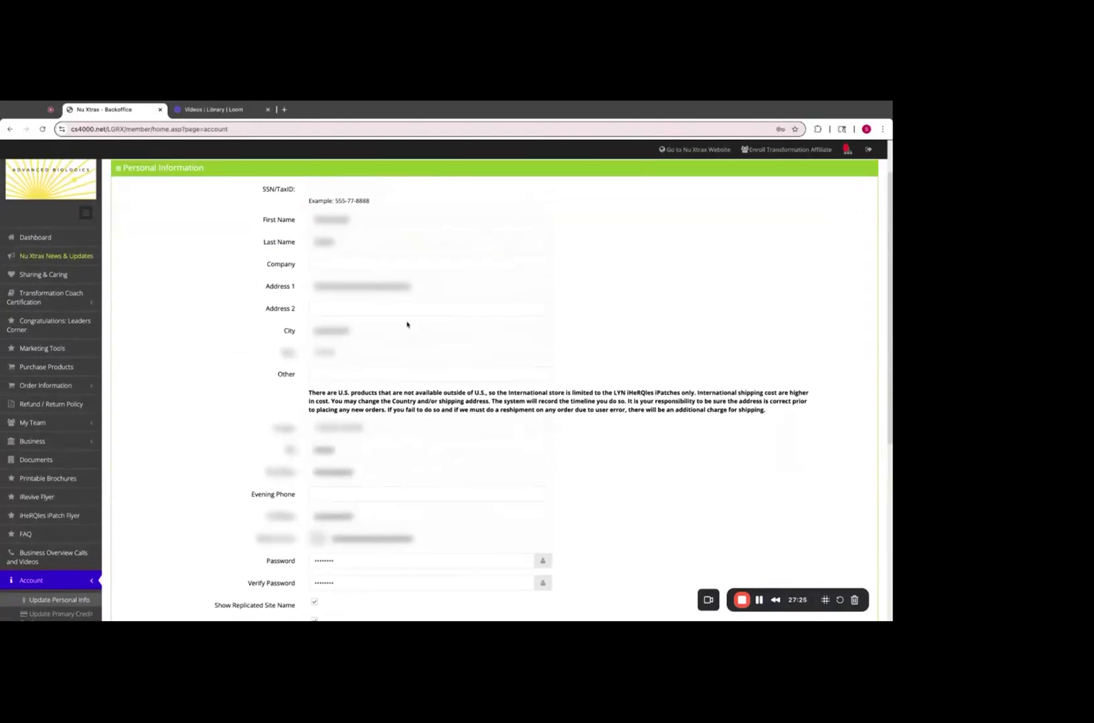
{"action": "scroll", "coordinate": [443, 392], "scroll_direction": "down", "scroll_amount": 2}
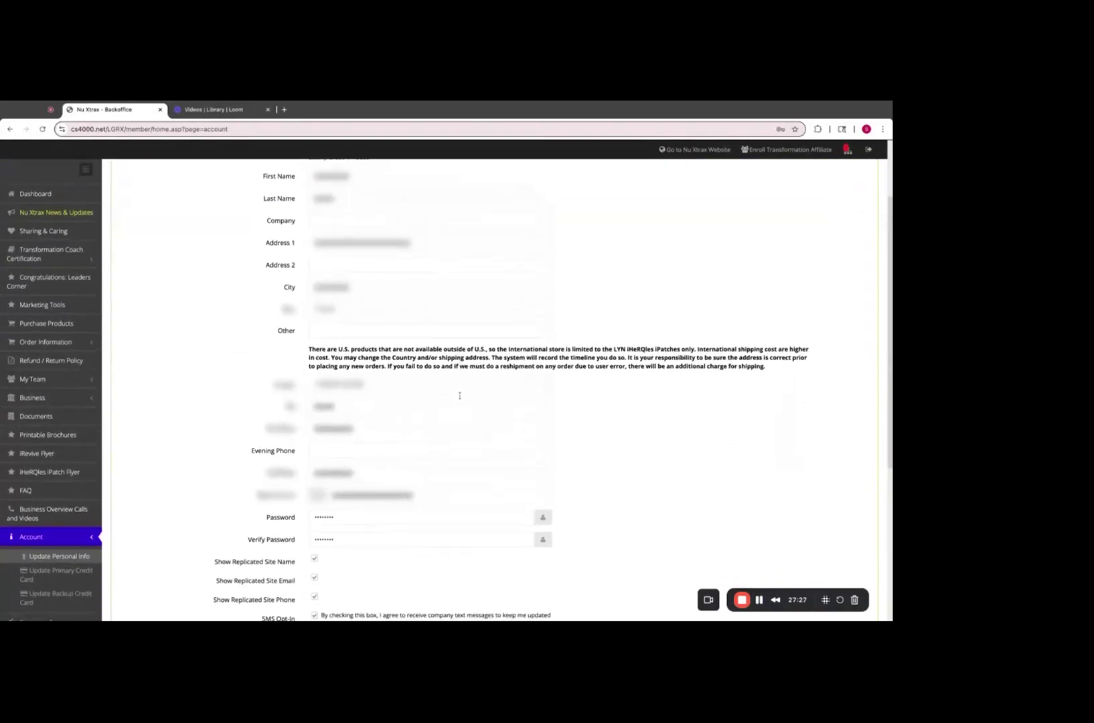
- Check the remaining Update Personal Info options down to the SMS Opt-In setting and the Save option
{"action": "scroll", "coordinate": [444, 392], "scroll_direction": "down", "scroll_amount": 1}
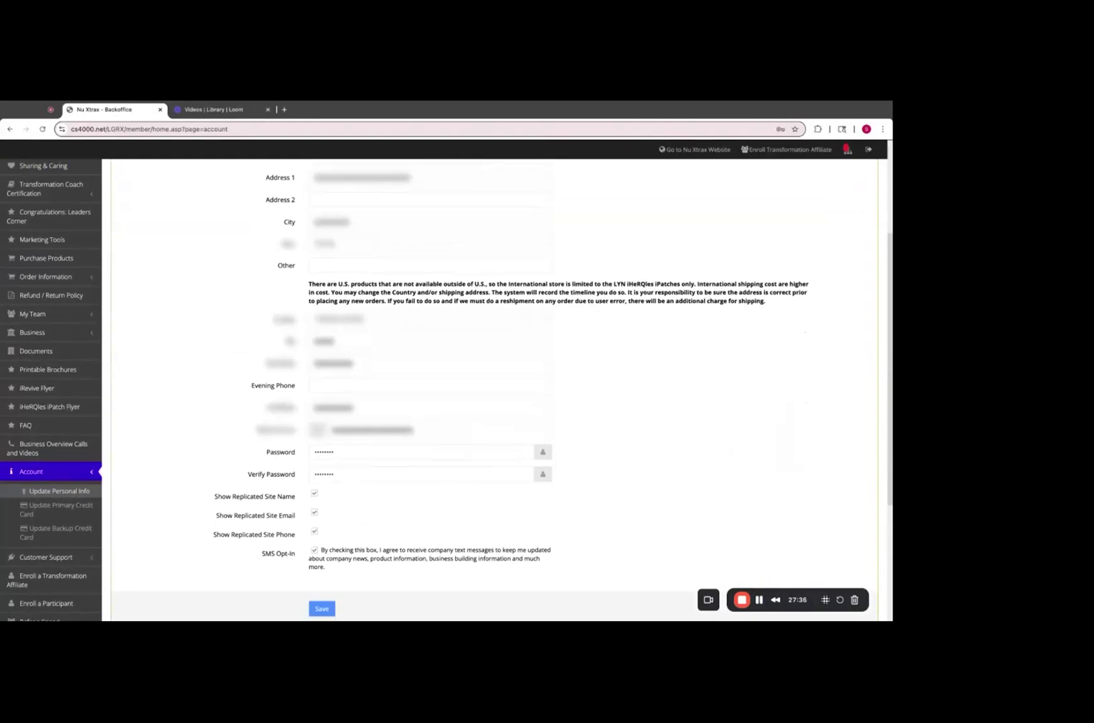
{"action": "scroll", "coordinate": [328, 537], "scroll_direction": "up", "scroll_amount": 1}
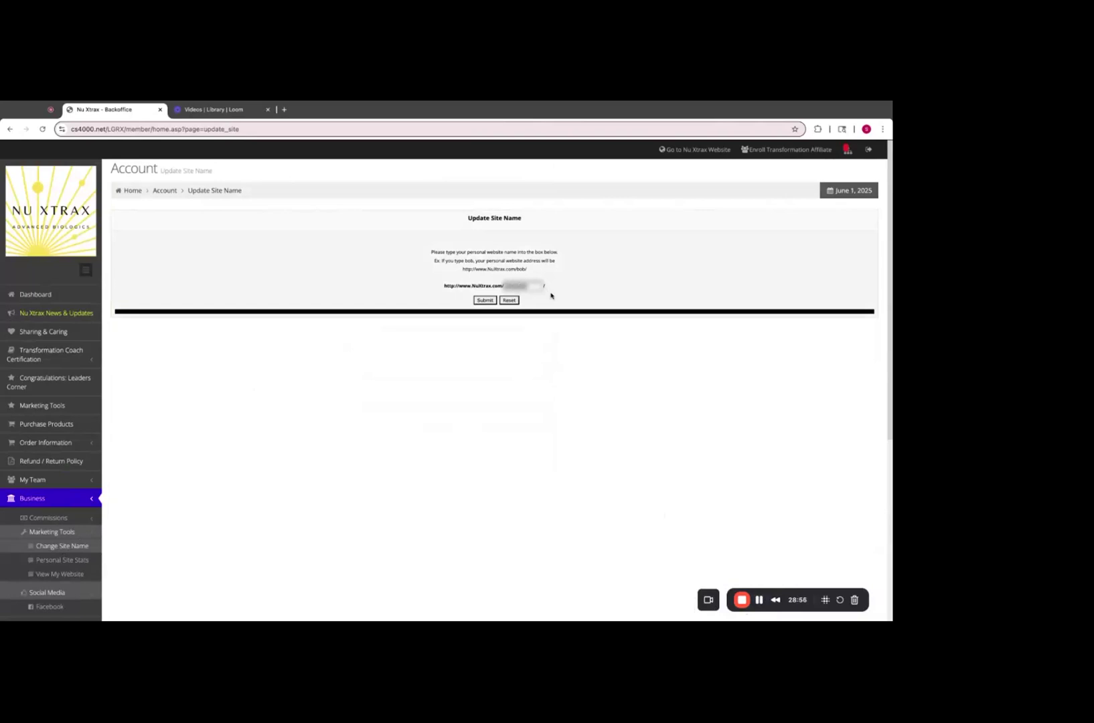
{"action": "left_click", "coordinate": [759, 600]}
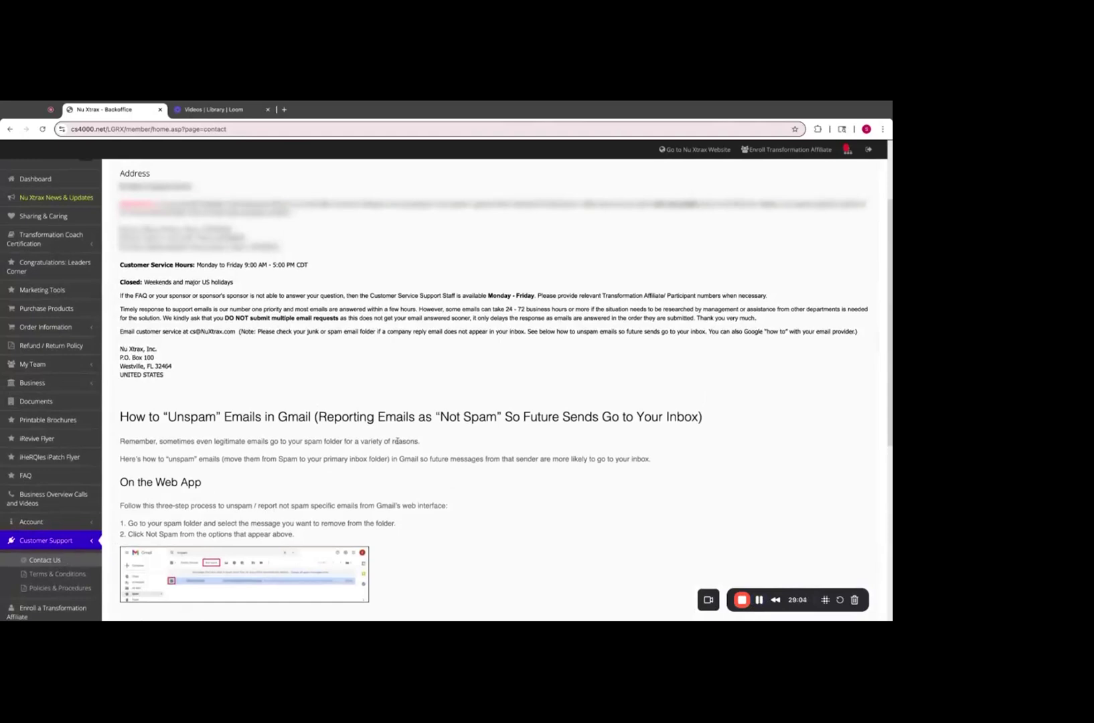
- Read the customer service hours, support email guidelines and Gmail "unspam" instructions on the Contact Us page under Customer Support
{"action": "scroll", "coordinate": [397, 441], "scroll_direction": "up", "scroll_amount": 1}
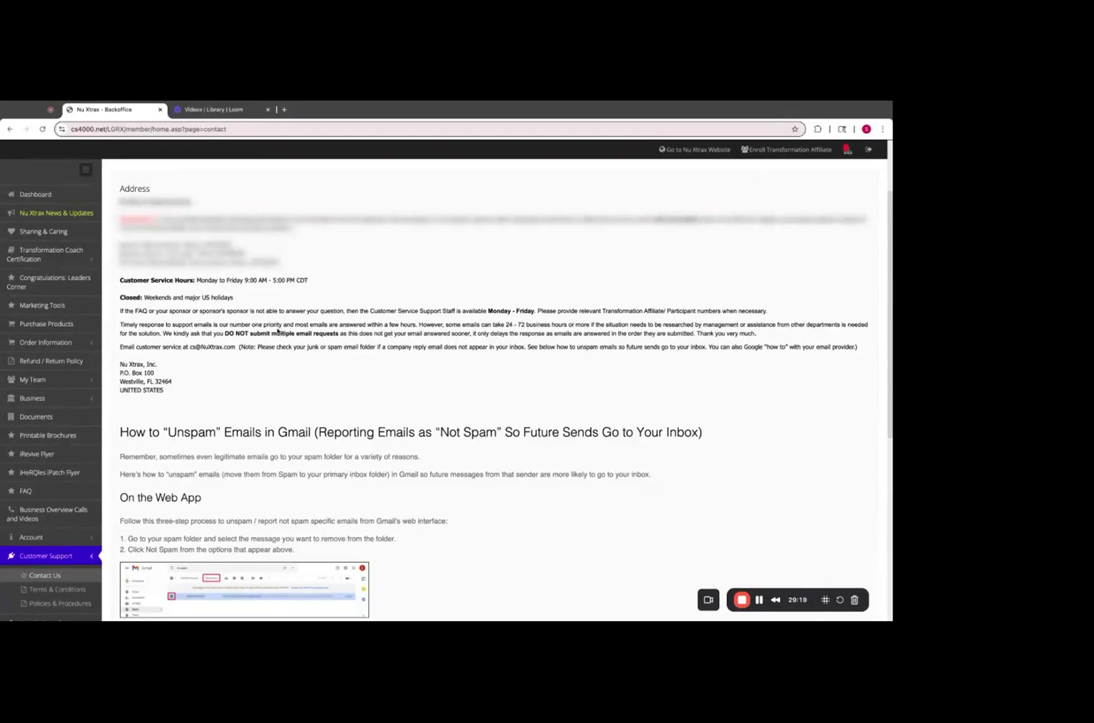
{"action": "scroll", "coordinate": [290, 375], "scroll_direction": "down", "scroll_amount": 1}
{"action": "scroll", "coordinate": [335, 417], "scroll_direction": "down", "scroll_amount": 1}
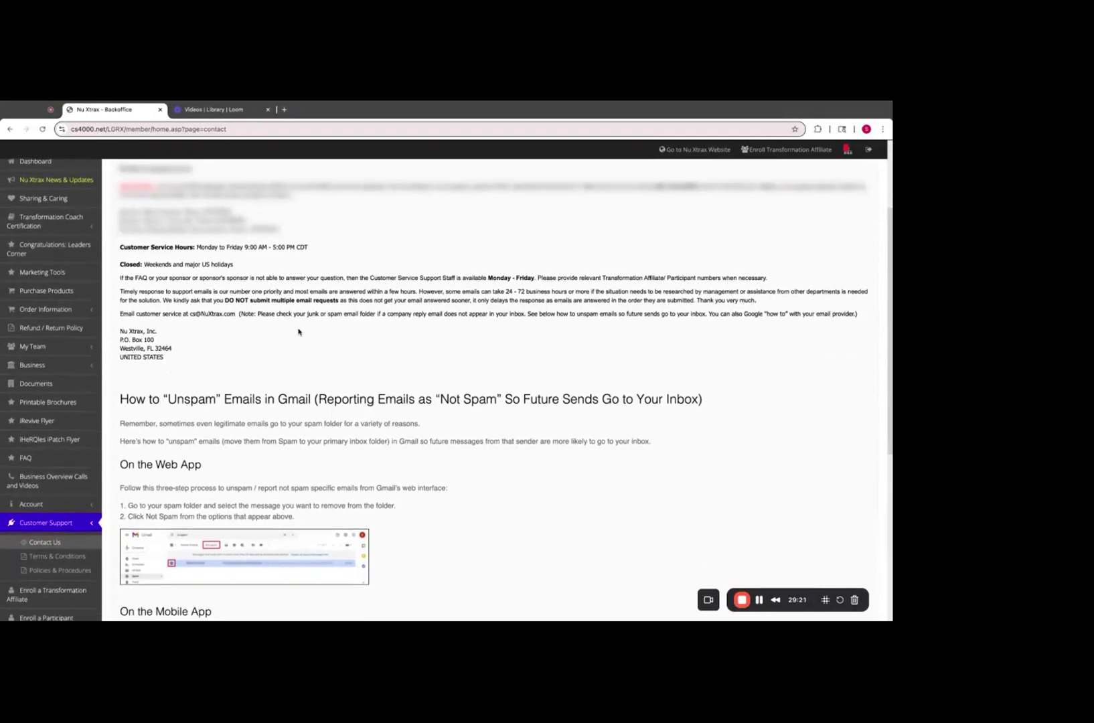
{"action": "scroll", "coordinate": [278, 483], "scroll_direction": "down", "scroll_amount": 4}
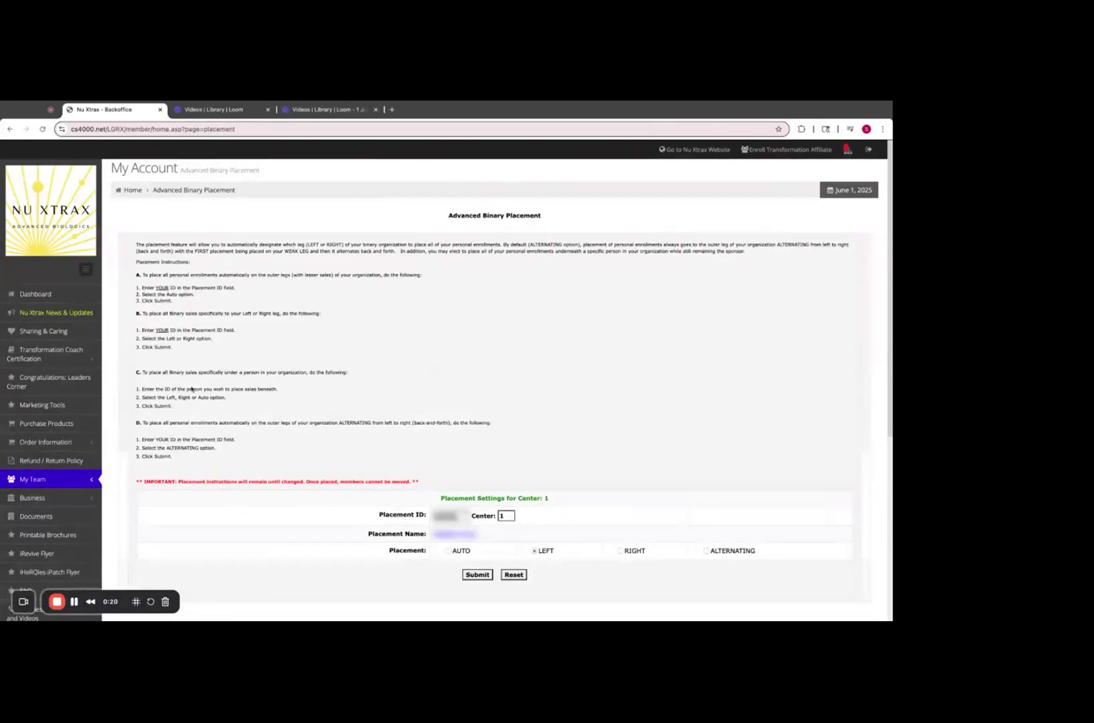
- Expand the My Team section and review the Advanced Binary Placement instructions under Update Placement
{"action": "scroll", "coordinate": [297, 399], "scroll_direction": "down", "scroll_amount": 1}
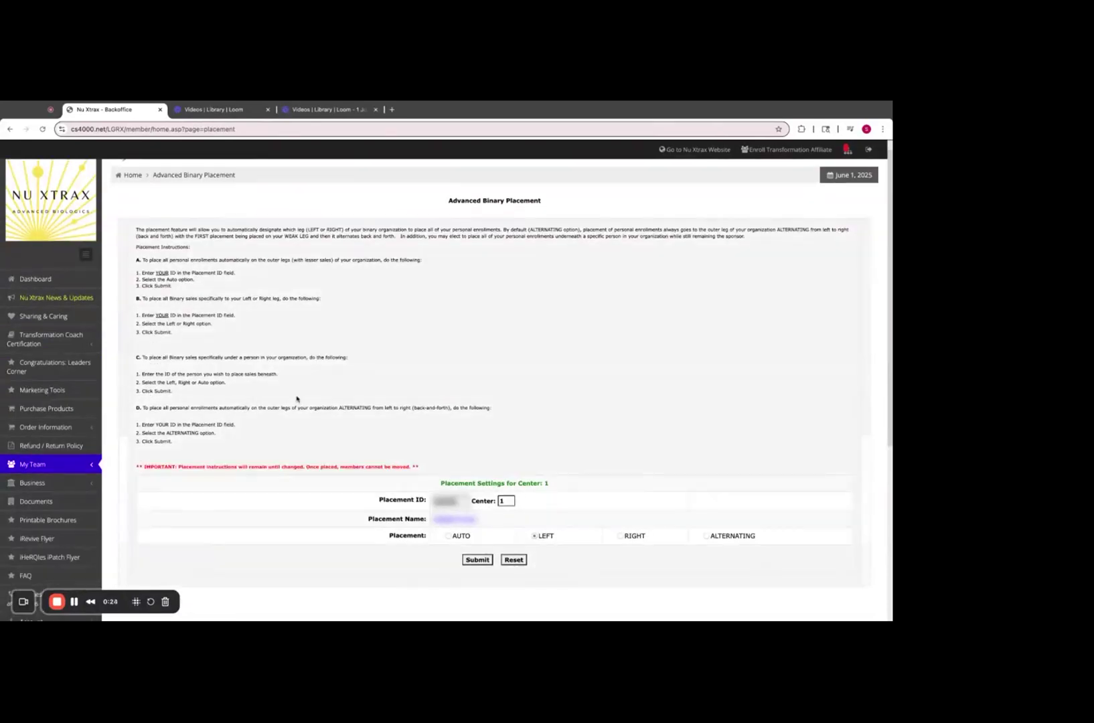
{"action": "left_click", "coordinate": [93, 466]}
{"action": "scroll", "coordinate": [129, 462], "scroll_direction": "down", "scroll_amount": 5}
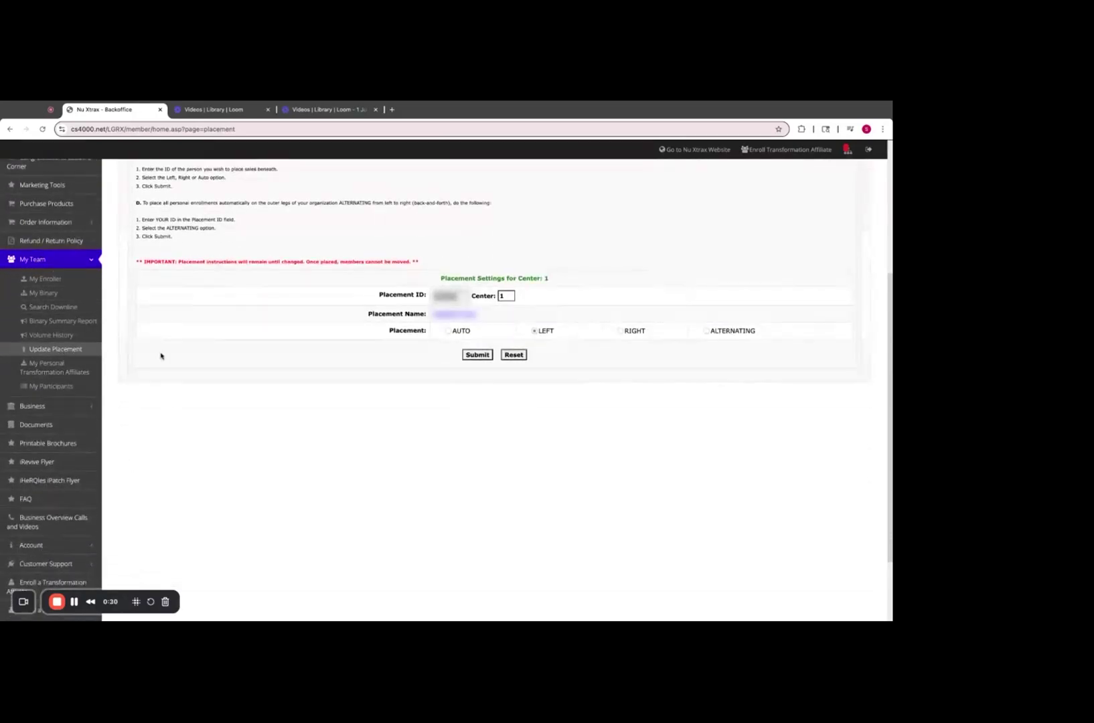
{"action": "scroll", "coordinate": [271, 366], "scroll_direction": "up", "scroll_amount": 5}
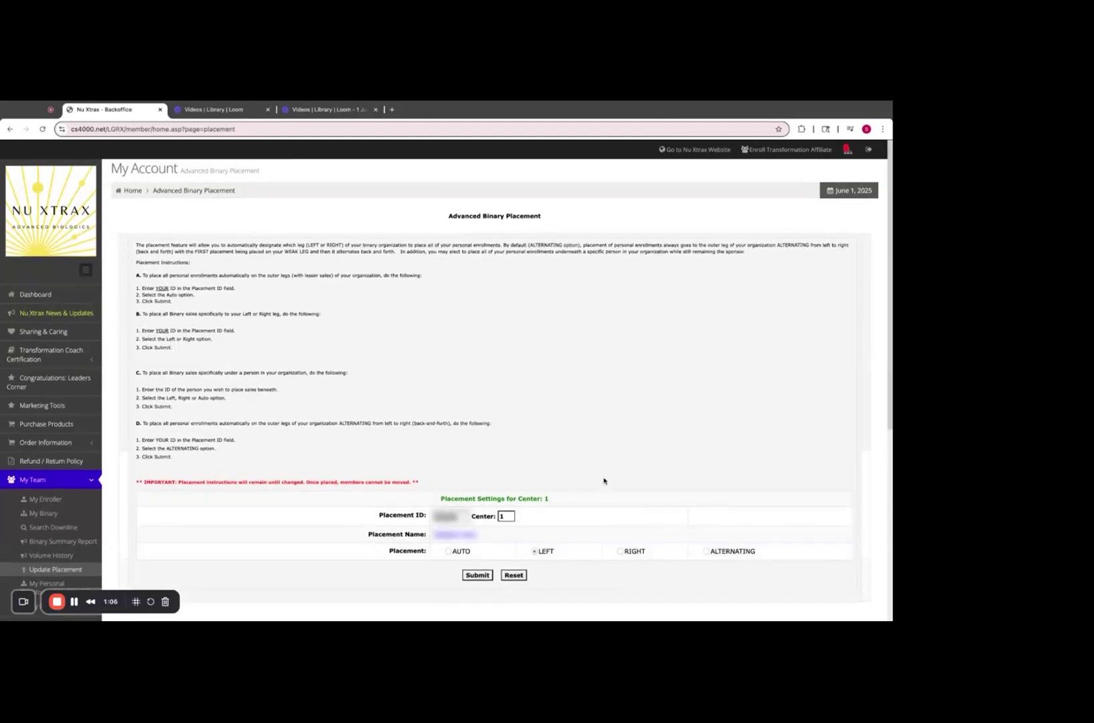
- Examine the AUTO, LEFT, RIGHT and ALTERNATING placement options and highlight instruction C about placing Binary sales under a specific person
{"action": "scroll", "coordinate": [604, 480], "scroll_direction": "down", "scroll_amount": 1}
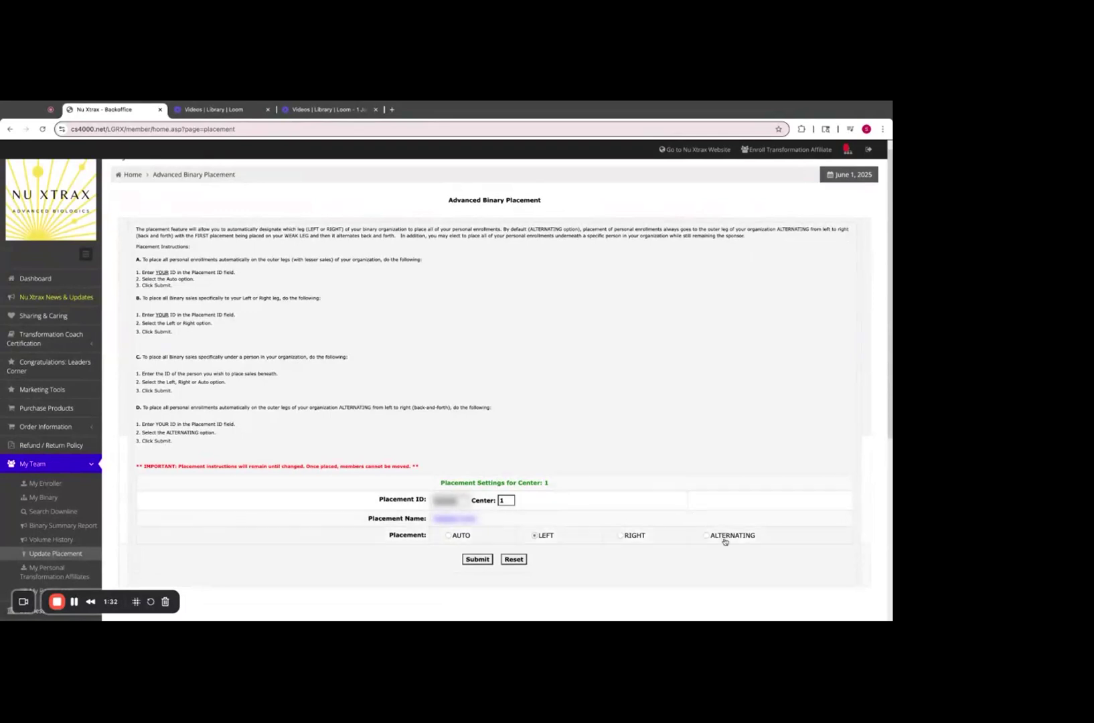
{"action": "scroll", "coordinate": [586, 455], "scroll_direction": "up", "scroll_amount": 1}
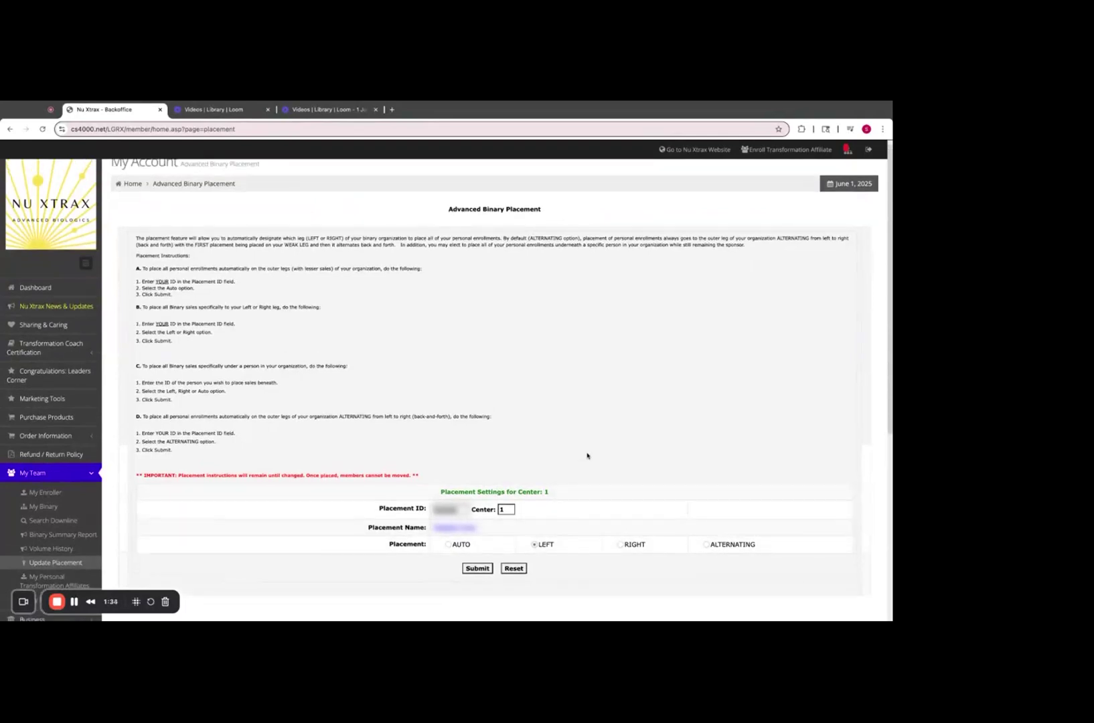
{"action": "scroll", "coordinate": [565, 367], "scroll_direction": "up", "scroll_amount": 1}
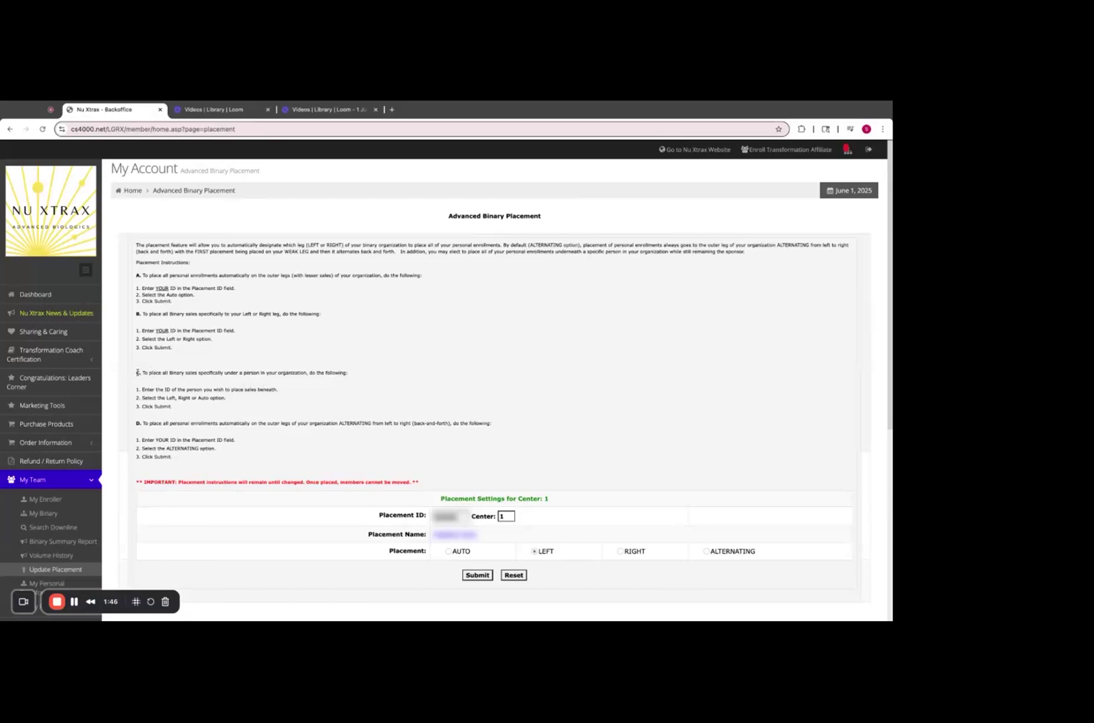
{"action": "left_click_drag", "start_coordinate": [141, 372], "coordinate": [173, 406]}
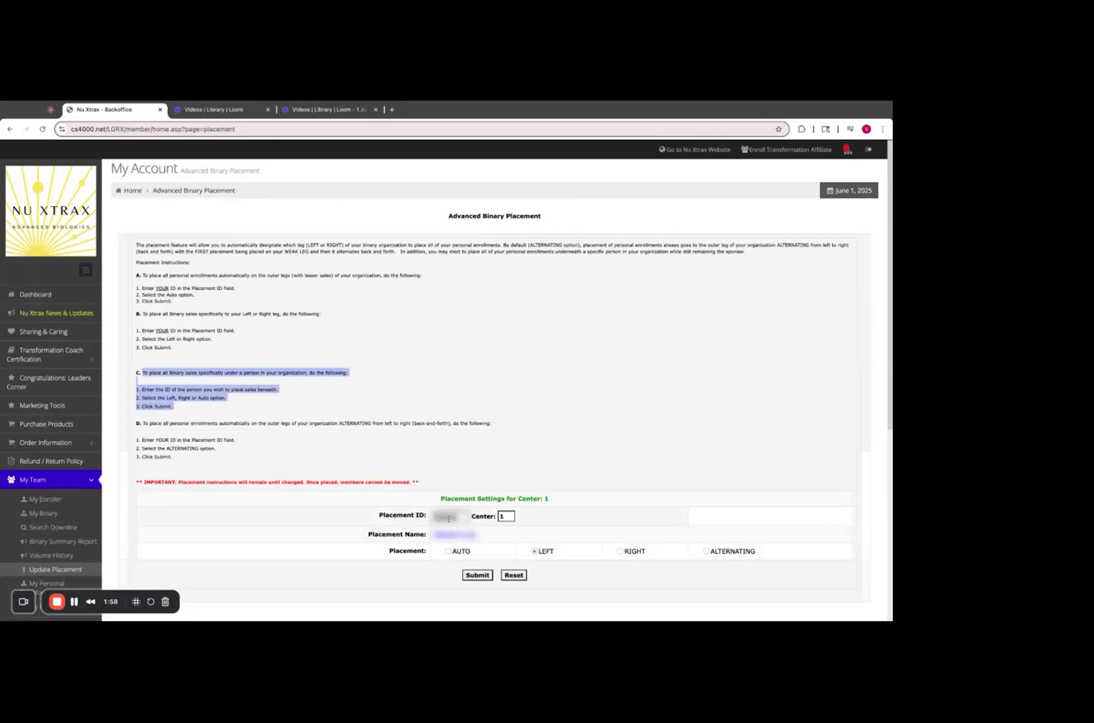
{"action": "left_click", "coordinate": [361, 455]}
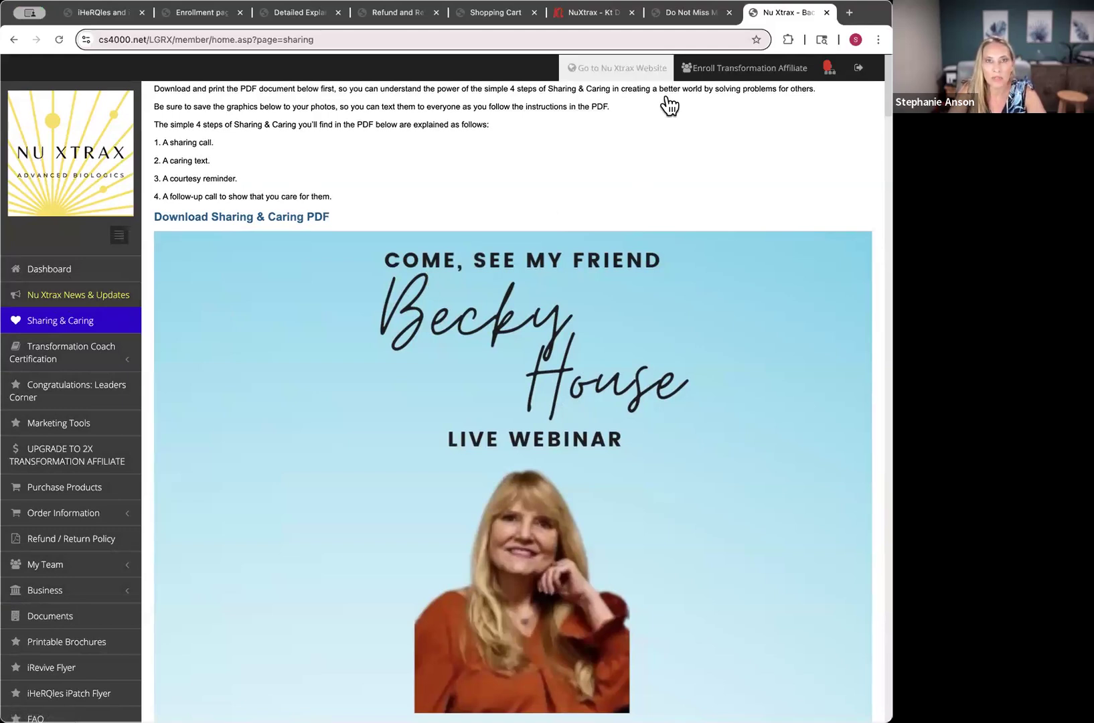
- Switch to the nuxtrax.info newsletter page and locate the free email newsletter subscription link above the newsletter
{"action": "left_click", "coordinate": [692, 13]}
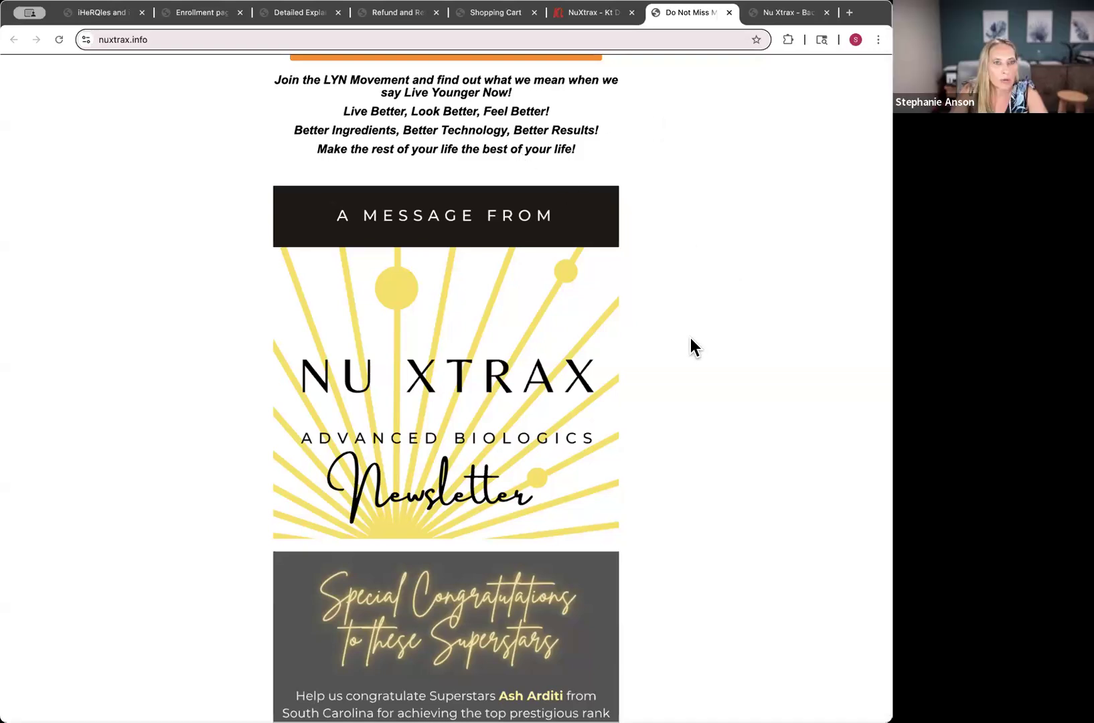
{"action": "scroll", "coordinate": [671, 293], "scroll_direction": "up", "scroll_amount": 1}
{"action": "scroll", "coordinate": [445, 69], "scroll_direction": "down", "scroll_amount": 1}
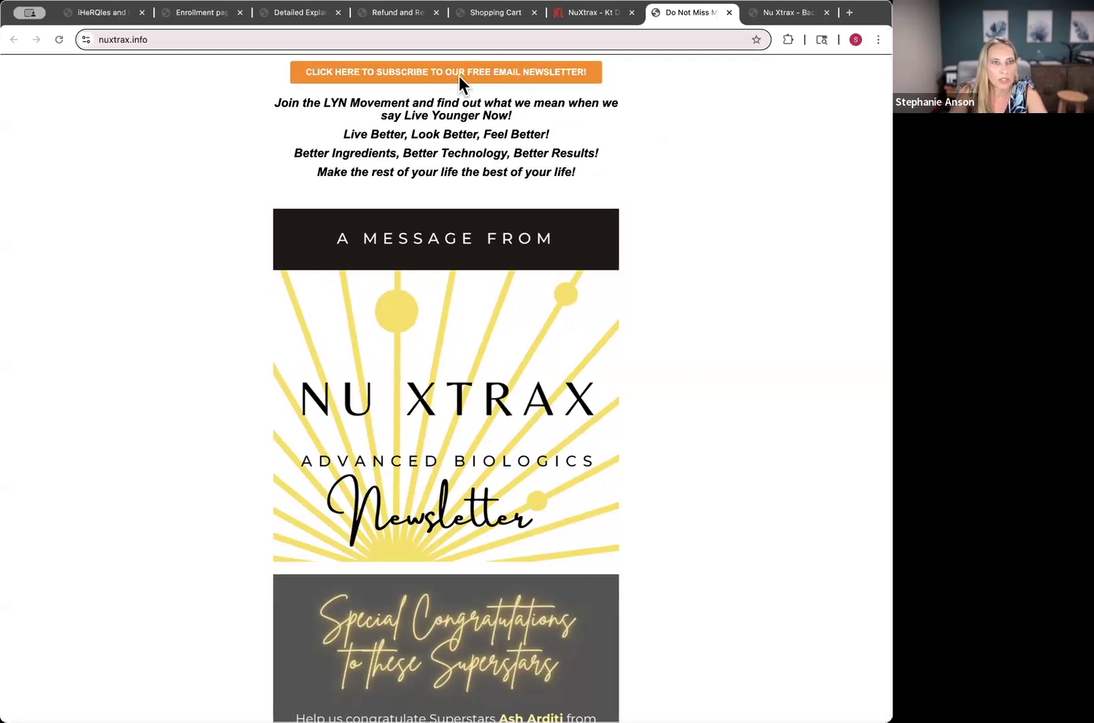
{"action": "scroll", "coordinate": [544, 151], "scroll_direction": "down", "scroll_amount": 1}
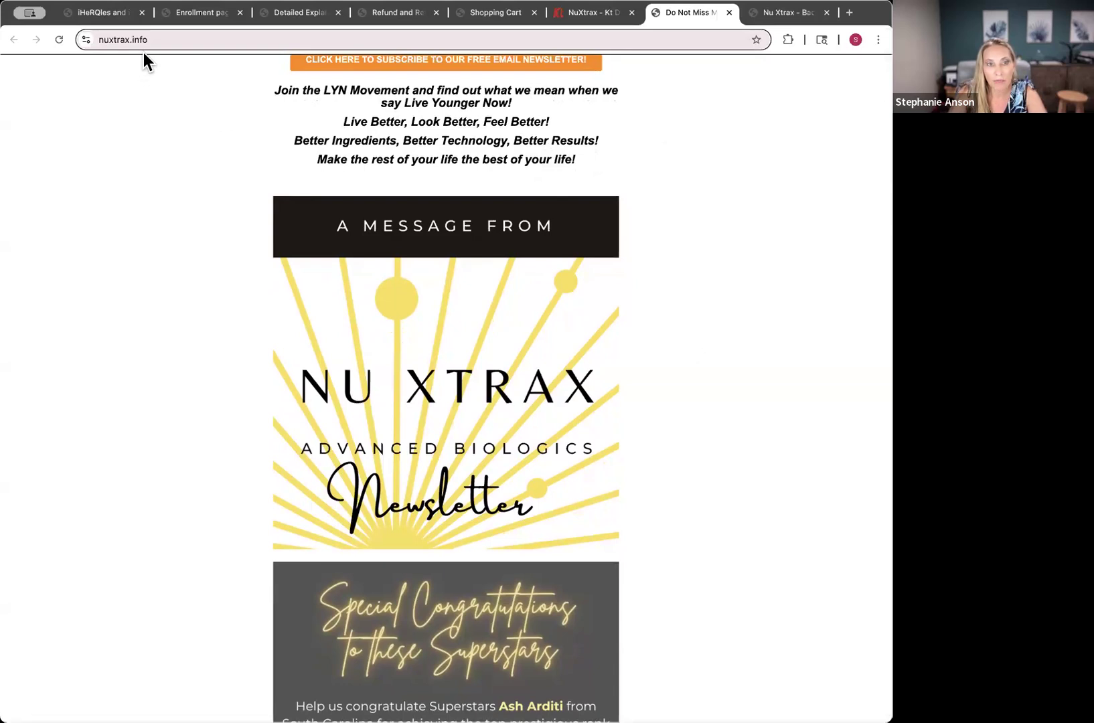
- Read through the newsletter's Special Congratulations to these Superstars section and its rank achievement graphics
{"action": "scroll", "coordinate": [678, 244], "scroll_direction": "down", "scroll_amount": 3}
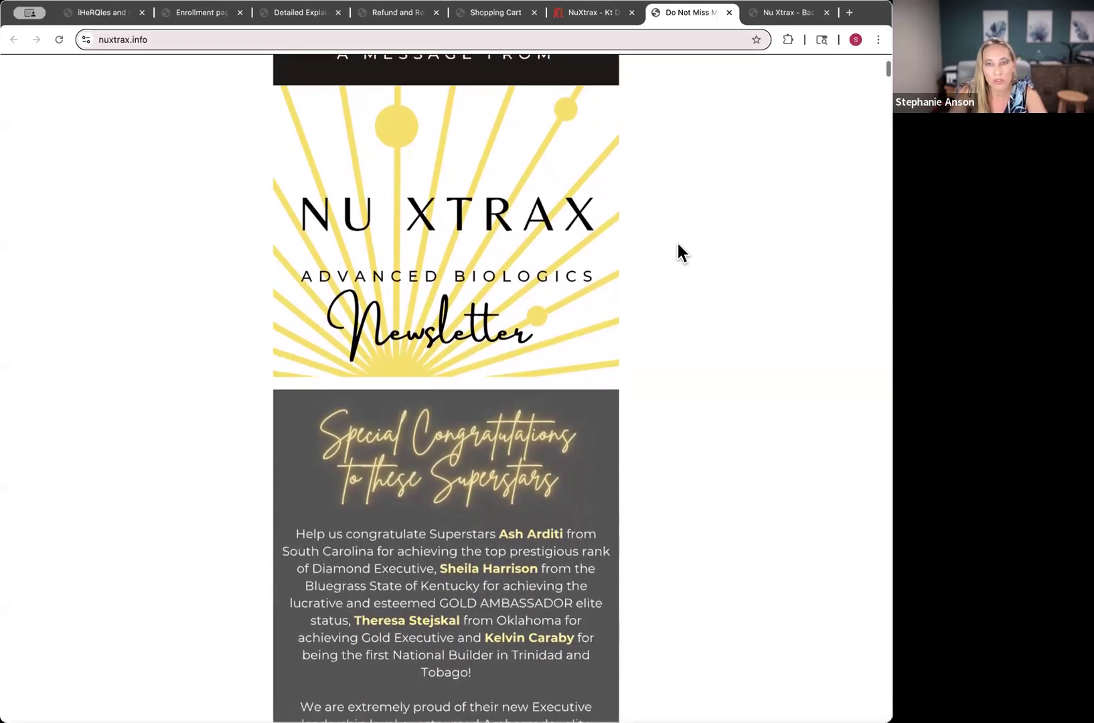
{"action": "scroll", "coordinate": [678, 253], "scroll_direction": "down", "scroll_amount": 1}
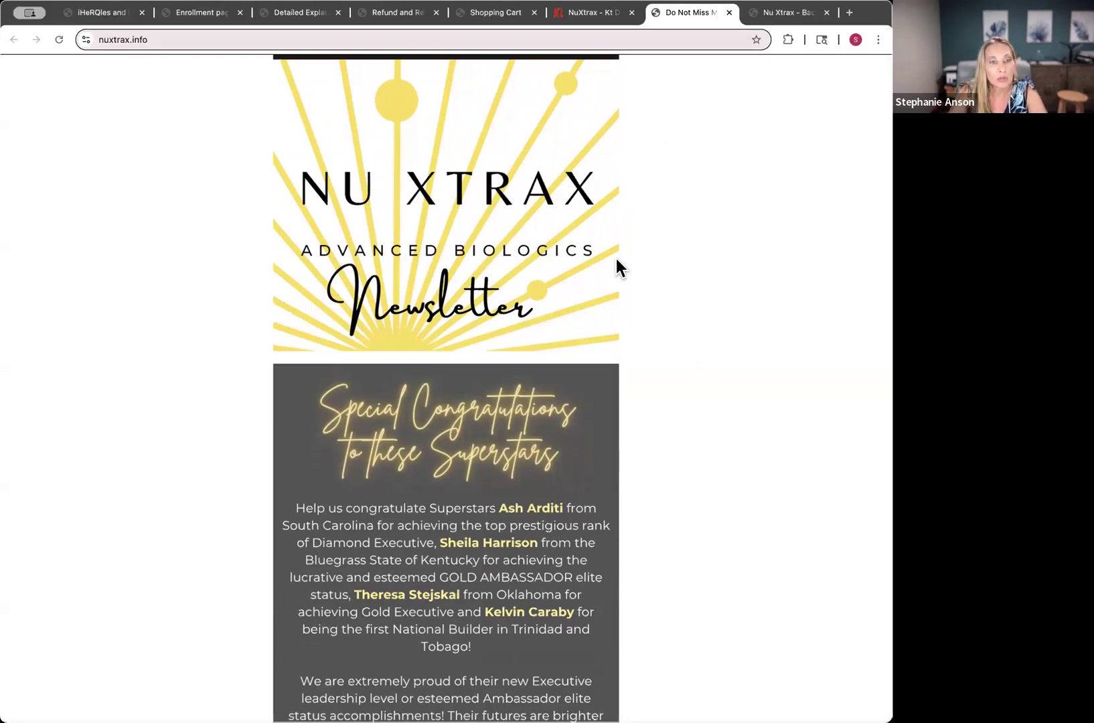
{"action": "scroll", "coordinate": [616, 259], "scroll_direction": "down", "scroll_amount": 3}
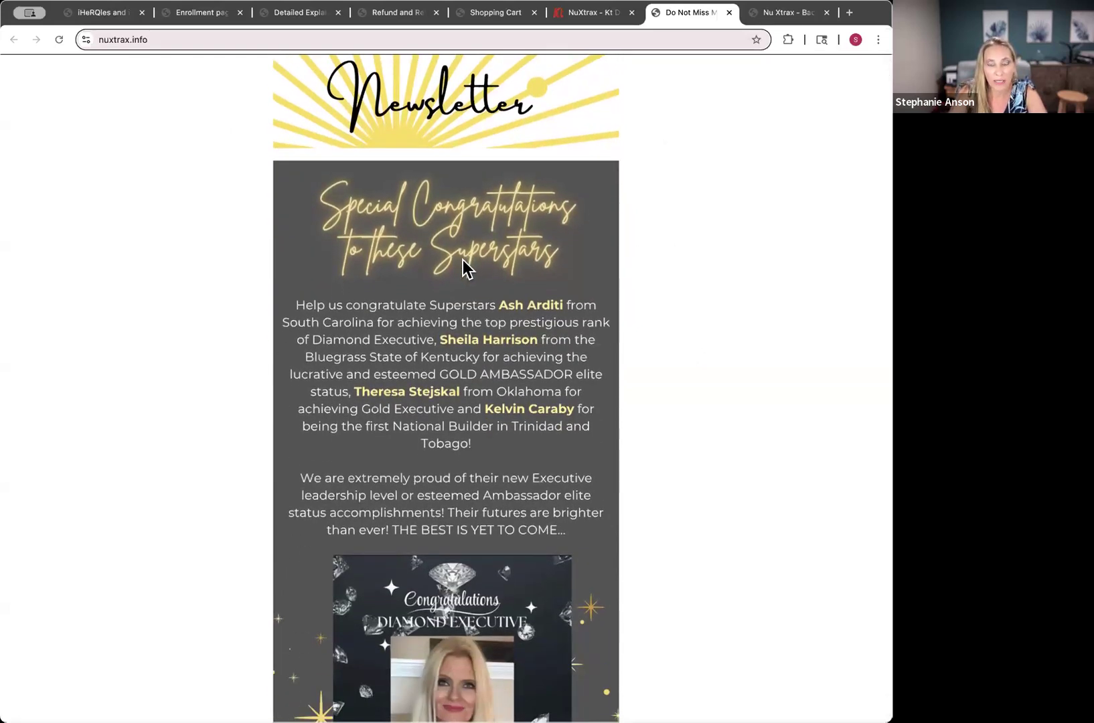
{"action": "scroll", "coordinate": [601, 279], "scroll_direction": "down", "scroll_amount": 1}
{"action": "scroll", "coordinate": [601, 279], "scroll_direction": "down", "scroll_amount": 8}
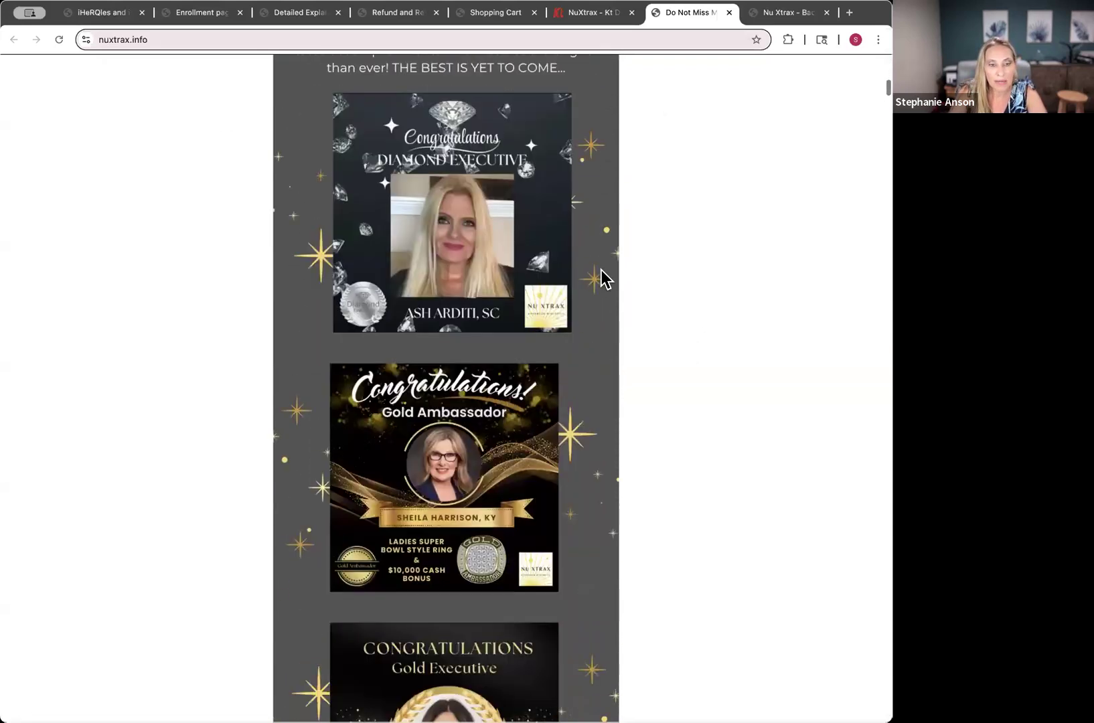
{"action": "scroll", "coordinate": [601, 278], "scroll_direction": "down", "scroll_amount": 13}
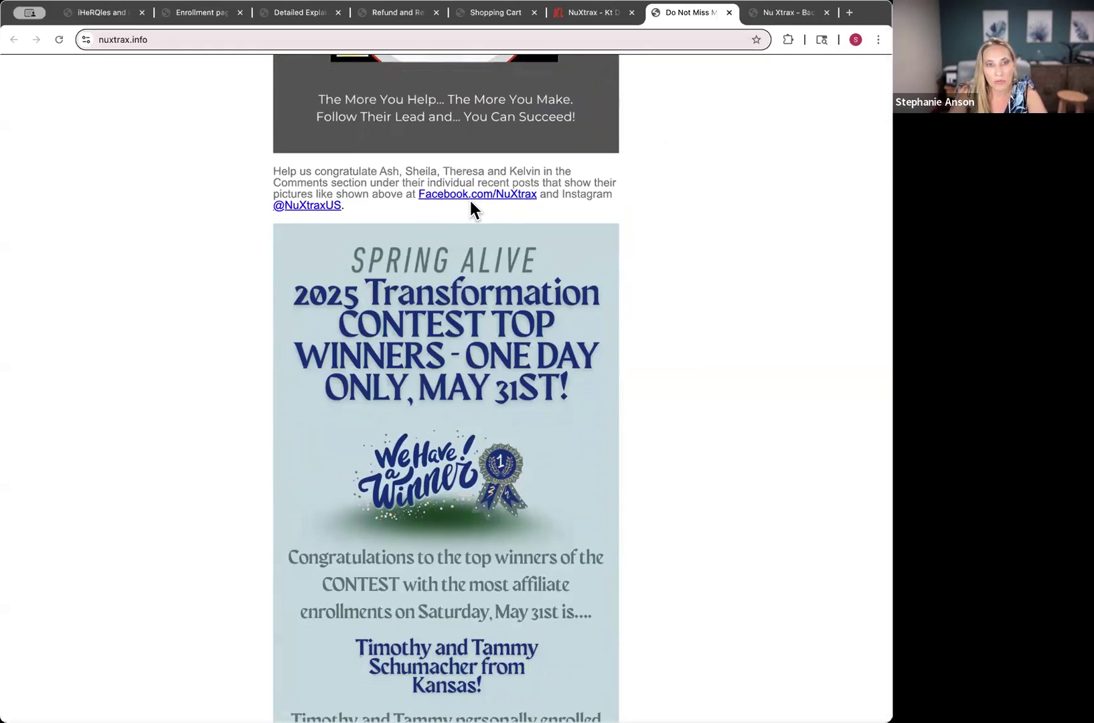
- Review the newsletter's Spring Alive 2025 contest winners section and the "Don't Miss the Call Tonight" announcement
{"action": "scroll", "coordinate": [531, 324], "scroll_direction": "down", "scroll_amount": 5}
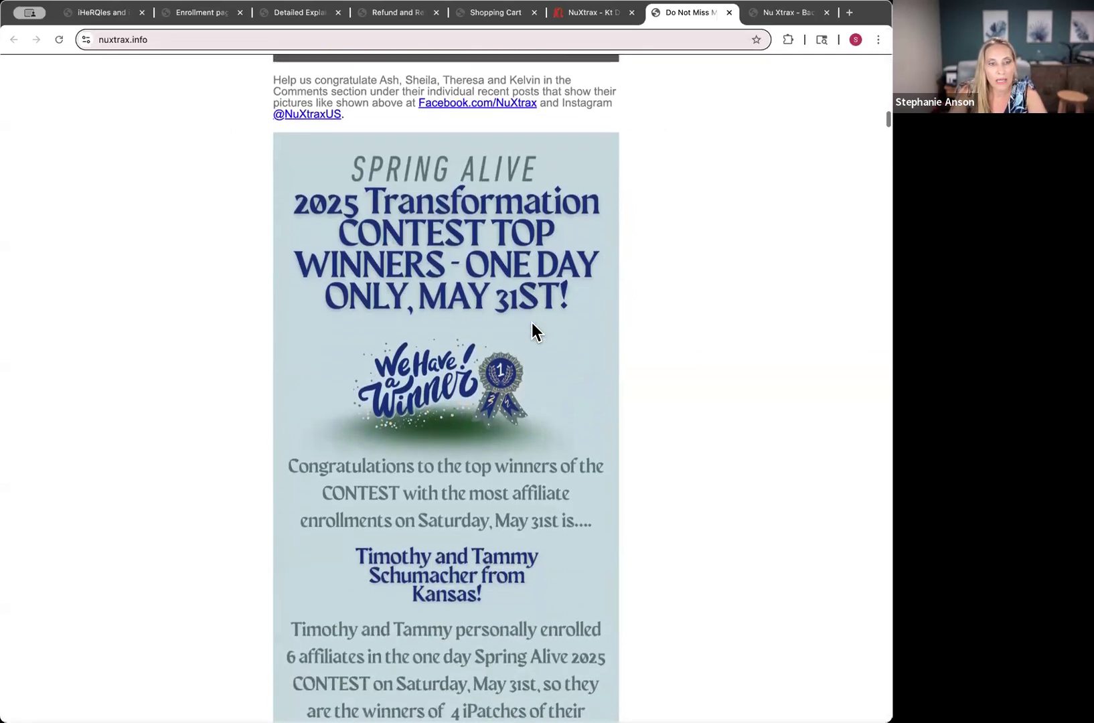
{"action": "scroll", "coordinate": [531, 323], "scroll_direction": "down", "scroll_amount": 11}
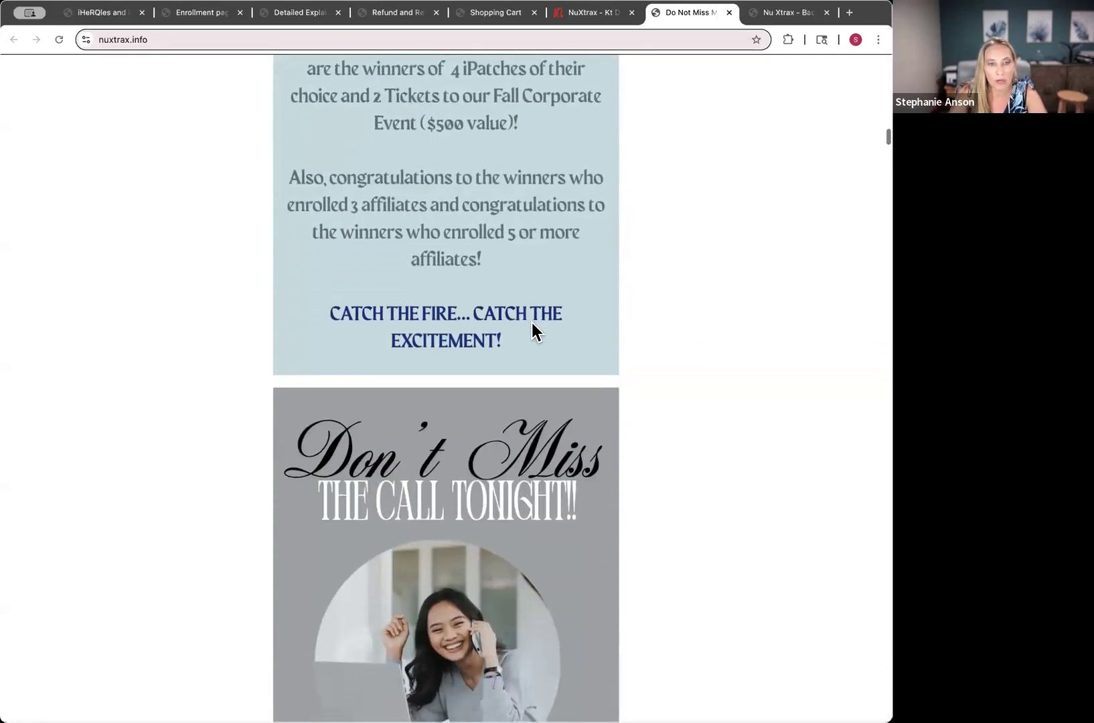
{"action": "scroll", "coordinate": [531, 324], "scroll_direction": "down", "scroll_amount": 4}
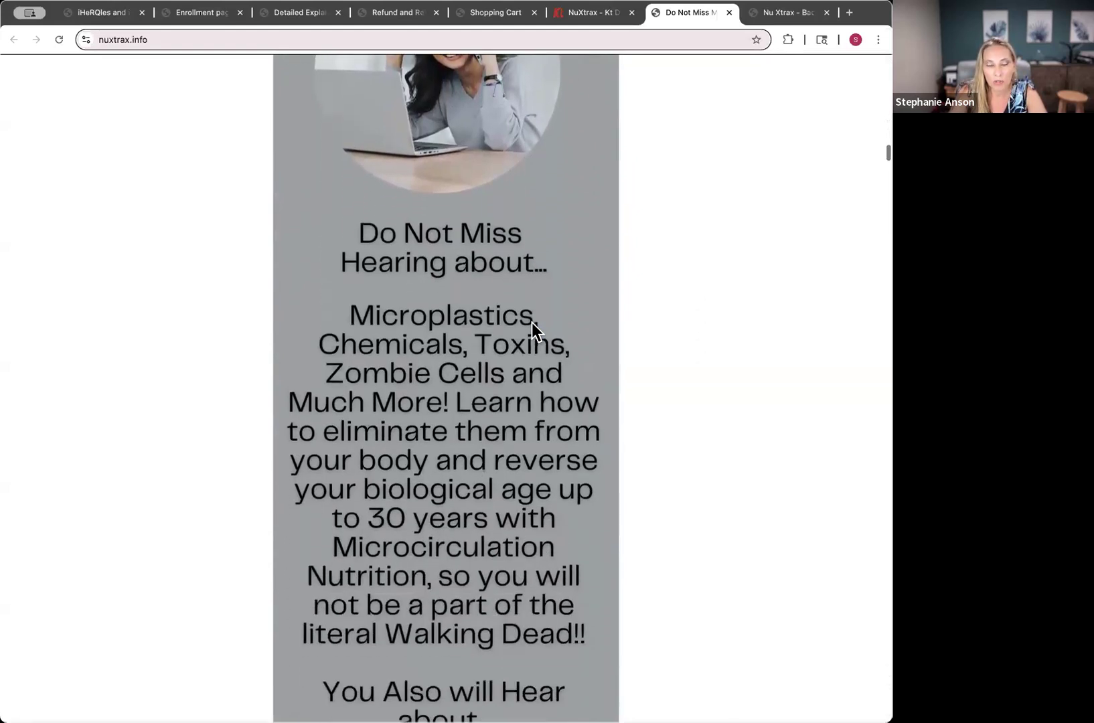
{"action": "scroll", "coordinate": [529, 323], "scroll_direction": "down", "scroll_amount": 4}
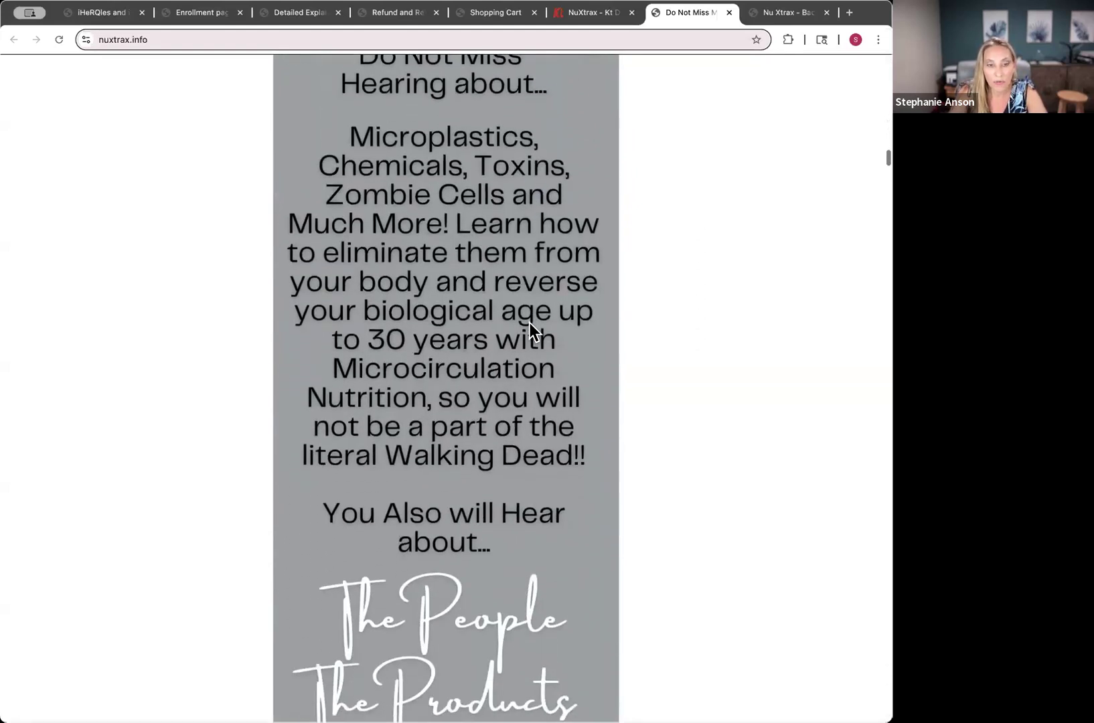
{"action": "scroll", "coordinate": [529, 323], "scroll_direction": "up", "scroll_amount": 2}
{"action": "scroll", "coordinate": [529, 323], "scroll_direction": "up", "scroll_amount": 15}
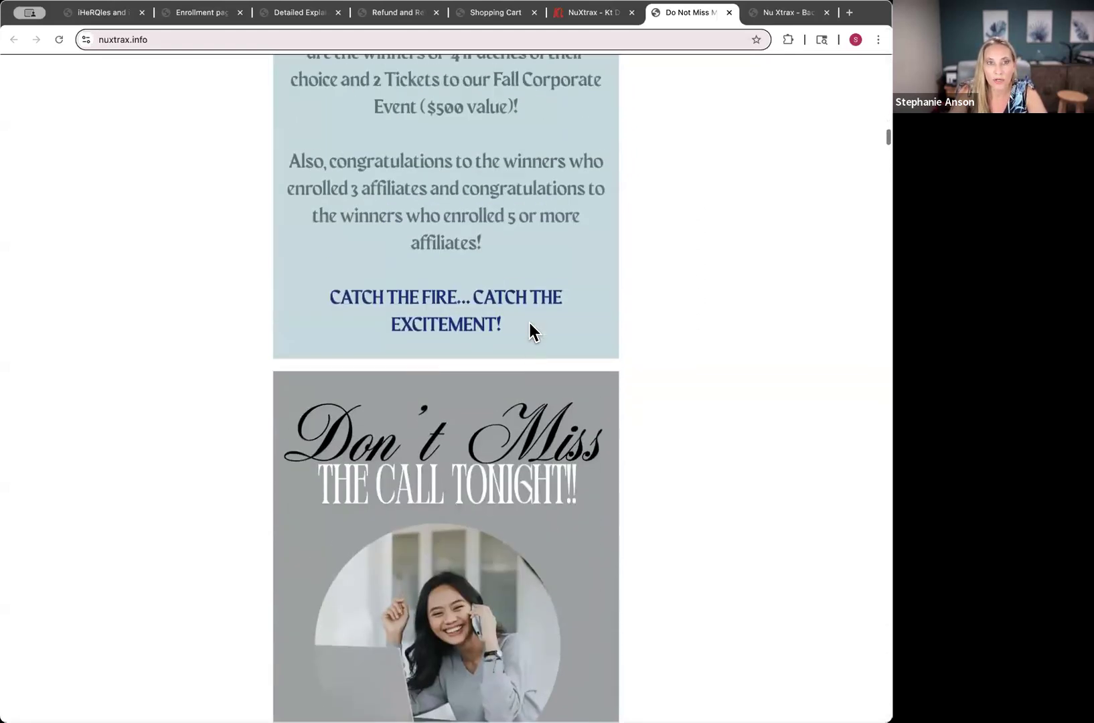
- Return to the back office Sharing & Caring page and review its four steps and PDF download link
{"action": "left_click", "coordinate": [802, 12]}
{"action": "scroll", "coordinate": [686, 302], "scroll_direction": "down", "scroll_amount": 1}
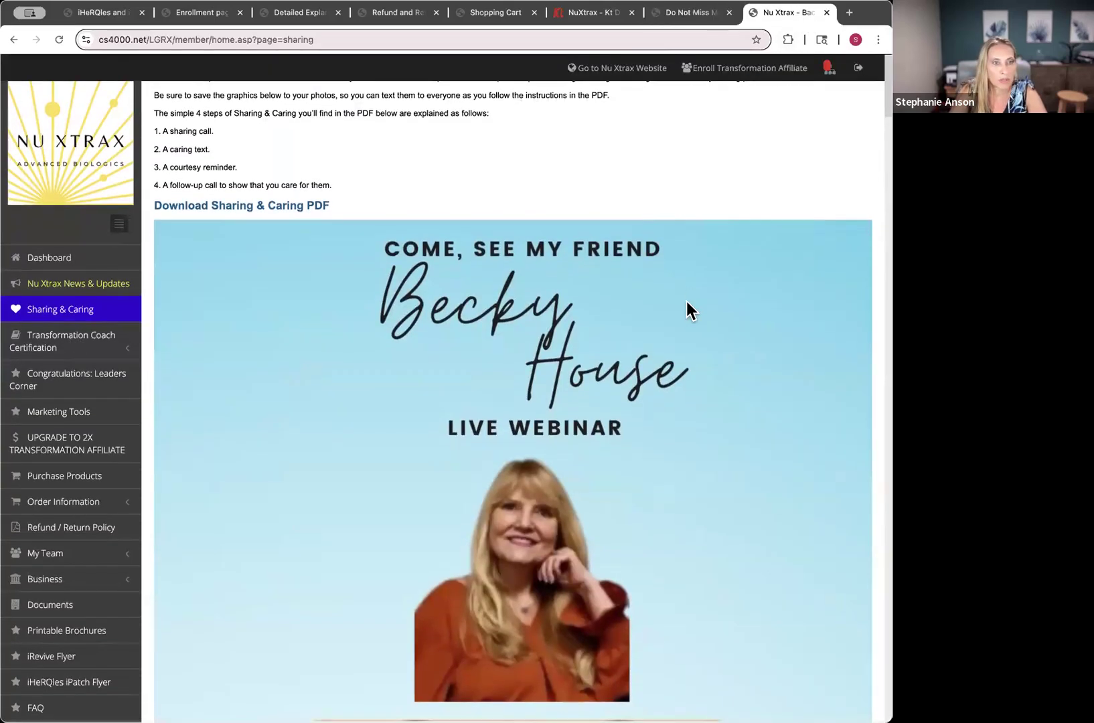
{"action": "scroll", "coordinate": [686, 302], "scroll_direction": "up", "scroll_amount": 1}
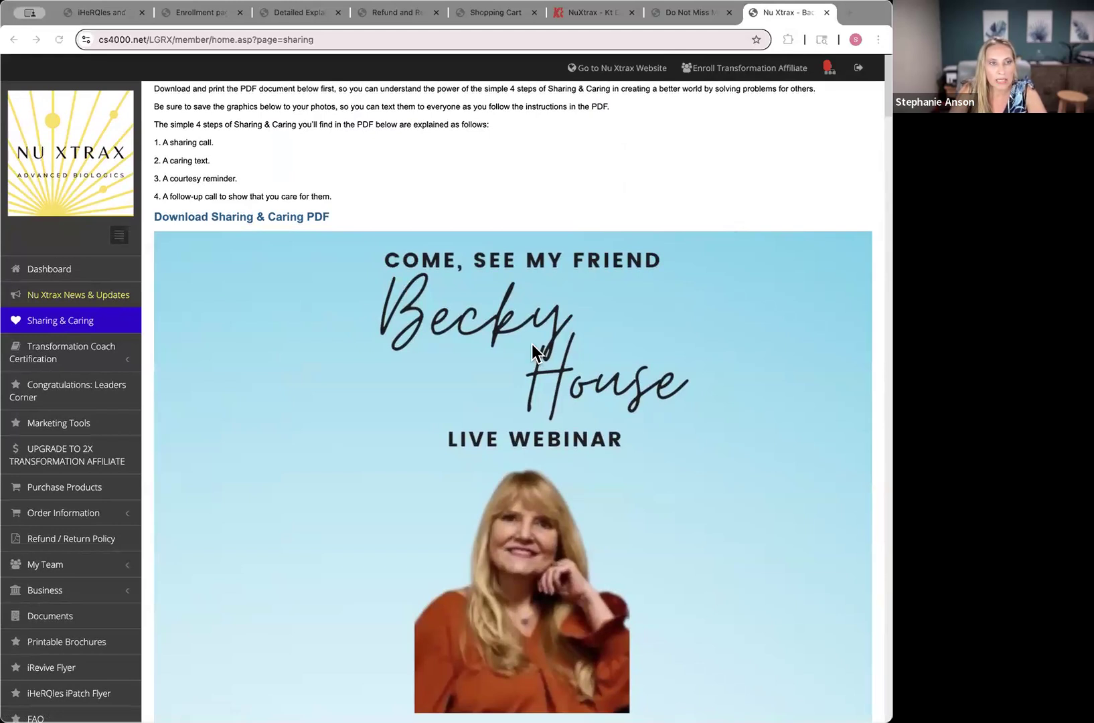
{"action": "scroll", "coordinate": [532, 344], "scroll_direction": "down", "scroll_amount": 2}
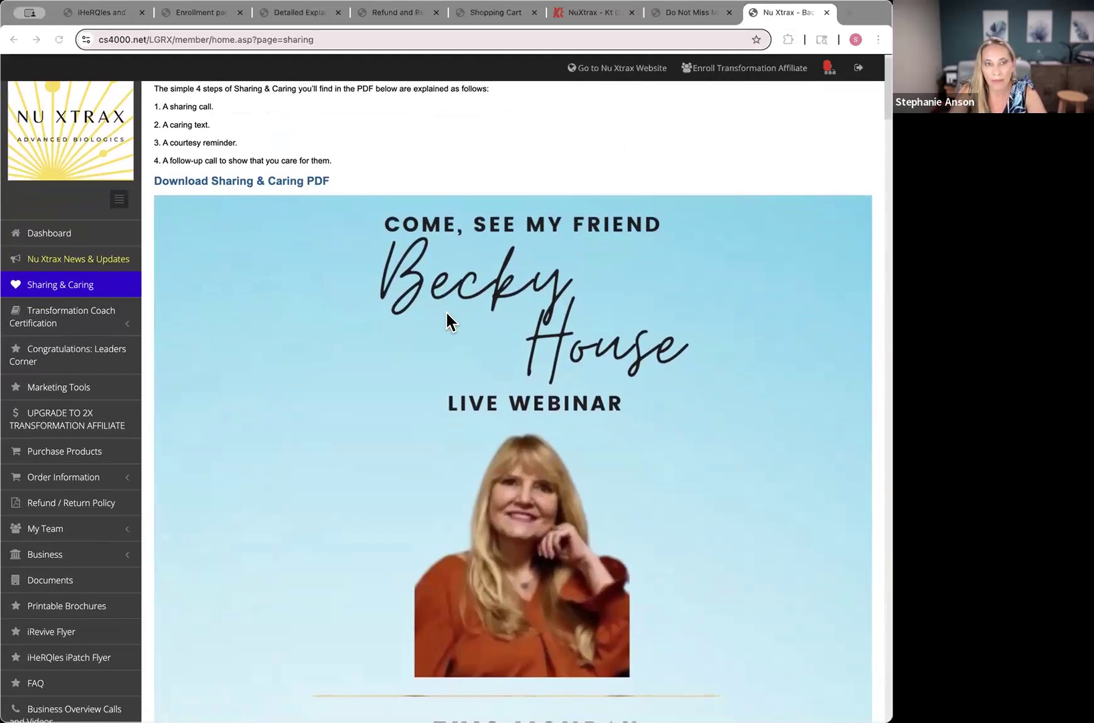
- Examine the Sharing & Caring live webinar invitation graphics for their Monday and Tuesday times and viewing links, ending back at the PDF link
{"action": "scroll", "coordinate": [446, 312], "scroll_direction": "down", "scroll_amount": 5}
{"action": "scroll", "coordinate": [446, 315], "scroll_direction": "down", "scroll_amount": 10}
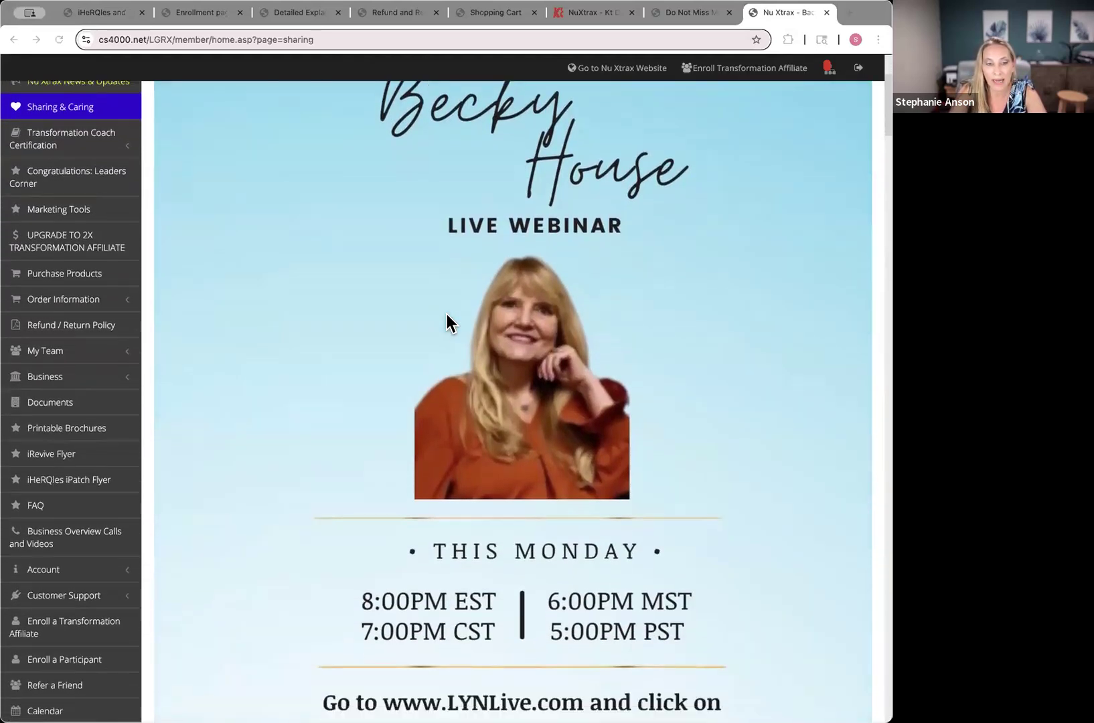
{"action": "scroll", "coordinate": [446, 313], "scroll_direction": "down", "scroll_amount": 2}
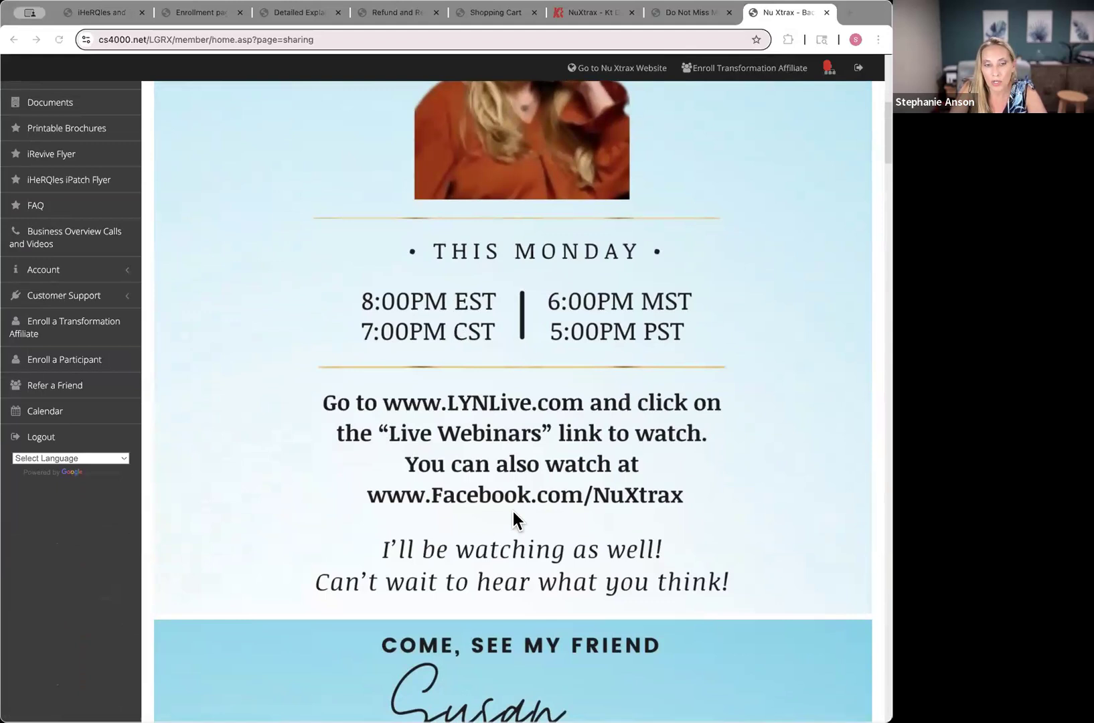
{"action": "scroll", "coordinate": [512, 511], "scroll_direction": "down", "scroll_amount": 8}
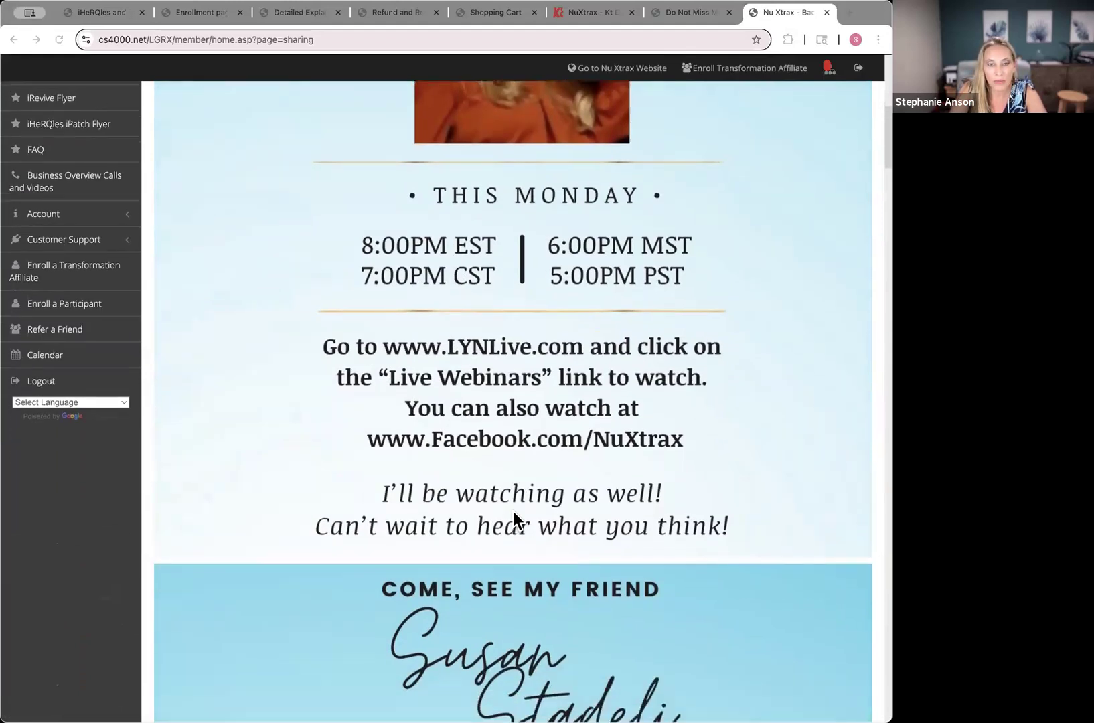
{"action": "scroll", "coordinate": [513, 511], "scroll_direction": "down", "scroll_amount": 20}
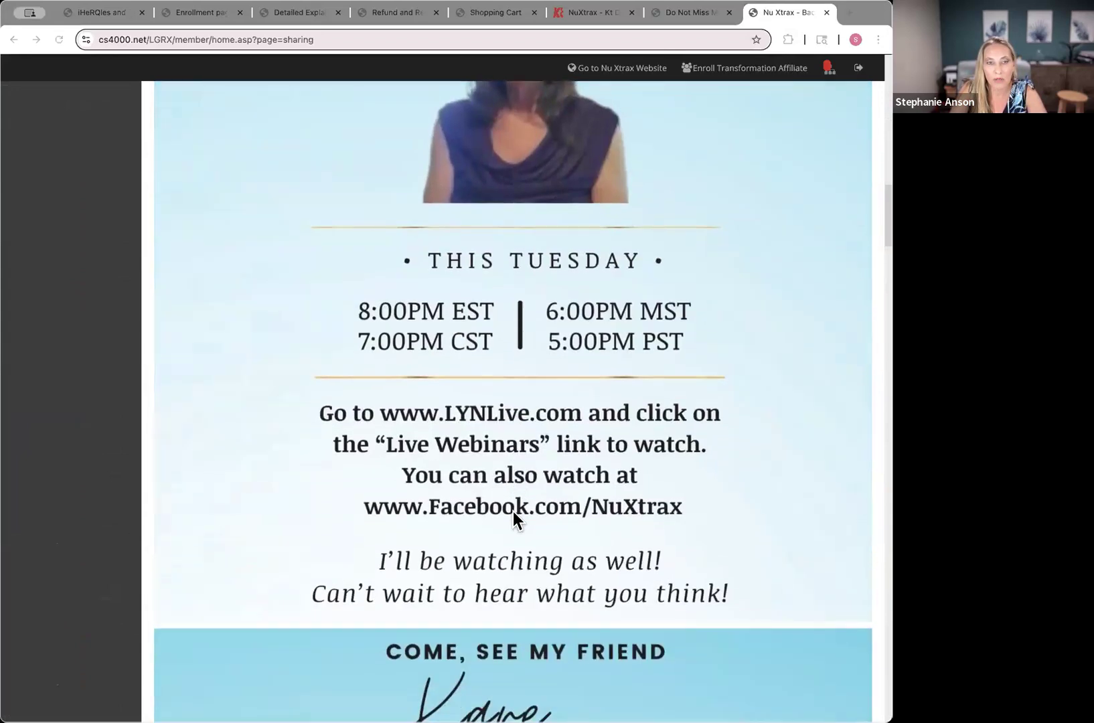
{"action": "scroll", "coordinate": [512, 511], "scroll_direction": "down", "scroll_amount": 5}
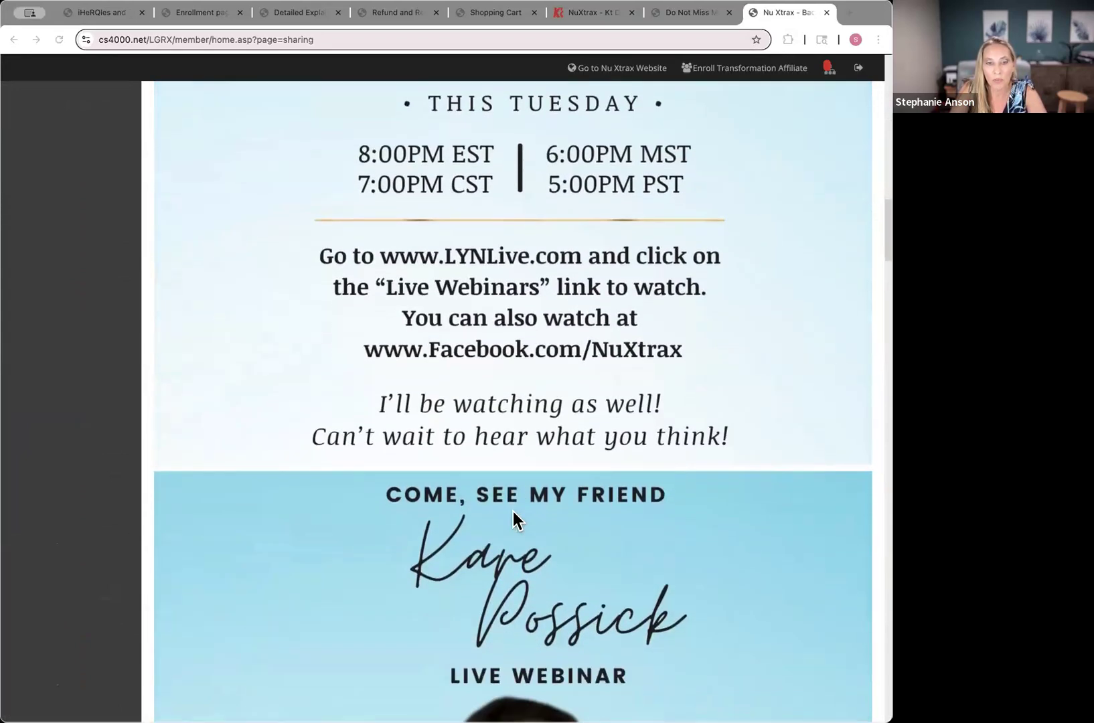
{"action": "scroll", "coordinate": [513, 510], "scroll_direction": "up", "scroll_amount": 12}
{"action": "scroll", "coordinate": [512, 511], "scroll_direction": "up", "scroll_amount": 20}
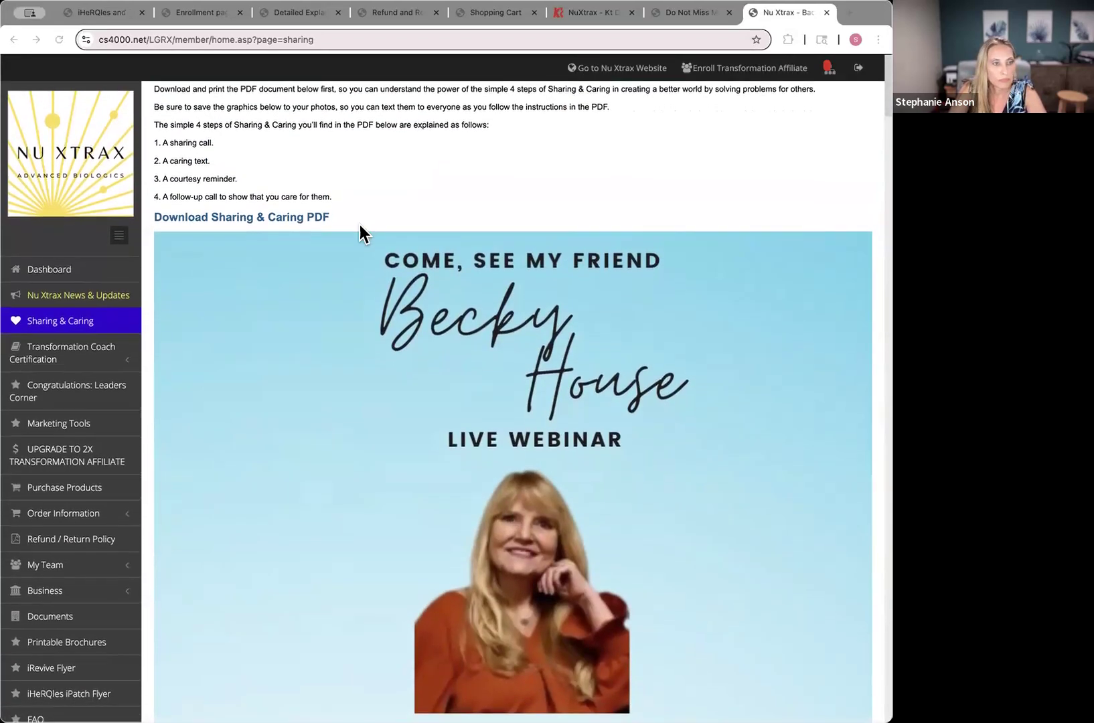
- Open the Training Guide under Transformation Coach Certification, followed by Document #3
{"action": "left_click", "coordinate": [75, 365]}
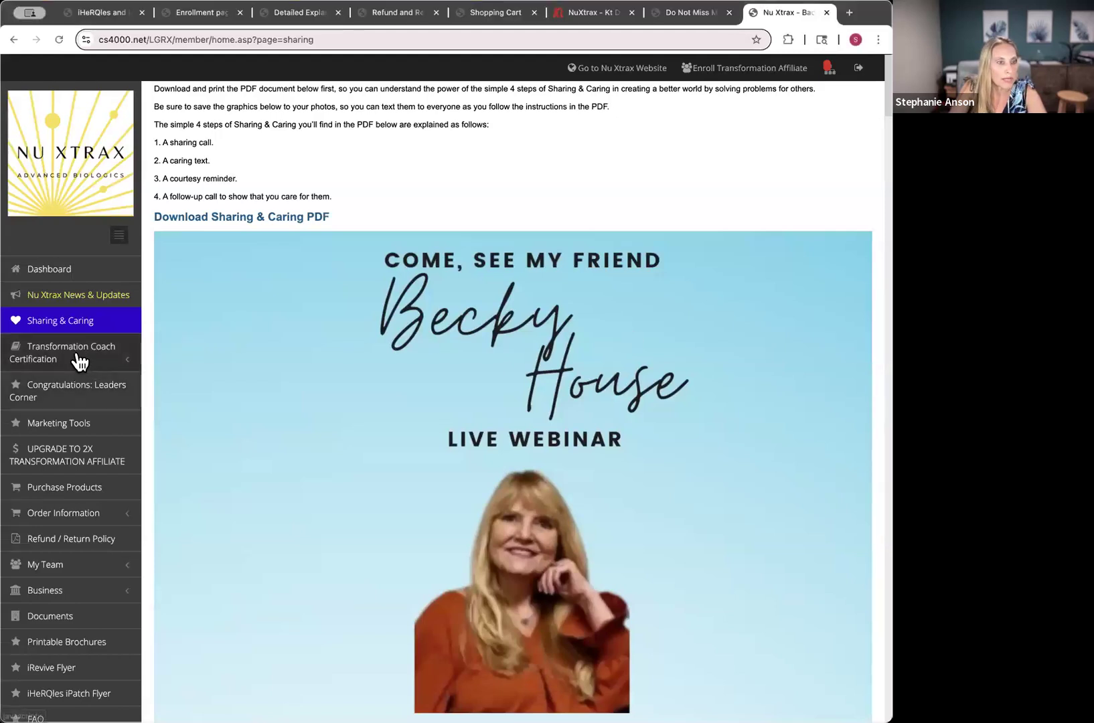
{"action": "scroll", "coordinate": [79, 362], "scroll_direction": "down", "scroll_amount": 2}
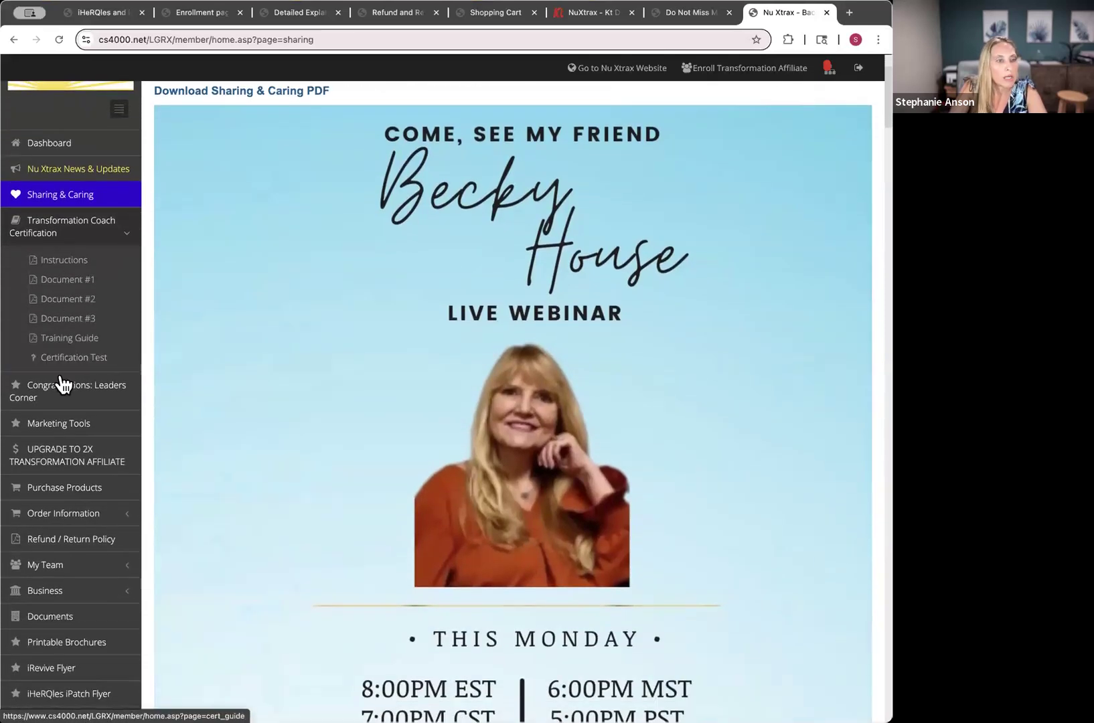
{"action": "left_click", "coordinate": [72, 357]}
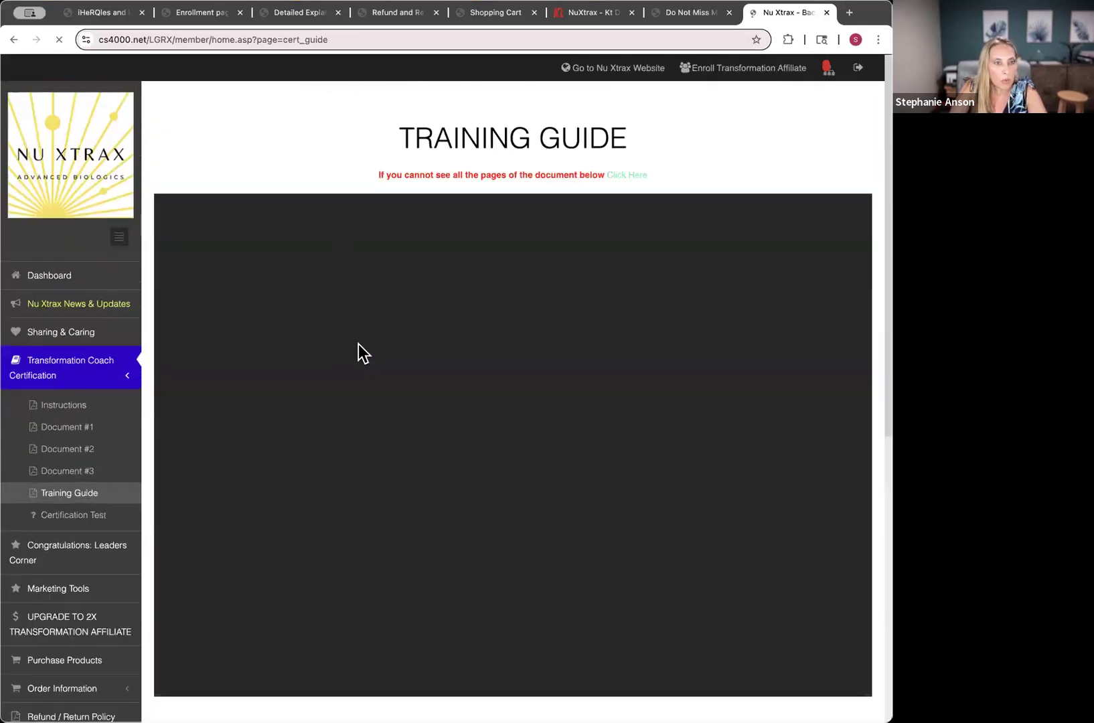
{"action": "left_click", "coordinate": [80, 470]}
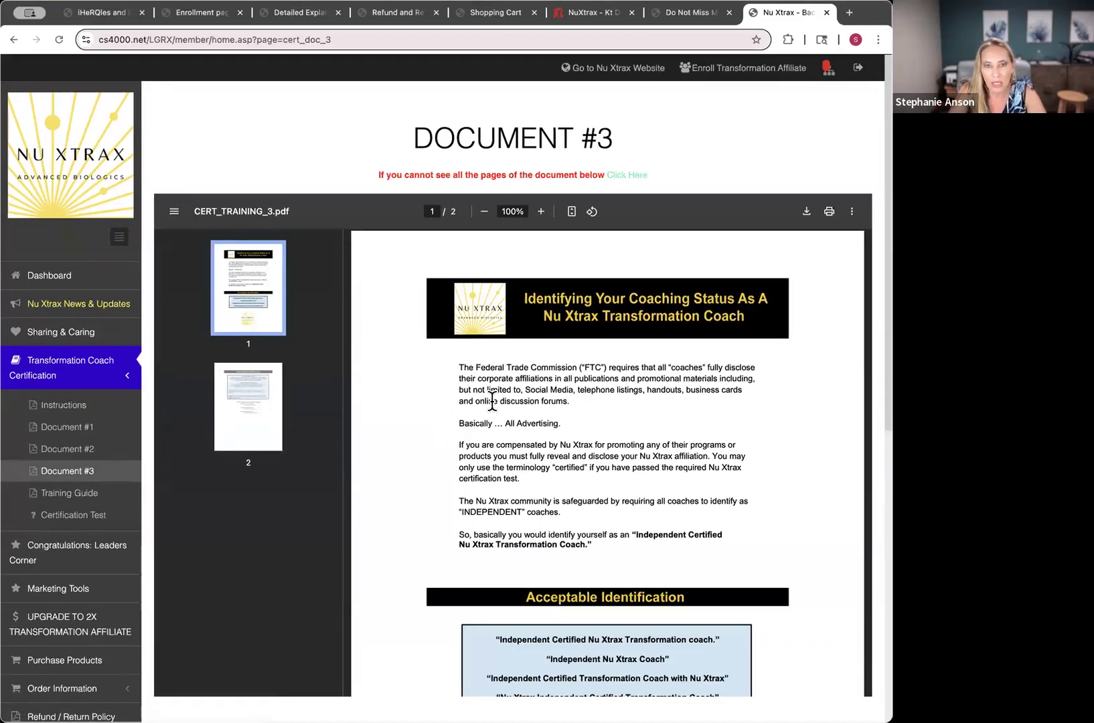
- Read page 1 of Document #3, highlighting the four Acceptable Identification titles and clearing the highlight
{"action": "scroll", "coordinate": [492, 400], "scroll_direction": "down", "scroll_amount": 2}
{"action": "scroll", "coordinate": [504, 427], "scroll_direction": "down", "scroll_amount": 5}
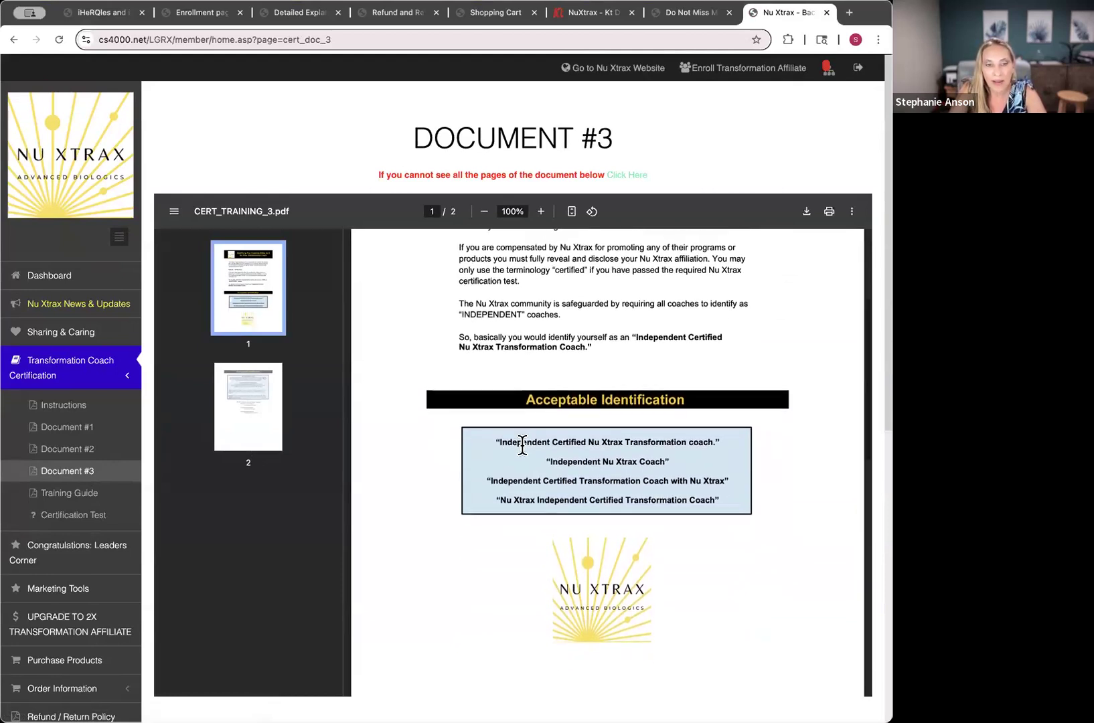
{"action": "left_click_drag", "start_coordinate": [495, 442], "coordinate": [728, 506]}
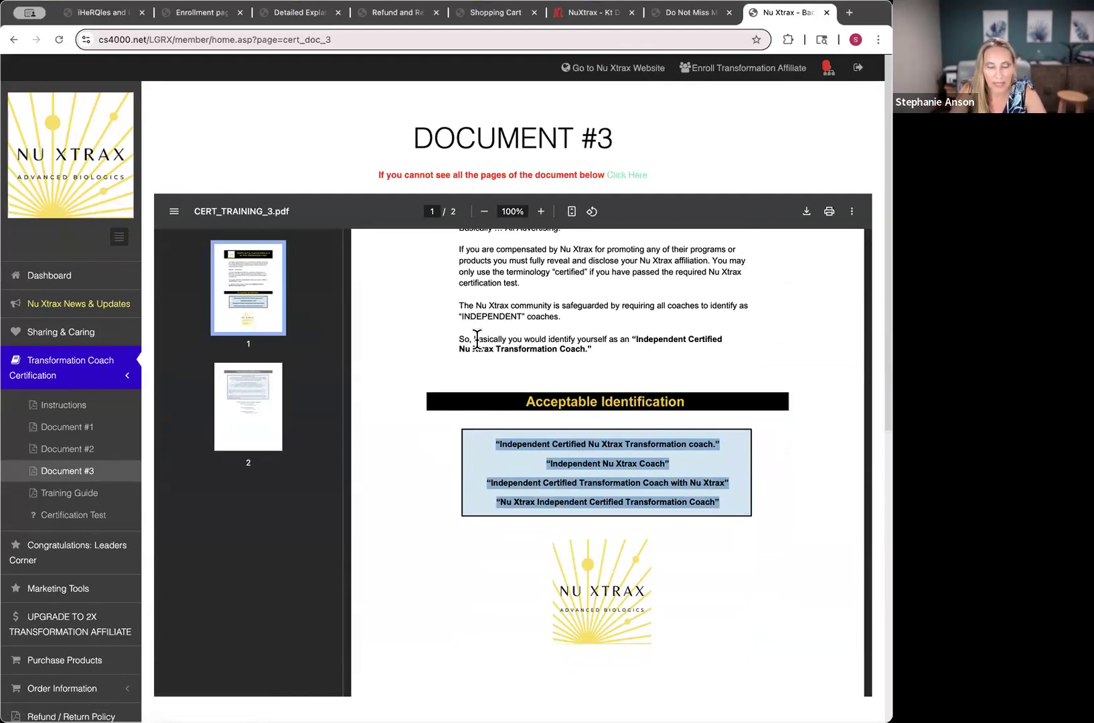
{"action": "left_click", "coordinate": [644, 350]}
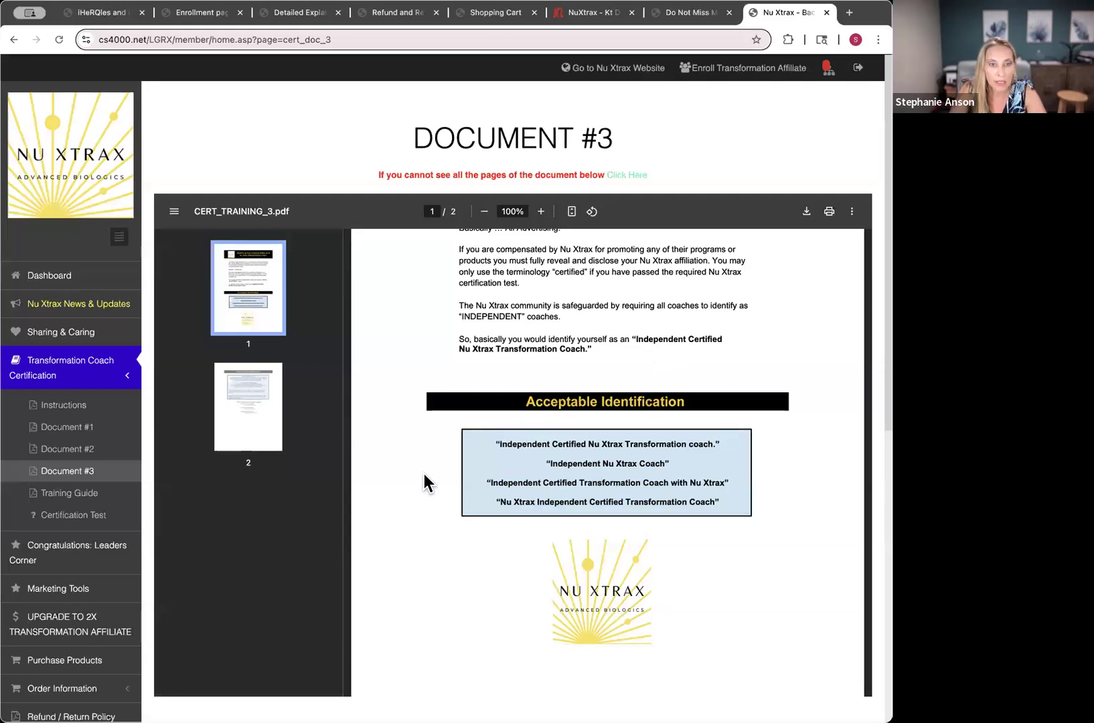
{"action": "scroll", "coordinate": [488, 471], "scroll_direction": "down", "scroll_amount": 1}
{"action": "left_click_drag", "start_coordinate": [494, 406], "coordinate": [724, 464]}
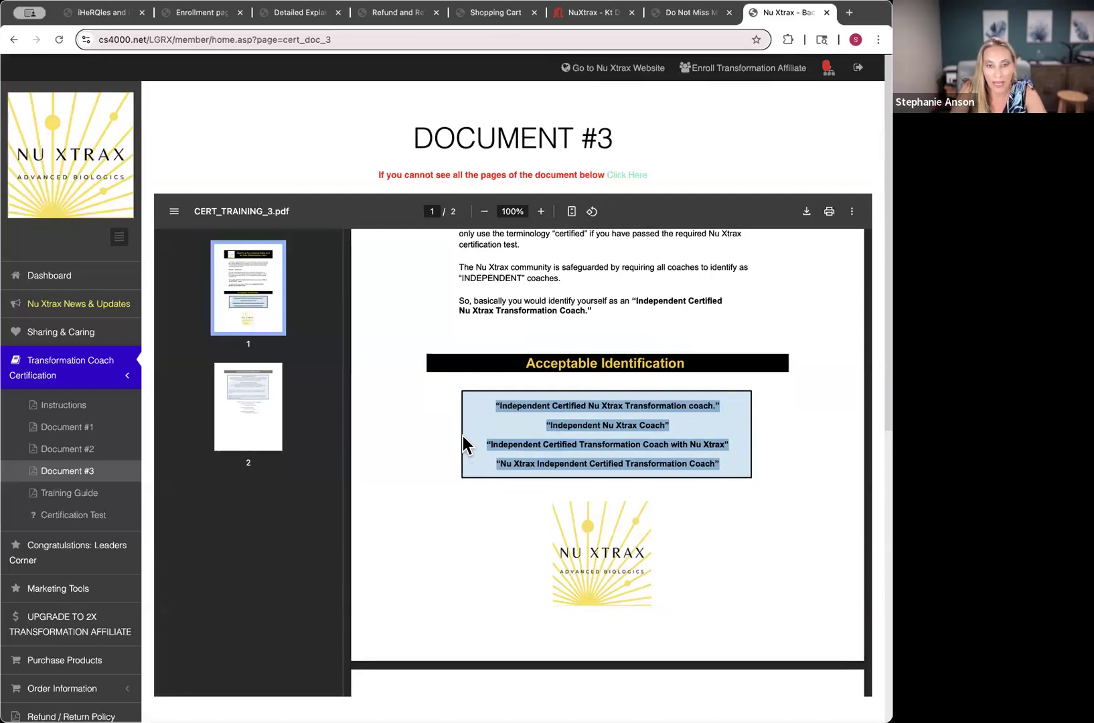
{"action": "left_click", "coordinate": [492, 447]}
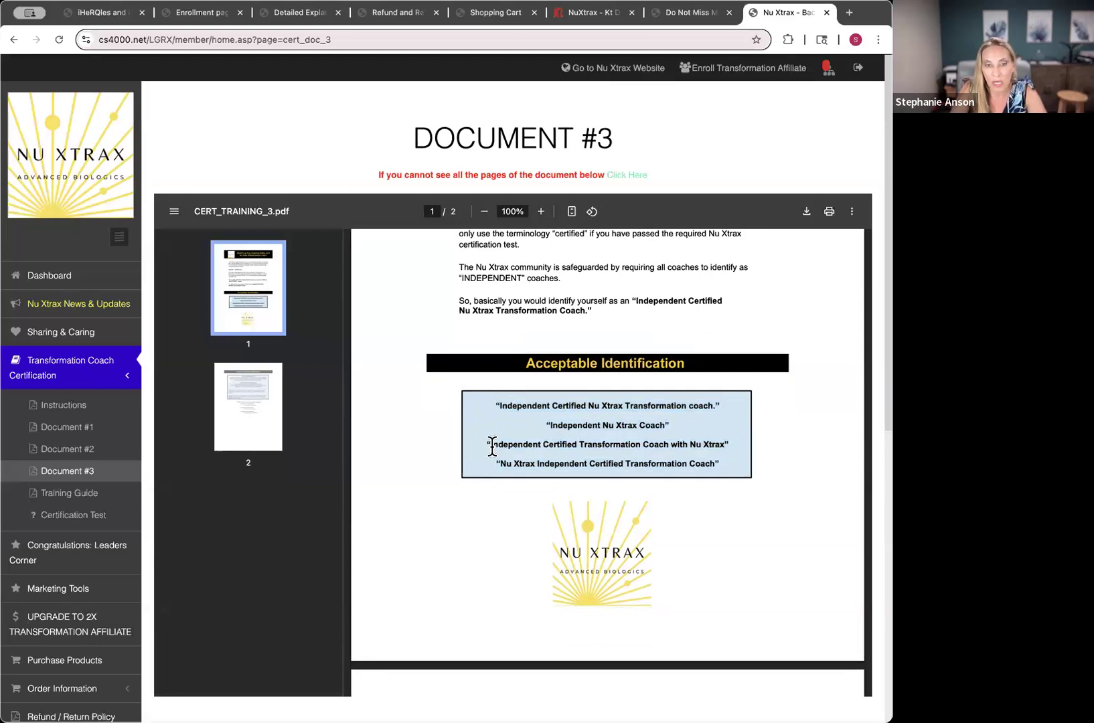
- Review the Unacceptable Identification section on page 2, and highlight the Acceptable Identification titles on page 1 again
{"action": "scroll", "coordinate": [492, 447], "scroll_direction": "down", "scroll_amount": 5}
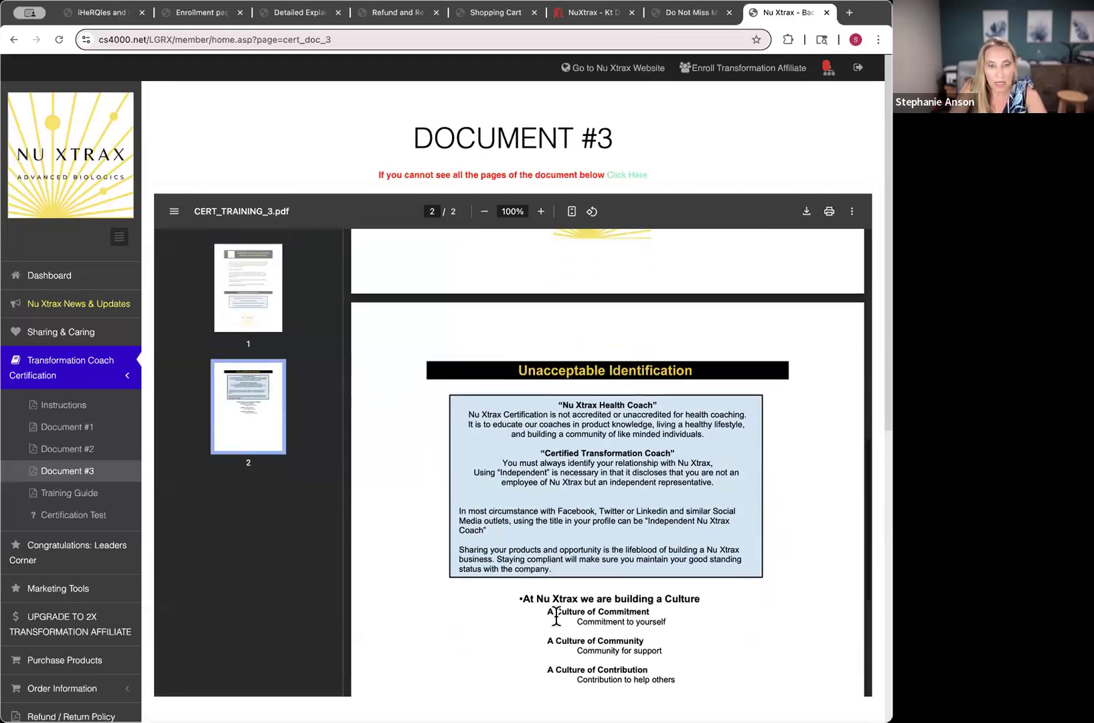
{"action": "scroll", "coordinate": [555, 616], "scroll_direction": "down", "scroll_amount": 1}
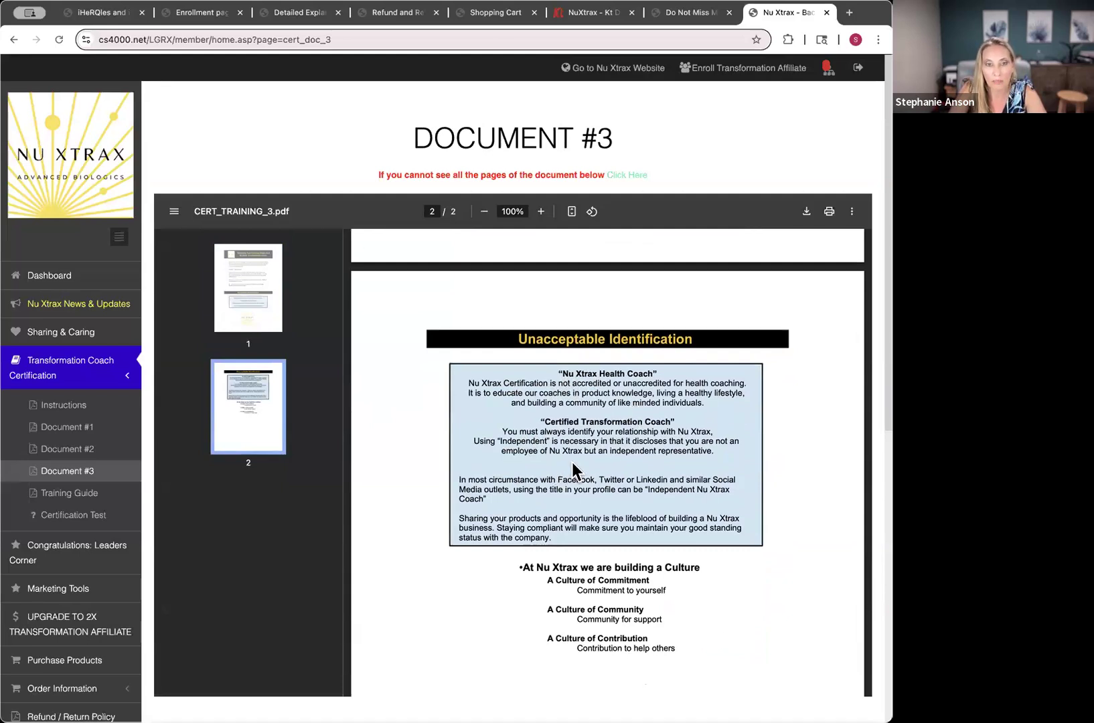
{"action": "scroll", "coordinate": [569, 469], "scroll_direction": "up", "scroll_amount": 2}
{"action": "scroll", "coordinate": [609, 423], "scroll_direction": "up", "scroll_amount": 5}
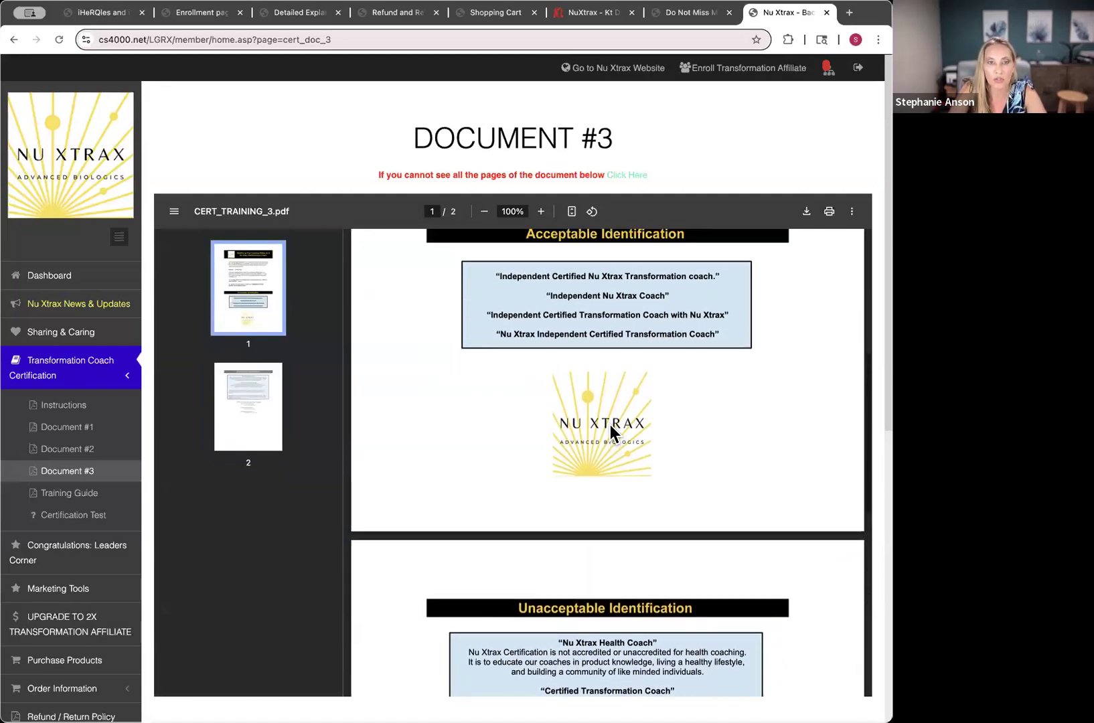
{"action": "left_click_drag", "start_coordinate": [497, 342], "coordinate": [732, 400]}
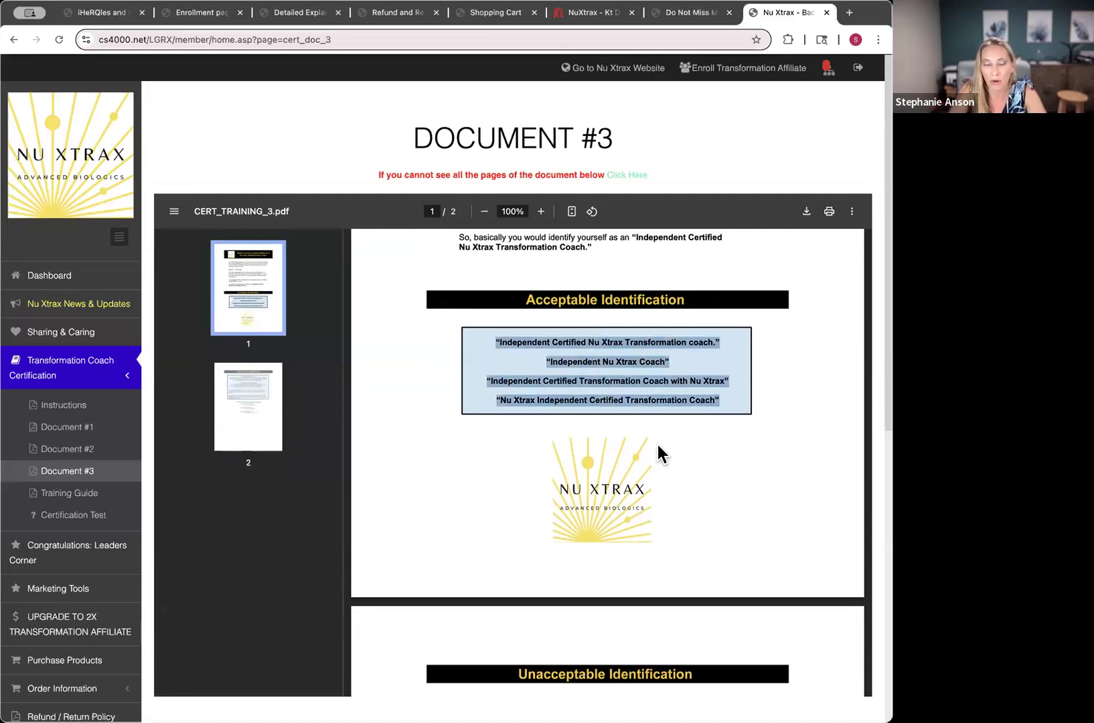
{"action": "scroll", "coordinate": [469, 424], "scroll_direction": "up", "scroll_amount": 4}
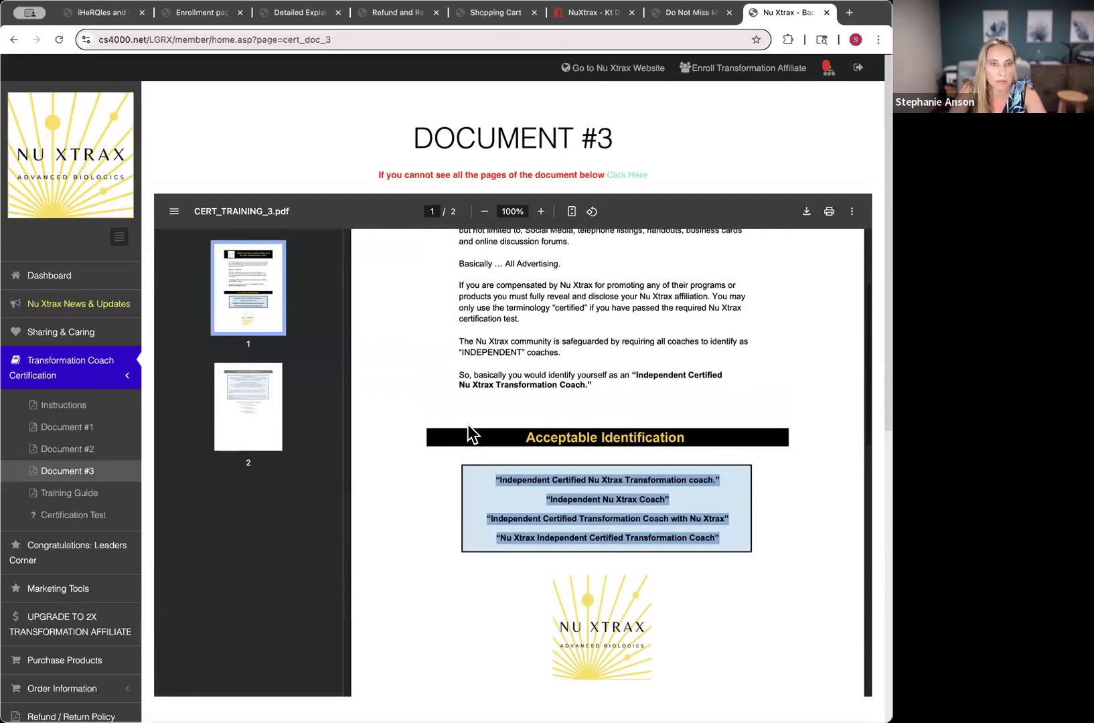
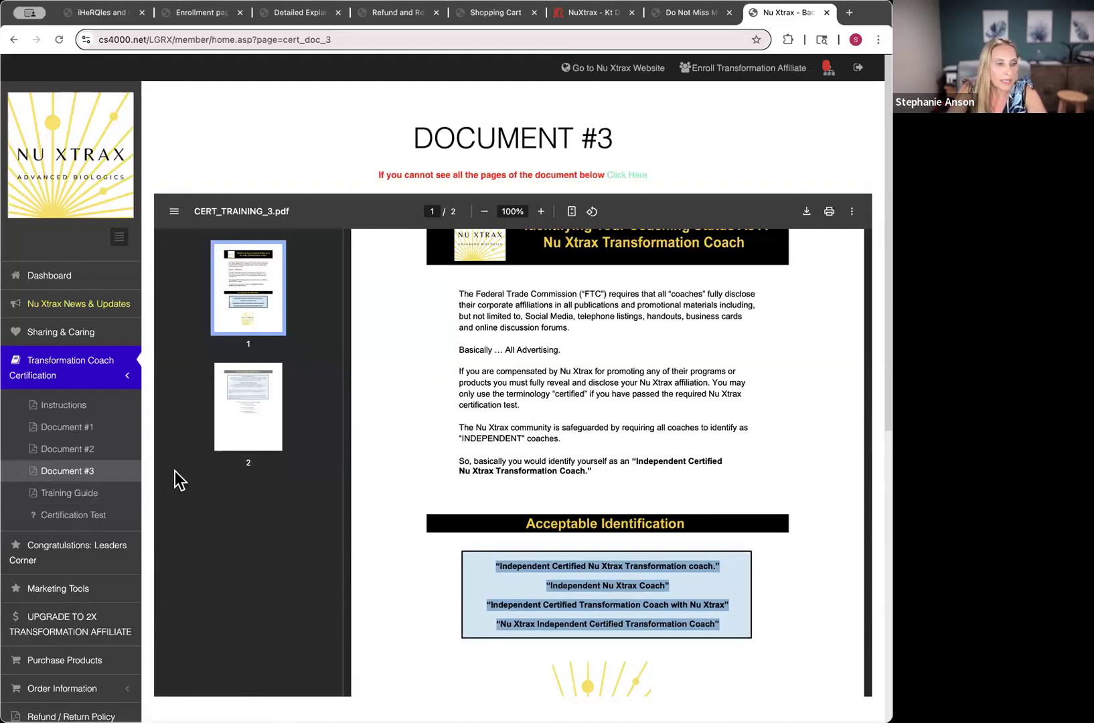
- Open Congratulations: Leaders Corner and review its rank badges, Gold Ambassador requirements and achiever recognition graphics
{"action": "scroll", "coordinate": [112, 515], "scroll_direction": "down", "scroll_amount": 2}
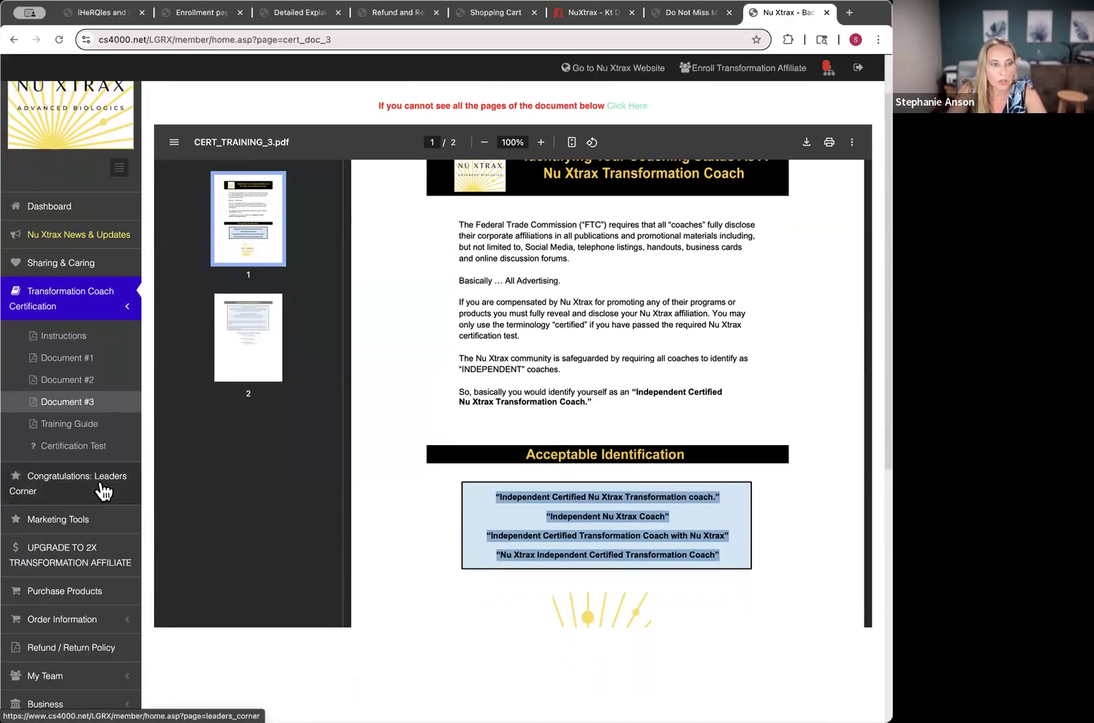
{"action": "left_click", "coordinate": [104, 492]}
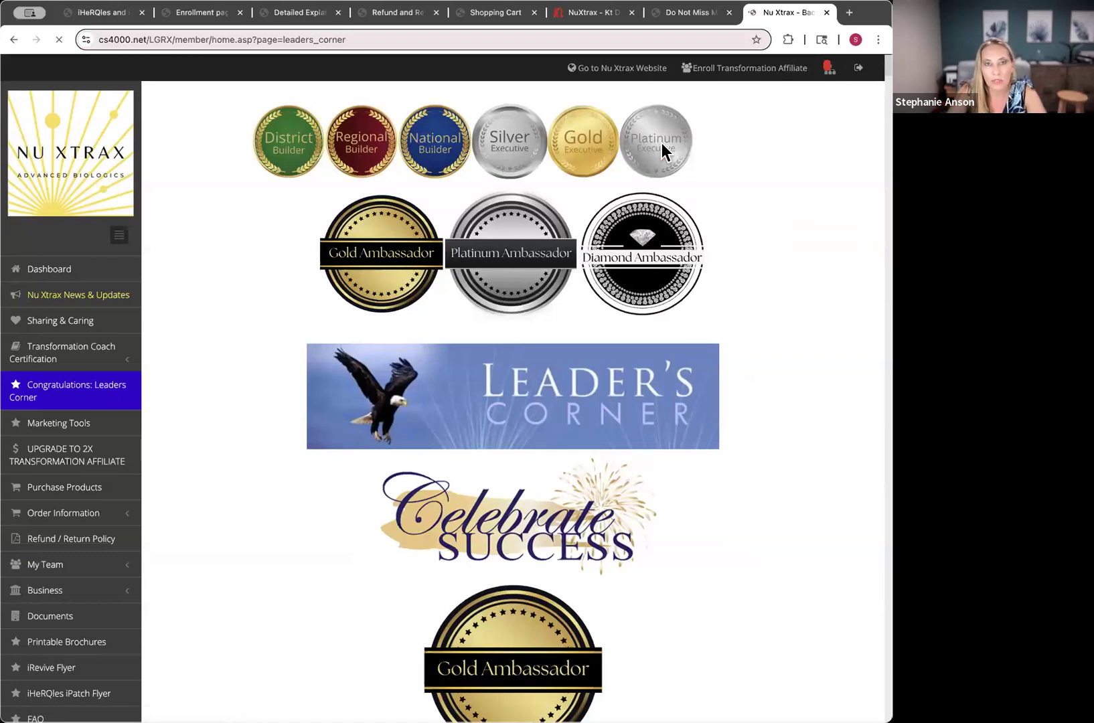
{"action": "scroll", "coordinate": [651, 351], "scroll_direction": "down", "scroll_amount": 5}
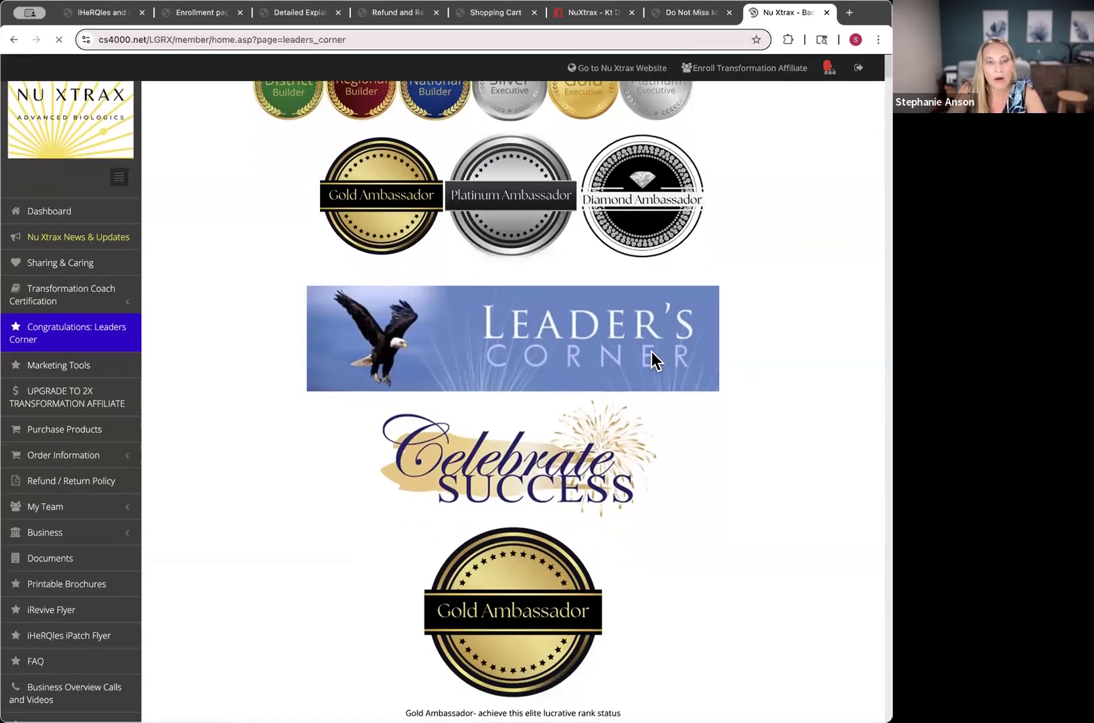
{"action": "scroll", "coordinate": [651, 351], "scroll_direction": "down", "scroll_amount": 4}
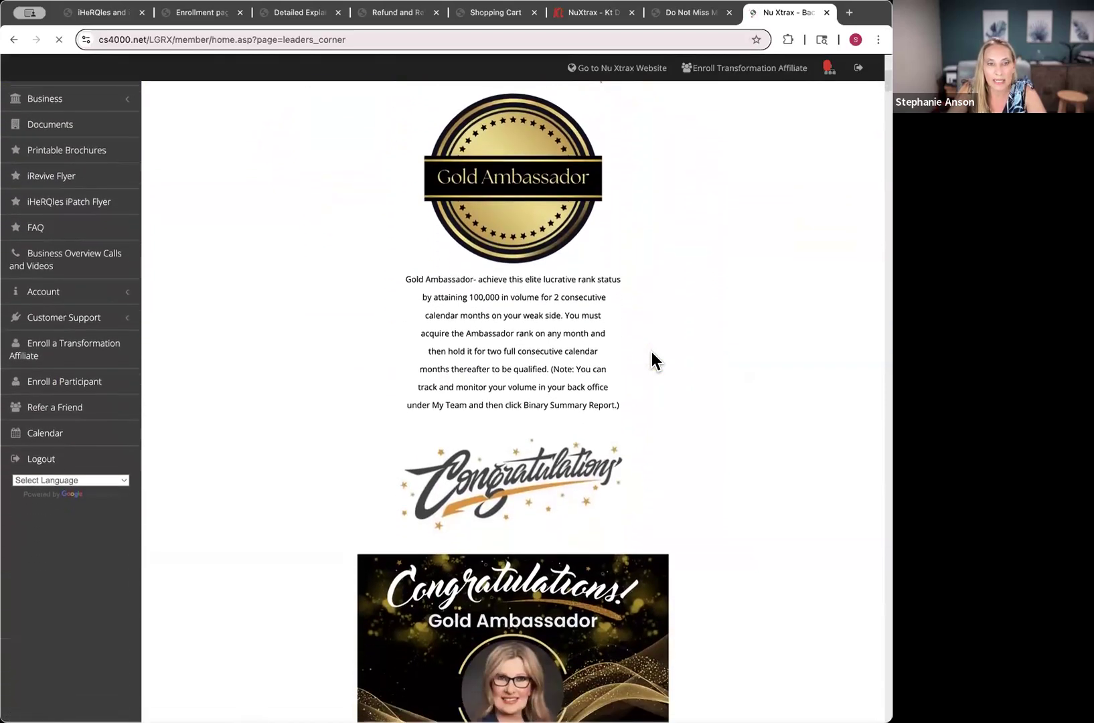
{"action": "scroll", "coordinate": [651, 351], "scroll_direction": "down", "scroll_amount": 8}
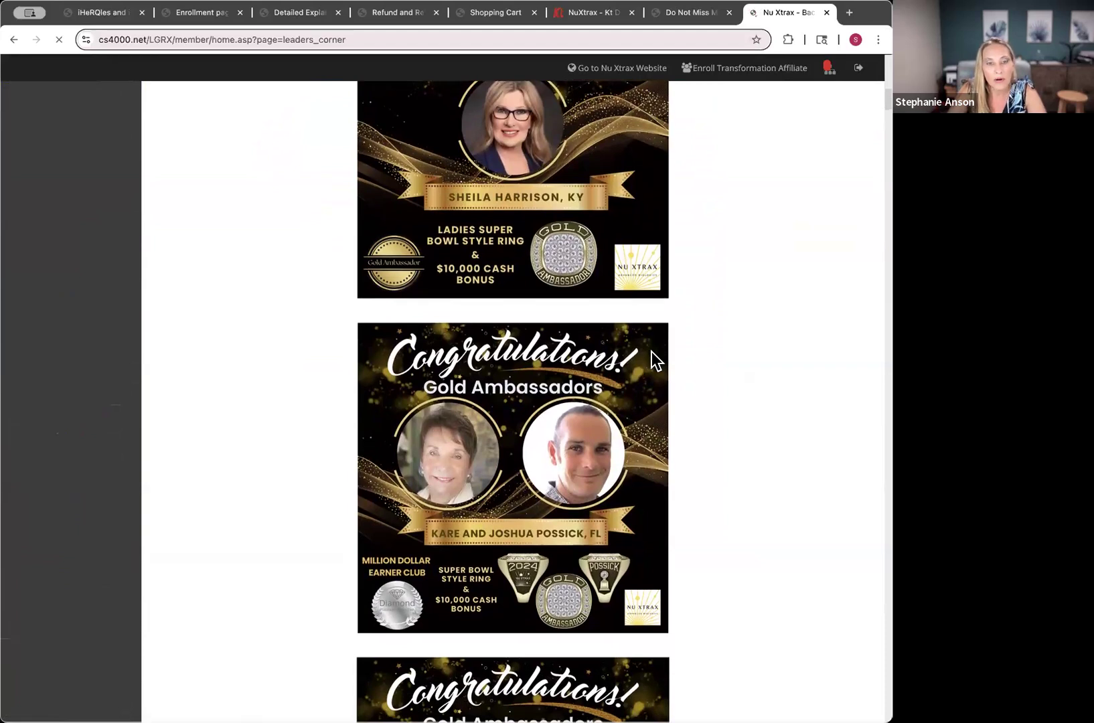
{"action": "scroll", "coordinate": [653, 360], "scroll_direction": "down", "scroll_amount": 5}
{"action": "scroll", "coordinate": [652, 360], "scroll_direction": "down", "scroll_amount": 13}
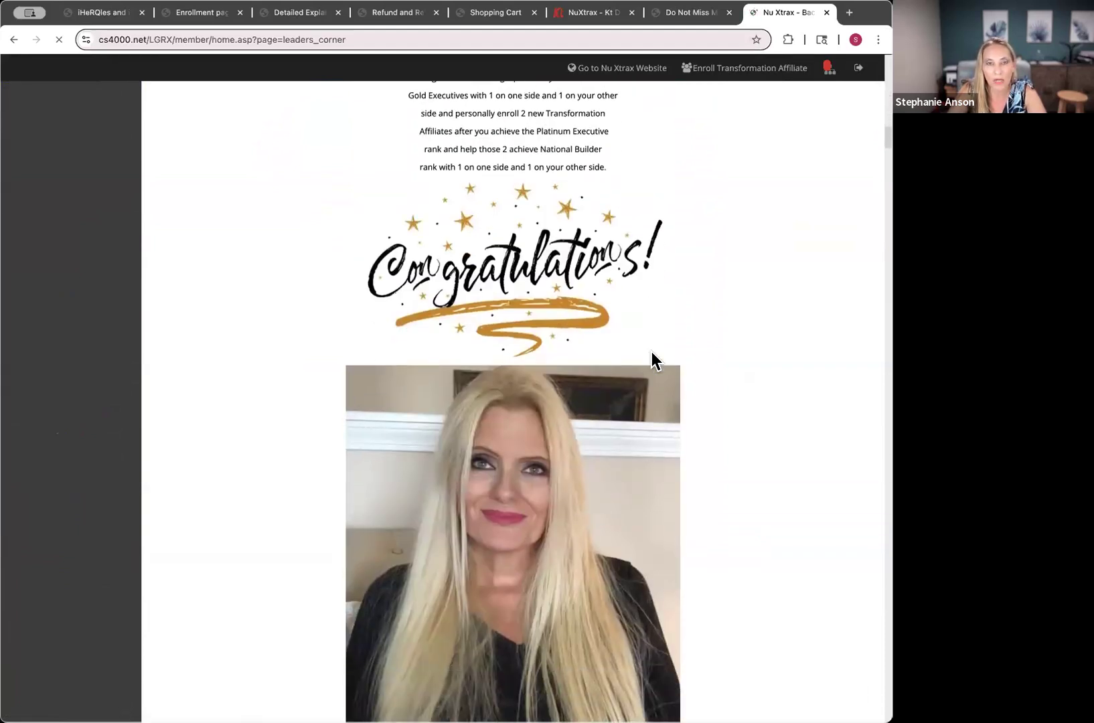
{"action": "scroll", "coordinate": [653, 360], "scroll_direction": "up", "scroll_amount": 18}
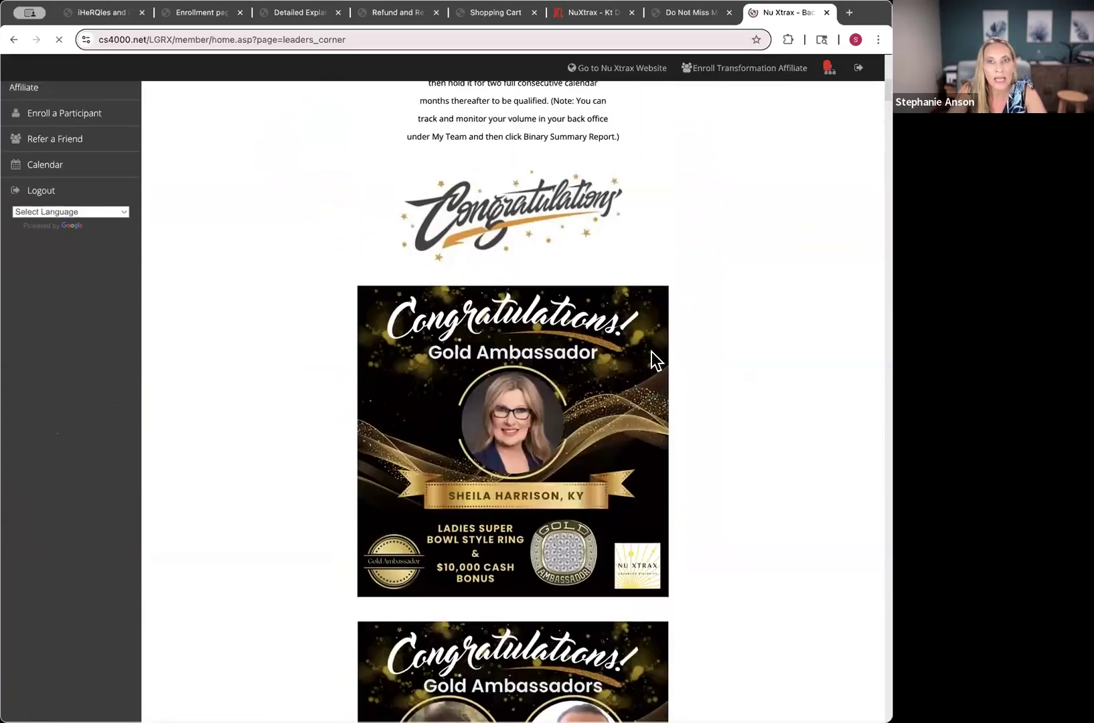
{"action": "scroll", "coordinate": [651, 352], "scroll_direction": "up", "scroll_amount": 15}
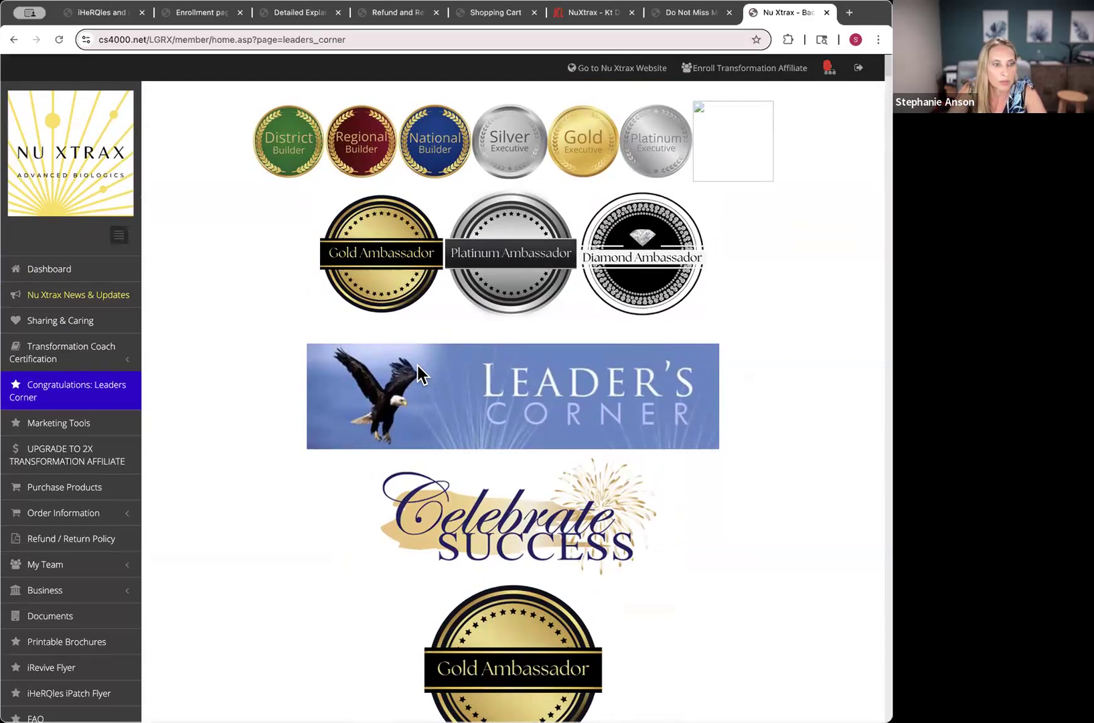
{"action": "scroll", "coordinate": [417, 365], "scroll_direction": "down", "scroll_amount": 2}
{"action": "scroll", "coordinate": [417, 373], "scroll_direction": "down", "scroll_amount": 1}
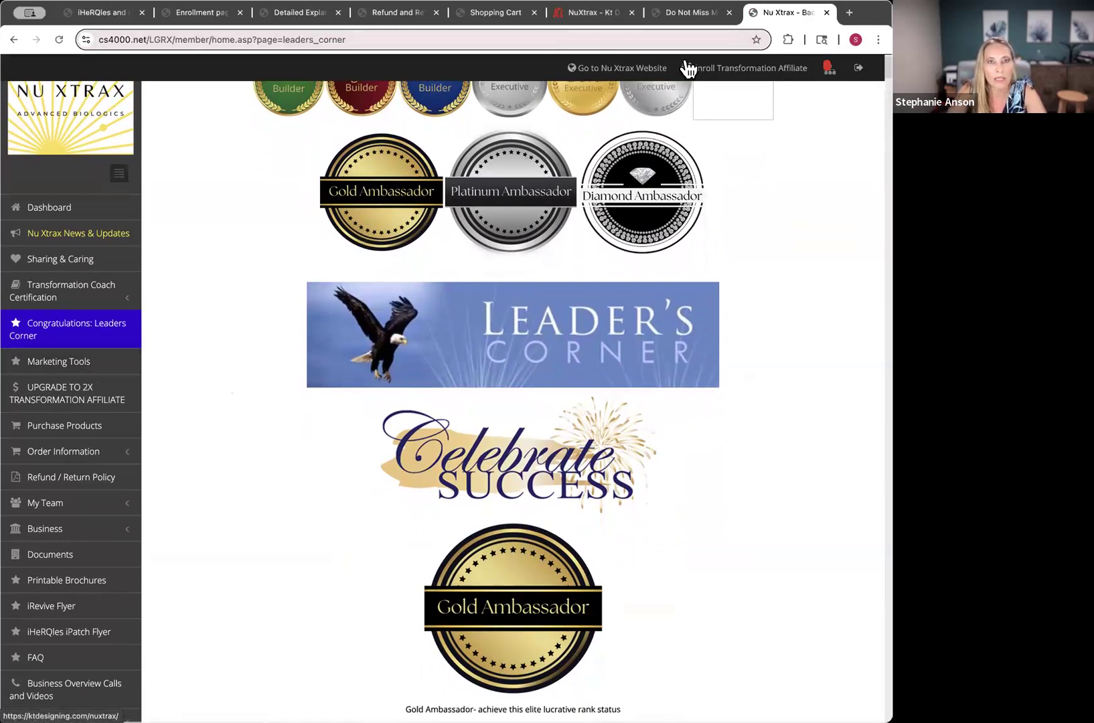
- Switch to the Kt Designing Nu Xtrax Marketing Tools page and review the brochure, pinback buttons, banners and business cards offered
{"action": "left_click", "coordinate": [598, 17]}
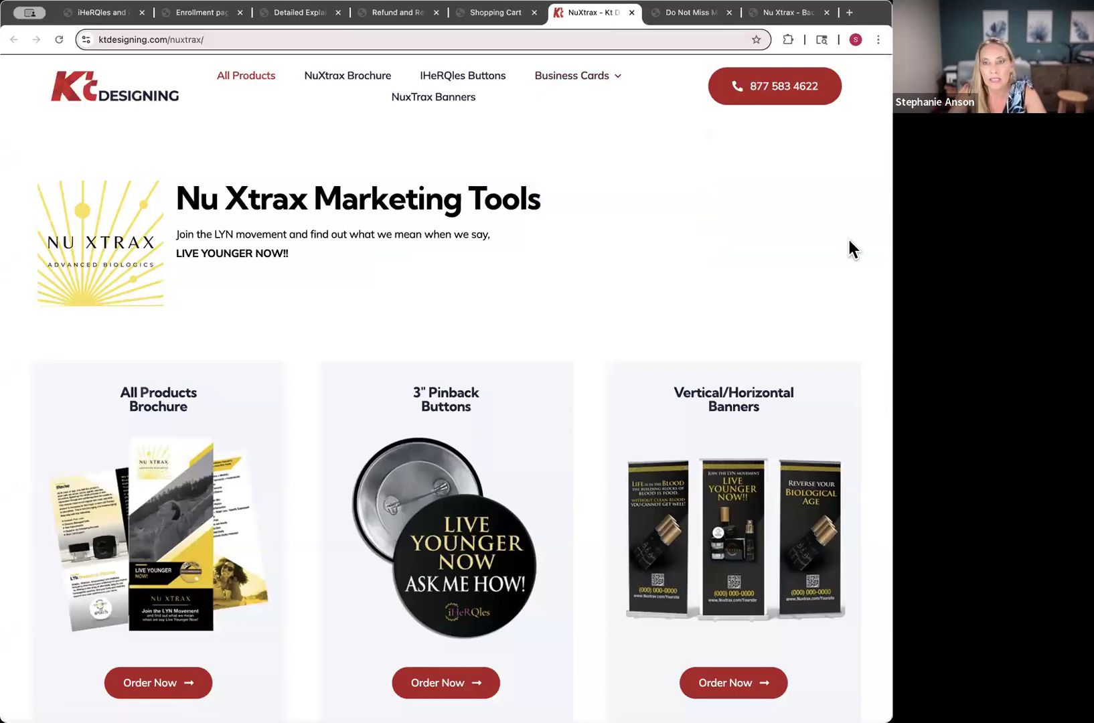
{"action": "scroll", "coordinate": [663, 256], "scroll_direction": "down", "scroll_amount": 3}
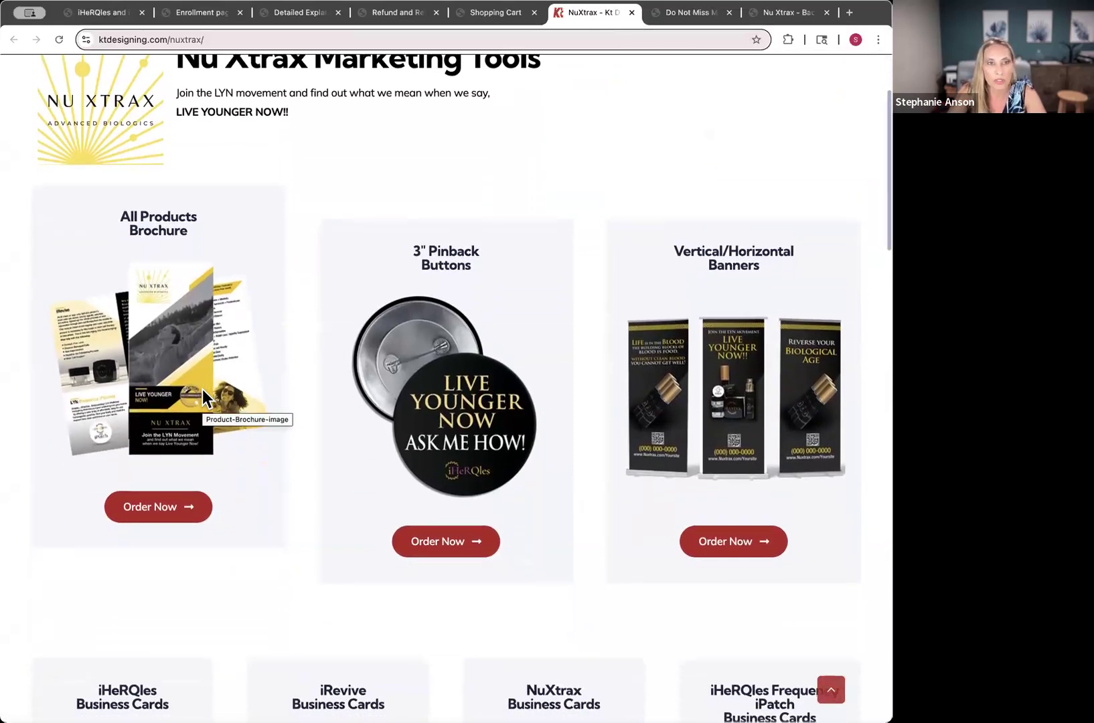
{"action": "scroll", "coordinate": [203, 389], "scroll_direction": "down", "scroll_amount": 1}
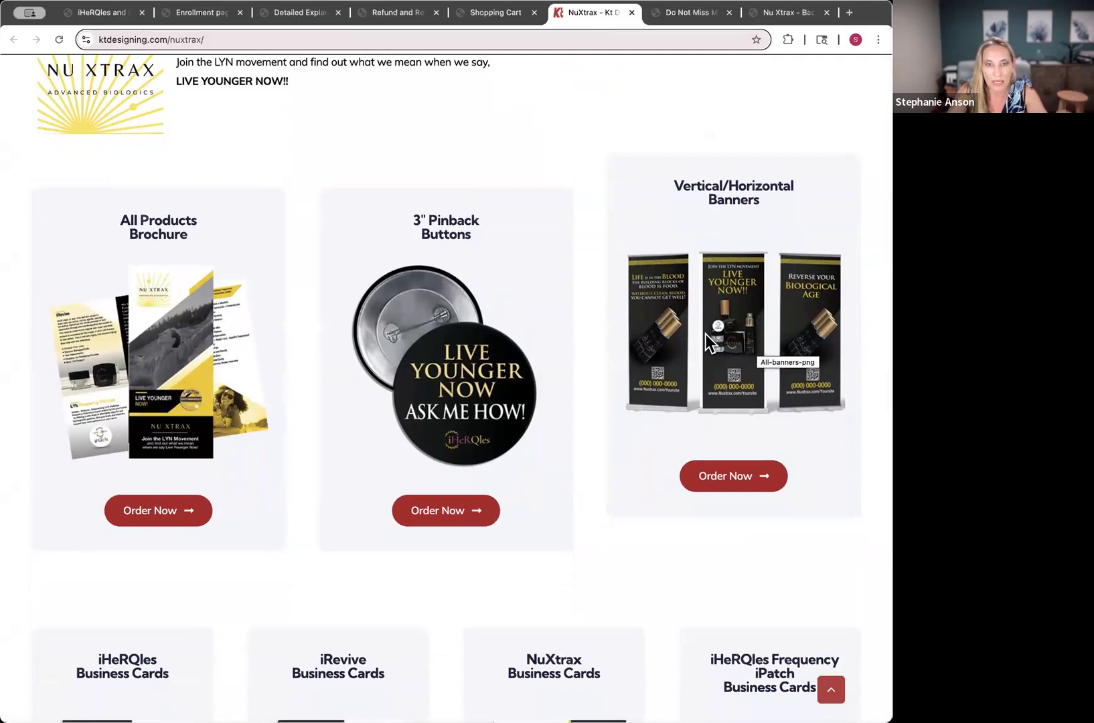
{"action": "scroll", "coordinate": [680, 337], "scroll_direction": "down", "scroll_amount": 5}
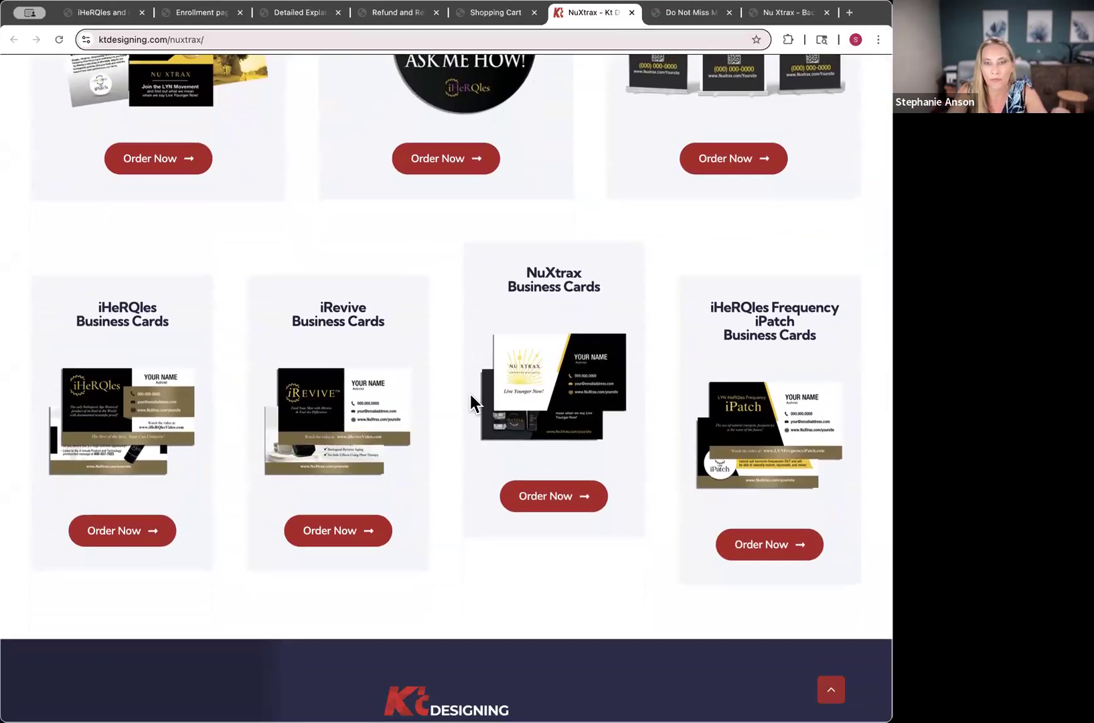
{"action": "scroll", "coordinate": [470, 394], "scroll_direction": "up", "scroll_amount": 4}
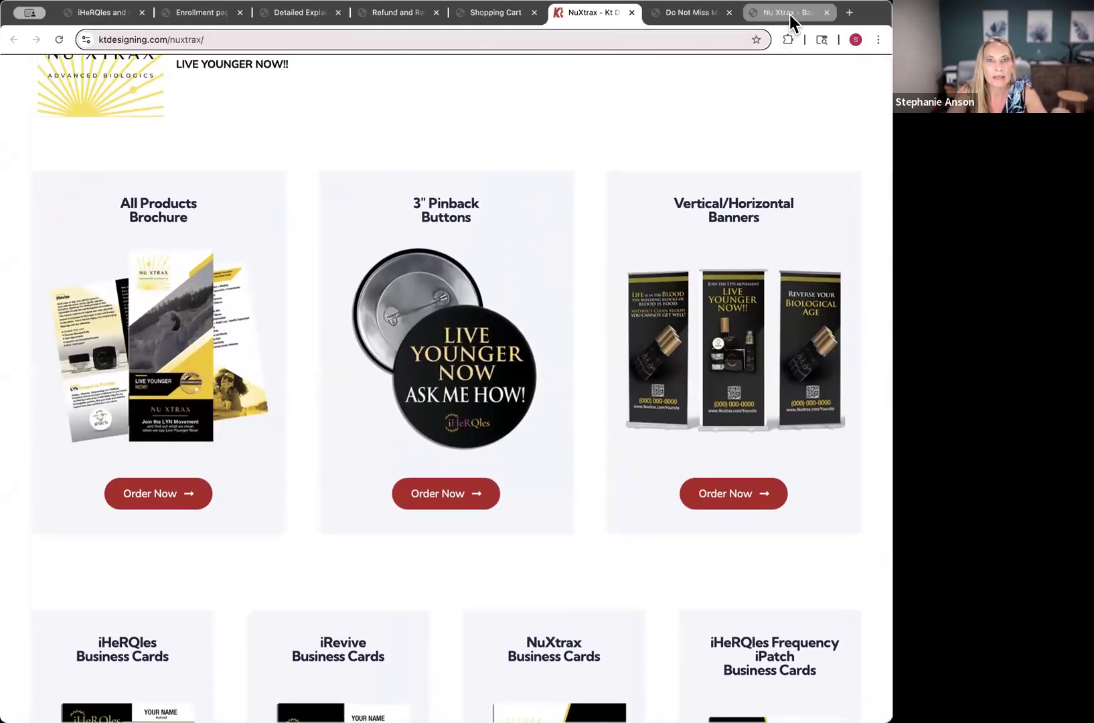
- Return to the Nu Xtrax back office and close the Kt Designing marketing tools and Do Not Miss pages
{"action": "left_click", "coordinate": [790, 13]}
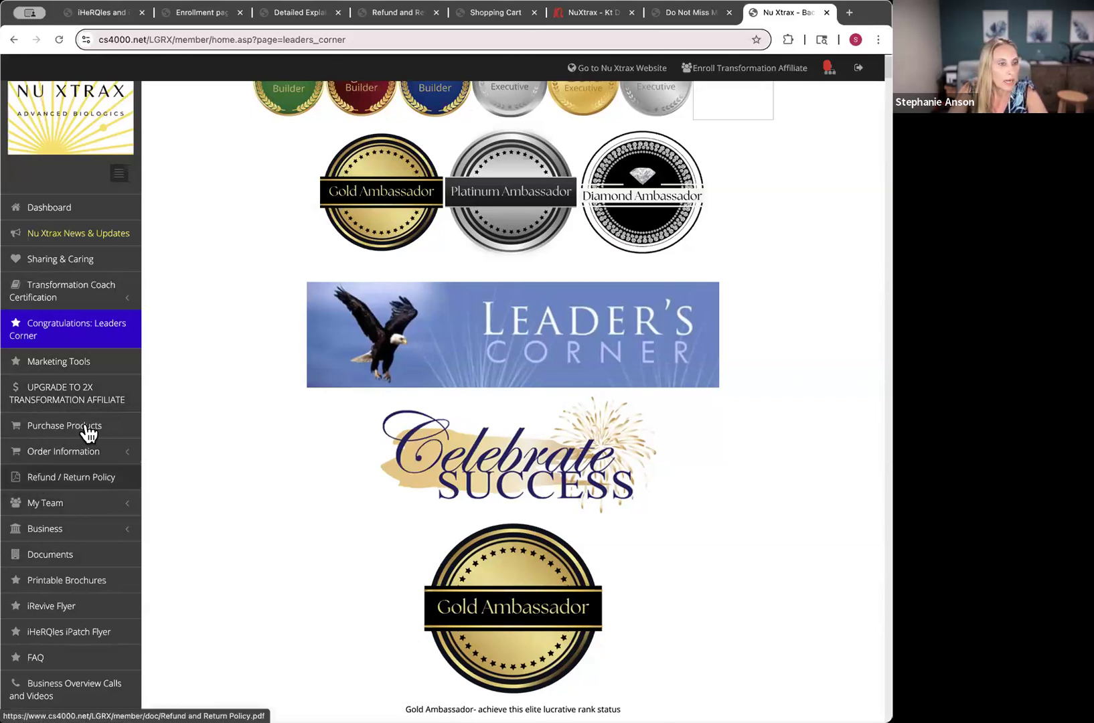
{"action": "scroll", "coordinate": [86, 431], "scroll_direction": "down", "scroll_amount": 1}
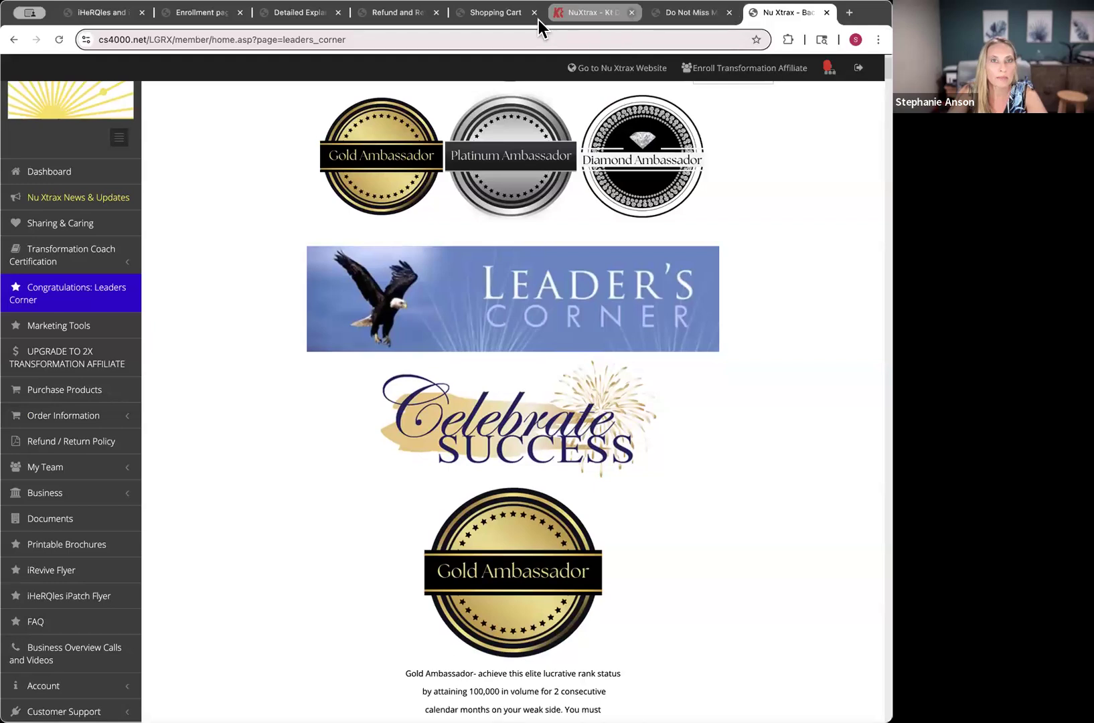
{"action": "left_click", "coordinate": [631, 12]}
{"action": "left_click", "coordinate": [632, 12]}
- Switch to the Shopping Cart page and review the smart ship packs, iPatch, iRevive and iHeRQles products with their prices
{"action": "left_click", "coordinate": [497, 14]}
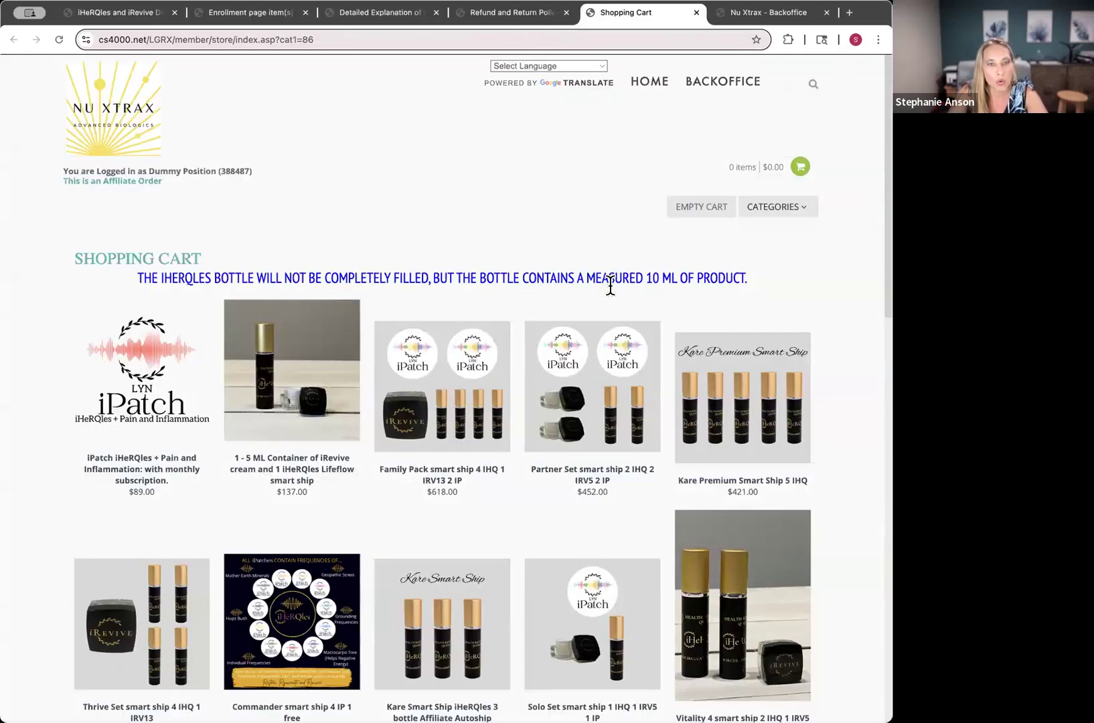
{"action": "scroll", "coordinate": [608, 283], "scroll_direction": "down", "scroll_amount": 2}
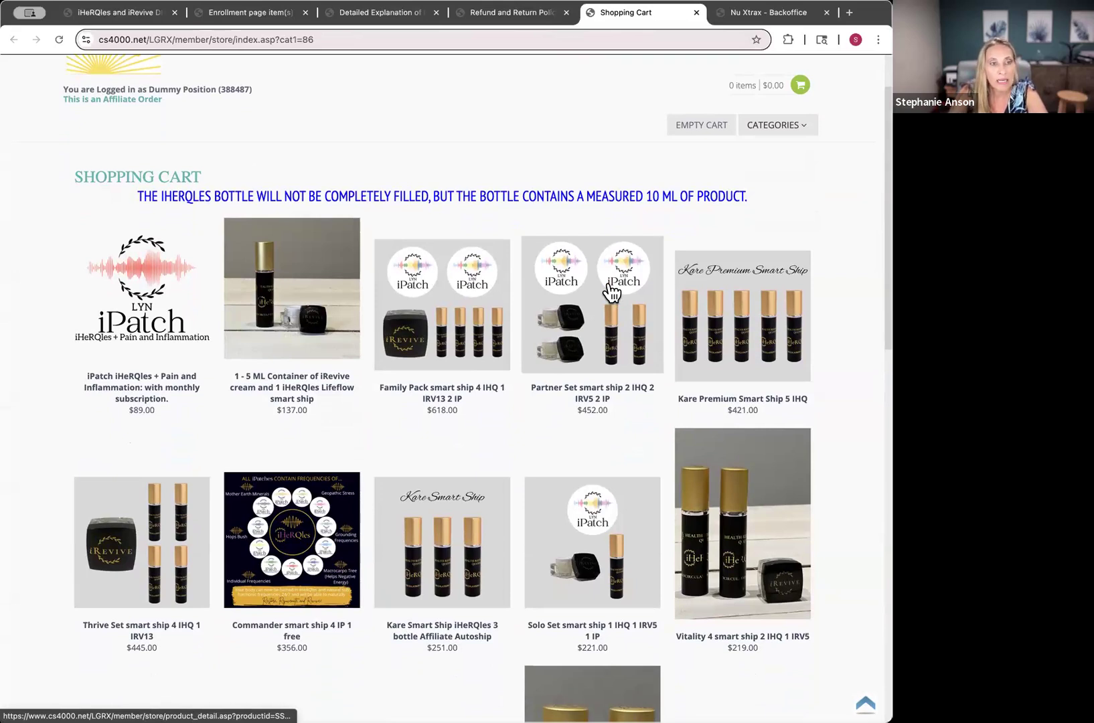
{"action": "scroll", "coordinate": [609, 283], "scroll_direction": "up", "scroll_amount": 1}
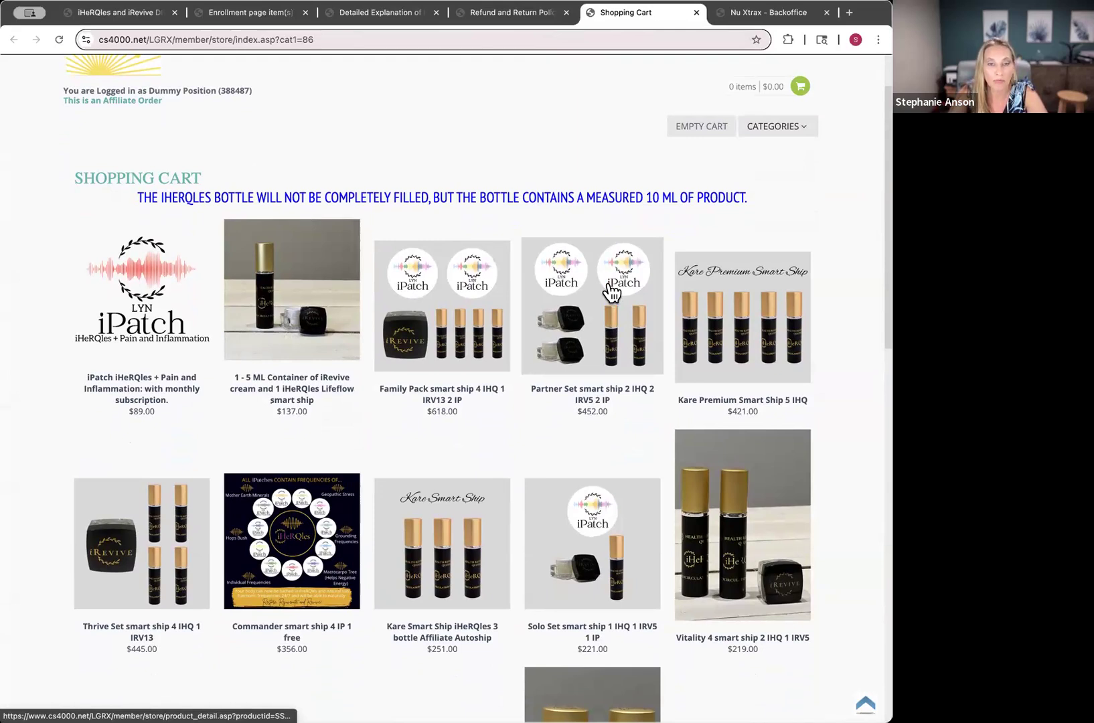
{"action": "scroll", "coordinate": [611, 292], "scroll_direction": "down", "scroll_amount": 1}
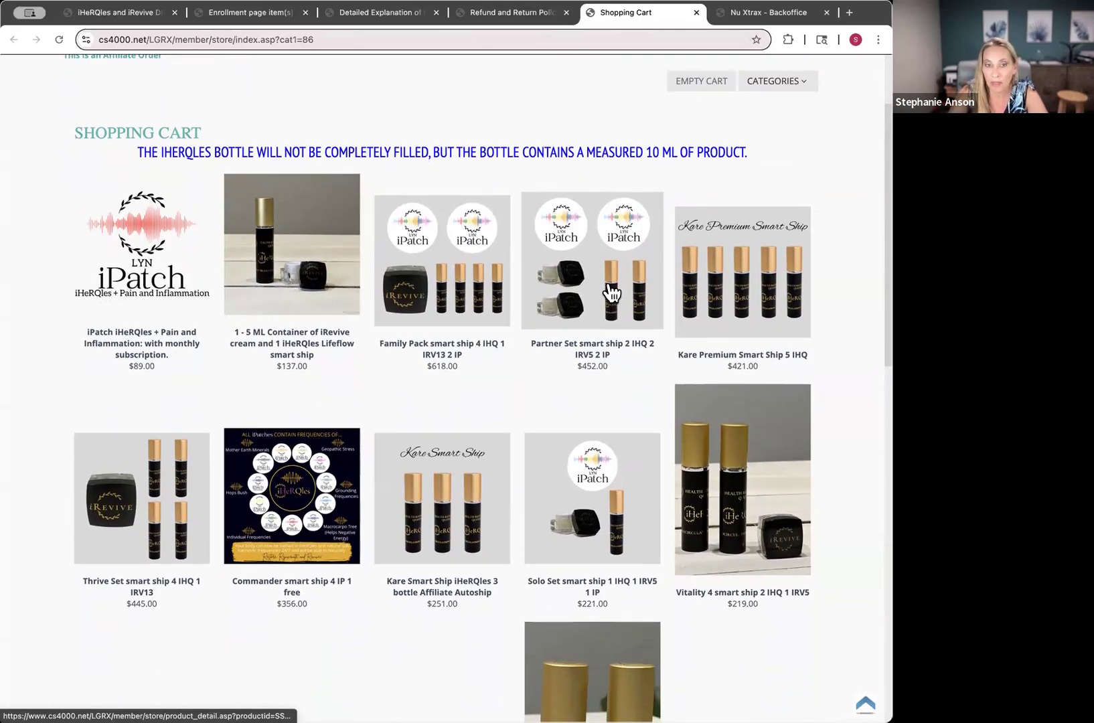
{"action": "scroll", "coordinate": [610, 288], "scroll_direction": "down", "scroll_amount": 1}
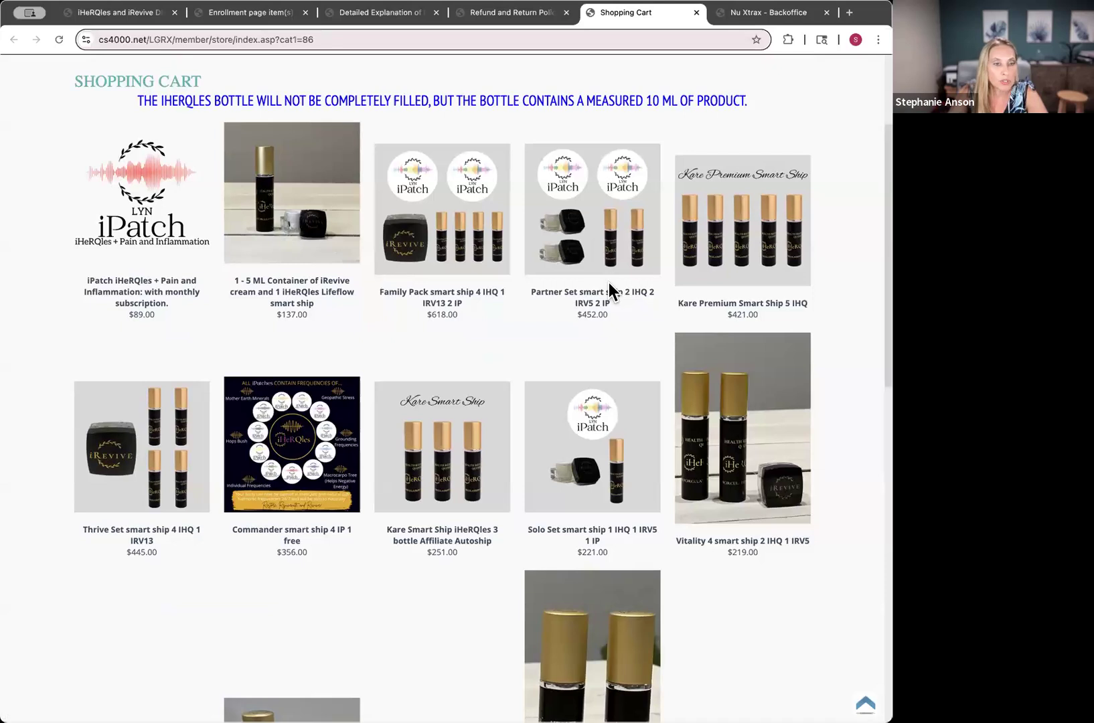
{"action": "scroll", "coordinate": [288, 310], "scroll_direction": "down", "scroll_amount": 2}
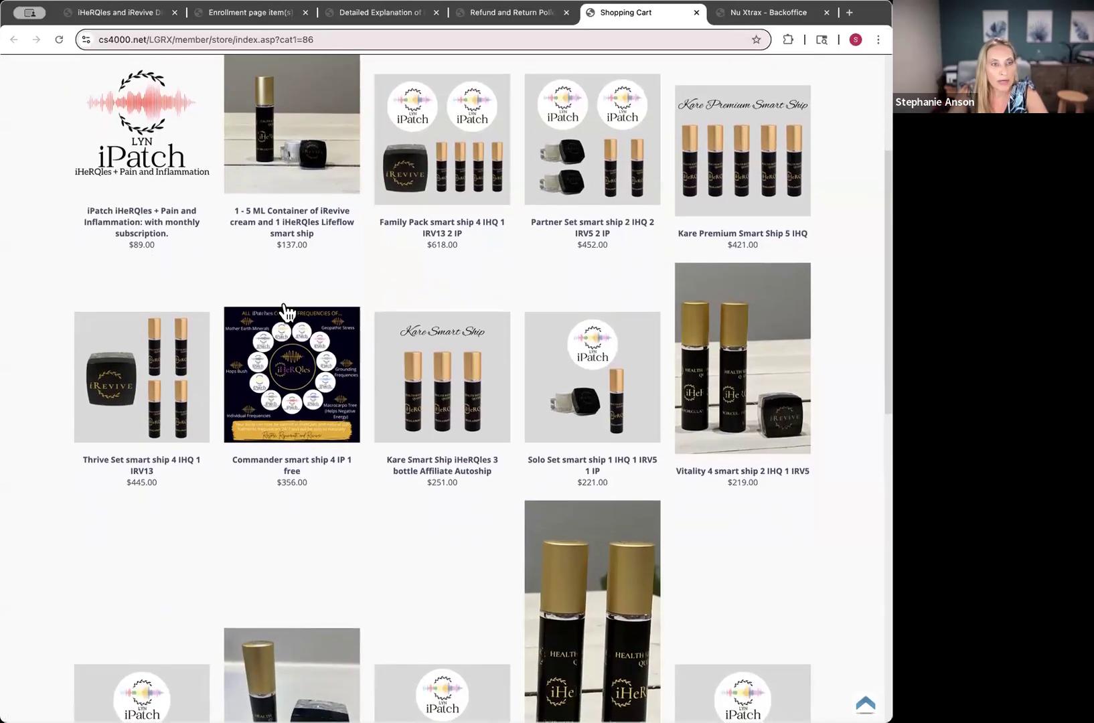
{"action": "scroll", "coordinate": [284, 301], "scroll_direction": "up", "scroll_amount": 2}
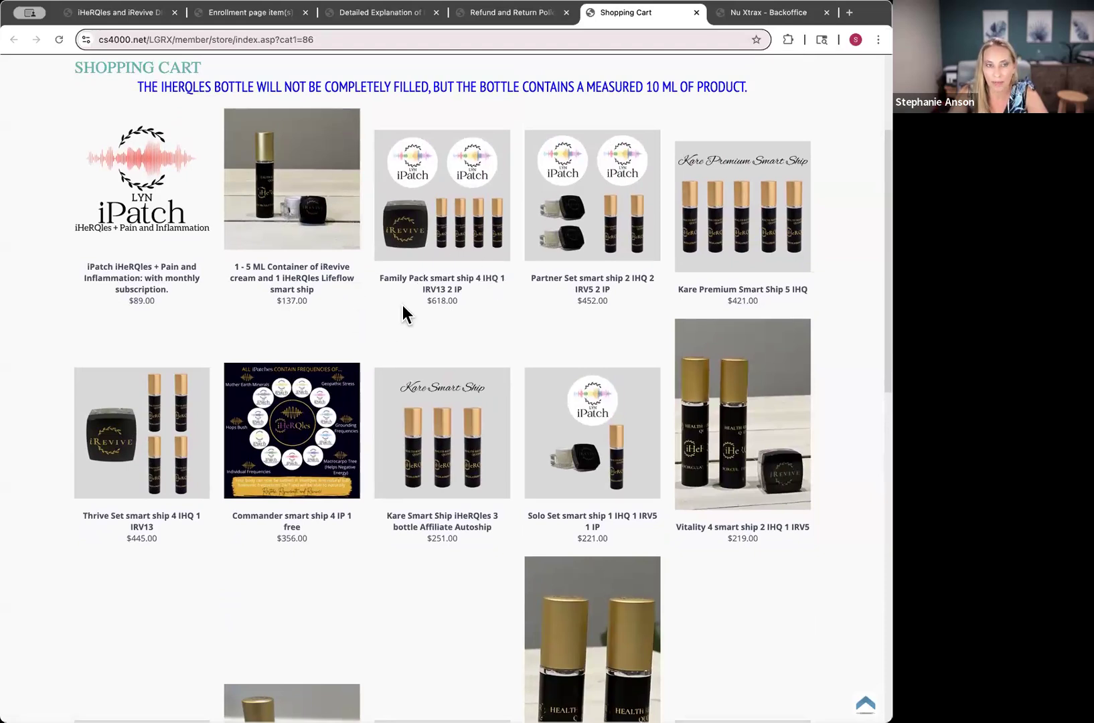
{"action": "scroll", "coordinate": [404, 312], "scroll_direction": "down", "scroll_amount": 8}
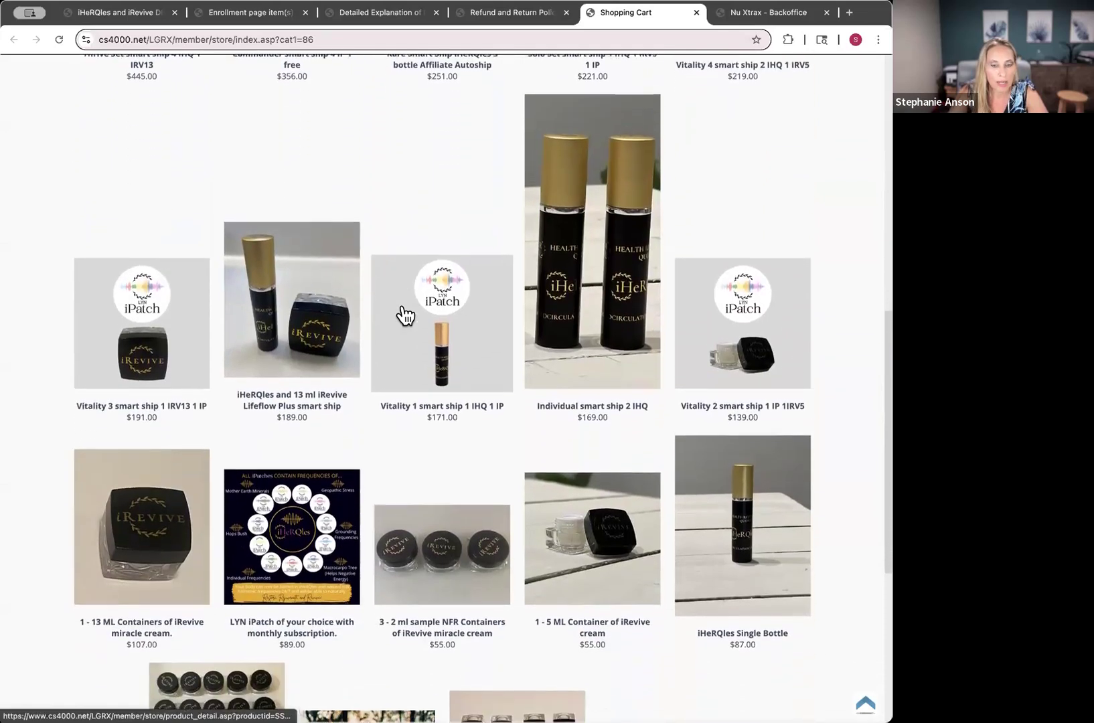
{"action": "scroll", "coordinate": [403, 312], "scroll_direction": "down", "scroll_amount": 6}
{"action": "scroll", "coordinate": [403, 303], "scroll_direction": "up", "scroll_amount": 10}
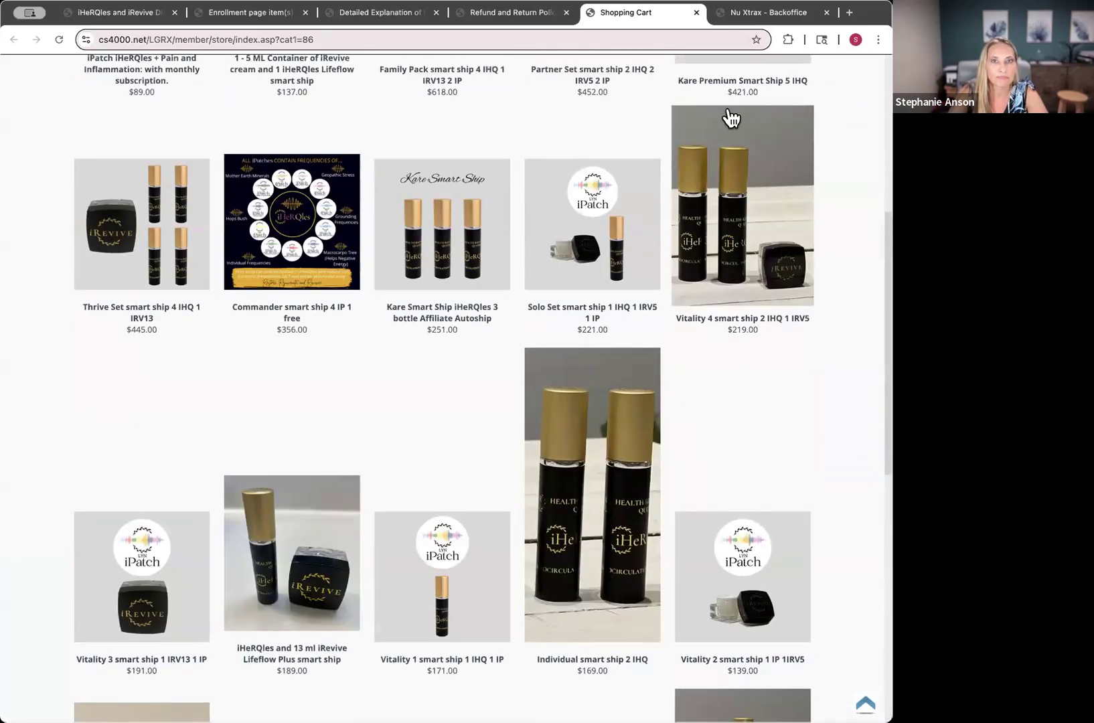
- Return to the back office and open Manage Auto-Order under Order Information
{"action": "left_click", "coordinate": [768, 17]}
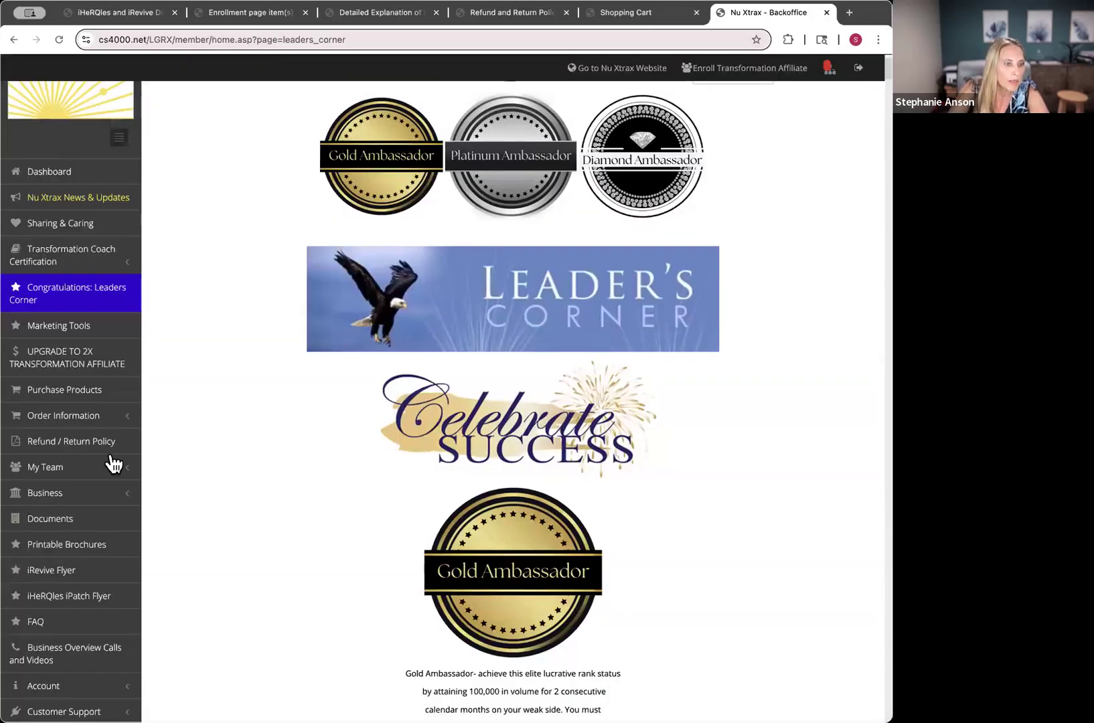
{"action": "scroll", "coordinate": [121, 425], "scroll_direction": "down", "scroll_amount": 3}
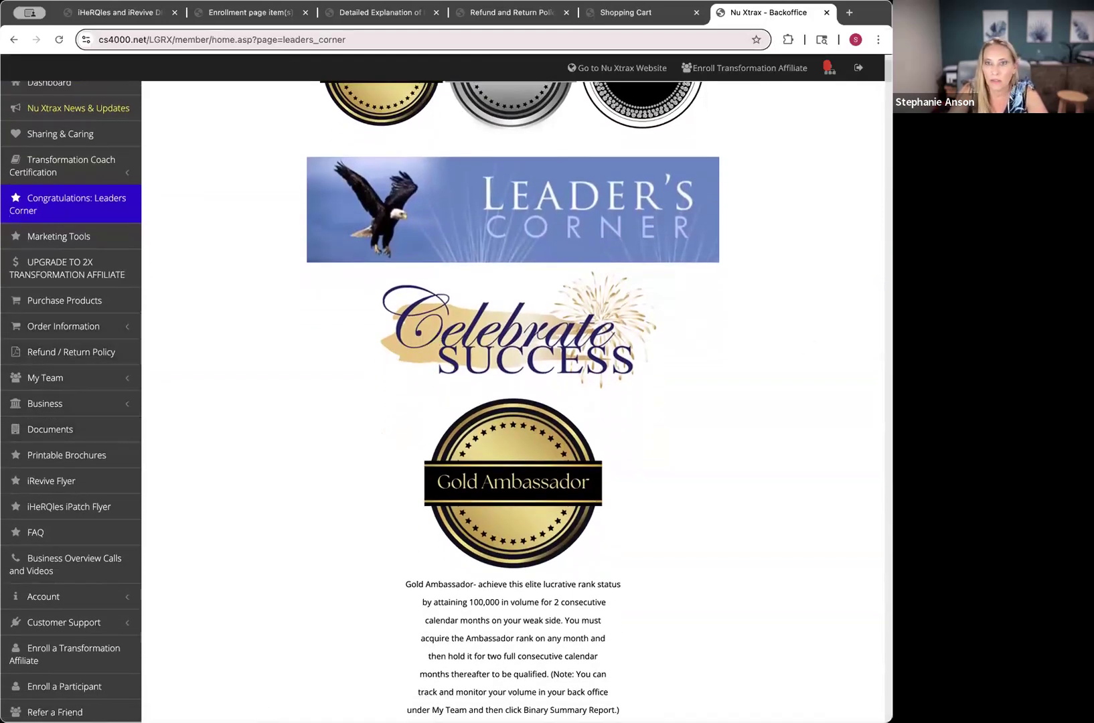
{"action": "left_click", "coordinate": [131, 338]}
{"action": "scroll", "coordinate": [157, 395], "scroll_direction": "down", "scroll_amount": 3}
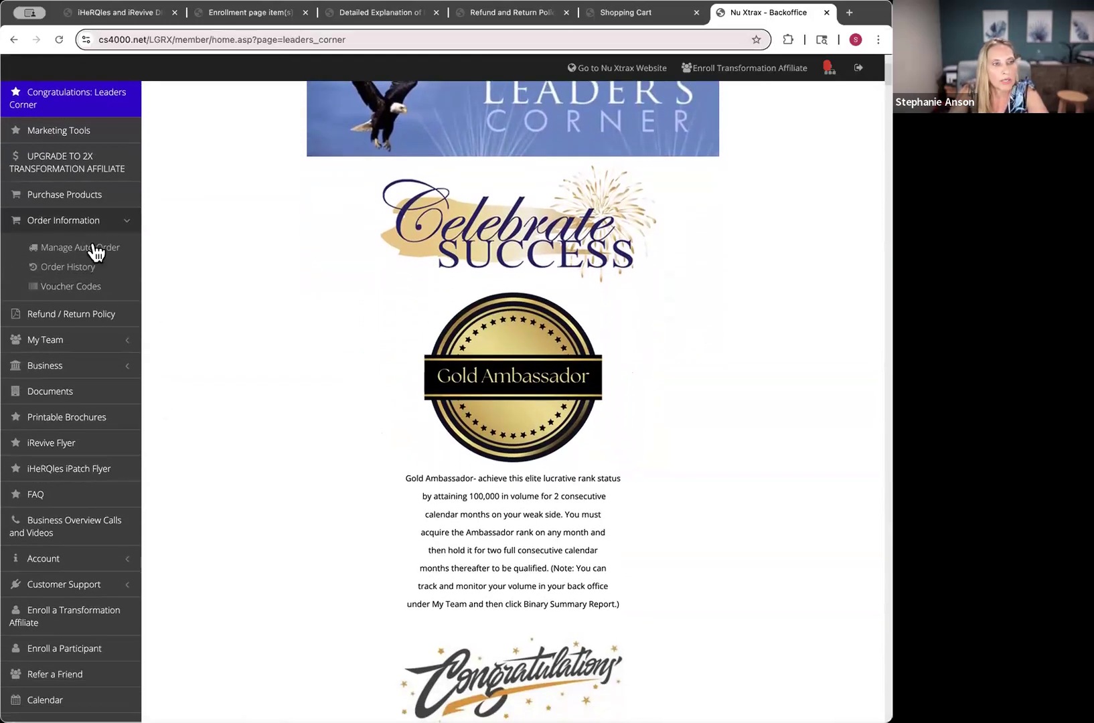
{"action": "left_click", "coordinate": [90, 265]}
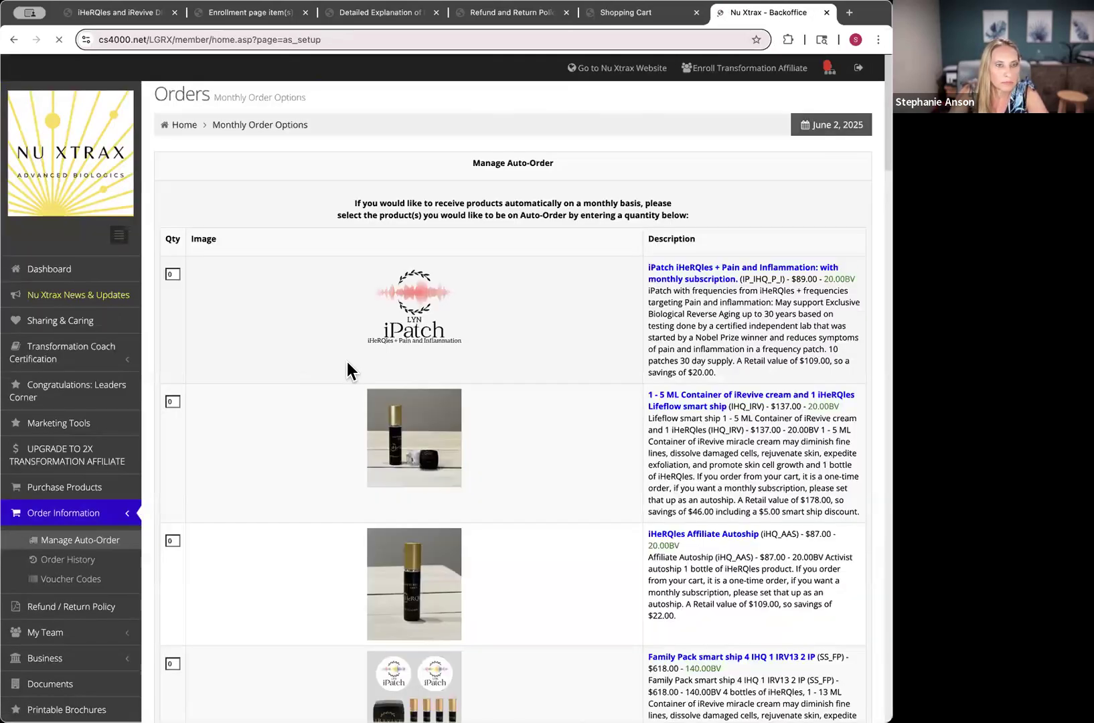
- Review the Manage Auto-Order product list, its quantity fields and descriptions, and the autoship charge date settings at its end
{"action": "scroll", "coordinate": [346, 362], "scroll_direction": "down", "scroll_amount": 3}
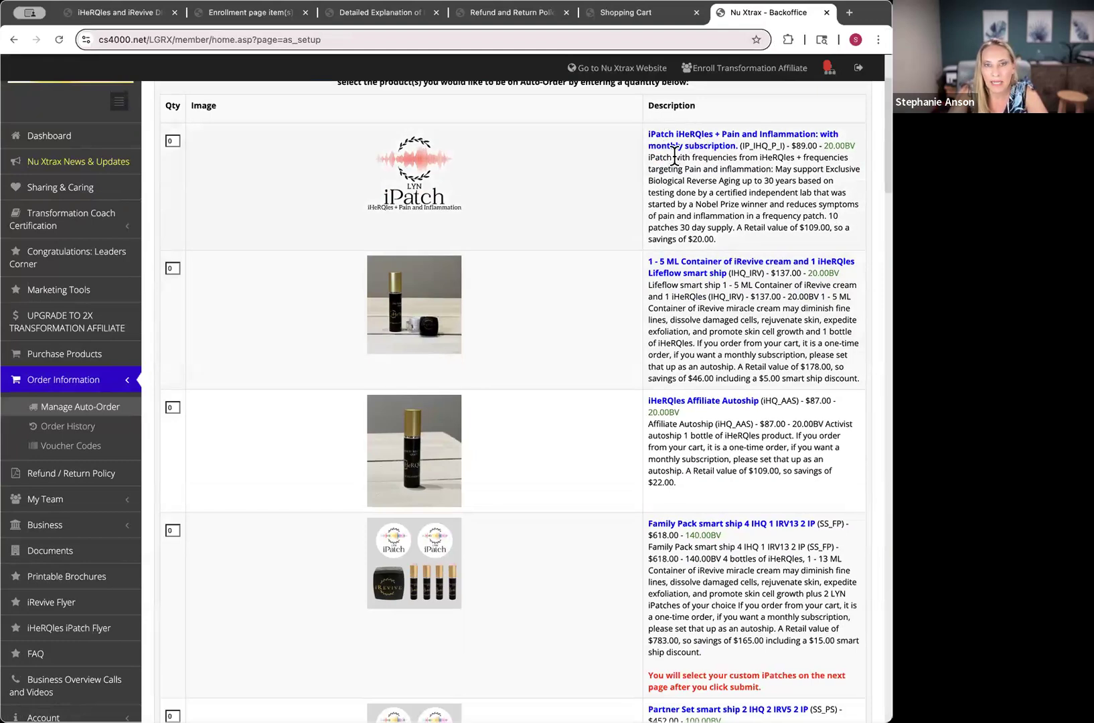
{"action": "scroll", "coordinate": [526, 268], "scroll_direction": "down", "scroll_amount": 2}
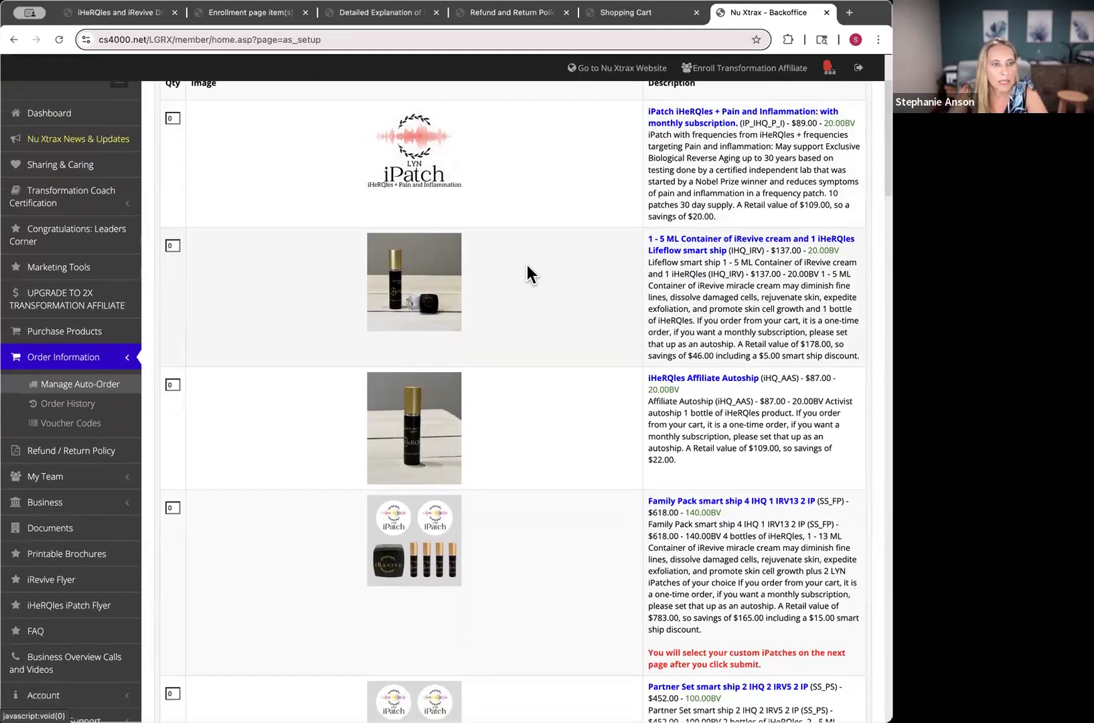
{"action": "scroll", "coordinate": [527, 268], "scroll_direction": "down", "scroll_amount": 10}
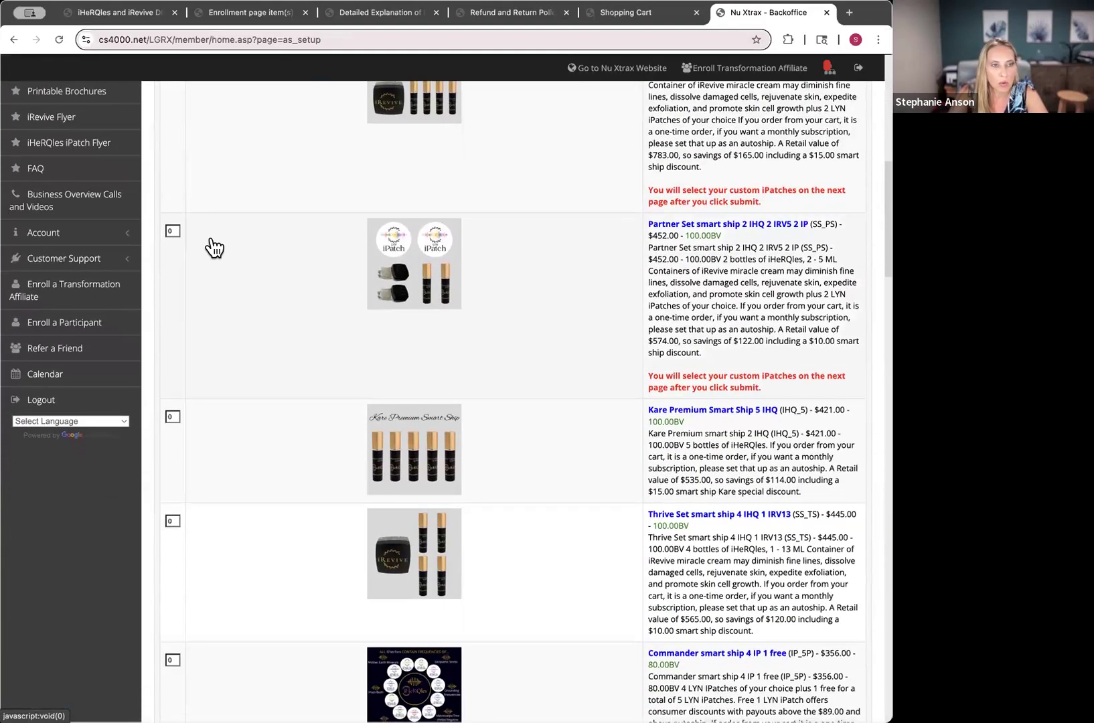
{"action": "scroll", "coordinate": [600, 320], "scroll_direction": "down", "scroll_amount": 6}
{"action": "scroll", "coordinate": [600, 312], "scroll_direction": "down", "scroll_amount": 20}
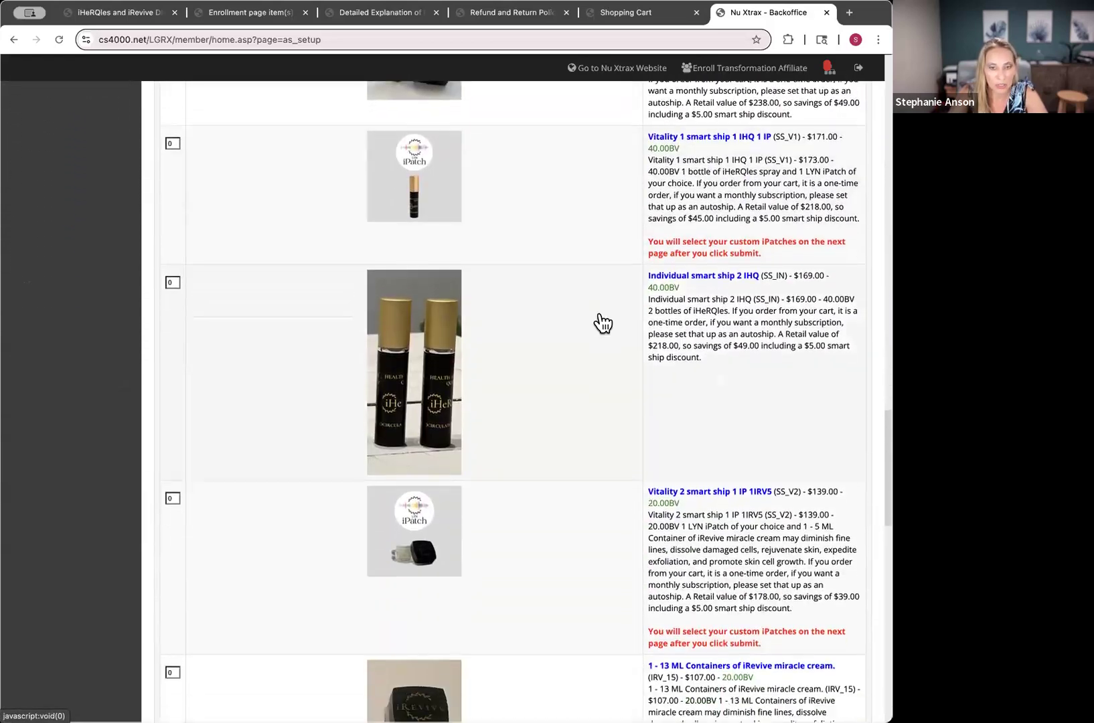
{"action": "scroll", "coordinate": [602, 322], "scroll_direction": "down", "scroll_amount": 20}
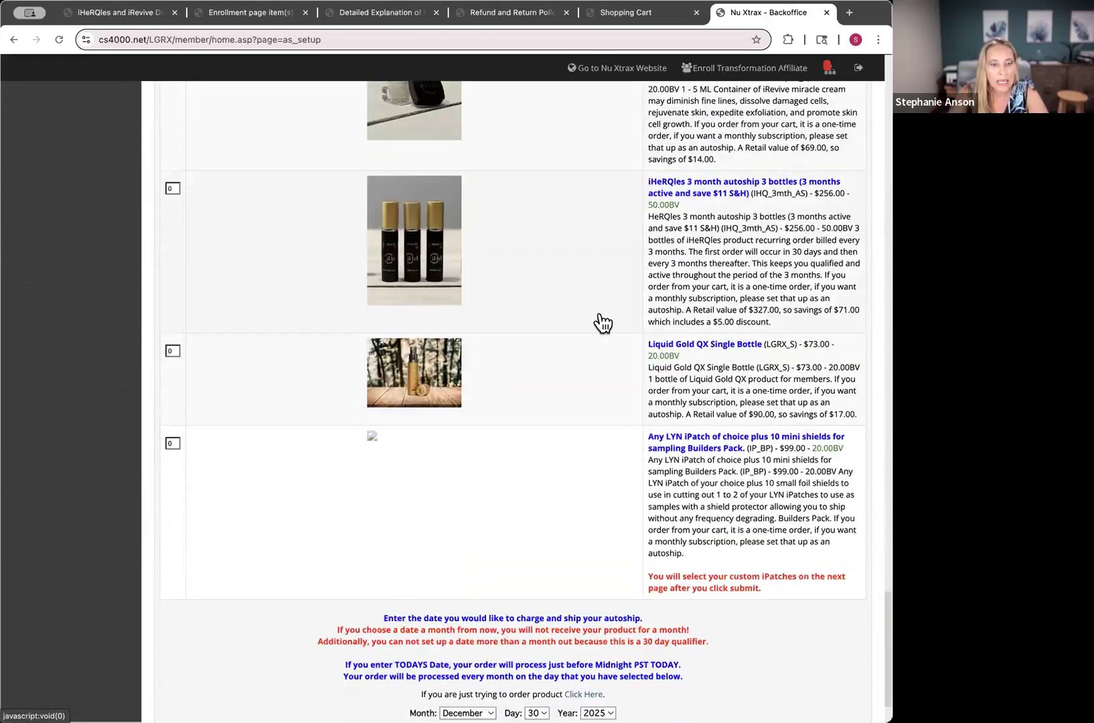
{"action": "scroll", "coordinate": [602, 322], "scroll_direction": "down", "scroll_amount": 3}
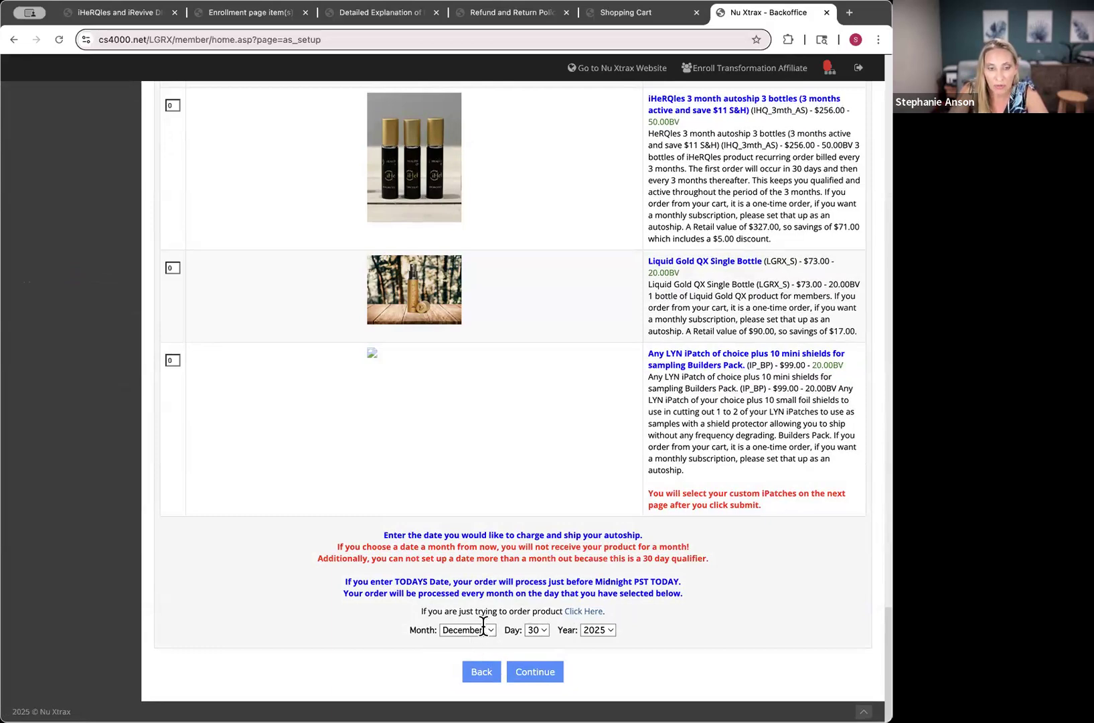
{"action": "scroll", "coordinate": [575, 431], "scroll_direction": "up", "scroll_amount": 10}
{"action": "scroll", "coordinate": [576, 430], "scroll_direction": "up", "scroll_amount": 15}
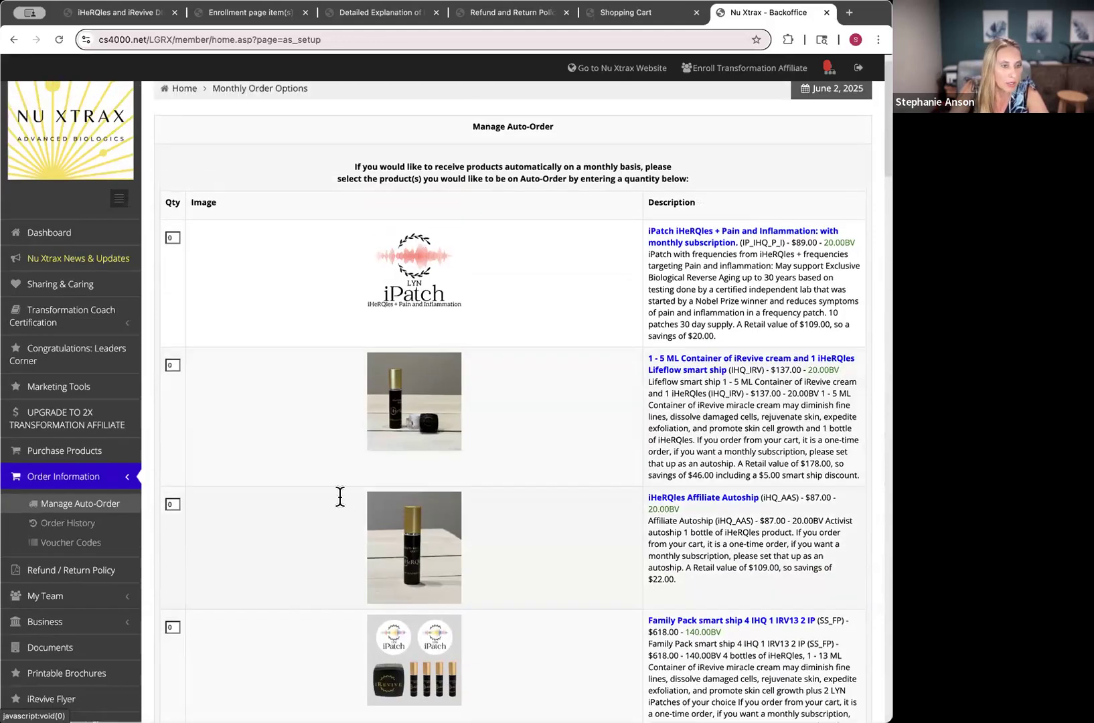
- Open Order History and review the past orders with their invoice links, dates, tracking entries and totals
{"action": "left_click", "coordinate": [51, 520]}
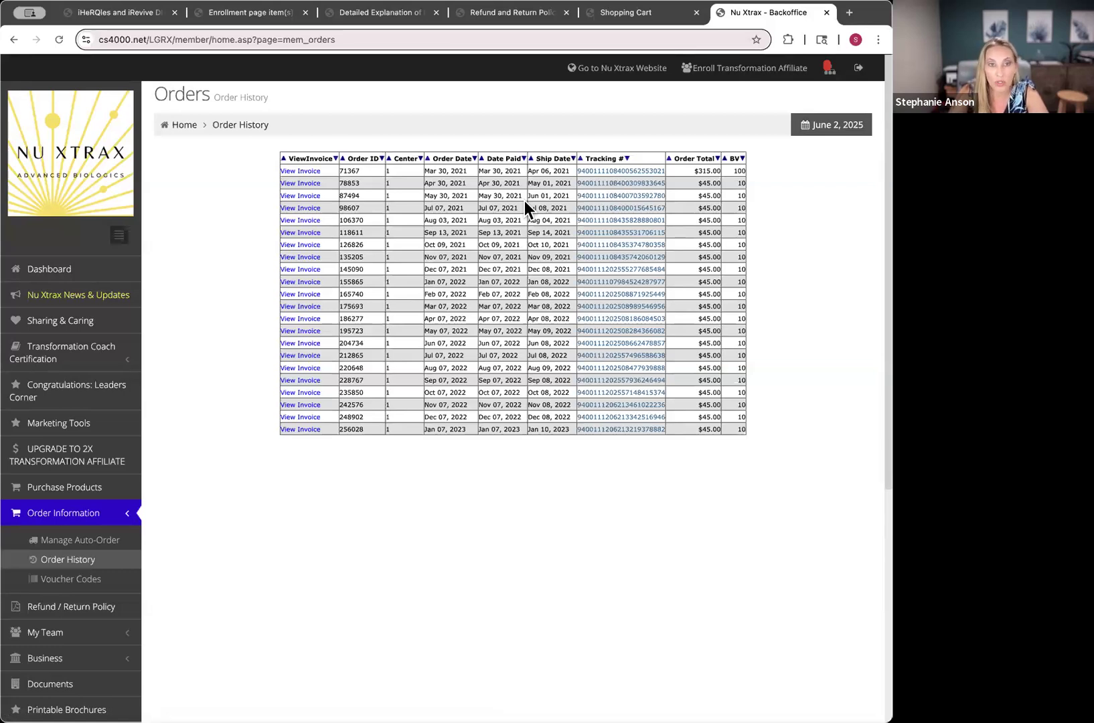
{"action": "scroll", "coordinate": [524, 200], "scroll_direction": "down", "scroll_amount": 1}
{"action": "scroll", "coordinate": [494, 241], "scroll_direction": "down", "scroll_amount": 1}
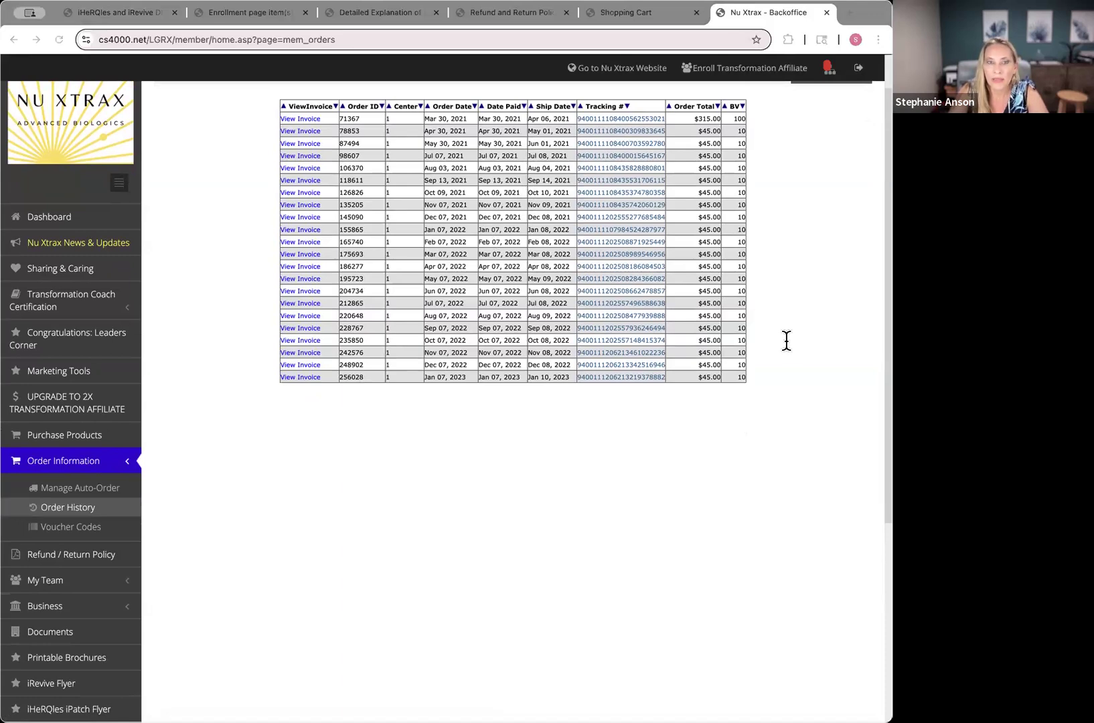
- Open Voucher Codes under Order Information and read how vouchers accumulate and can be used
{"action": "left_click", "coordinate": [77, 534]}
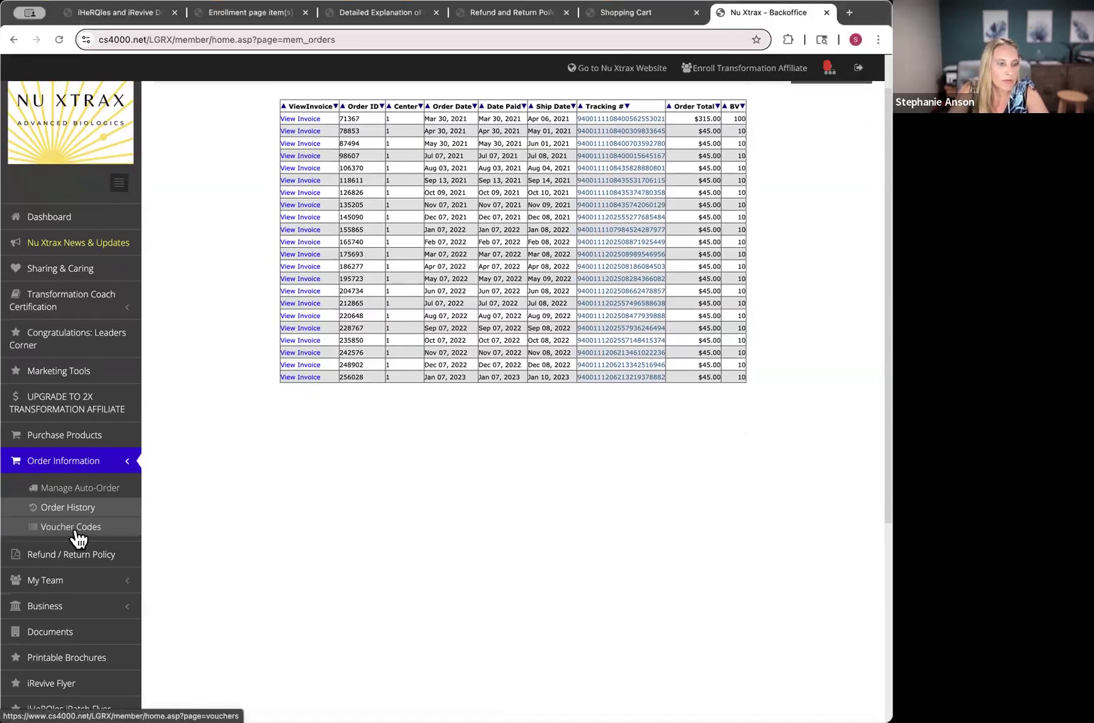
{"action": "left_click", "coordinate": [77, 535]}
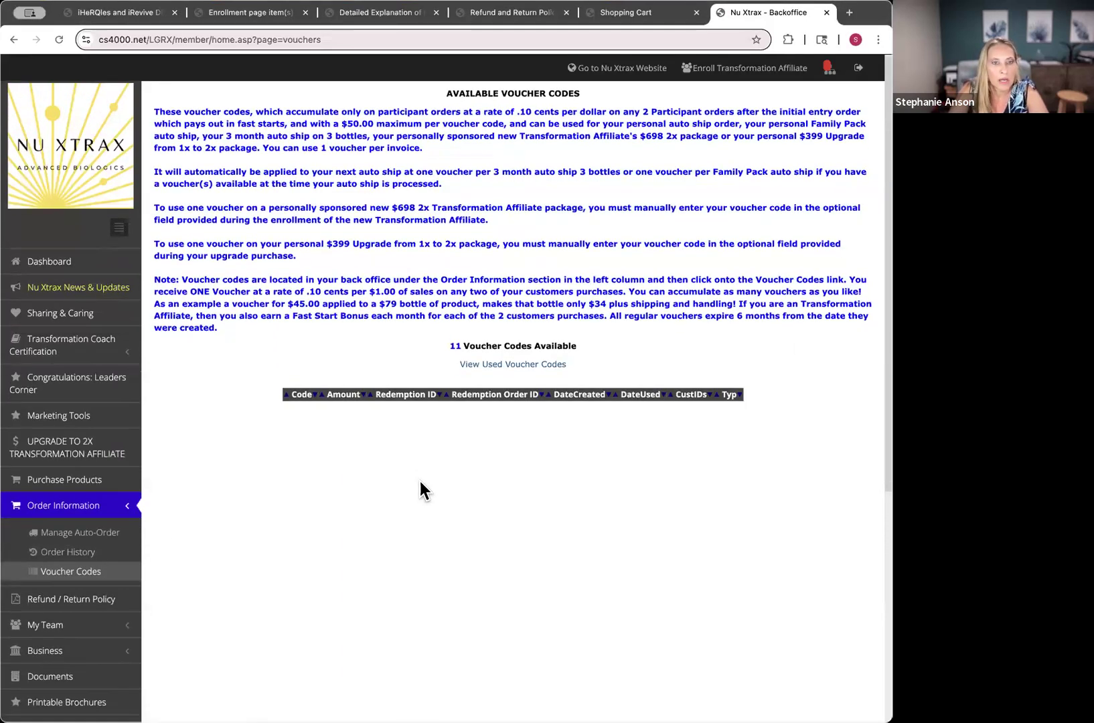
{"action": "scroll", "coordinate": [420, 480], "scroll_direction": "down", "scroll_amount": 1}
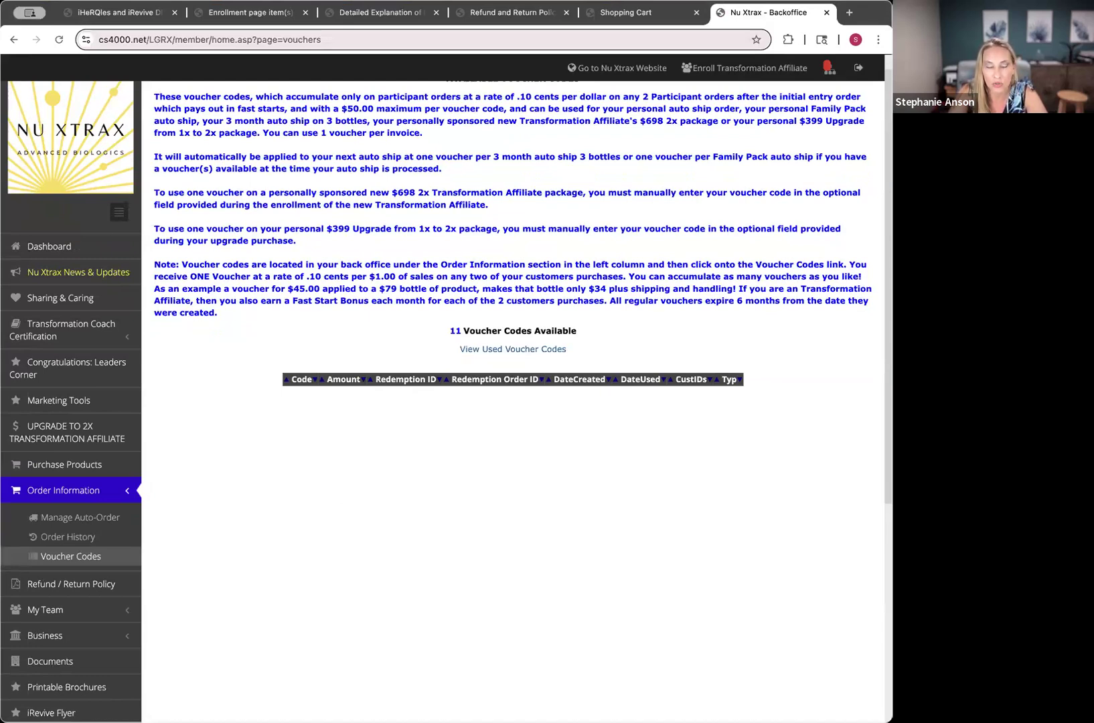
{"action": "scroll", "coordinate": [679, 198], "scroll_direction": "up", "scroll_amount": 1}
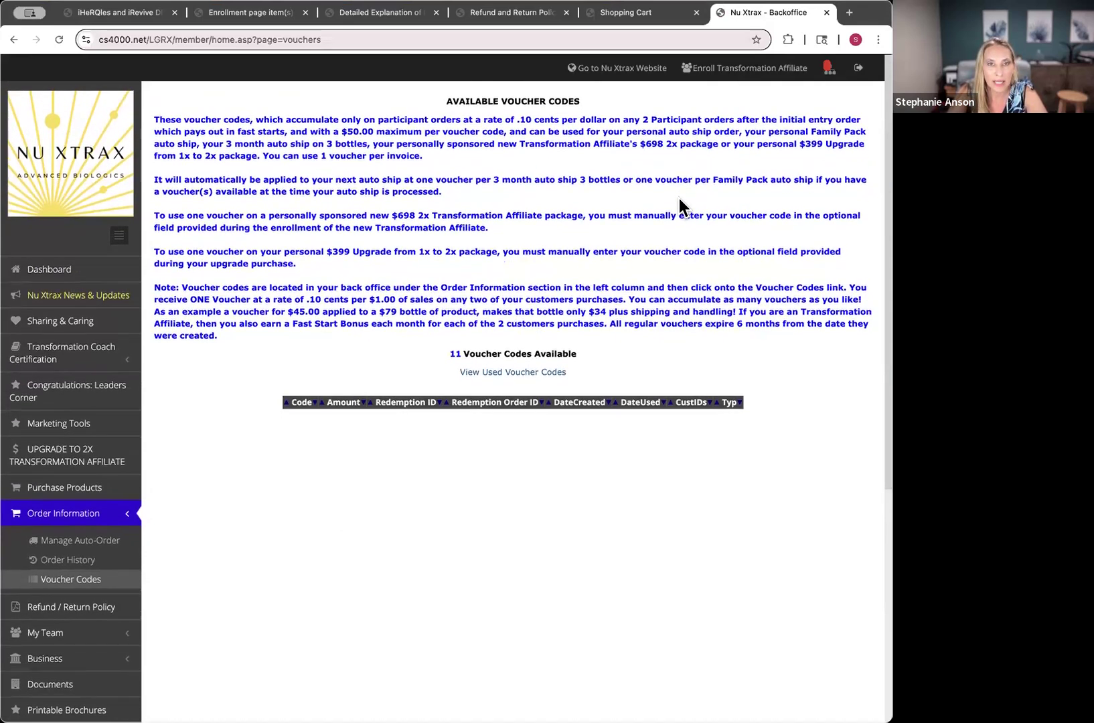
- Highlight the voucher uses for autoships, sponsored $698 2x packages and the personal $399 upgrade, and check the available voucher list
{"action": "left_click_drag", "start_coordinate": [153, 120], "coordinate": [367, 143]}
{"action": "scroll", "coordinate": [492, 213], "scroll_direction": "down", "scroll_amount": 1}
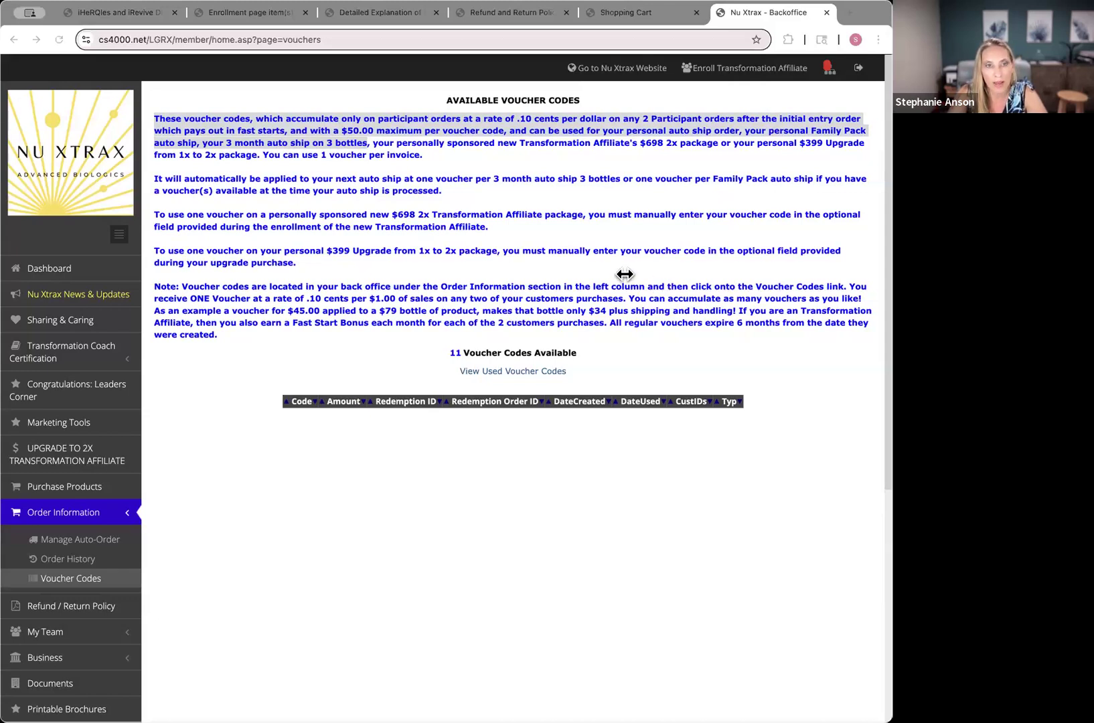
{"action": "left_click_drag", "start_coordinate": [396, 142], "coordinate": [688, 147]}
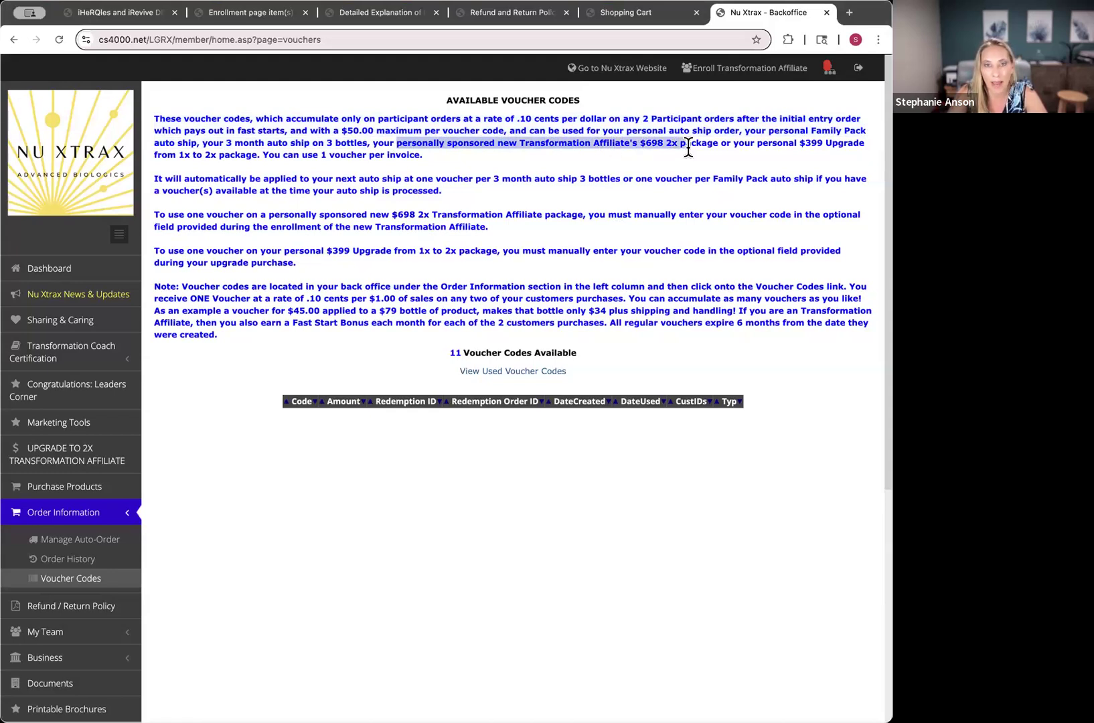
{"action": "left_click_drag", "start_coordinate": [759, 143], "coordinate": [856, 145]}
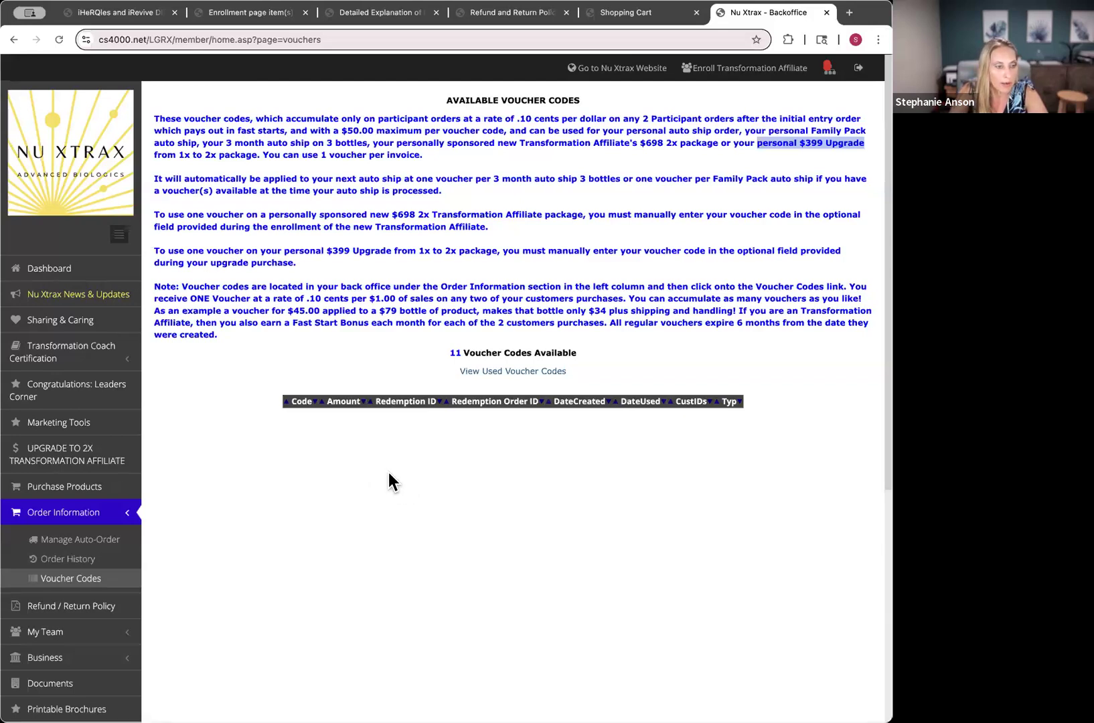
{"action": "scroll", "coordinate": [390, 473], "scroll_direction": "down", "scroll_amount": 5}
{"action": "scroll", "coordinate": [390, 473], "scroll_direction": "down", "scroll_amount": 2}
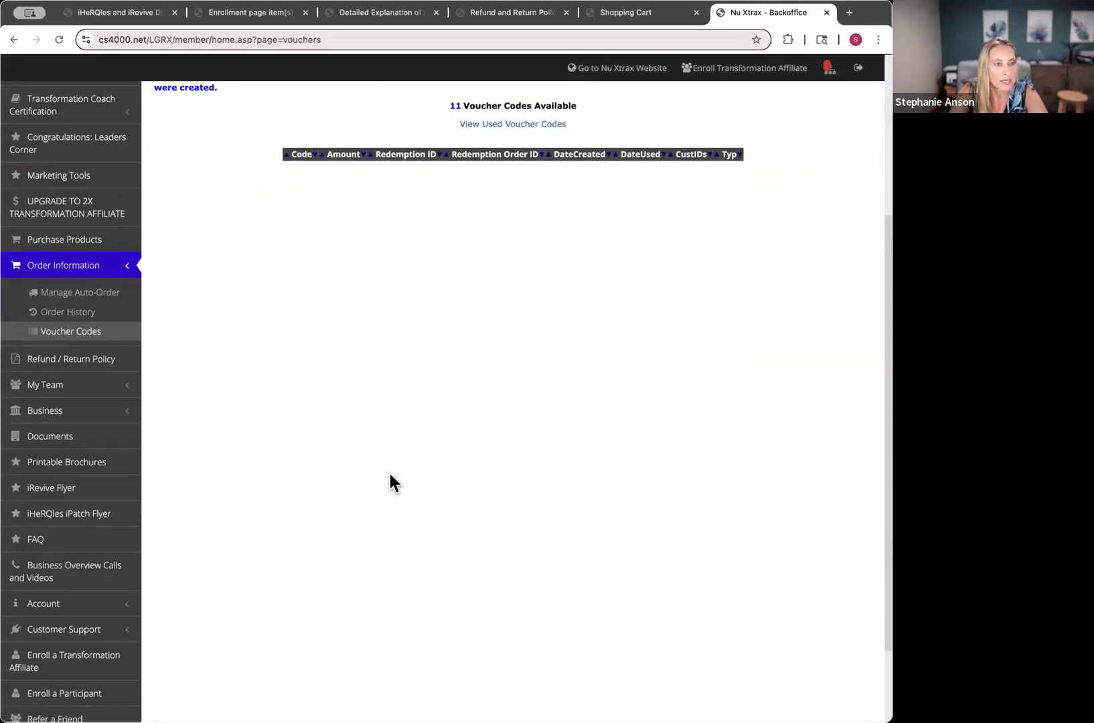
- Close the Shopping Cart page, and highlight the three refund request methods in the Refund and Return Policy PDF
{"action": "left_click", "coordinate": [704, 15]}
{"action": "left_click", "coordinate": [696, 13]}
{"action": "left_click", "coordinate": [543, 20]}
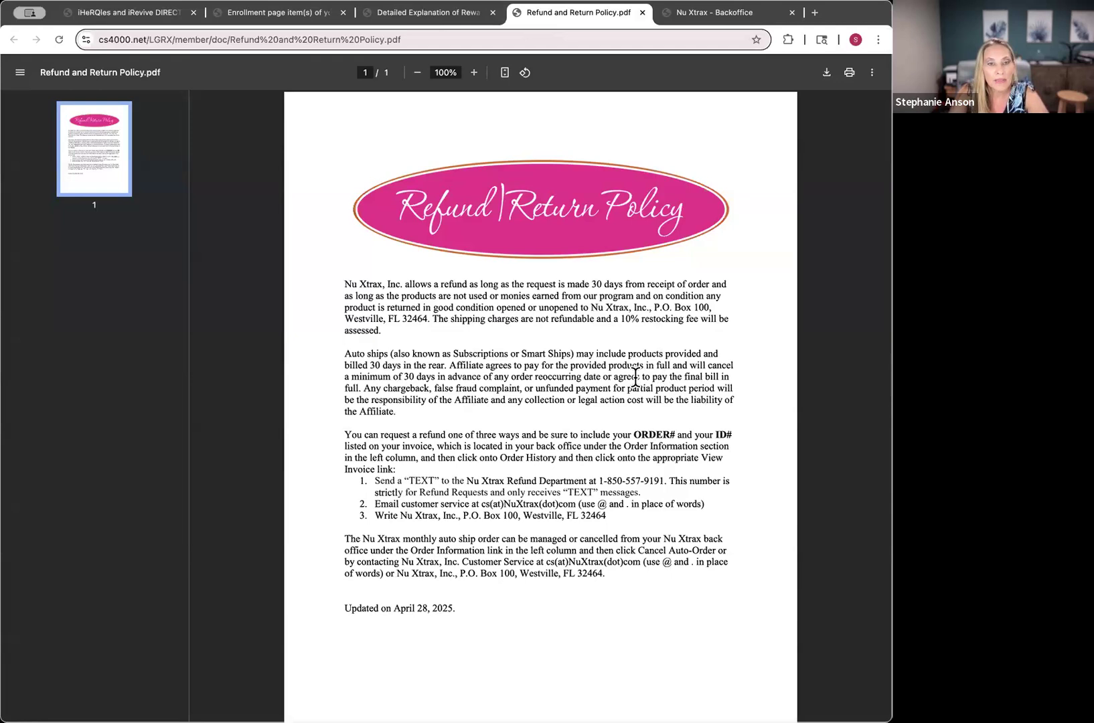
{"action": "scroll", "coordinate": [634, 377], "scroll_direction": "down", "scroll_amount": 1}
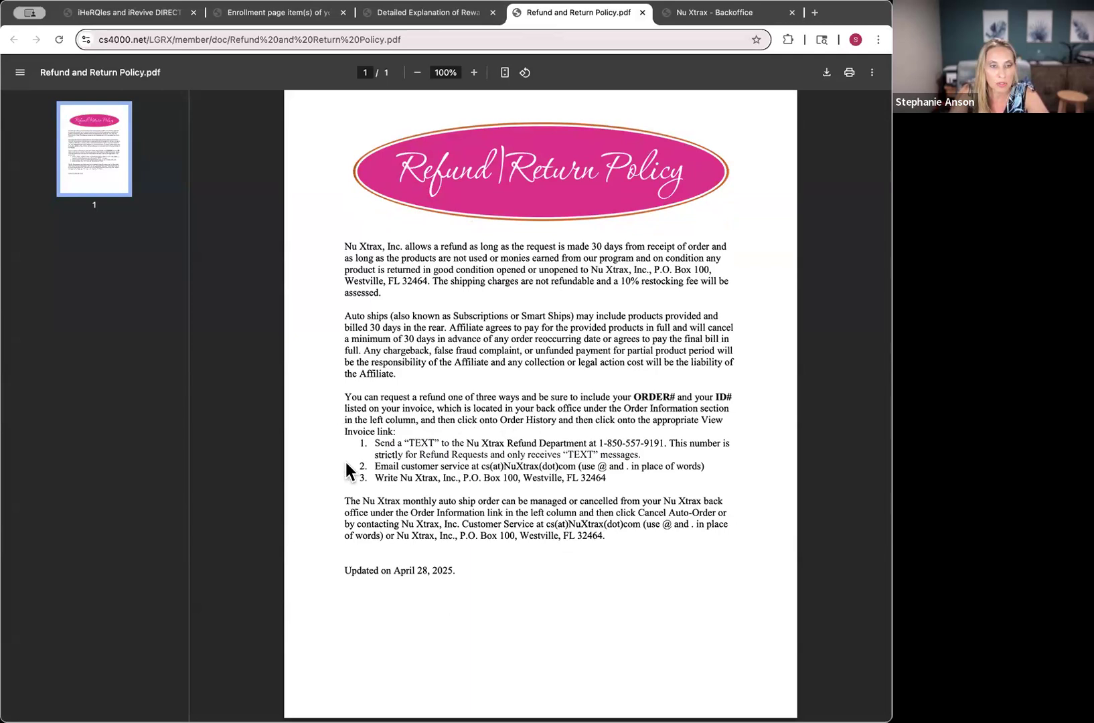
{"action": "left_click_drag", "start_coordinate": [366, 444], "coordinate": [631, 484]}
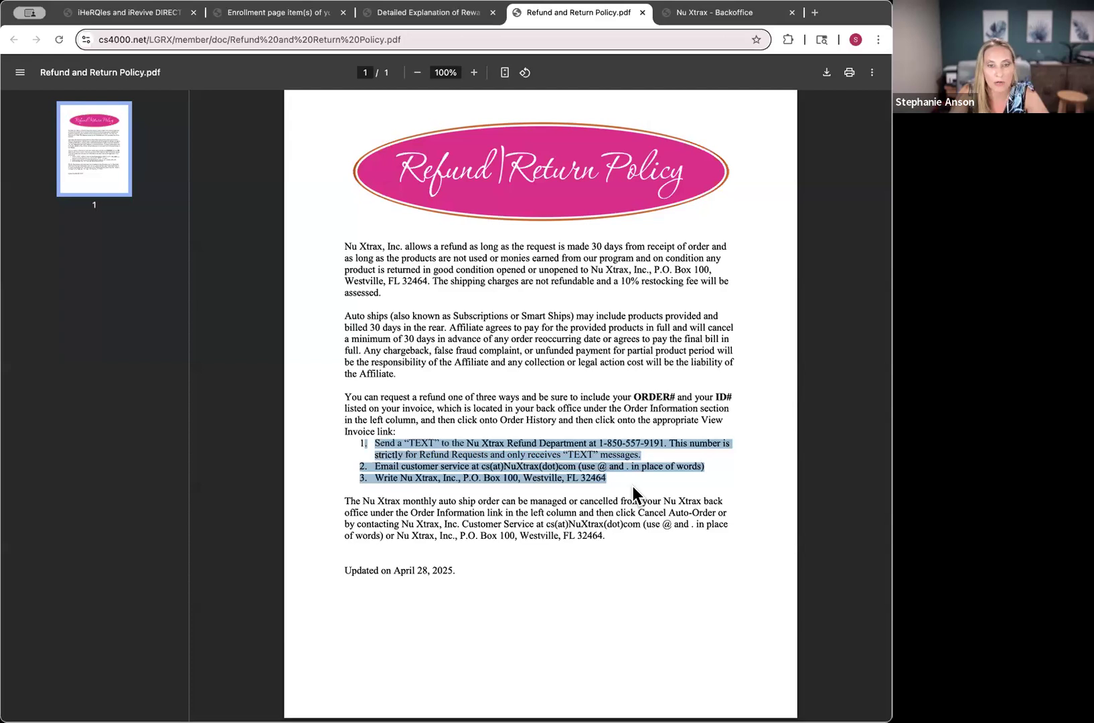
- Return to the back office, open the Documents section and choose the Detailed Explanation of Rewards Plan category
{"action": "left_click", "coordinate": [633, 486]}
{"action": "left_click", "coordinate": [735, 12]}
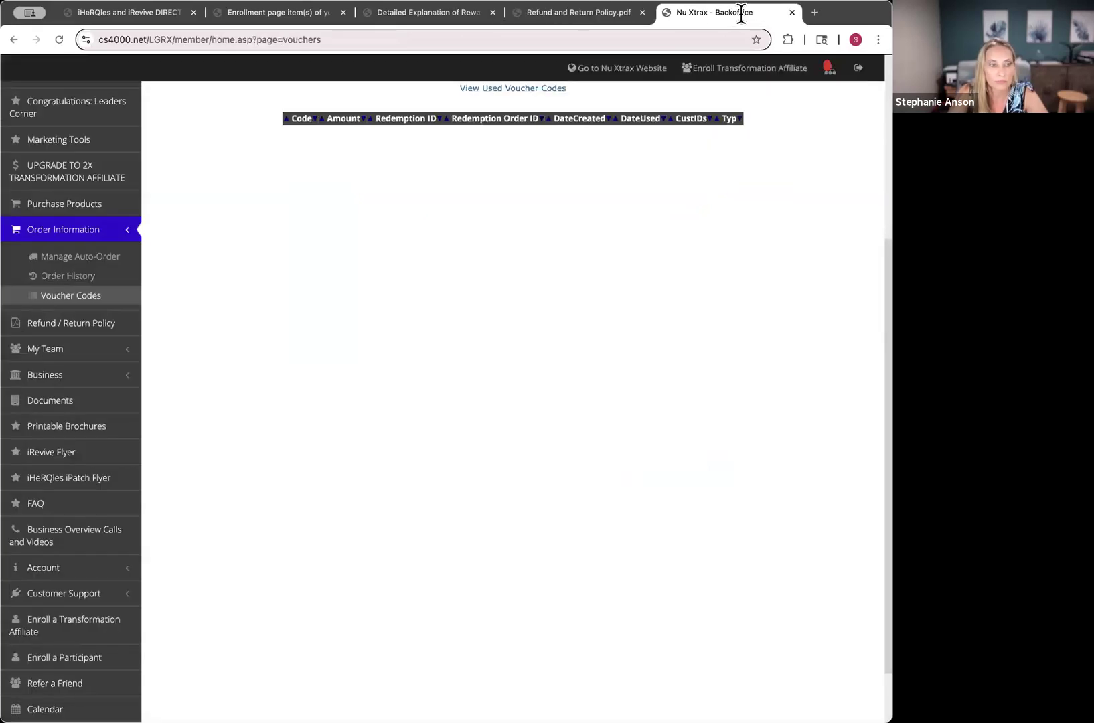
{"action": "scroll", "coordinate": [127, 368], "scroll_direction": "down", "scroll_amount": 3}
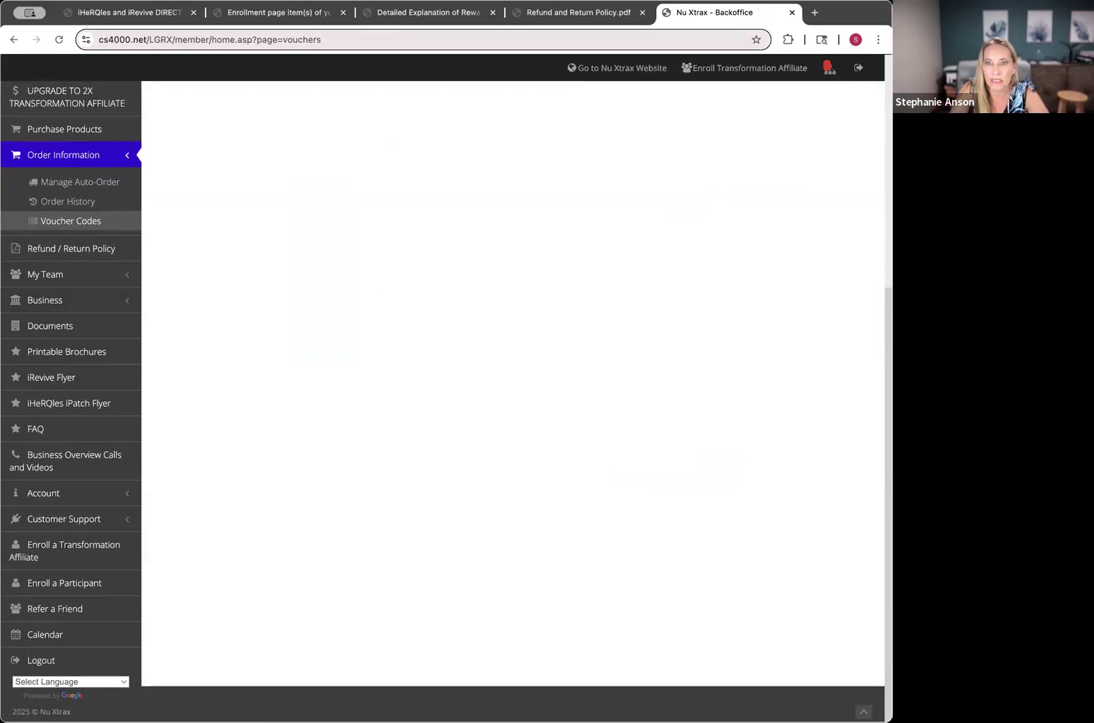
{"action": "left_click", "coordinate": [61, 334]}
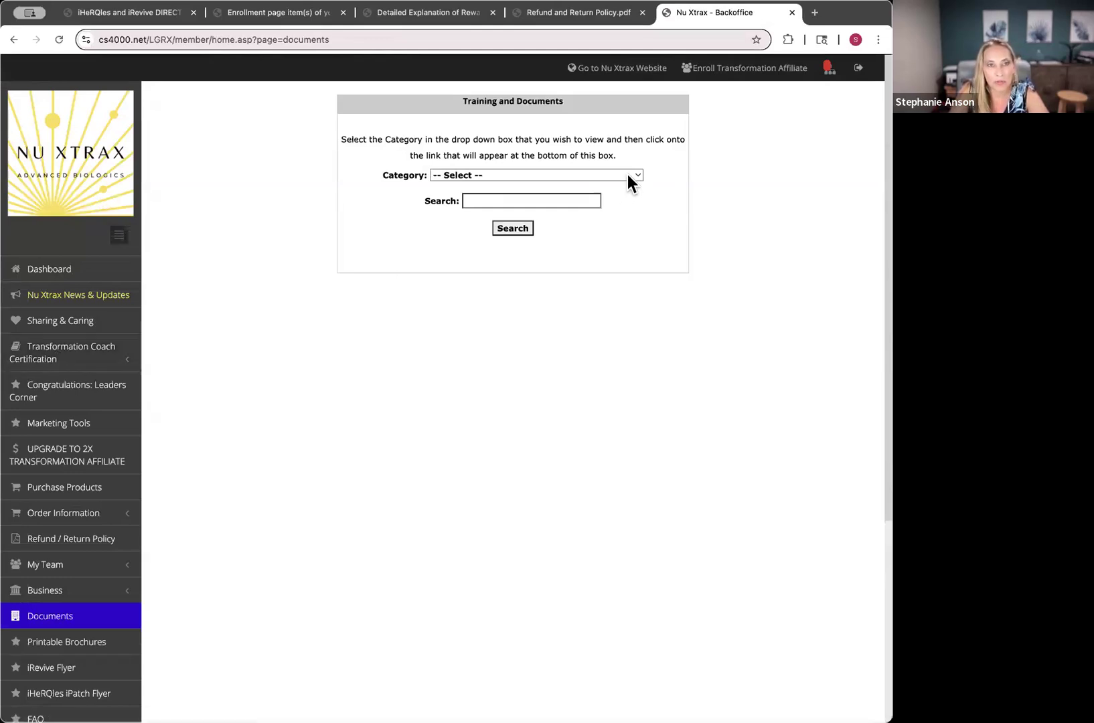
{"action": "left_click", "coordinate": [627, 175]}
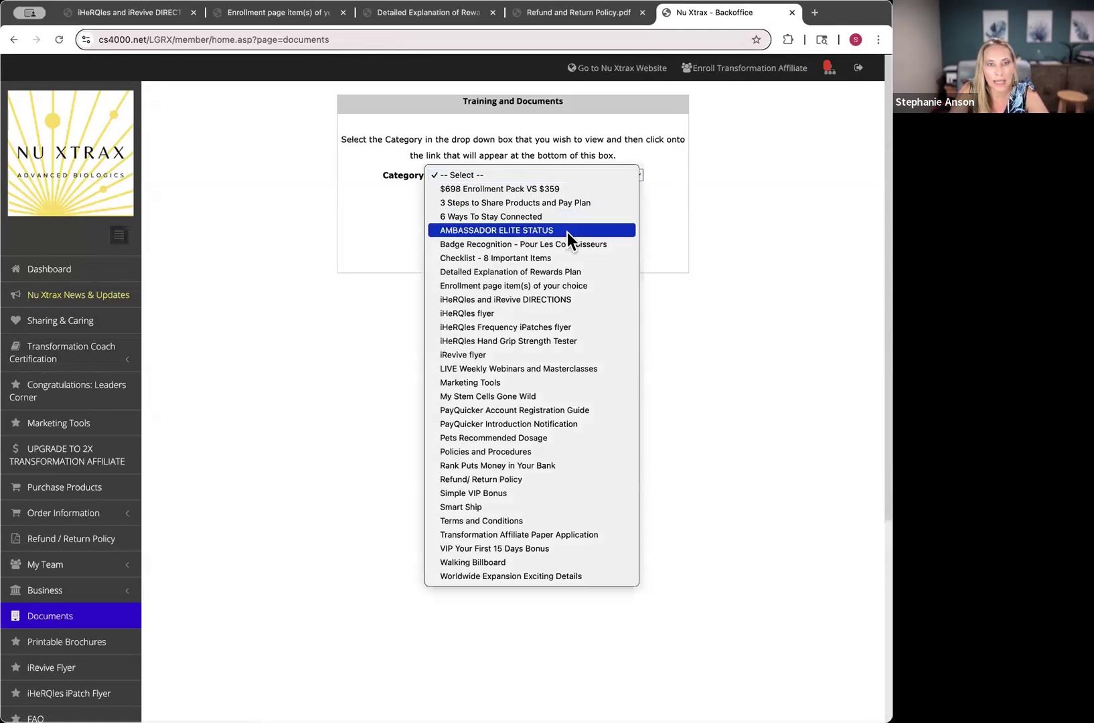
{"action": "left_click", "coordinate": [571, 272]}
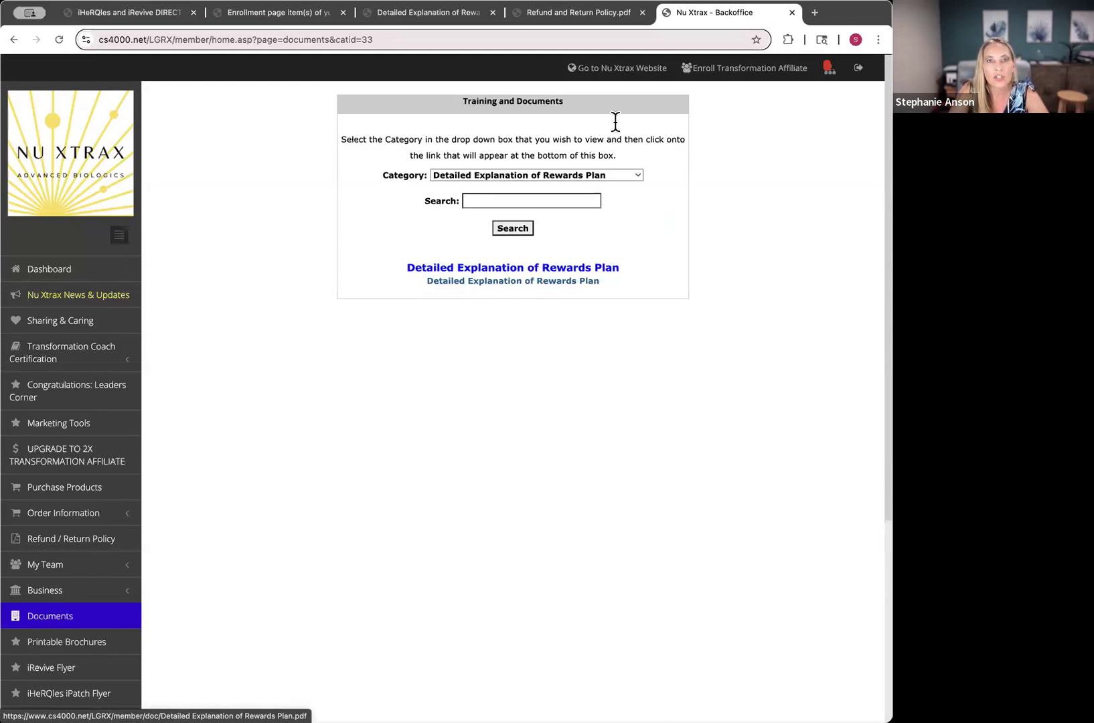
- Close the Refund and Return Policy PDF, and read the introduction and three steps in the Detailed Explanation of Rewards Plan PDF
{"action": "left_click", "coordinate": [642, 14]}
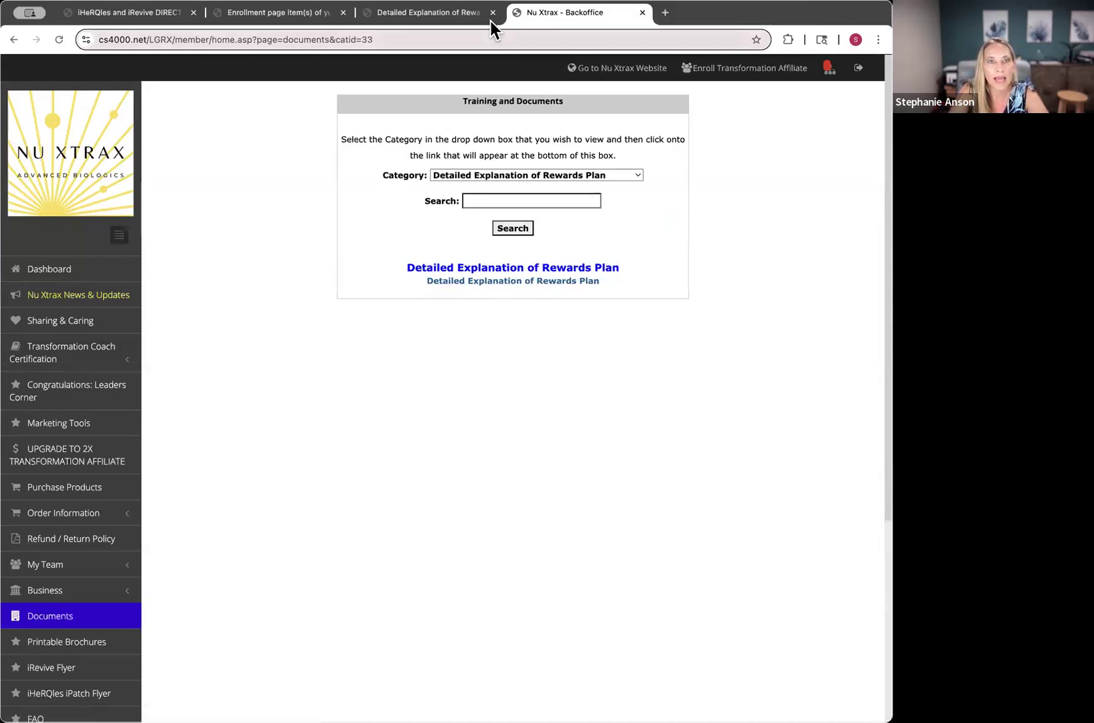
{"action": "left_click", "coordinate": [456, 16]}
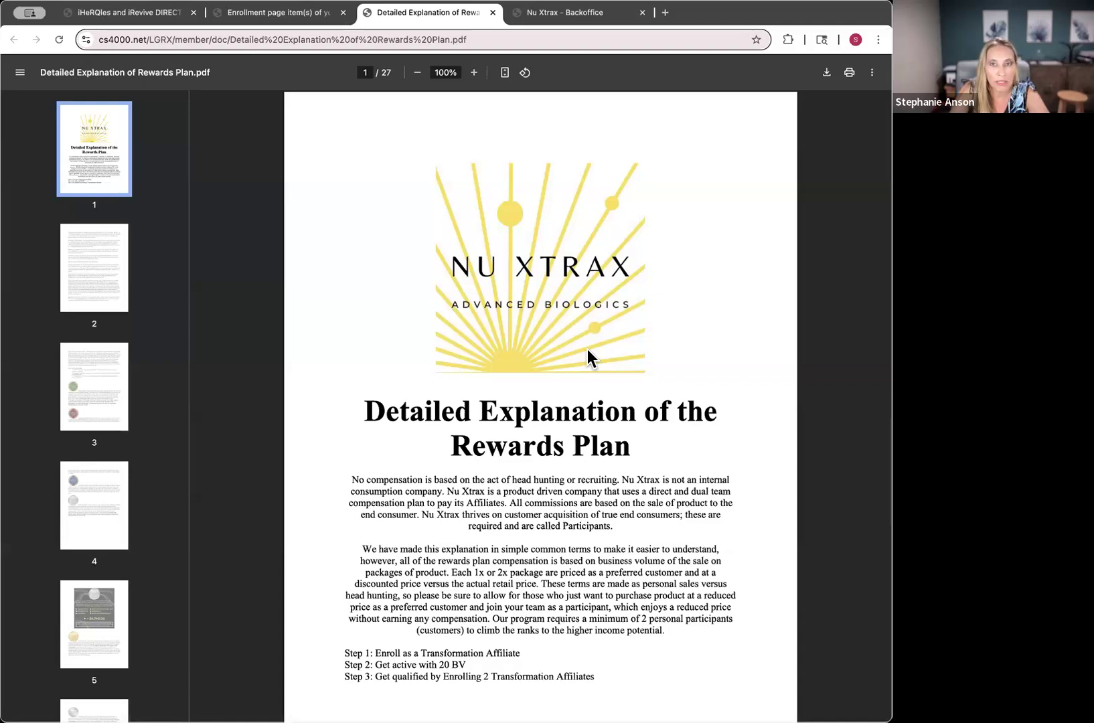
{"action": "scroll", "coordinate": [587, 353], "scroll_direction": "down", "scroll_amount": 2}
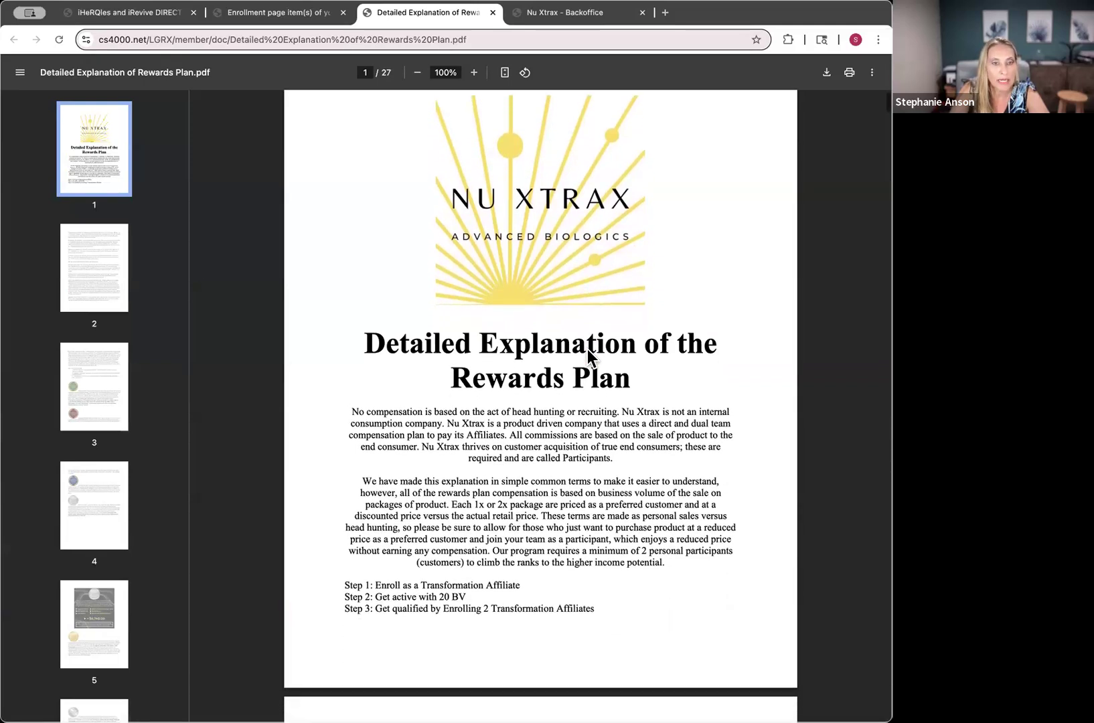
{"action": "scroll", "coordinate": [588, 350], "scroll_direction": "down", "scroll_amount": 4}
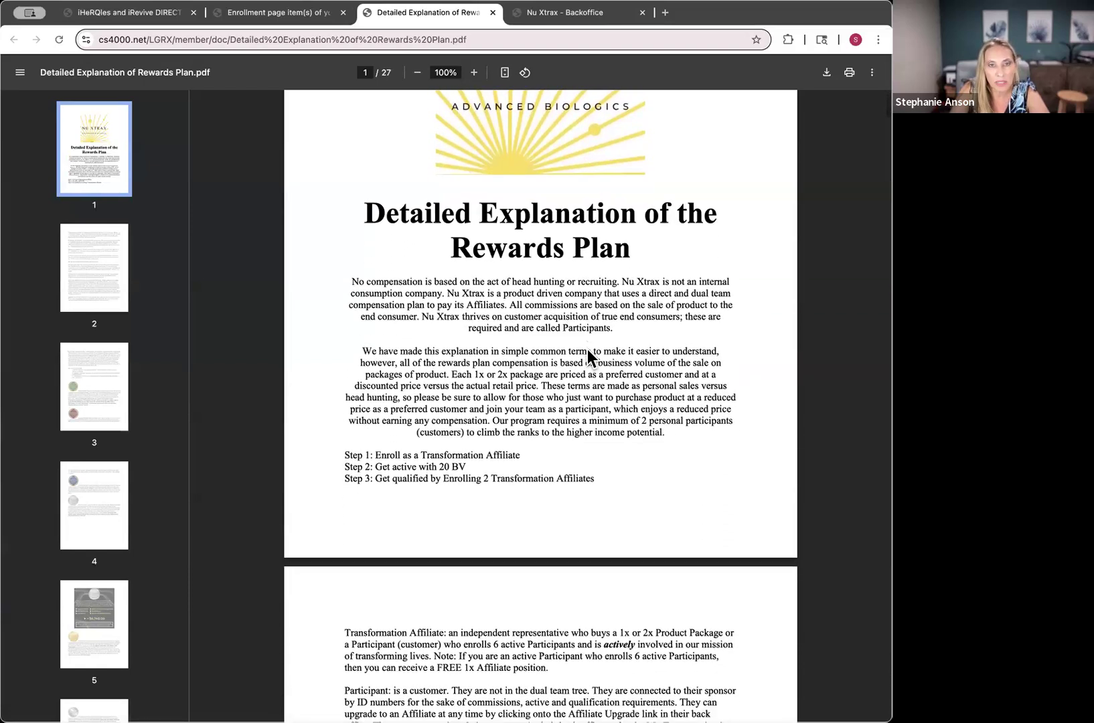
{"action": "scroll", "coordinate": [587, 349], "scroll_direction": "down", "scroll_amount": 1}
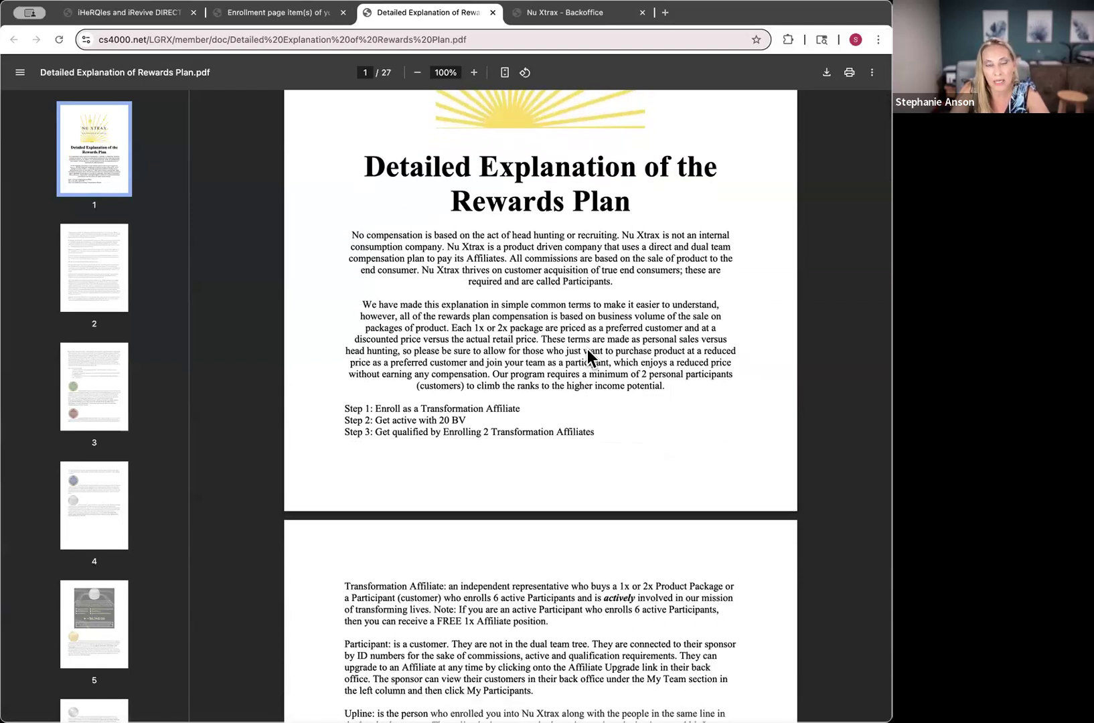
{"action": "scroll", "coordinate": [587, 349], "scroll_direction": "down", "scroll_amount": 1}
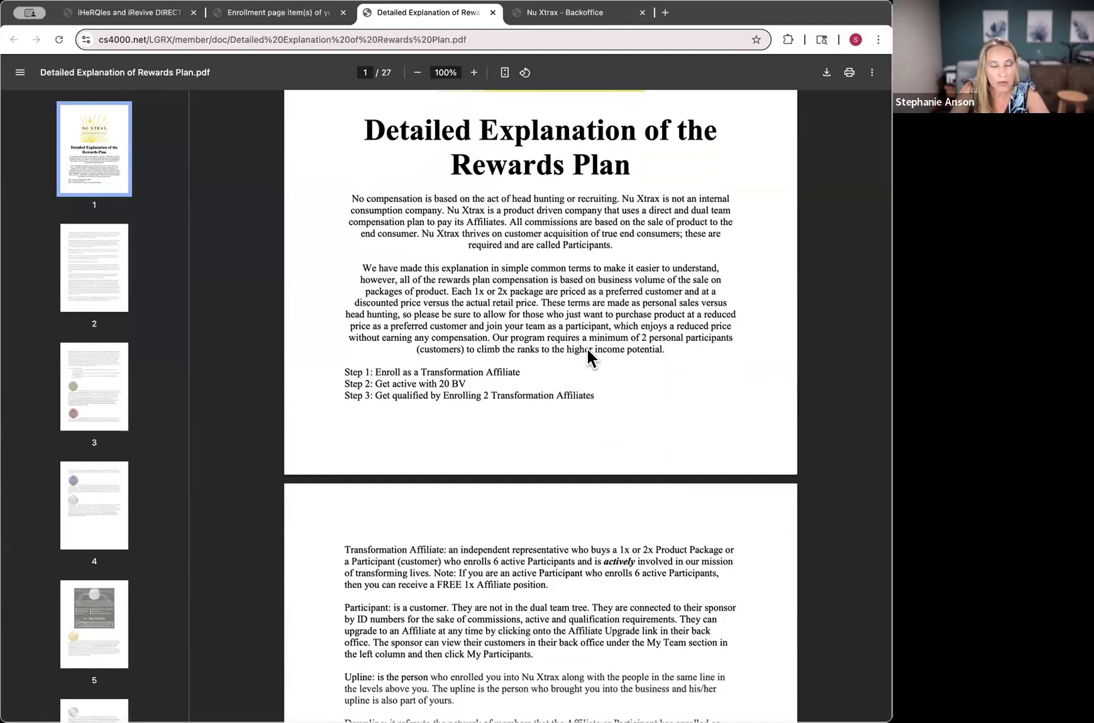
{"action": "scroll", "coordinate": [587, 349], "scroll_direction": "down", "scroll_amount": 1}
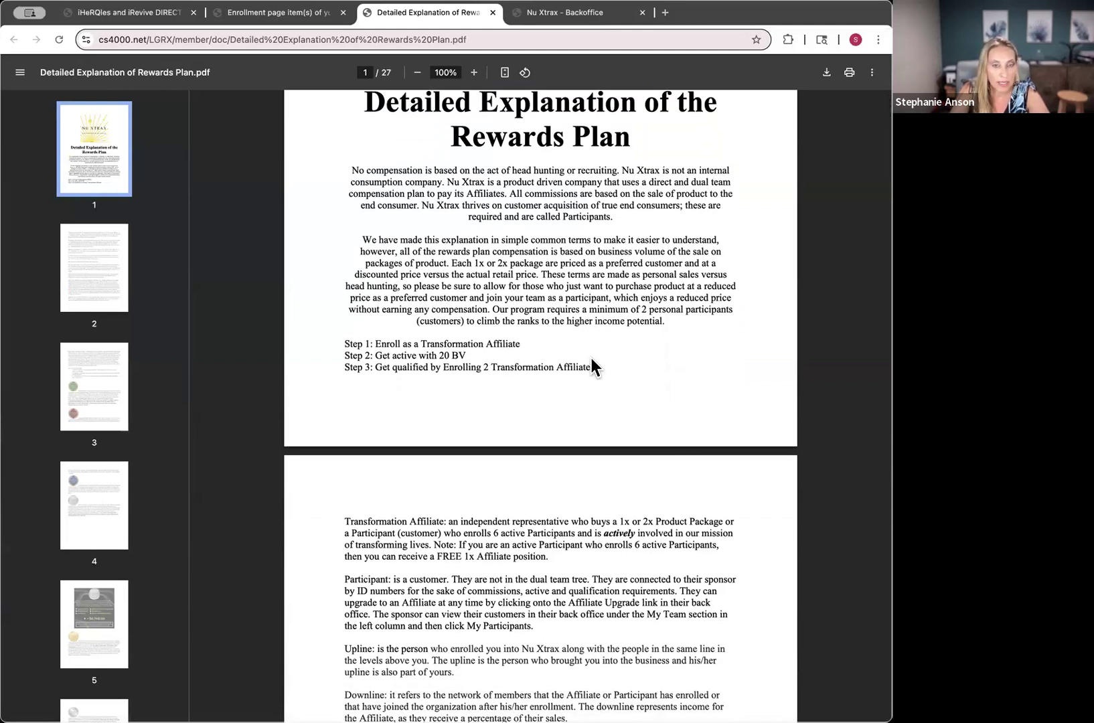
- Look through the Rewards Plan definitions and rank descriptions up to the Silver Executive earnings graphic on page 5
{"action": "scroll", "coordinate": [591, 367], "scroll_direction": "down", "scroll_amount": 1}
{"action": "scroll", "coordinate": [591, 360], "scroll_direction": "down", "scroll_amount": 9}
{"action": "scroll", "coordinate": [591, 367], "scroll_direction": "down", "scroll_amount": 20}
{"action": "scroll", "coordinate": [591, 366], "scroll_direction": "down", "scroll_amount": 14}
{"action": "scroll", "coordinate": [593, 367], "scroll_direction": "down", "scroll_amount": 13}
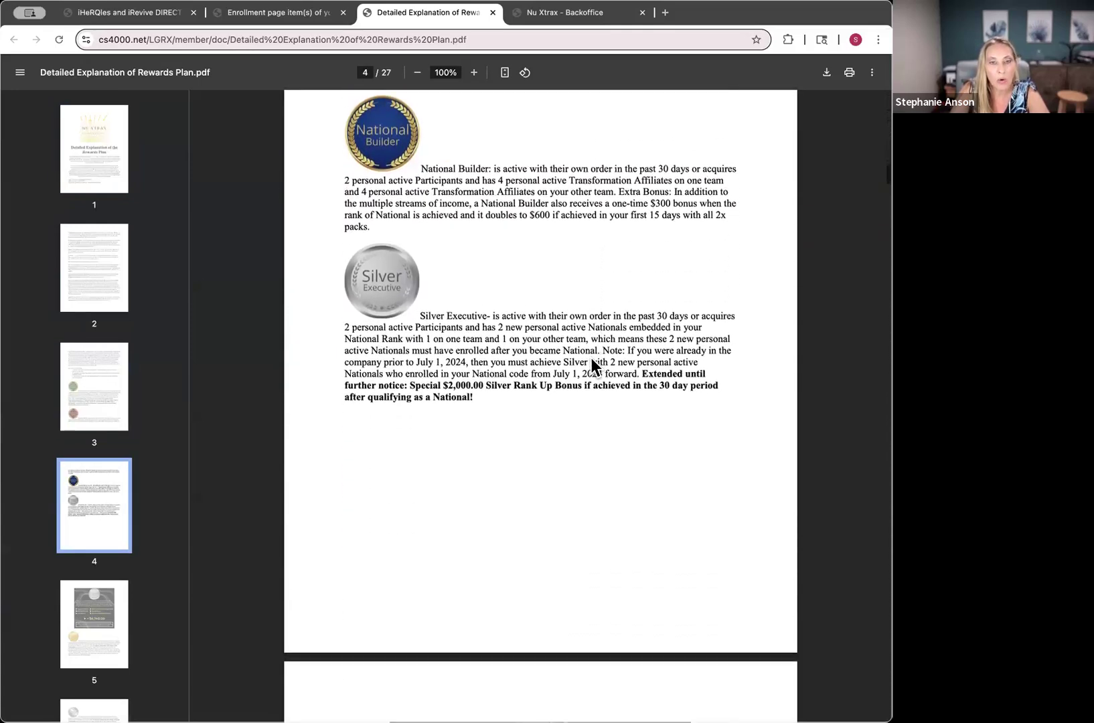
{"action": "scroll", "coordinate": [591, 362], "scroll_direction": "down", "scroll_amount": 11}
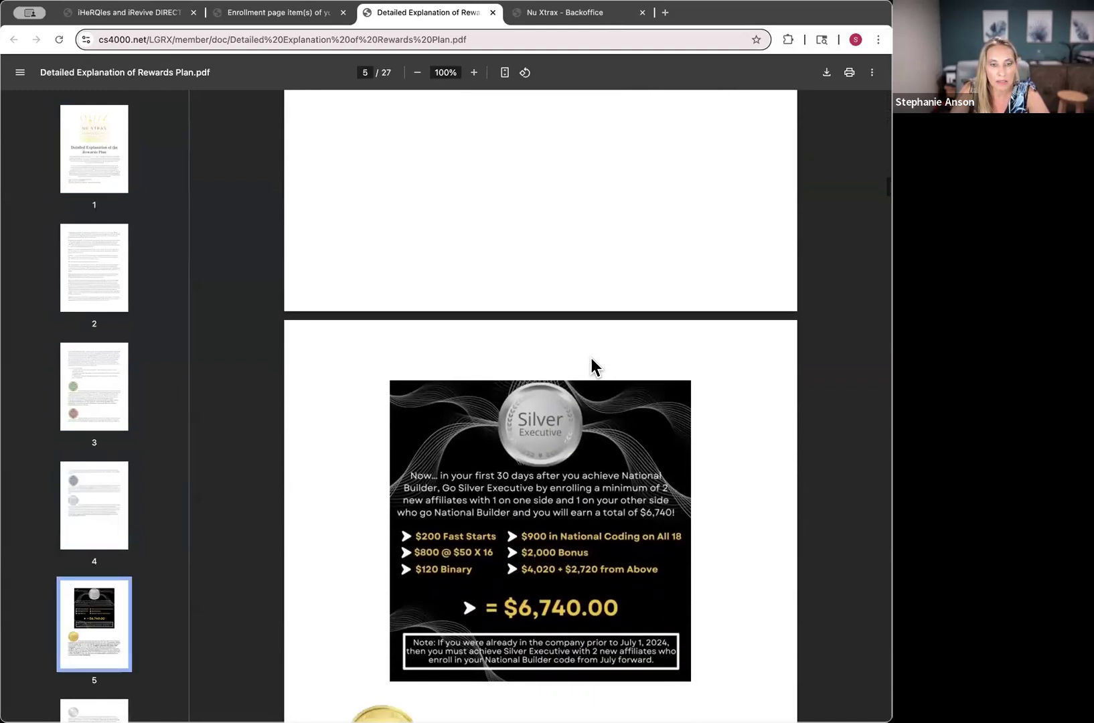
{"action": "scroll", "coordinate": [592, 367], "scroll_direction": "down", "scroll_amount": 2}
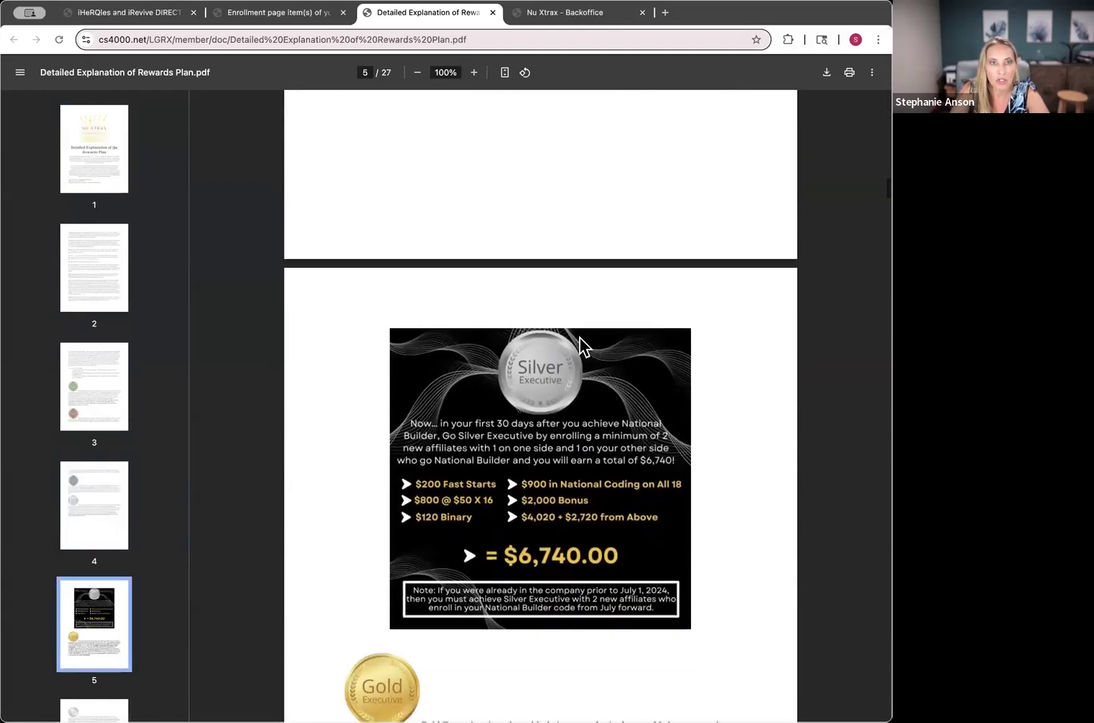
- Choose the Enrollment page item(s) of your choice category, and highlight the Participant and Transformation Affiliate enrollment headings in its PDF
{"action": "left_click", "coordinate": [517, 12]}
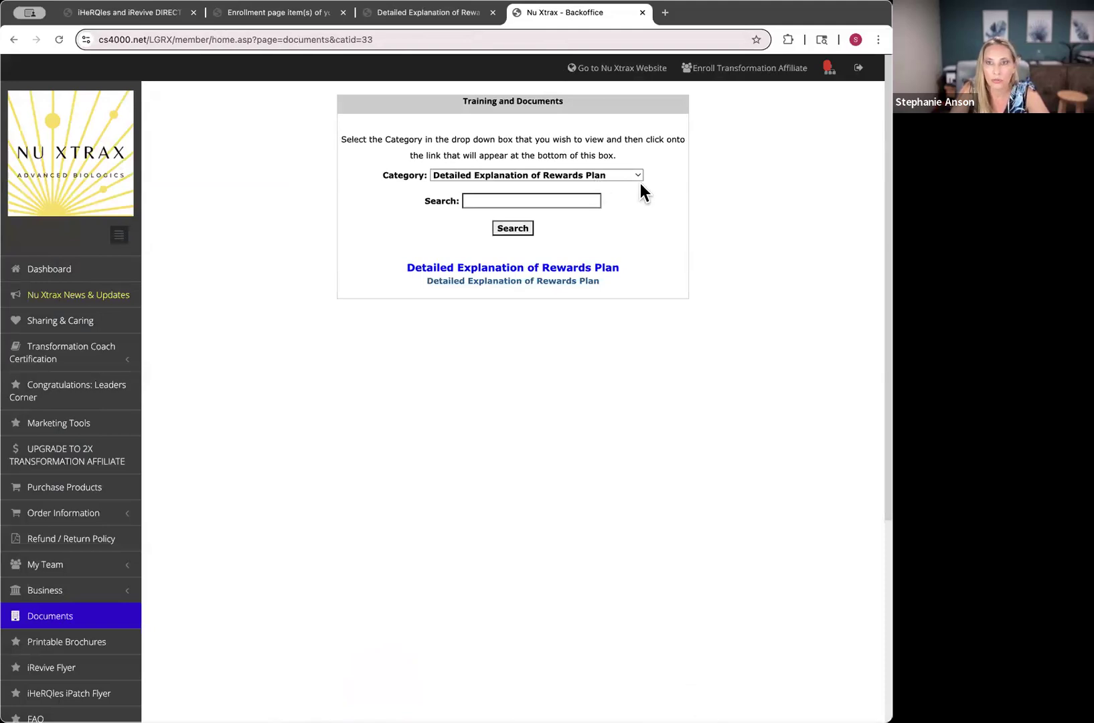
{"action": "left_click", "coordinate": [614, 175]}
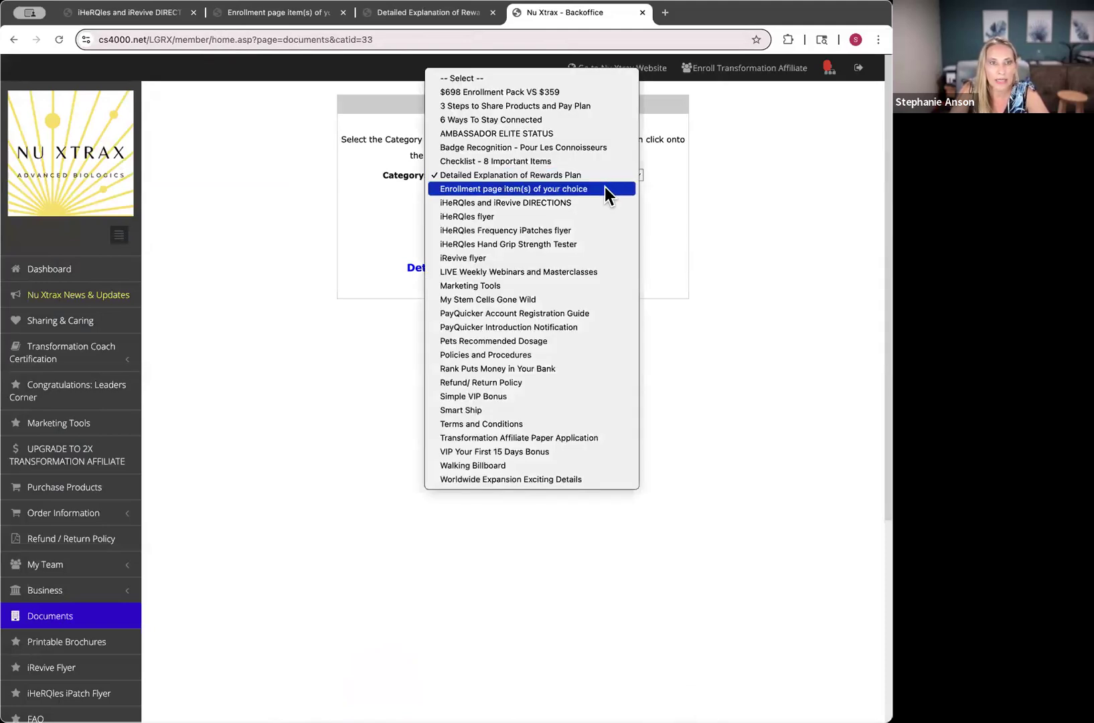
{"action": "left_click", "coordinate": [605, 188]}
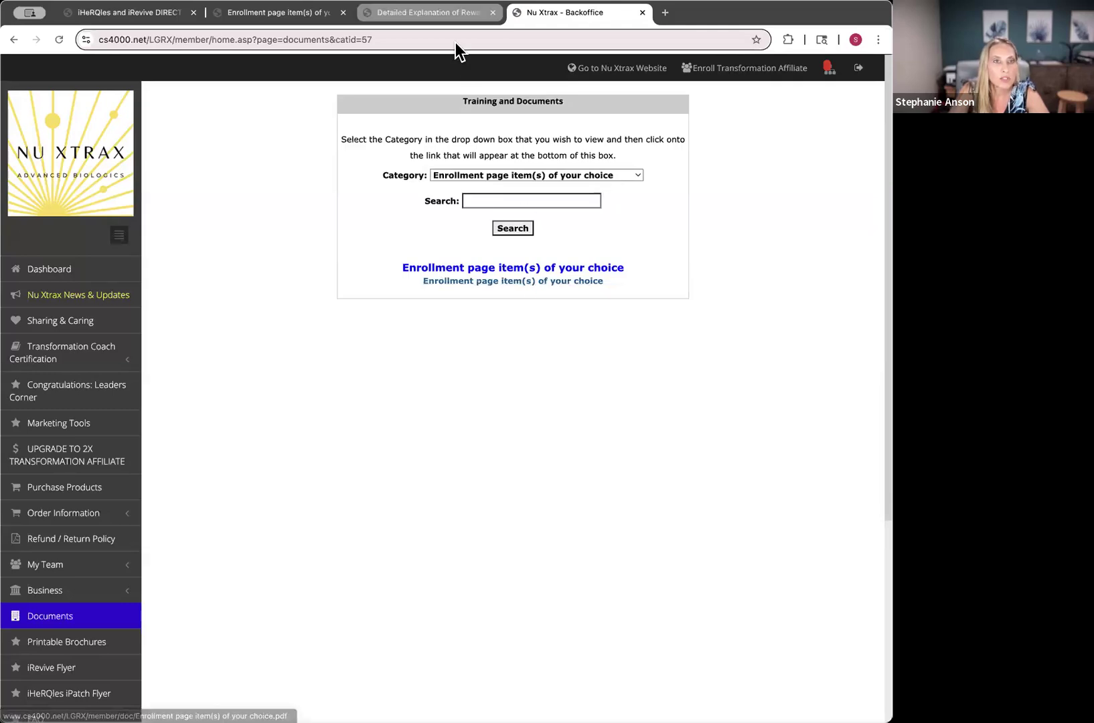
{"action": "left_click", "coordinate": [296, 9]}
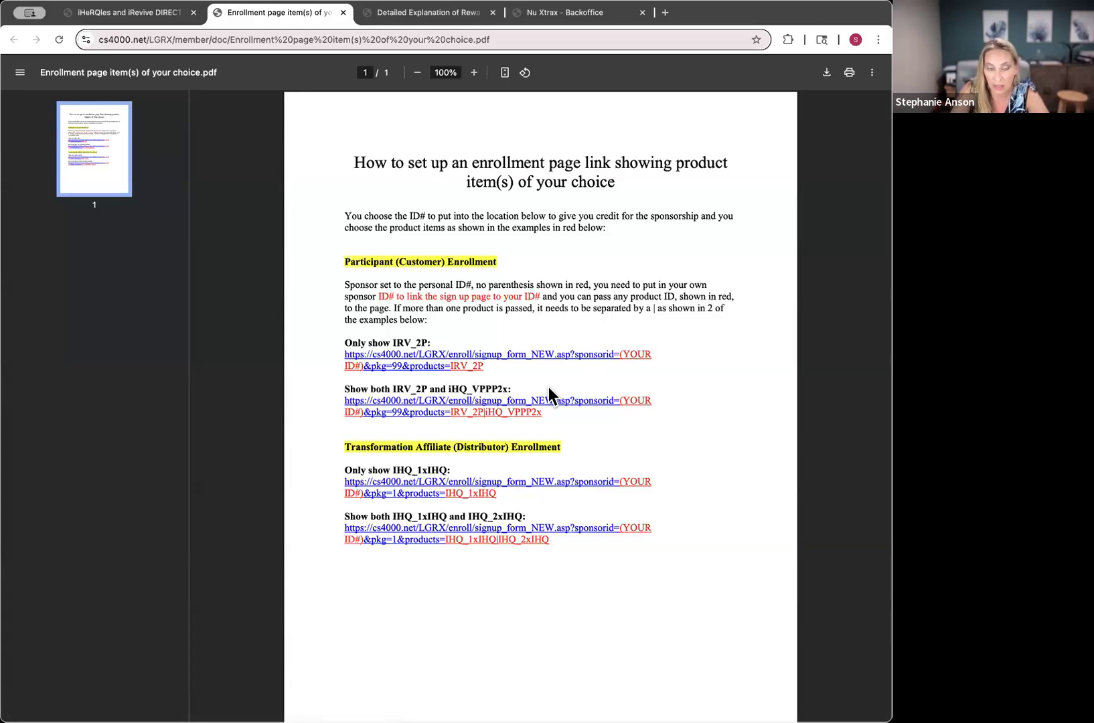
{"action": "left_click_drag", "start_coordinate": [339, 261], "coordinate": [580, 261]}
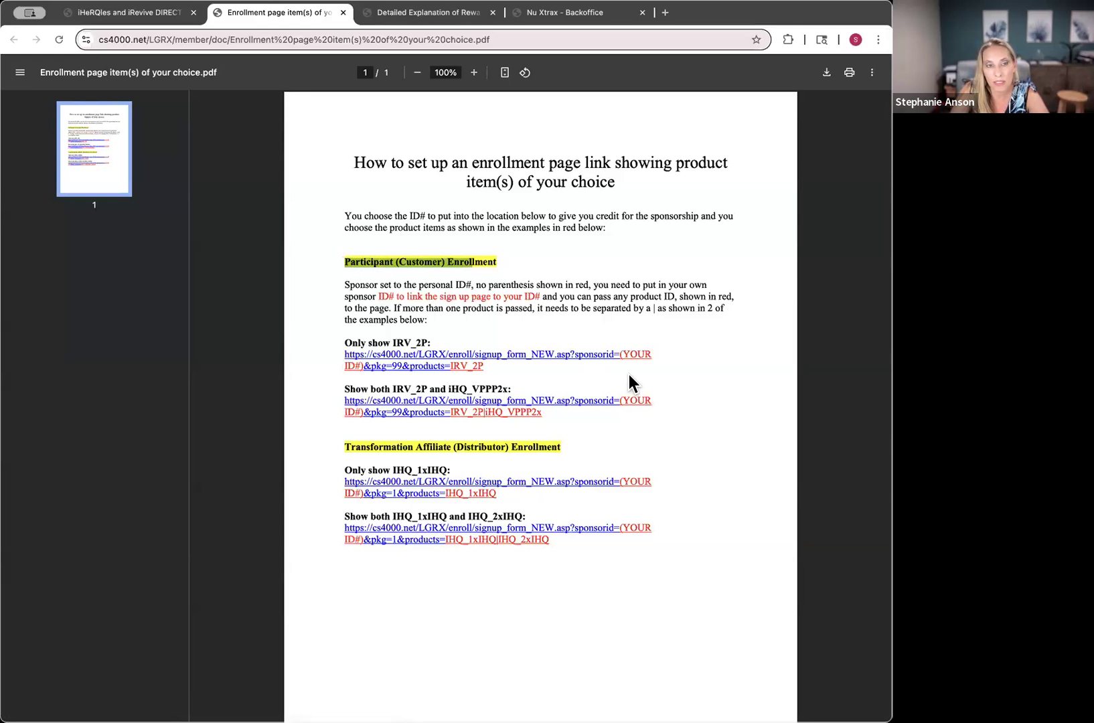
{"action": "left_click_drag", "start_coordinate": [341, 445], "coordinate": [654, 462]}
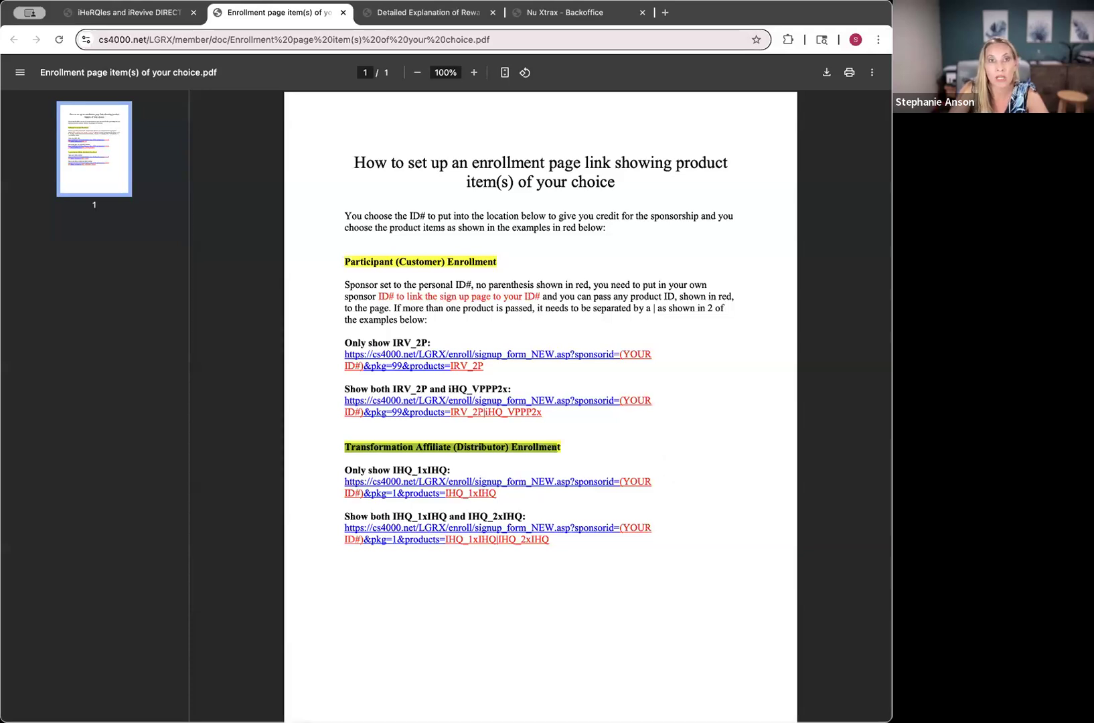
- Choose the iHeRQles and iRevive DIRECTIONS category in Documents, and open its PDF to read the product usage instructions
{"action": "left_click", "coordinate": [583, 20]}
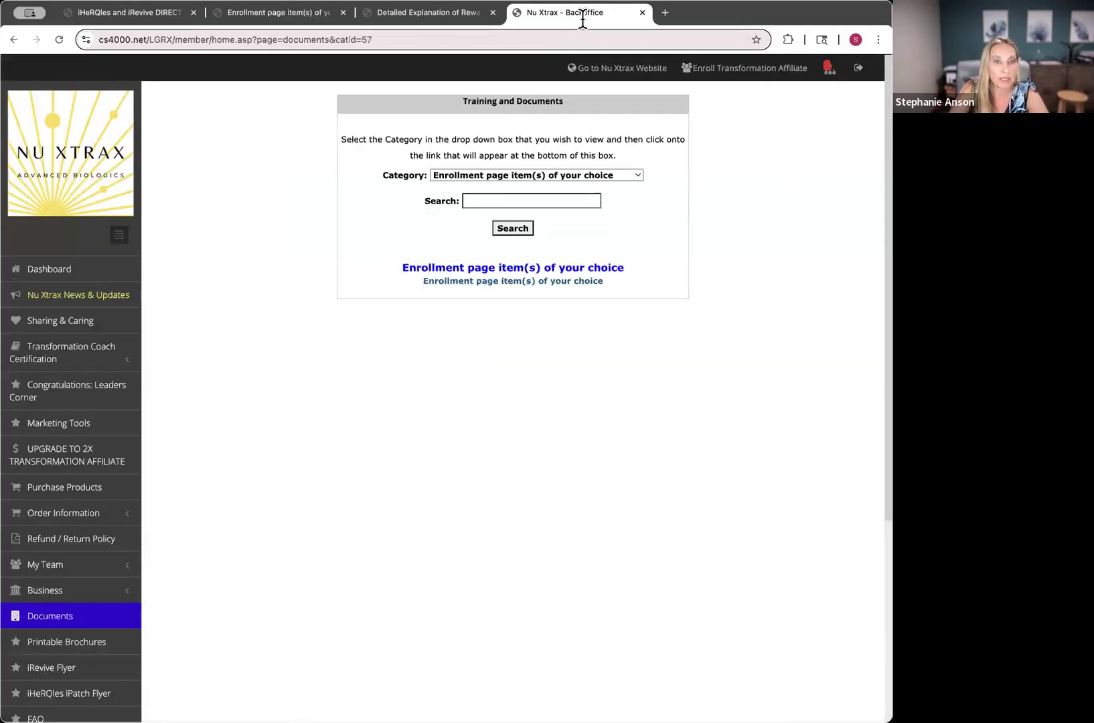
{"action": "left_click", "coordinate": [634, 175]}
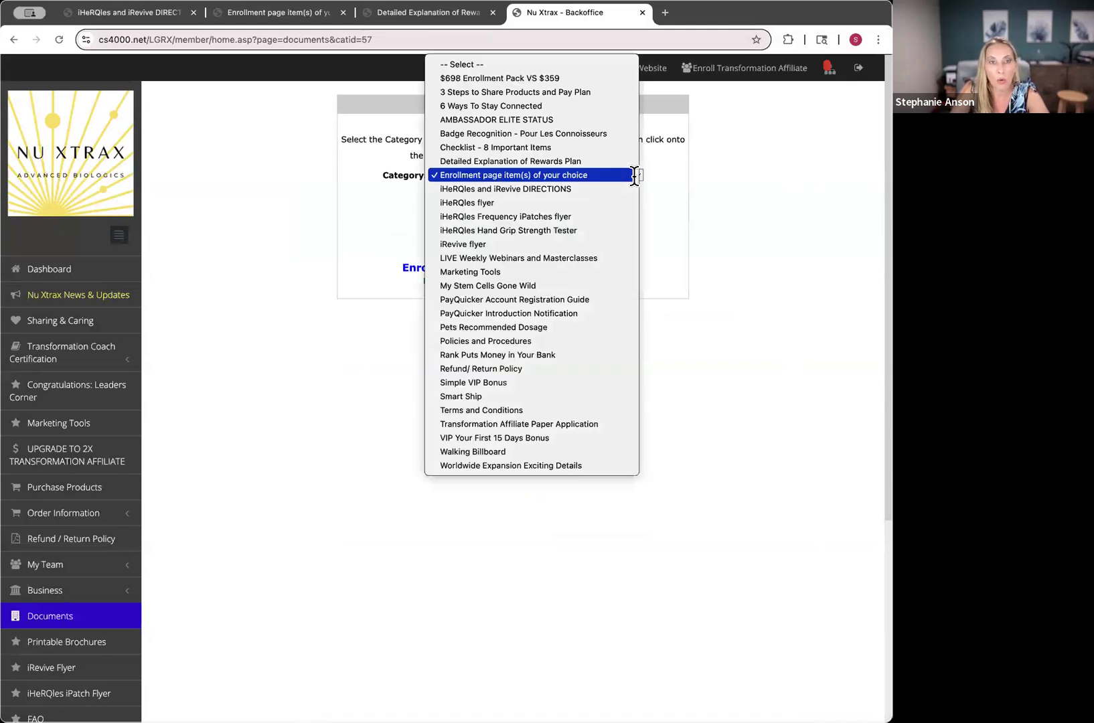
{"action": "left_click", "coordinate": [594, 188]}
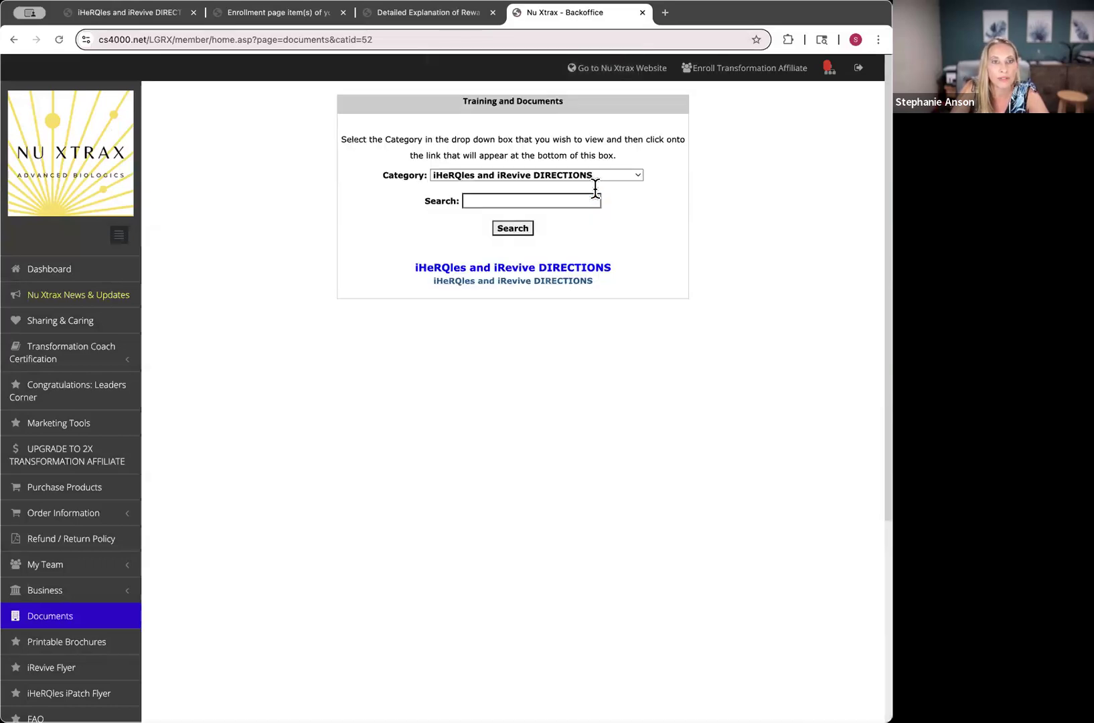
{"action": "left_click", "coordinate": [595, 261]}
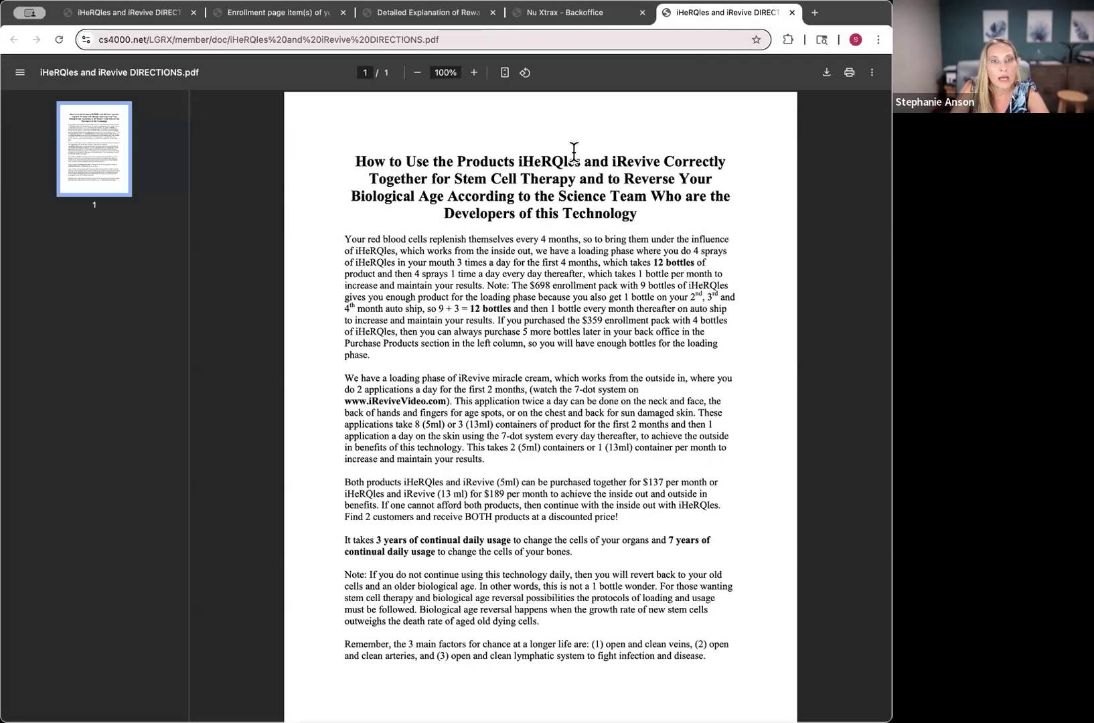
{"action": "scroll", "coordinate": [559, 446], "scroll_direction": "down", "scroll_amount": 1}
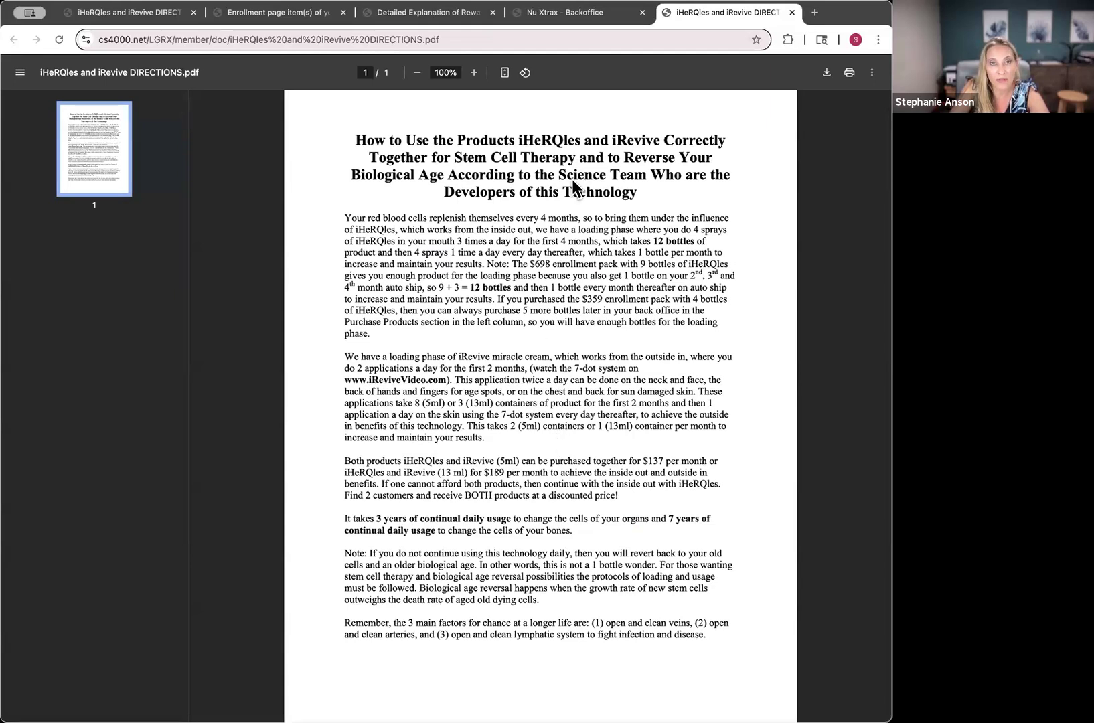
- Return to Training and Documents and look over the list of available document categories without changing the selection
{"action": "left_click", "coordinate": [596, 14]}
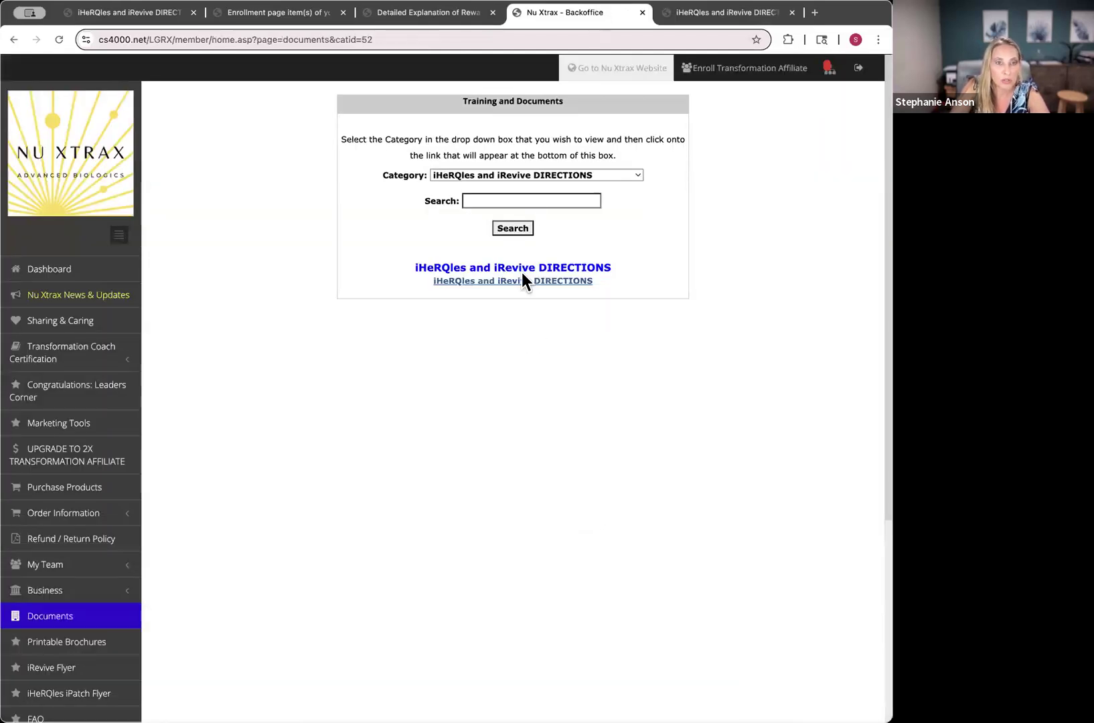
{"action": "left_click", "coordinate": [584, 175]}
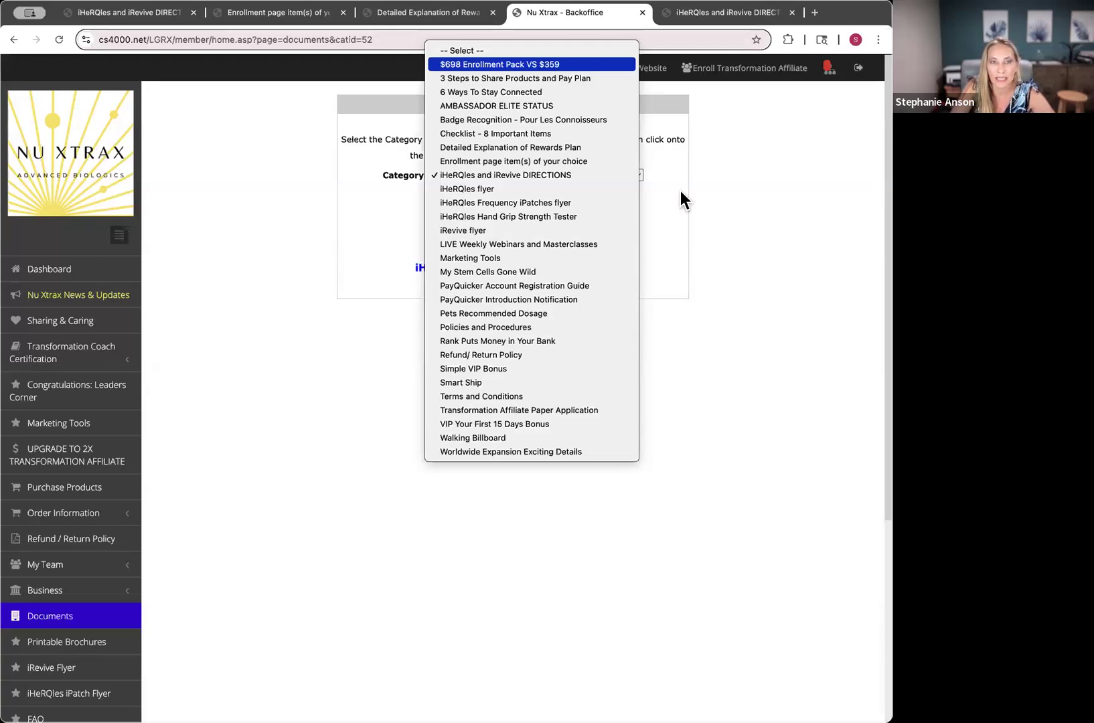
{"action": "left_click", "coordinate": [784, 297]}
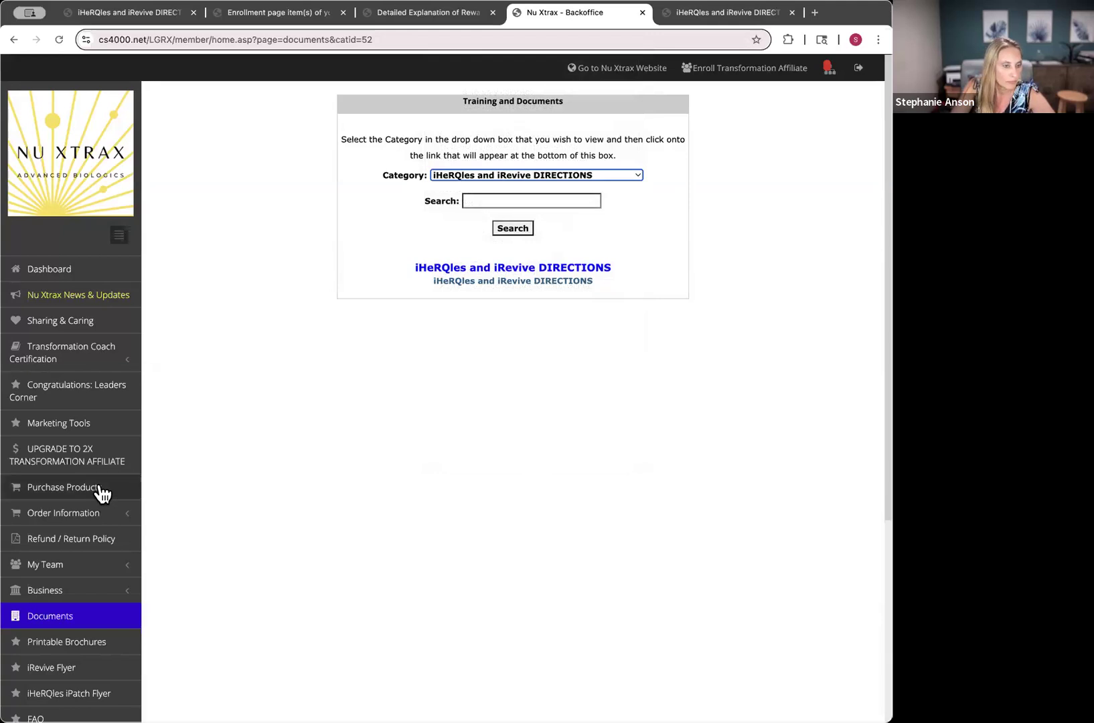
- Review the remaining back office sections and open the FAQ page
{"action": "scroll", "coordinate": [100, 492], "scroll_direction": "down", "scroll_amount": 5}
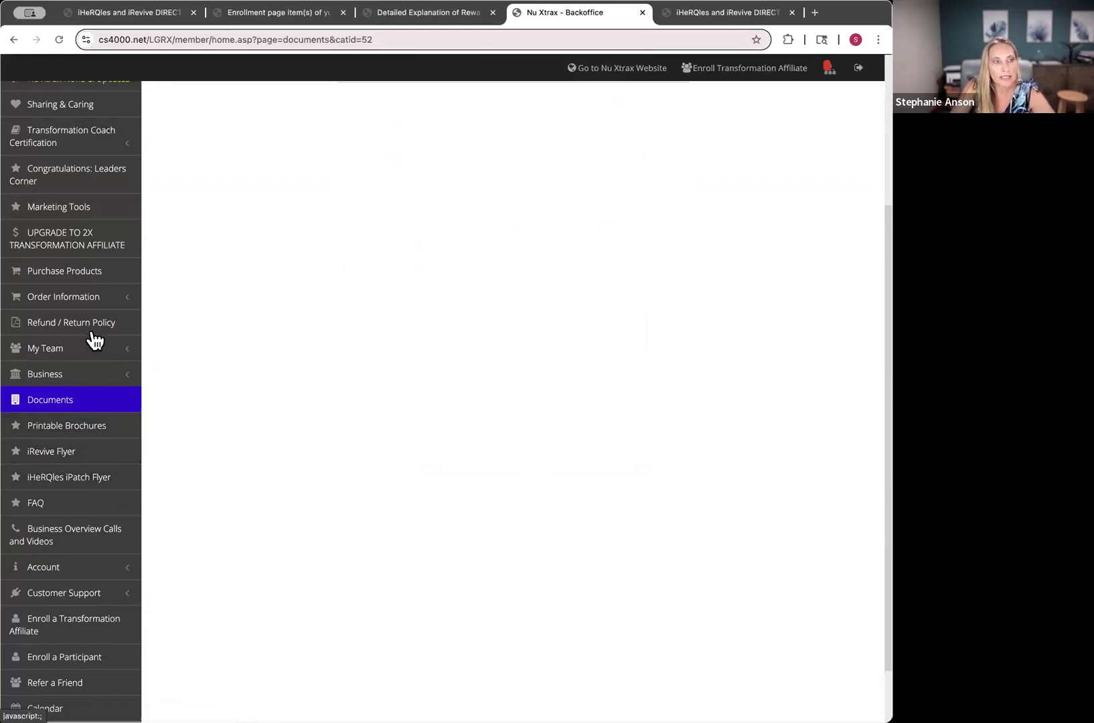
{"action": "scroll", "coordinate": [90, 308], "scroll_direction": "up", "scroll_amount": 2}
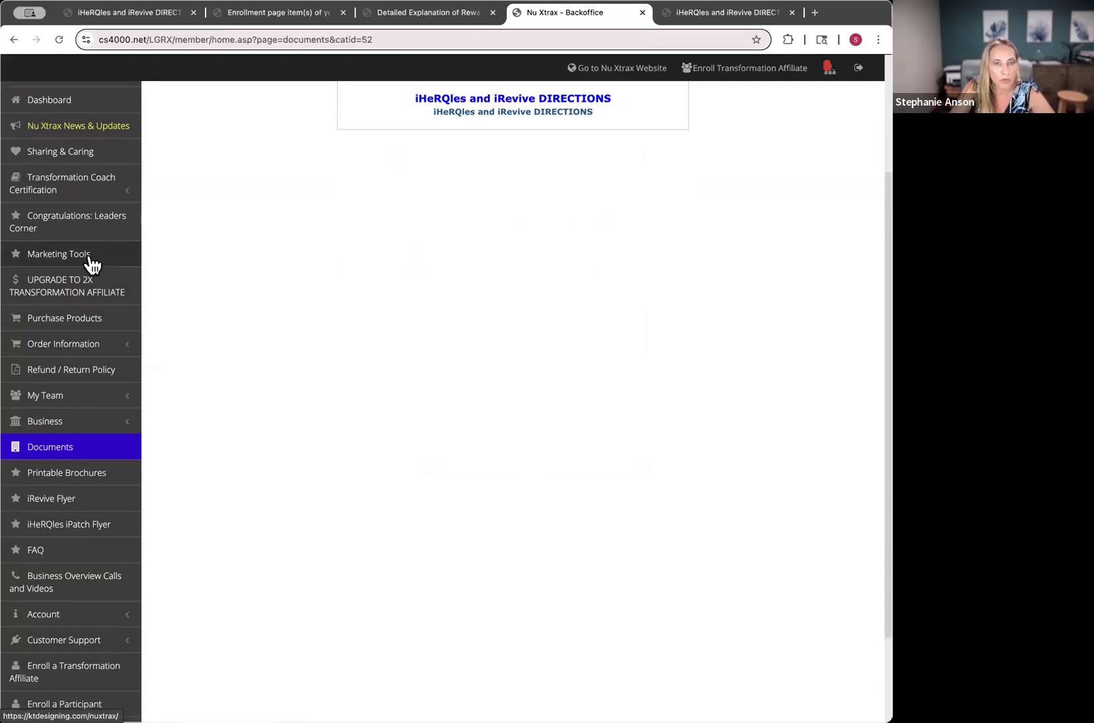
{"action": "scroll", "coordinate": [110, 265], "scroll_direction": "down", "scroll_amount": 1}
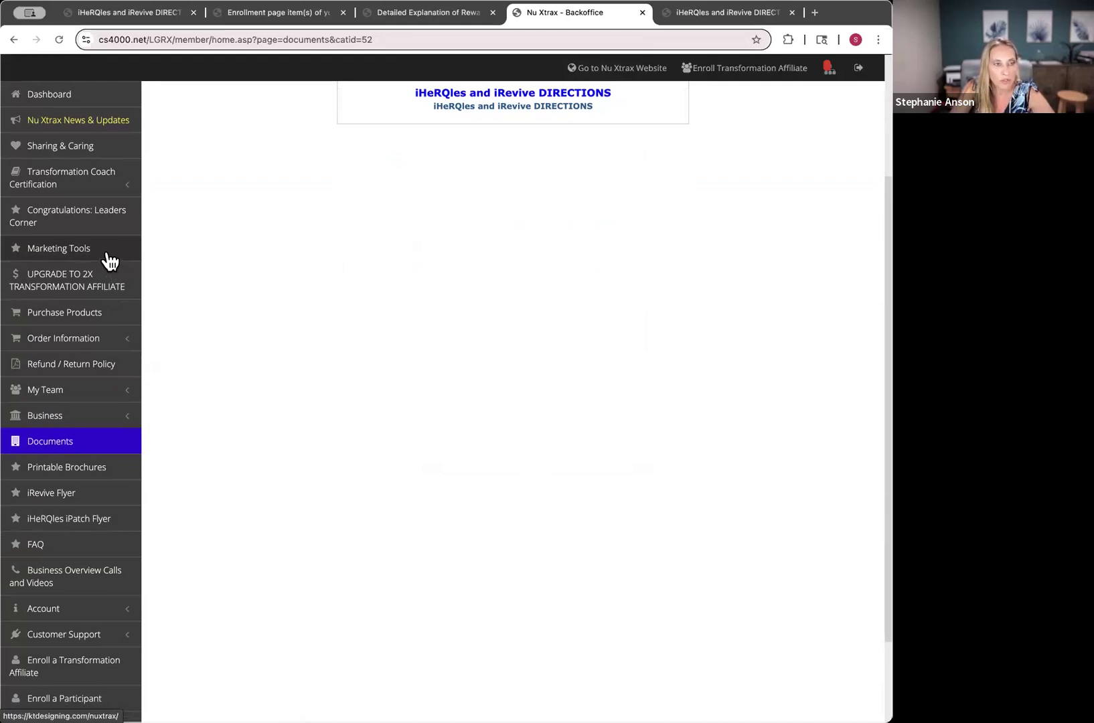
{"action": "scroll", "coordinate": [111, 261], "scroll_direction": "down", "scroll_amount": 2}
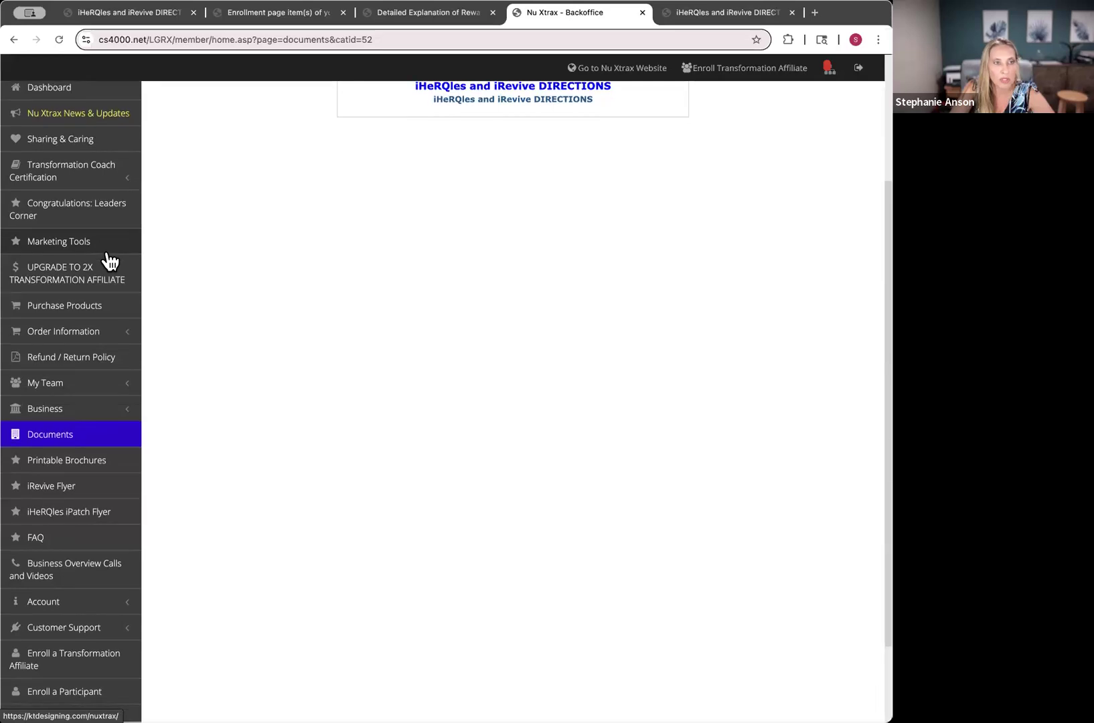
{"action": "scroll", "coordinate": [111, 262], "scroll_direction": "down", "scroll_amount": 10}
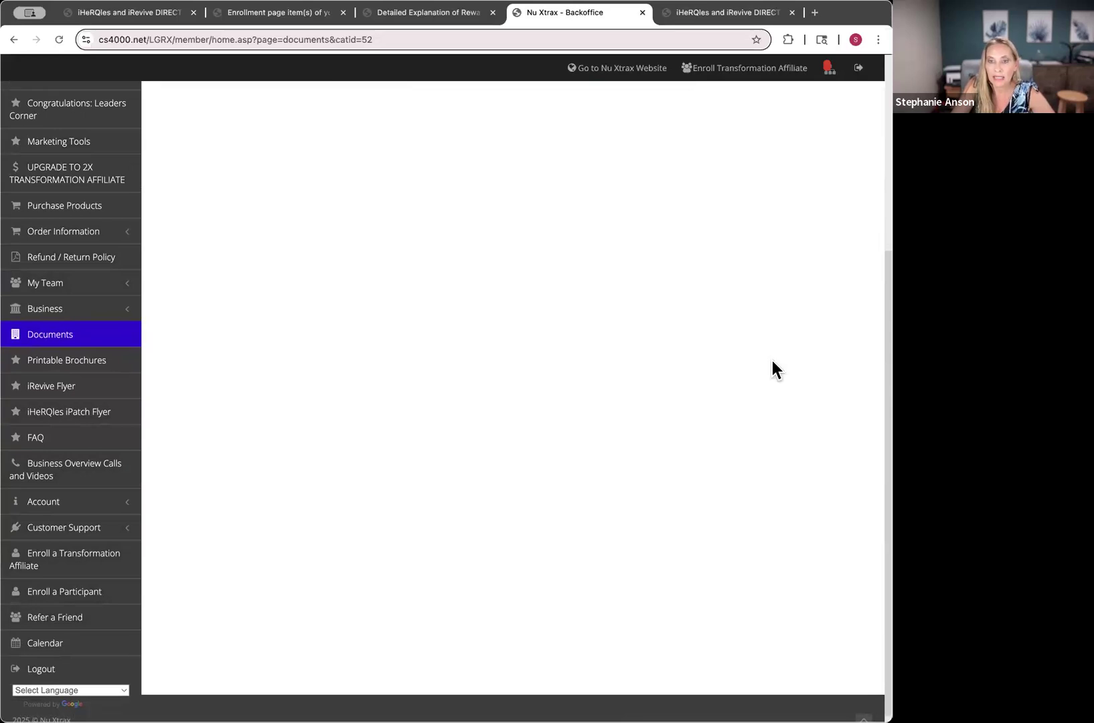
{"action": "left_click", "coordinate": [45, 442]}
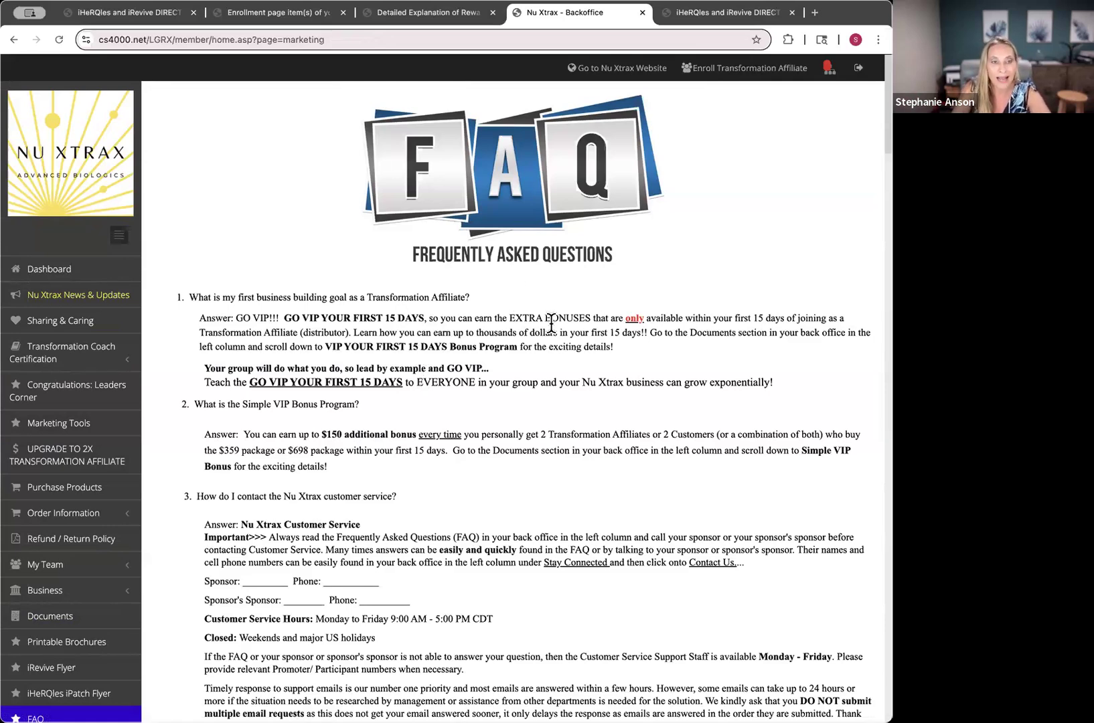
- Read the FAQ answers on the first business building goal, the Simple VIP Bonus Program and contacting Nu Xtrax customer service
{"action": "scroll", "coordinate": [539, 339], "scroll_direction": "down", "scroll_amount": 2}
{"action": "scroll", "coordinate": [539, 339], "scroll_direction": "down", "scroll_amount": 1}
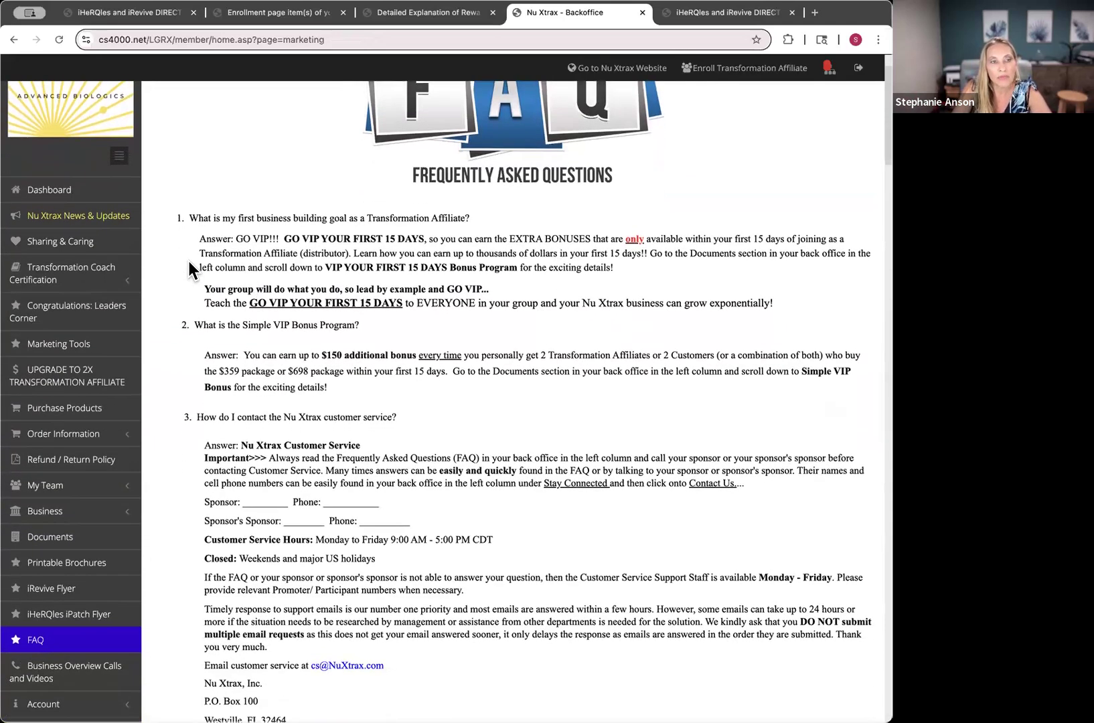
{"action": "scroll", "coordinate": [427, 277], "scroll_direction": "down", "scroll_amount": 2}
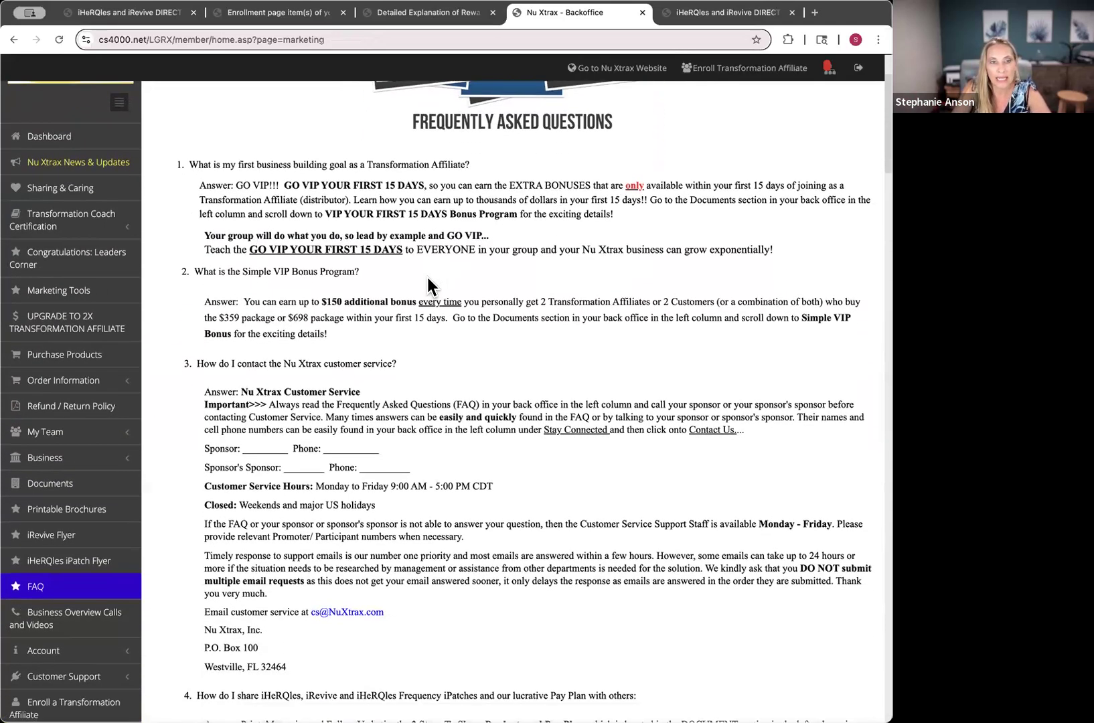
{"action": "scroll", "coordinate": [427, 285], "scroll_direction": "down", "scroll_amount": 1}
{"action": "scroll", "coordinate": [360, 300], "scroll_direction": "down", "scroll_amount": 1}
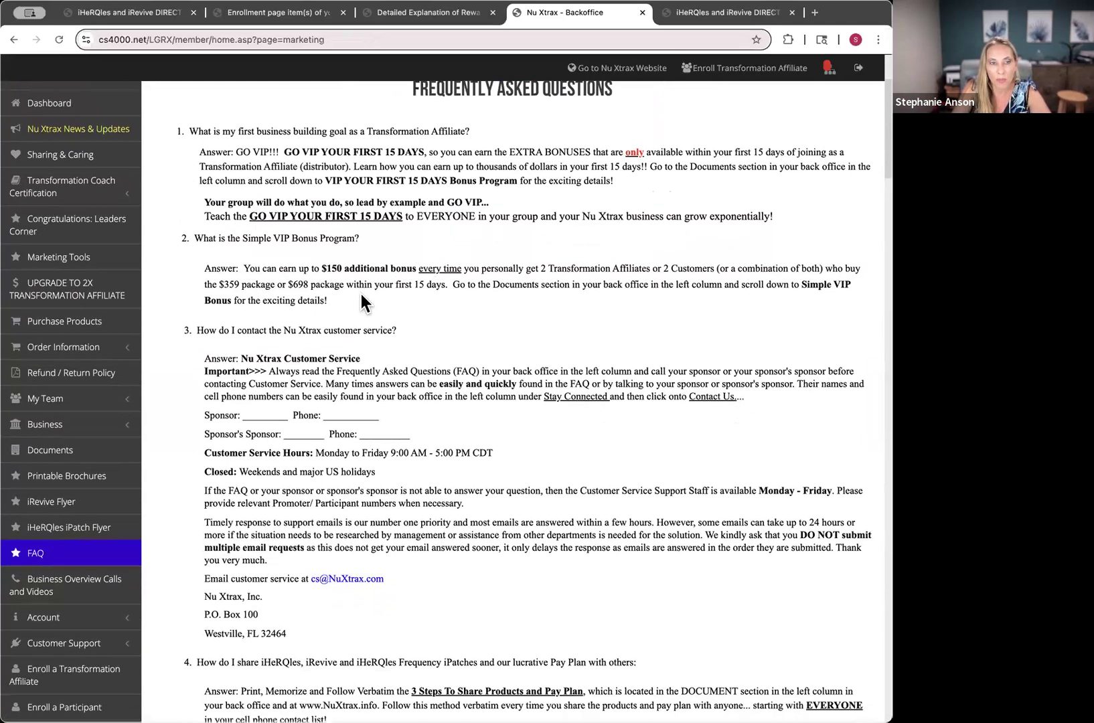
{"action": "scroll", "coordinate": [361, 294], "scroll_direction": "down", "scroll_amount": 1}
{"action": "scroll", "coordinate": [375, 296], "scroll_direction": "down", "scroll_amount": 1}
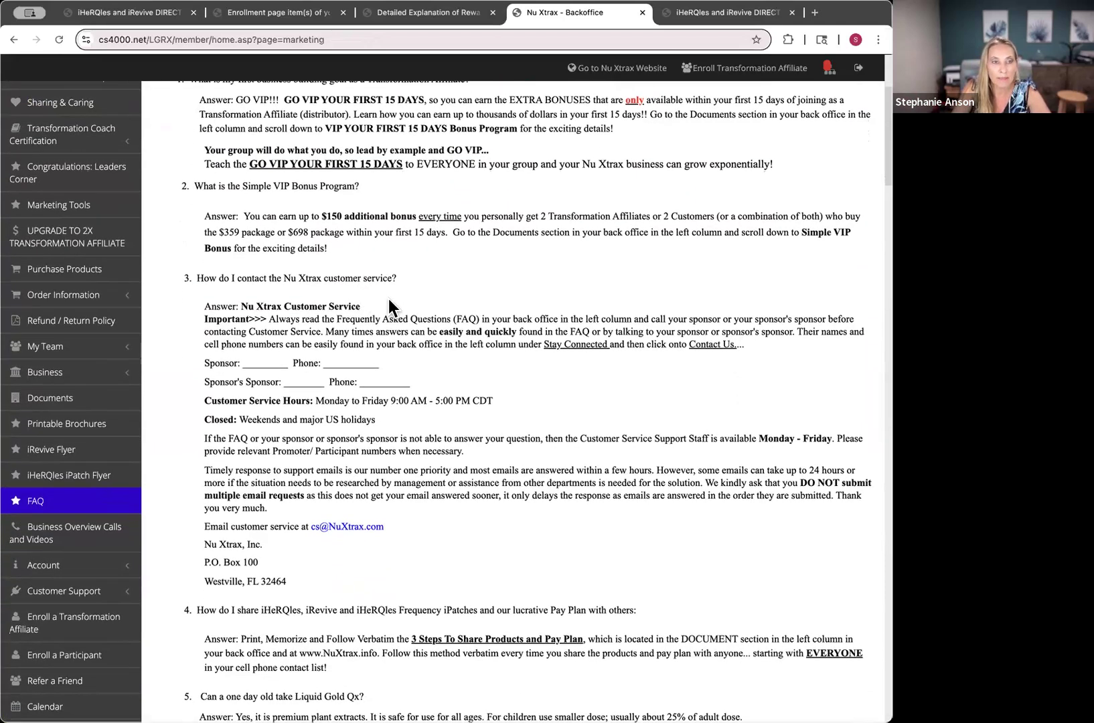
{"action": "scroll", "coordinate": [453, 439], "scroll_direction": "down", "scroll_amount": 2}
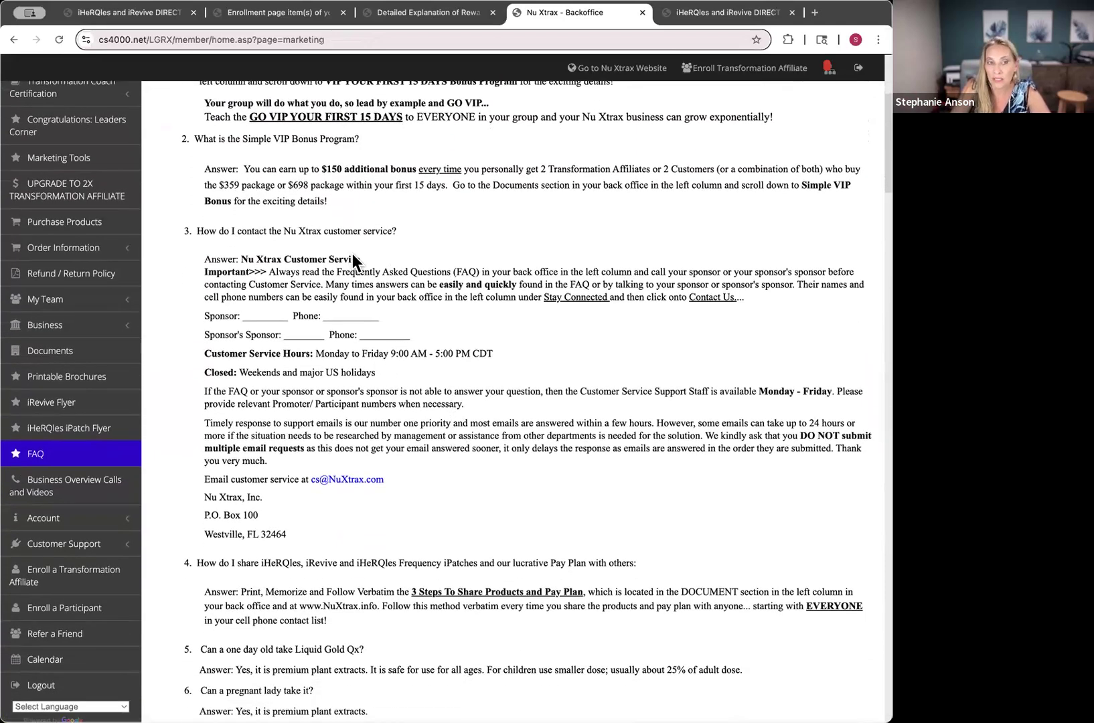
{"action": "scroll", "coordinate": [352, 253], "scroll_direction": "down", "scroll_amount": 1}
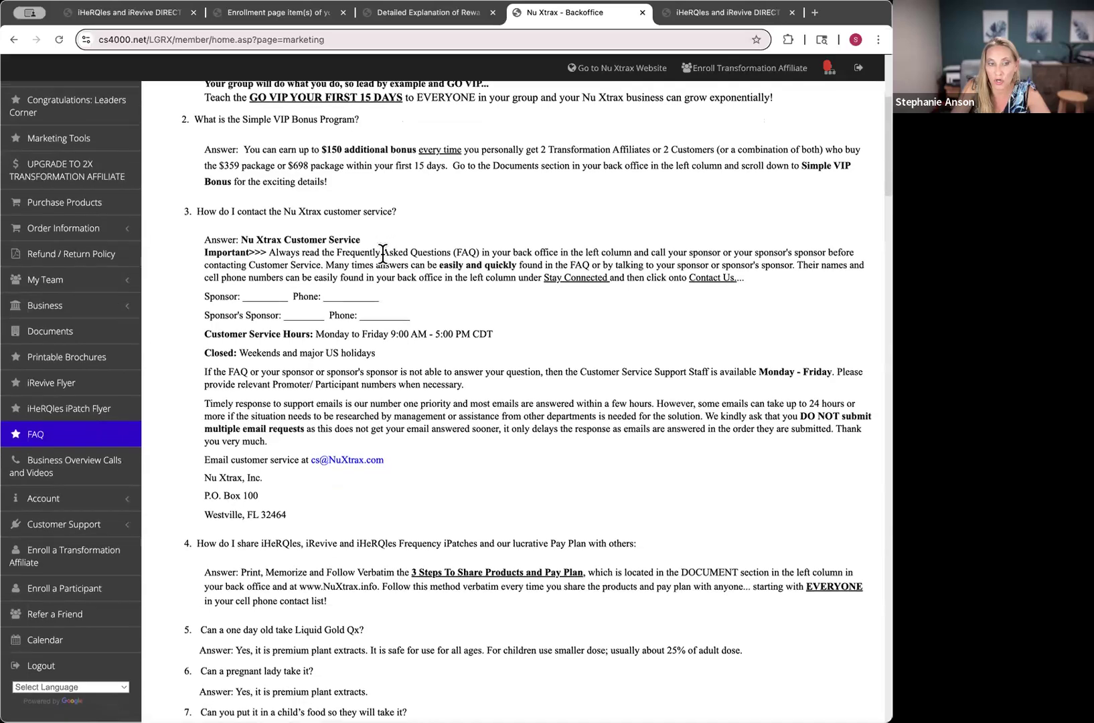
- Read the FAQ answers on sharing the products and pay plan, who can take Liquid Gold Qx, recommended dosage, shelf life and bottle size
{"action": "scroll", "coordinate": [539, 435], "scroll_direction": "down", "scroll_amount": 10}
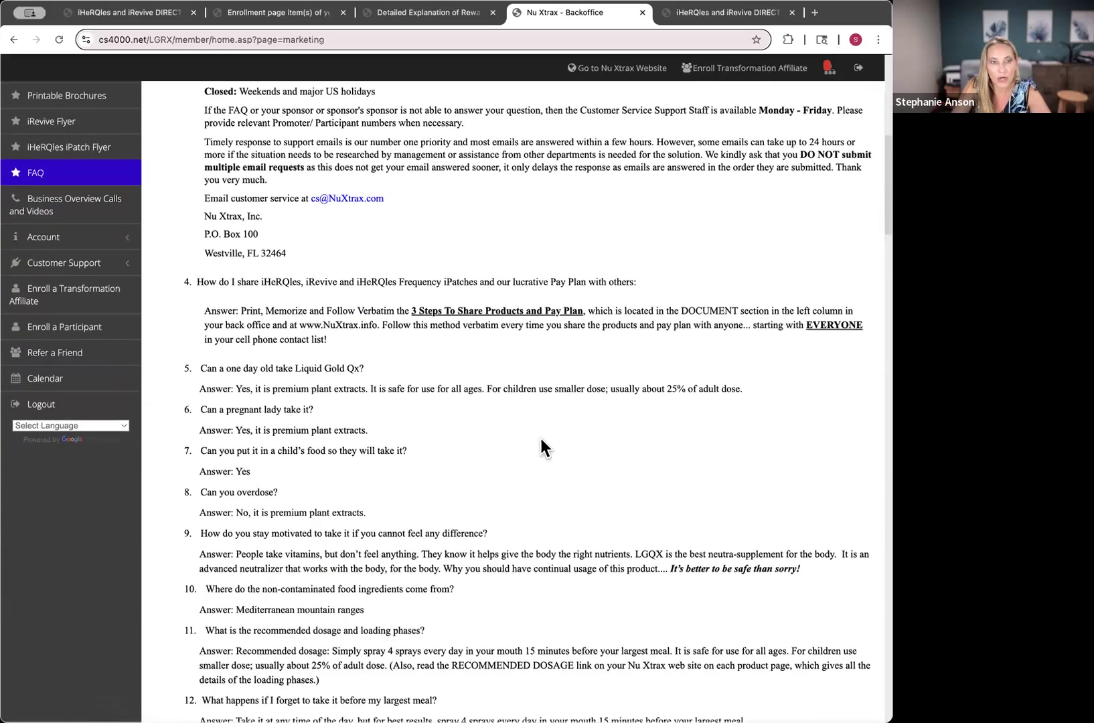
{"action": "scroll", "coordinate": [212, 309], "scroll_direction": "down", "scroll_amount": 2}
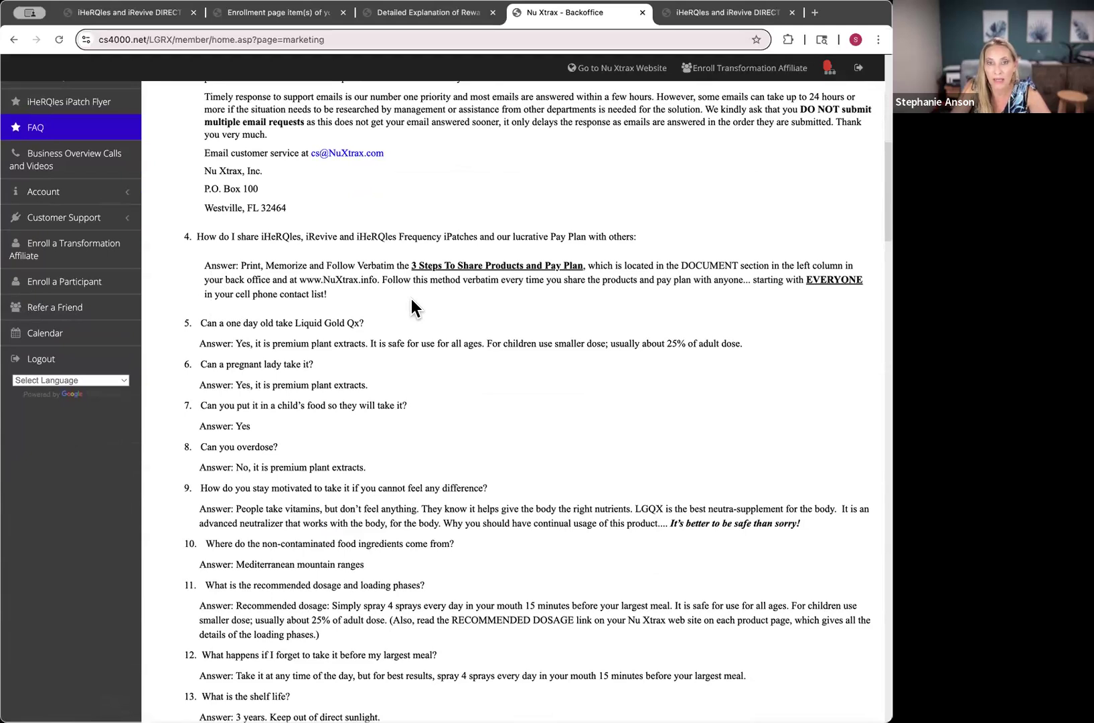
{"action": "scroll", "coordinate": [411, 299], "scroll_direction": "down", "scroll_amount": 2}
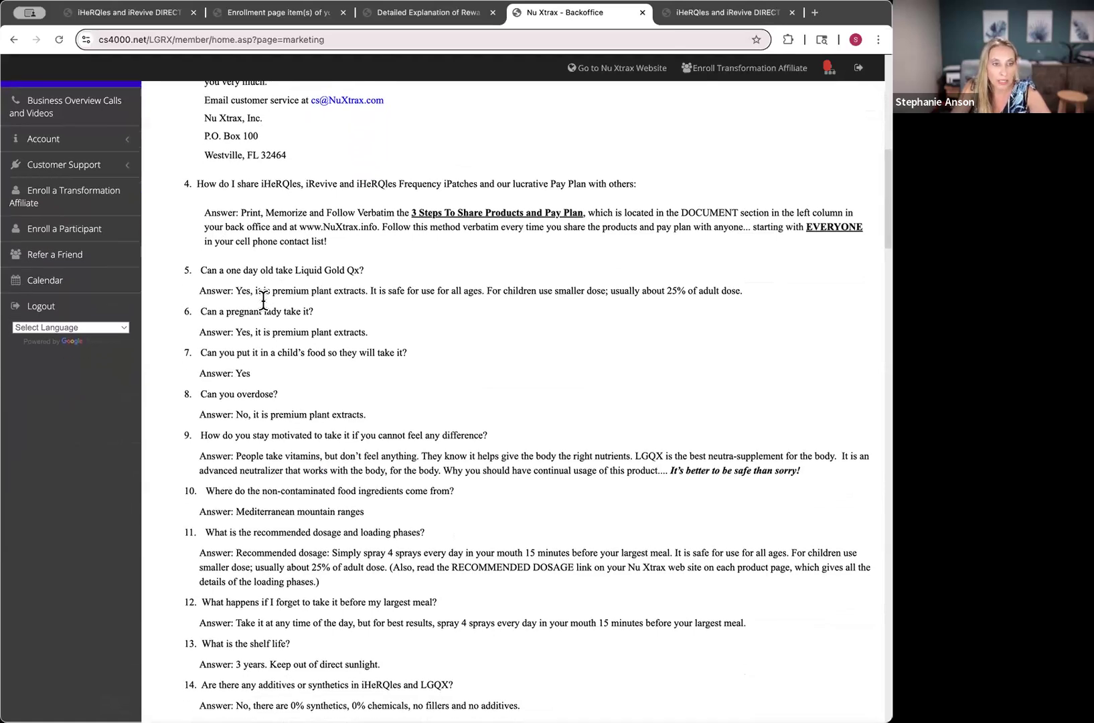
{"action": "scroll", "coordinate": [264, 301], "scroll_direction": "down", "scroll_amount": 1}
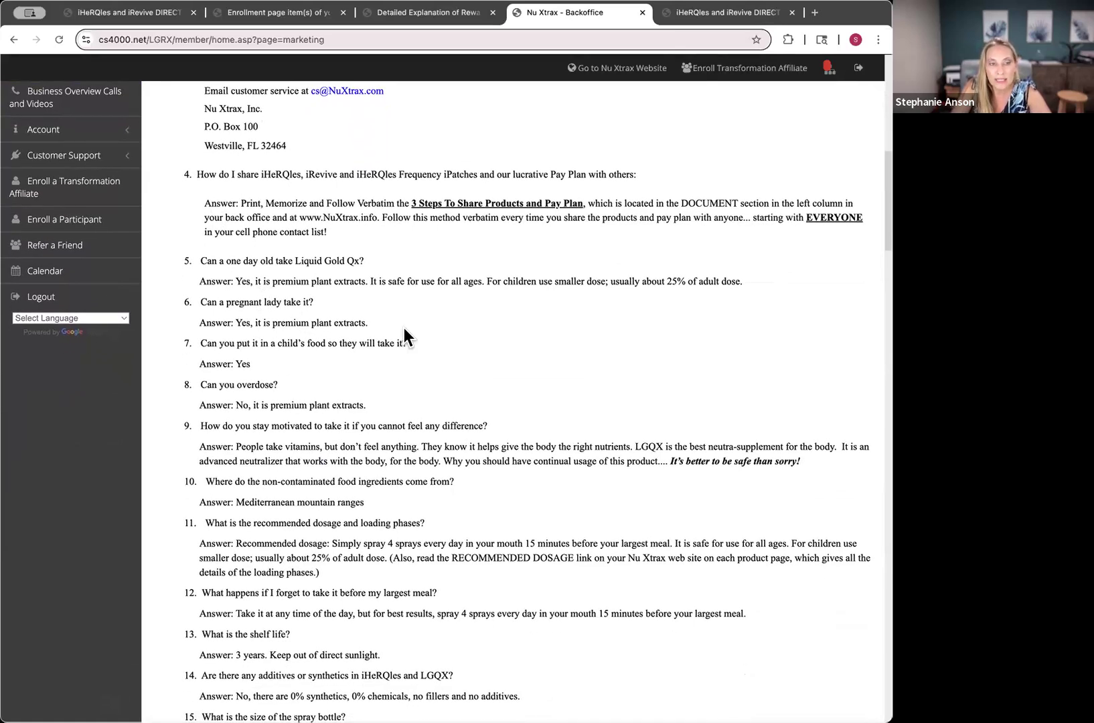
{"action": "scroll", "coordinate": [332, 328], "scroll_direction": "down", "scroll_amount": 2}
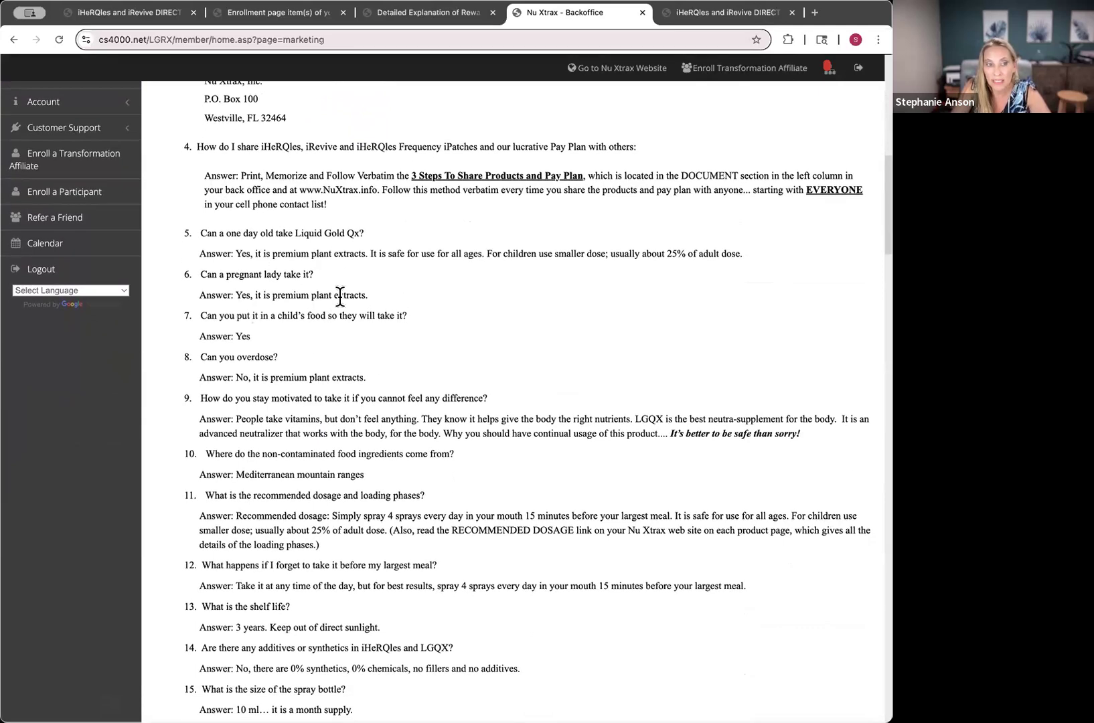
{"action": "scroll", "coordinate": [432, 333], "scroll_direction": "down", "scroll_amount": 5}
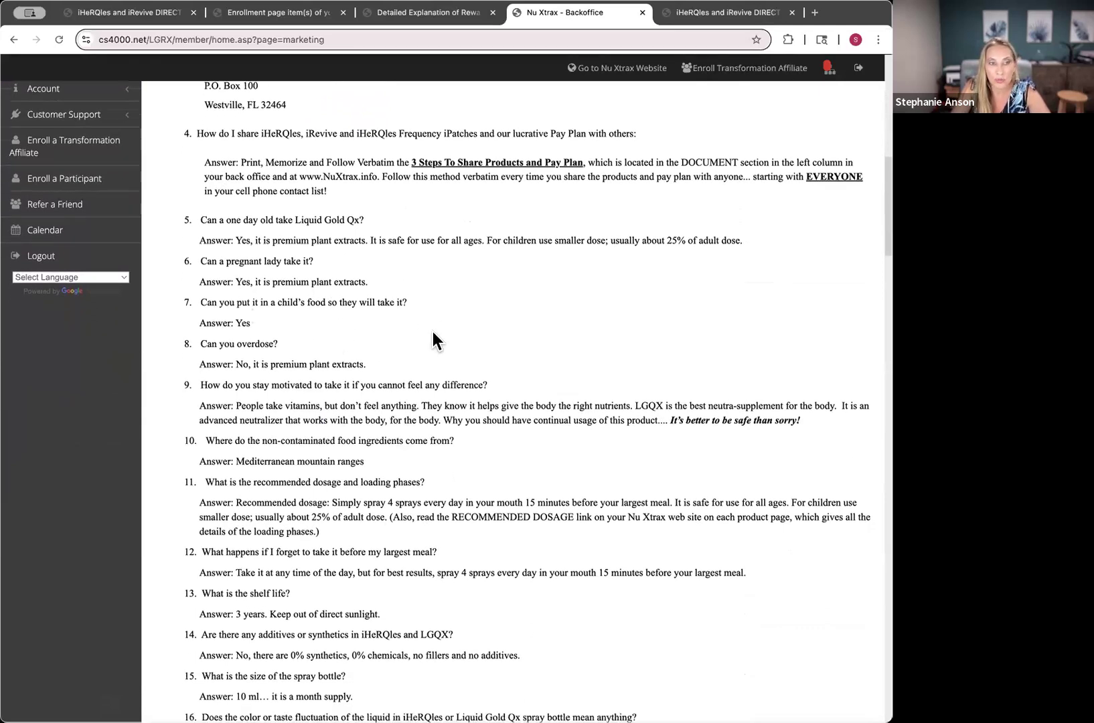
{"action": "scroll", "coordinate": [444, 366], "scroll_direction": "down", "scroll_amount": 2}
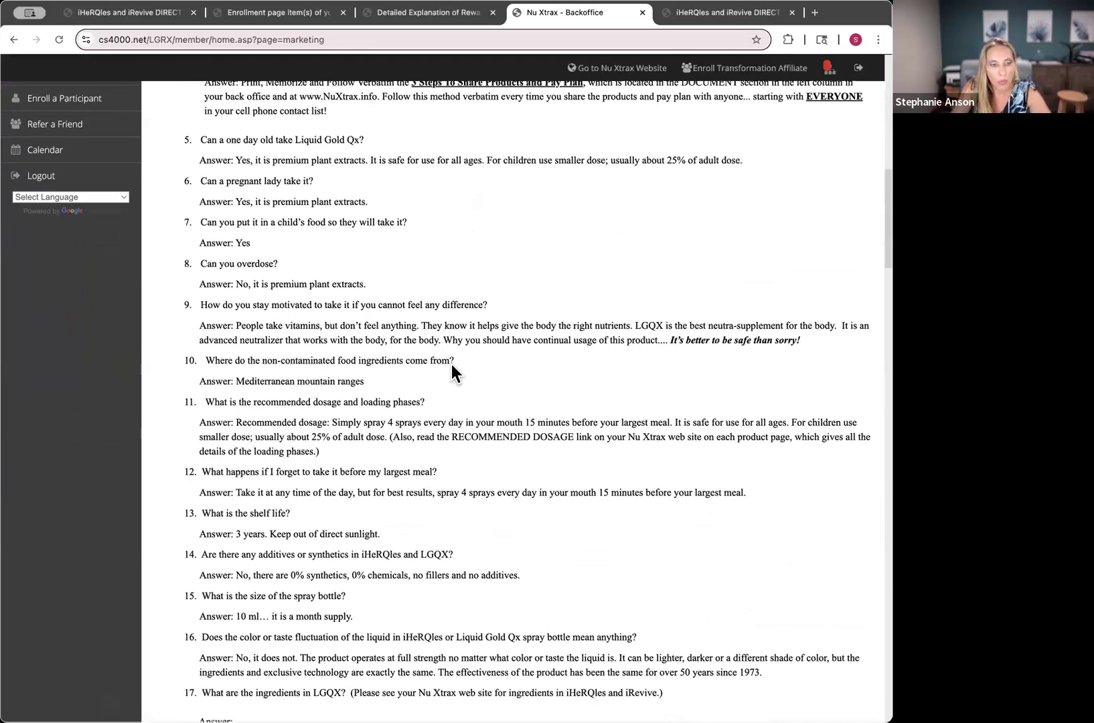
{"action": "scroll", "coordinate": [451, 364], "scroll_direction": "down", "scroll_amount": 10}
{"action": "scroll", "coordinate": [457, 366], "scroll_direction": "down", "scroll_amount": 8}
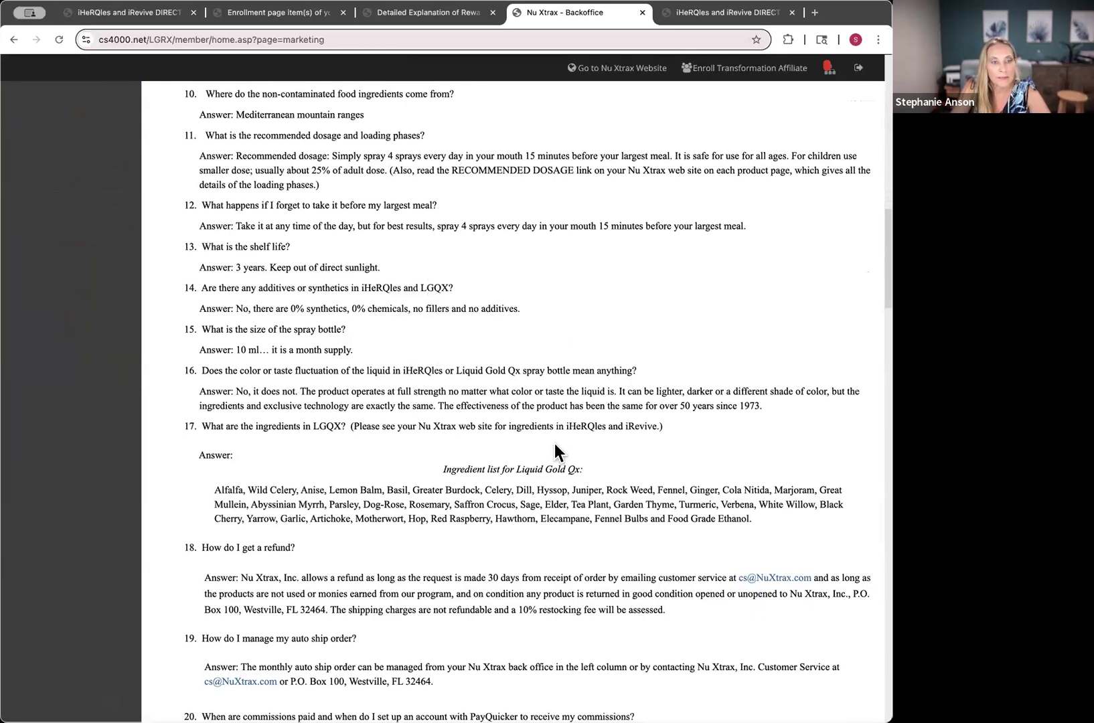
- Highlight the Liquid Gold Qx ingredient list heading and its ingredients under FAQ question 17, and clear the highlight
{"action": "scroll", "coordinate": [554, 444], "scroll_direction": "down", "scroll_amount": 5}
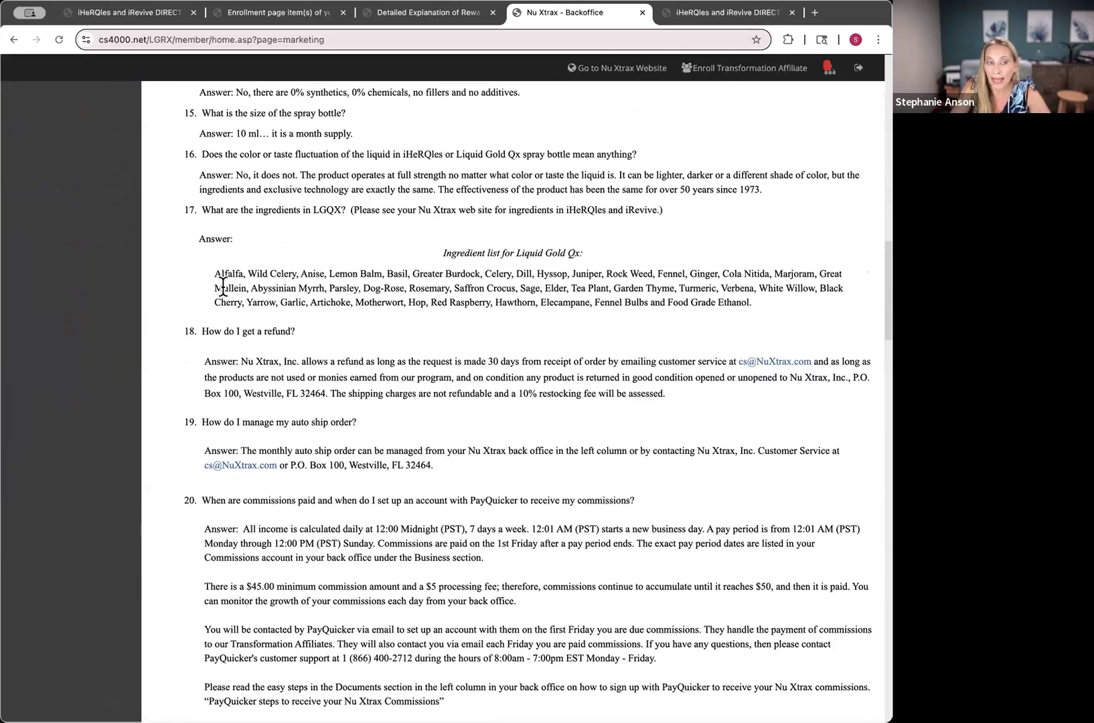
{"action": "left_click_drag", "start_coordinate": [213, 276], "coordinate": [458, 299]}
{"action": "left_click", "coordinate": [439, 262]}
{"action": "left_click_drag", "start_coordinate": [443, 252], "coordinate": [584, 249]}
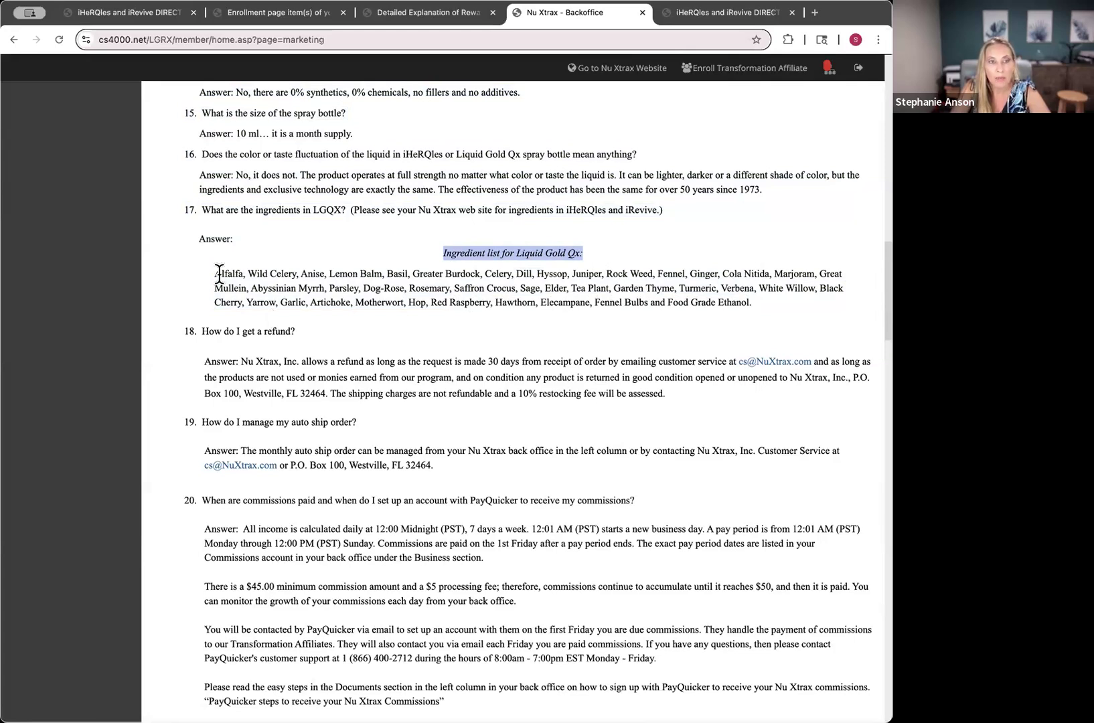
{"action": "left_click_drag", "start_coordinate": [214, 273], "coordinate": [665, 302]}
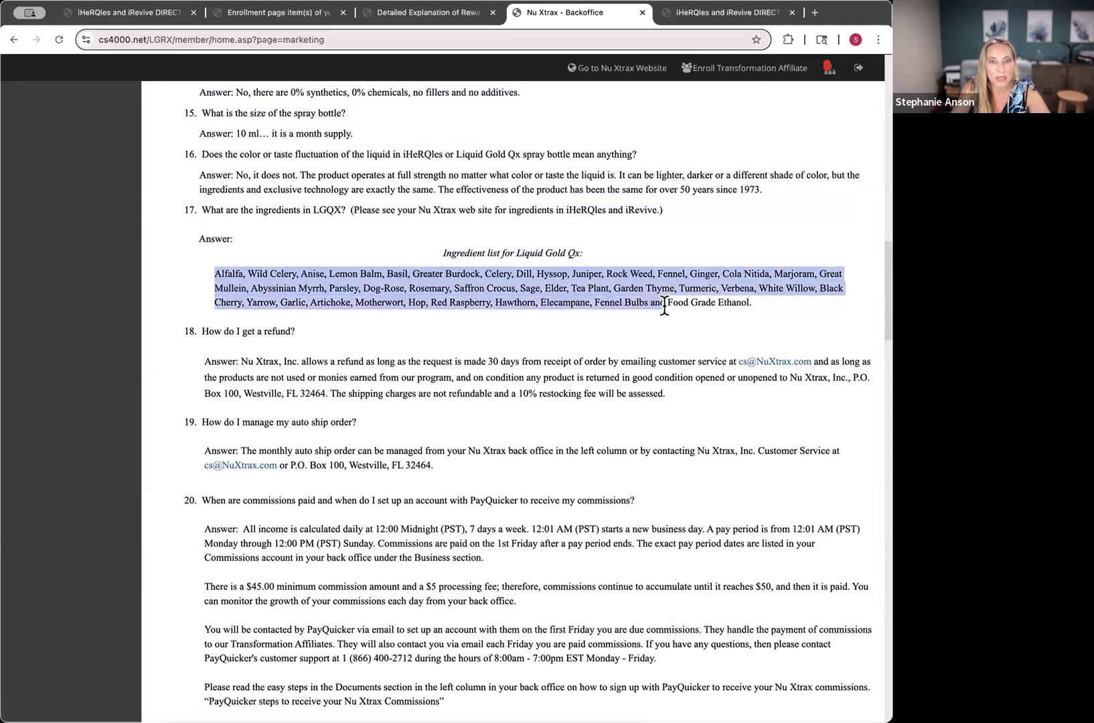
{"action": "left_click", "coordinate": [368, 288]}
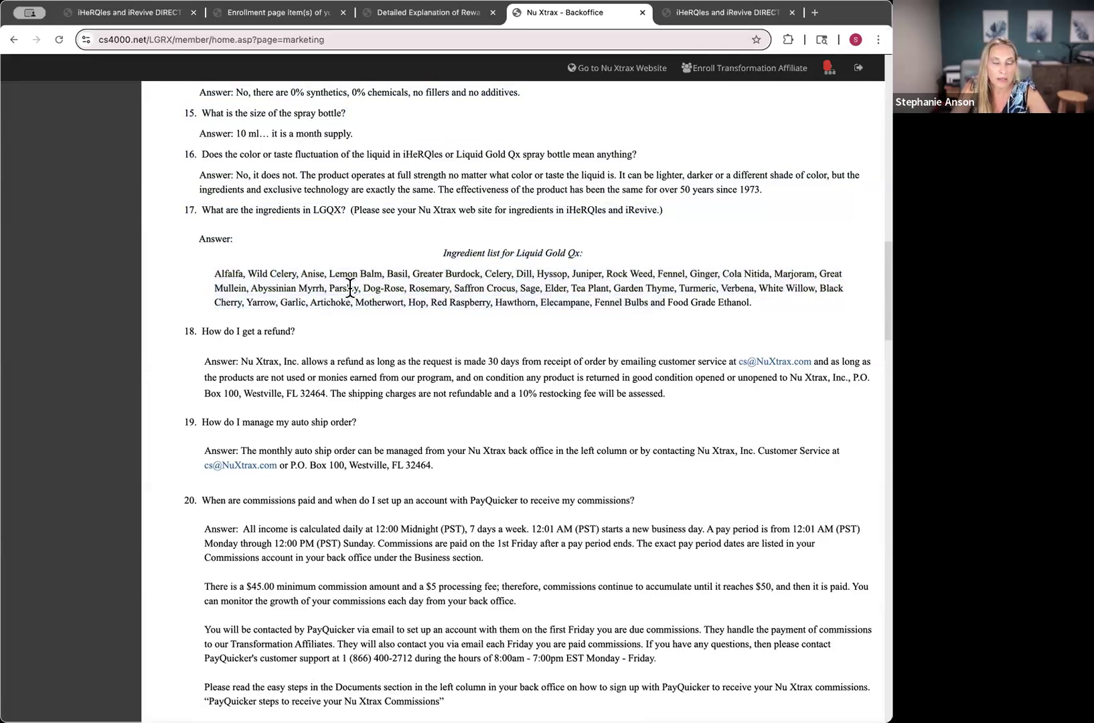
- Read the FAQ answers on refunds, auto ship orders, PayQuicker commissions, binary tree placement, product vouchers and shipment tracking
{"action": "scroll", "coordinate": [592, 309], "scroll_direction": "down", "scroll_amount": 1}
{"action": "scroll", "coordinate": [590, 305], "scroll_direction": "down", "scroll_amount": 1}
{"action": "scroll", "coordinate": [591, 309], "scroll_direction": "down", "scroll_amount": 1}
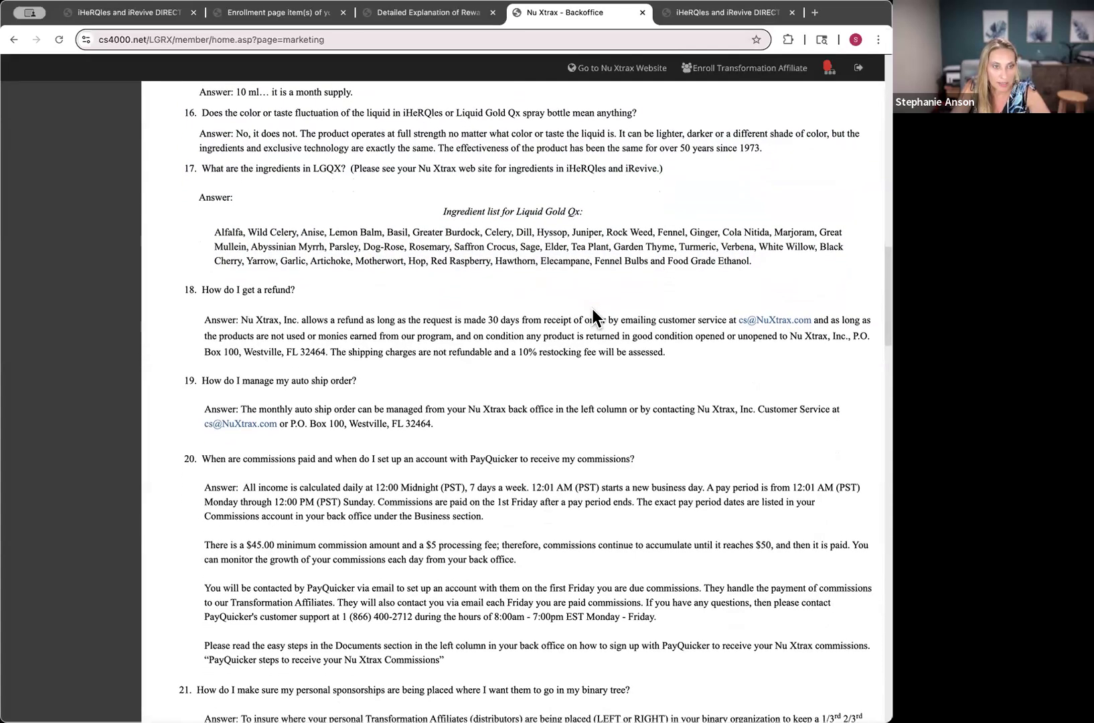
{"action": "scroll", "coordinate": [488, 492], "scroll_direction": "down", "scroll_amount": 1}
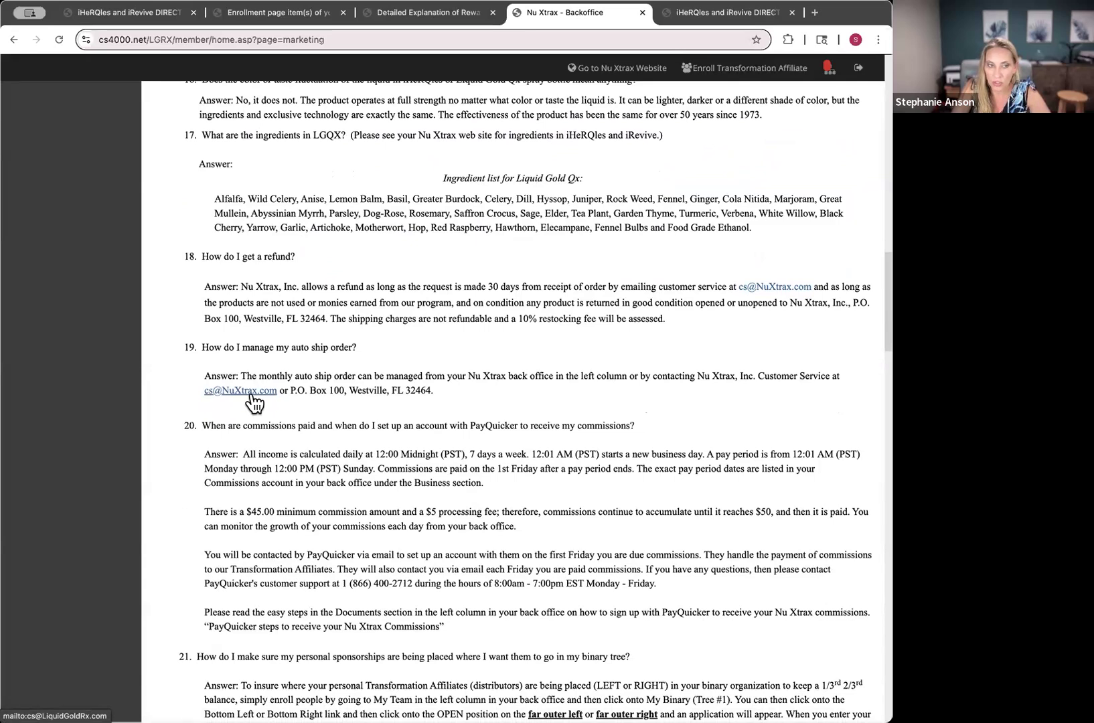
{"action": "scroll", "coordinate": [462, 376], "scroll_direction": "down", "scroll_amount": 2}
{"action": "scroll", "coordinate": [463, 375], "scroll_direction": "down", "scroll_amount": 3}
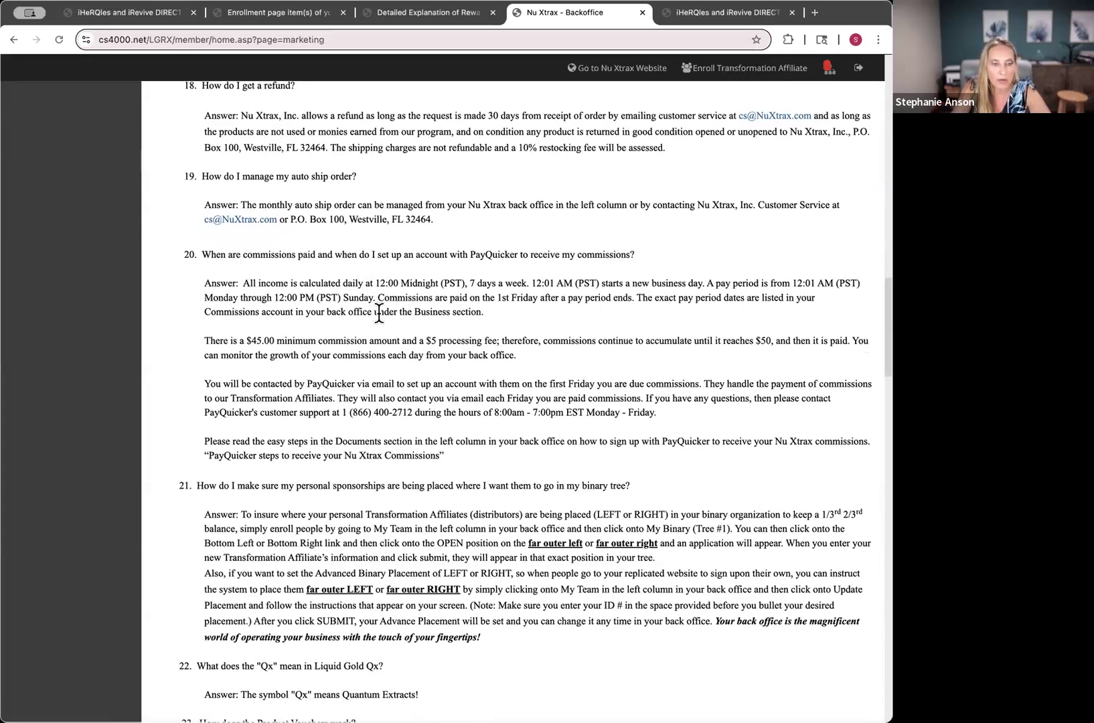
{"action": "scroll", "coordinate": [379, 313], "scroll_direction": "down", "scroll_amount": 1}
{"action": "scroll", "coordinate": [379, 313], "scroll_direction": "down", "scroll_amount": 4}
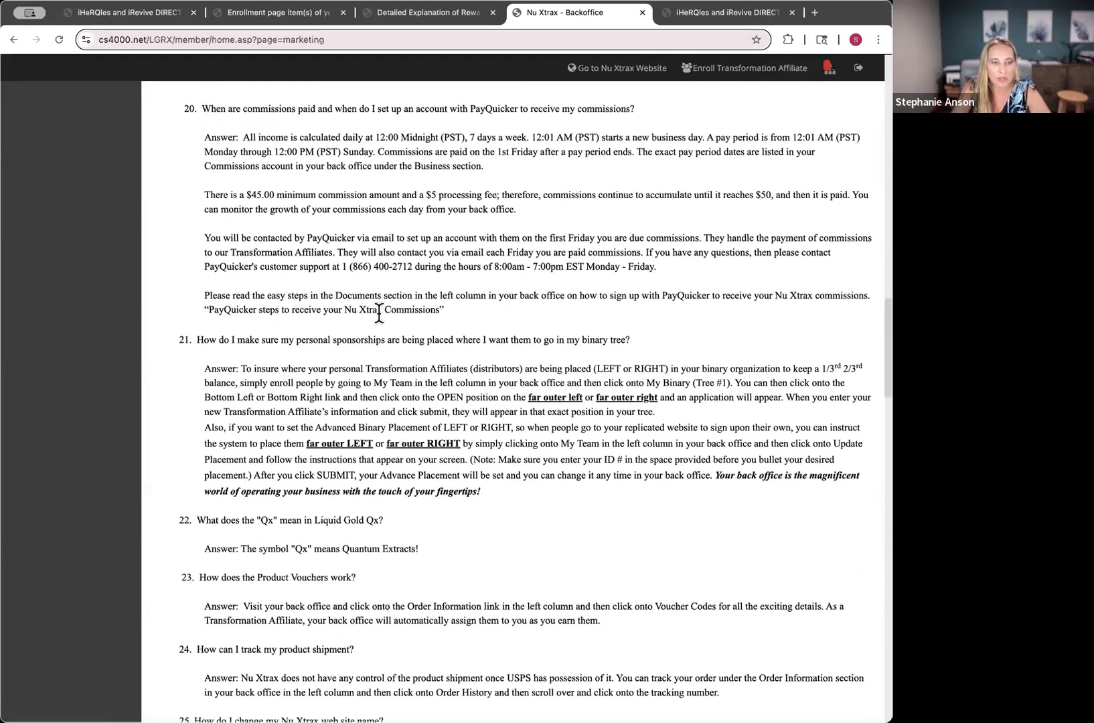
{"action": "scroll", "coordinate": [379, 312], "scroll_direction": "down", "scroll_amount": 10}
- Return to the FAQ answers on contacting customer service and sharing the products and pay plan
{"action": "scroll", "coordinate": [379, 312], "scroll_direction": "up", "scroll_amount": 20}
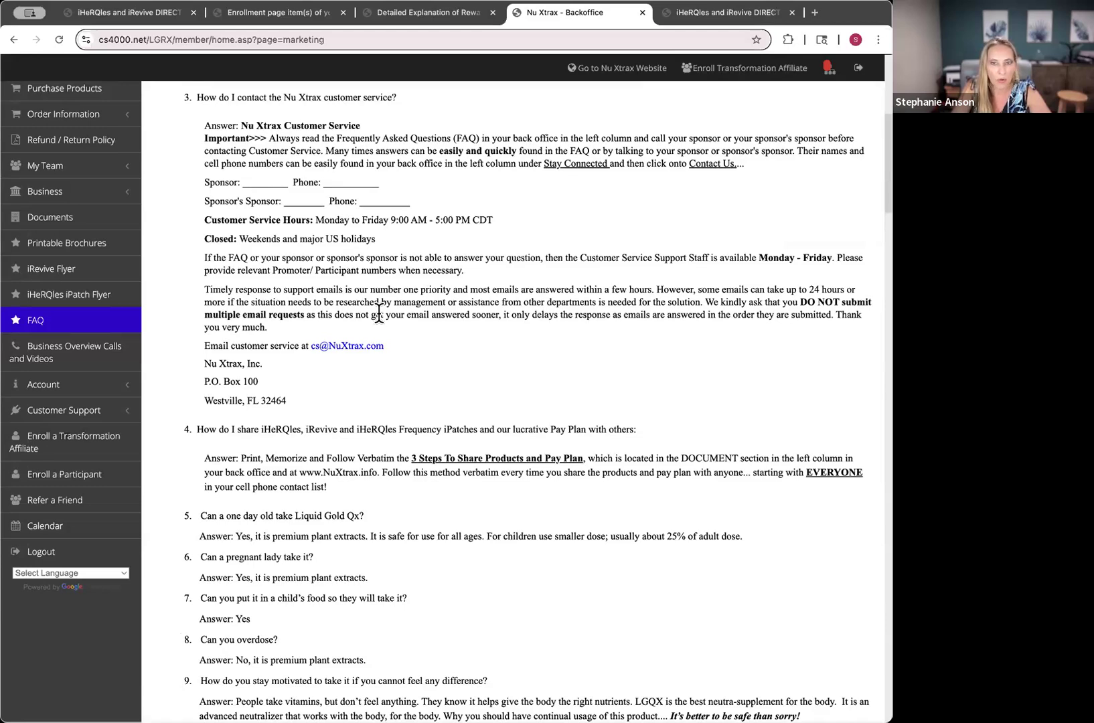
{"action": "scroll", "coordinate": [379, 313], "scroll_direction": "down", "scroll_amount": 1}
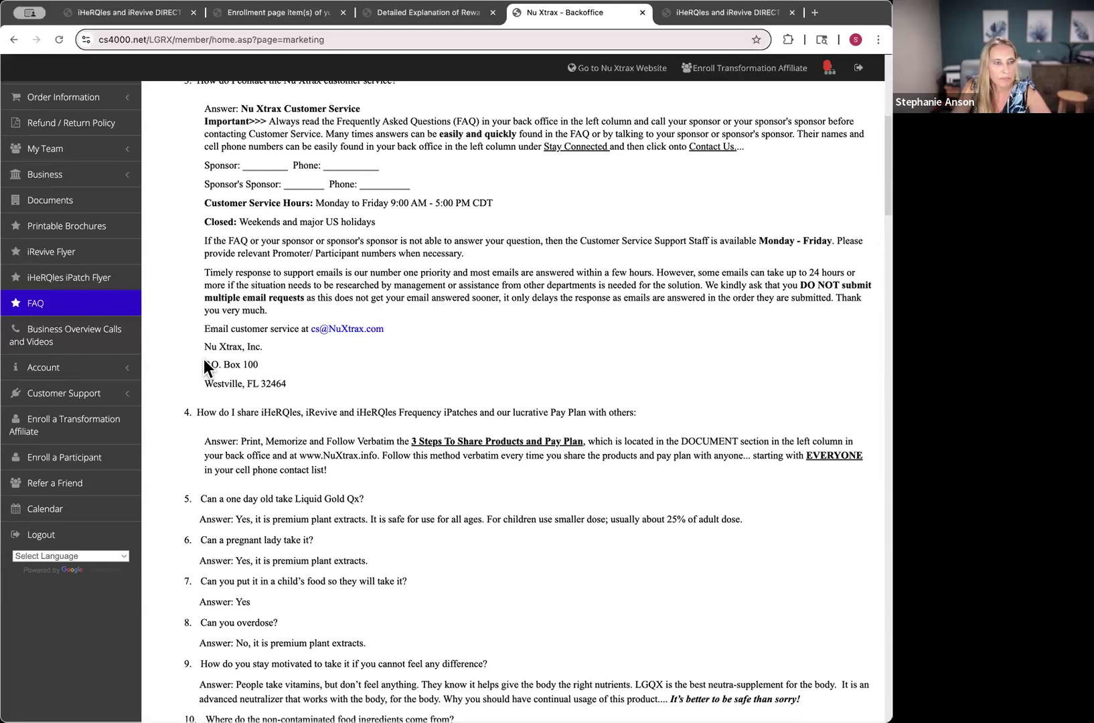
{"action": "scroll", "coordinate": [203, 359], "scroll_direction": "down", "scroll_amount": 1}
{"action": "scroll", "coordinate": [203, 359], "scroll_direction": "down", "scroll_amount": 1}
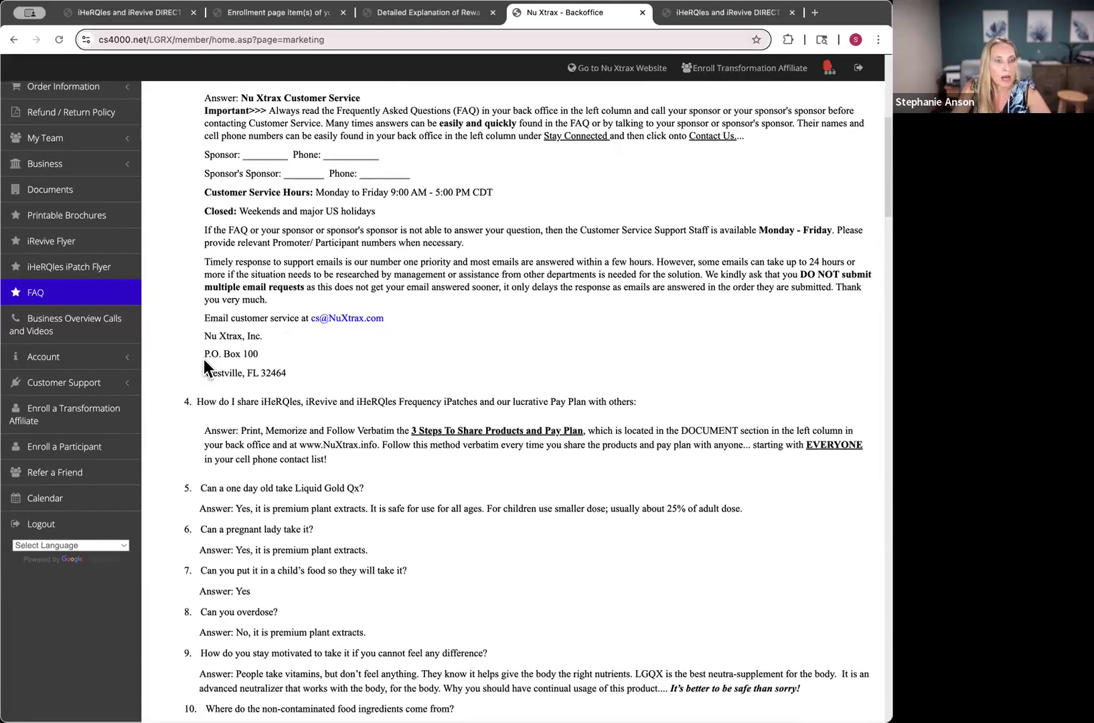
{"action": "scroll", "coordinate": [461, 334], "scroll_direction": "down", "scroll_amount": 2}
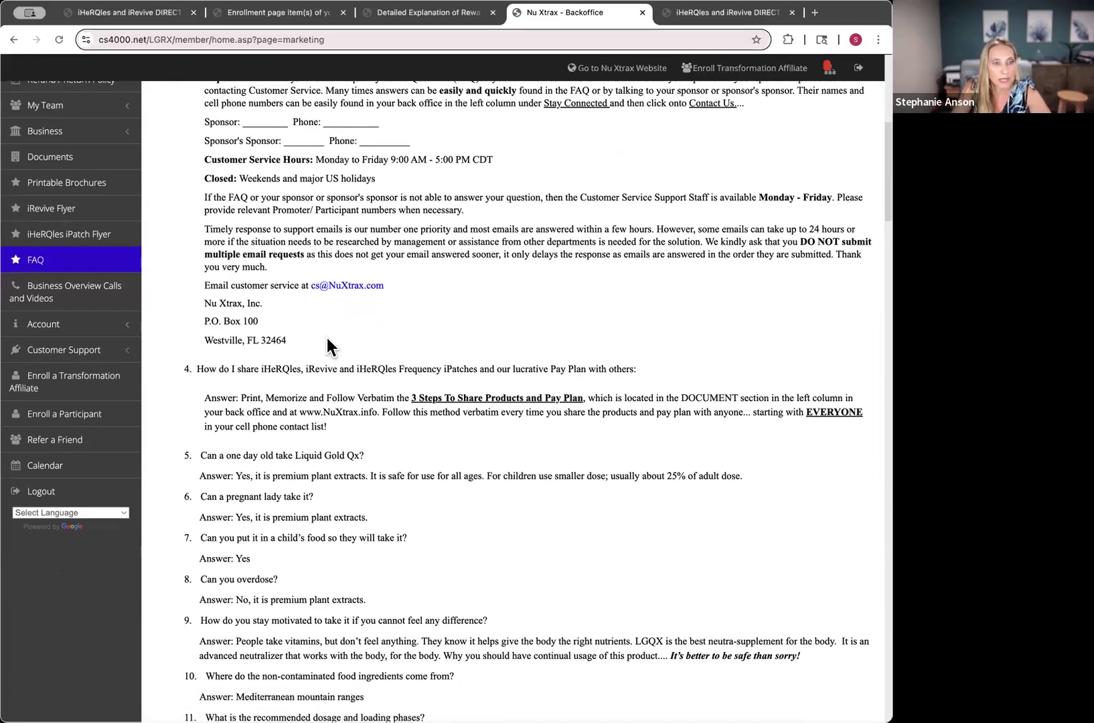
- Open the Business Overview Calls and Videos page, and look over its shareable links, recorded testimonies and product videos
{"action": "left_click", "coordinate": [106, 300]}
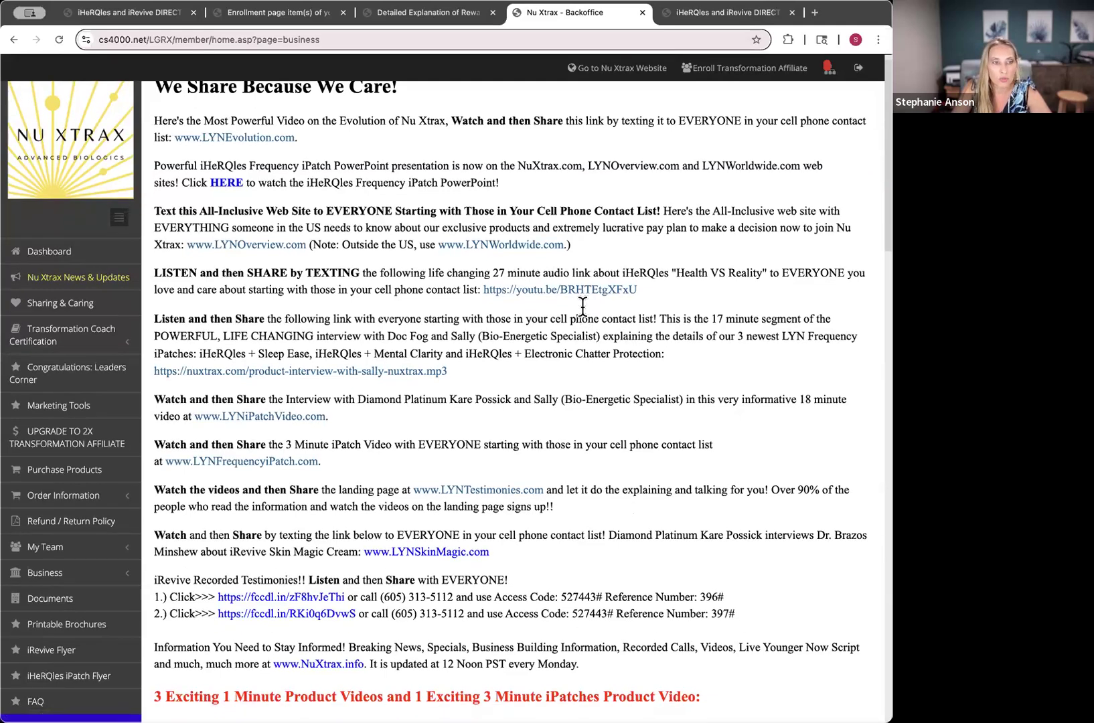
{"action": "scroll", "coordinate": [582, 306], "scroll_direction": "down", "scroll_amount": 2}
{"action": "scroll", "coordinate": [582, 306], "scroll_direction": "down", "scroll_amount": 6}
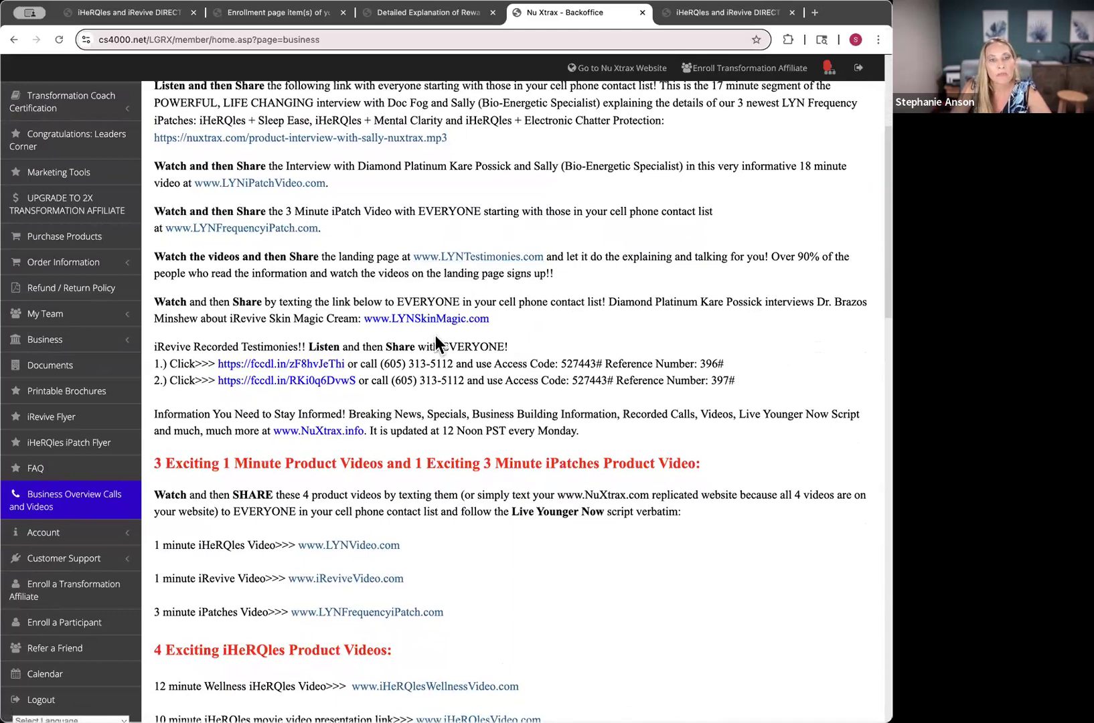
{"action": "scroll", "coordinate": [570, 446], "scroll_direction": "down", "scroll_amount": 1}
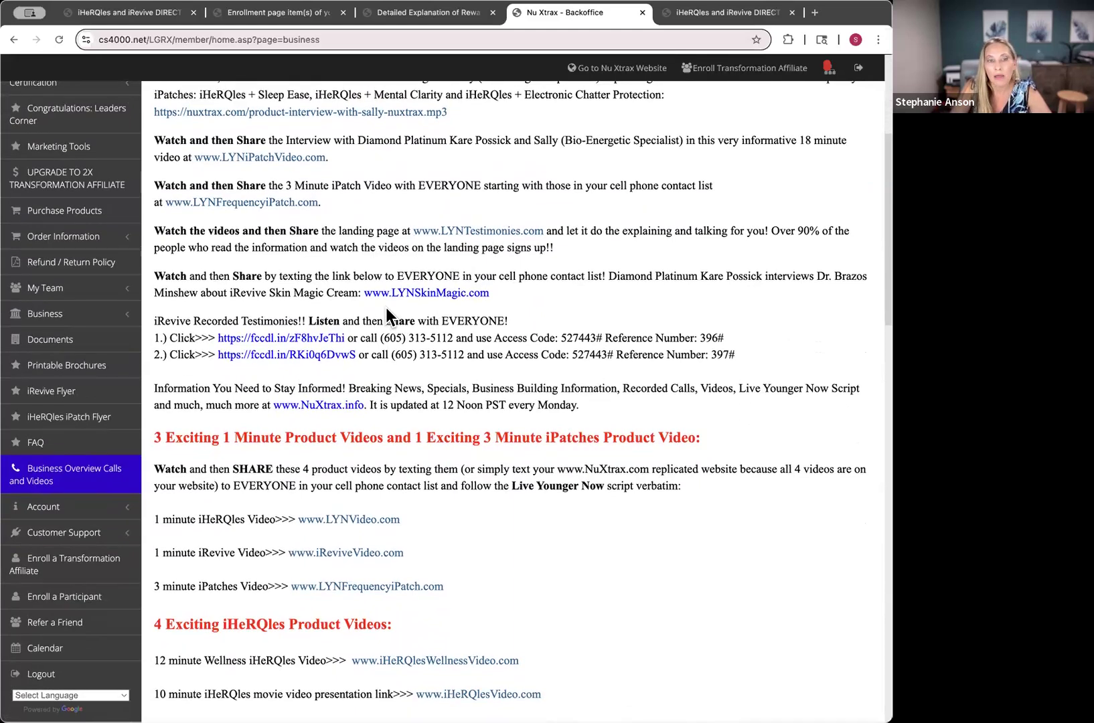
{"action": "scroll", "coordinate": [622, 491], "scroll_direction": "down", "scroll_amount": 1}
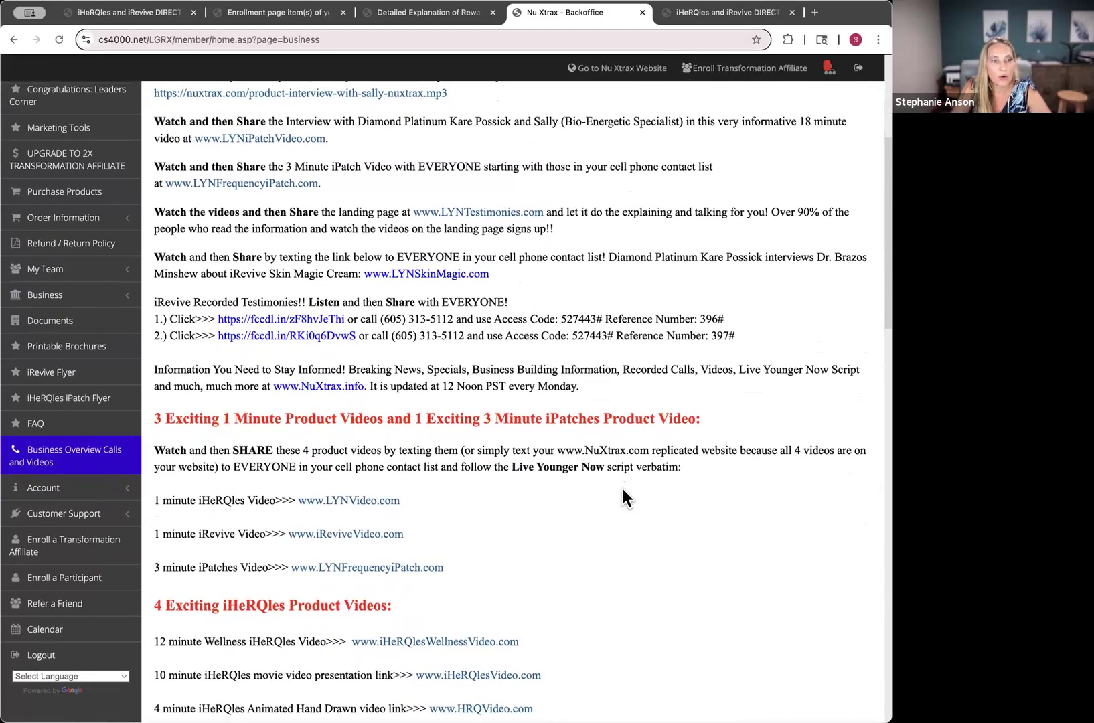
{"action": "scroll", "coordinate": [595, 456], "scroll_direction": "down", "scroll_amount": 3}
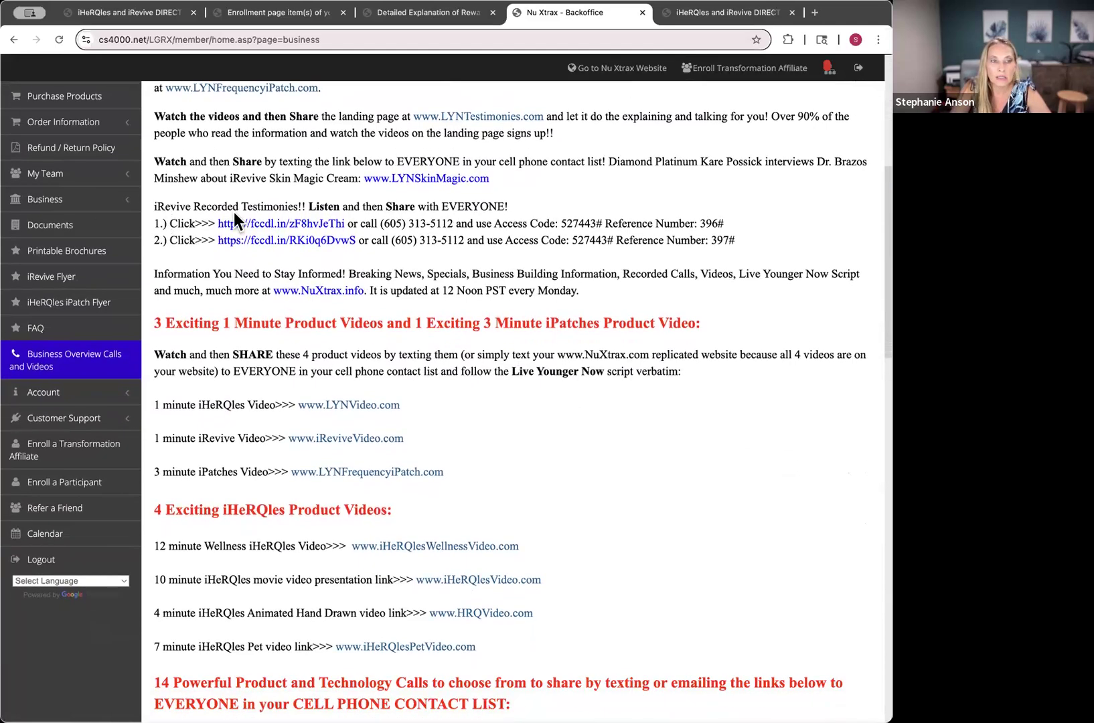
- Highlight the headings for the 1 minute and iPatches product videos, the 4 iHeRQles product videos and the 14 product and technology calls
{"action": "scroll", "coordinate": [401, 428], "scroll_direction": "down", "scroll_amount": 1}
{"action": "left_click_drag", "start_coordinate": [277, 298], "coordinate": [618, 289]}
{"action": "scroll", "coordinate": [629, 454], "scroll_direction": "down", "scroll_amount": 1}
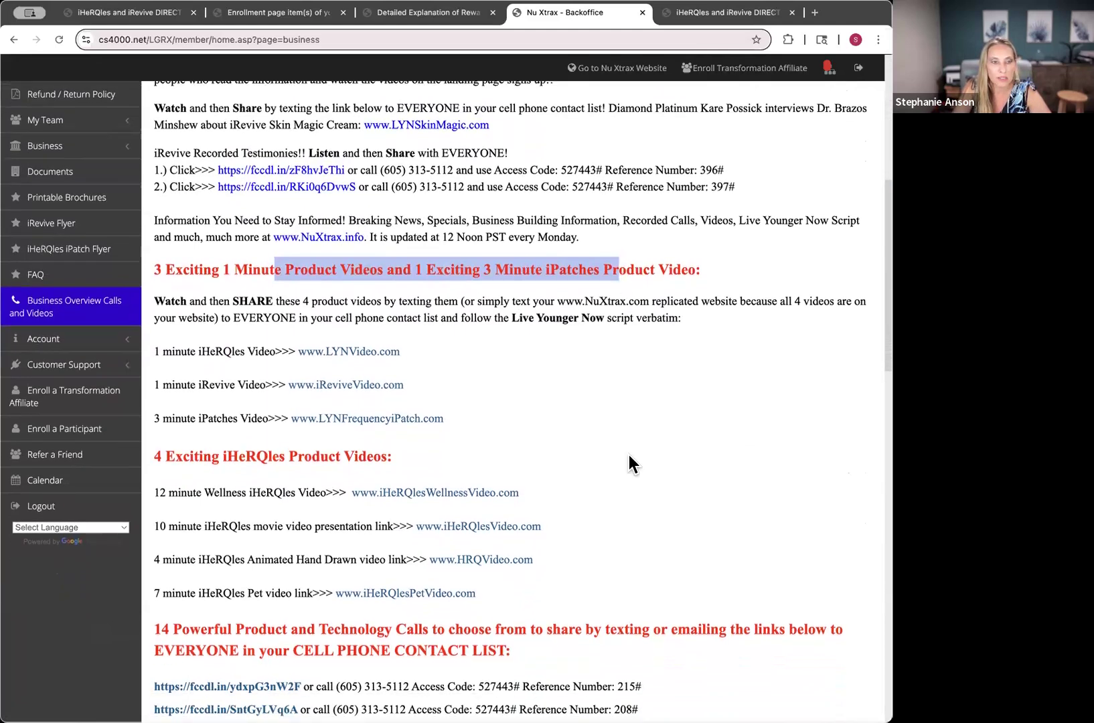
{"action": "left_click_drag", "start_coordinate": [155, 409], "coordinate": [393, 410]}
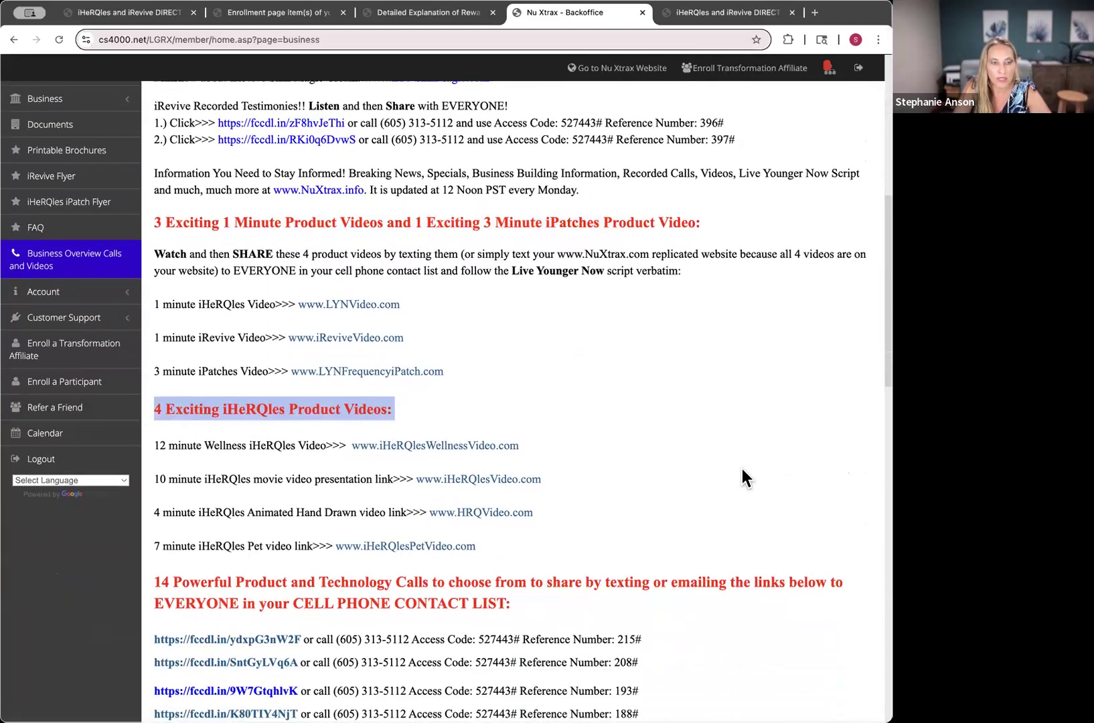
{"action": "scroll", "coordinate": [742, 468], "scroll_direction": "down", "scroll_amount": 6}
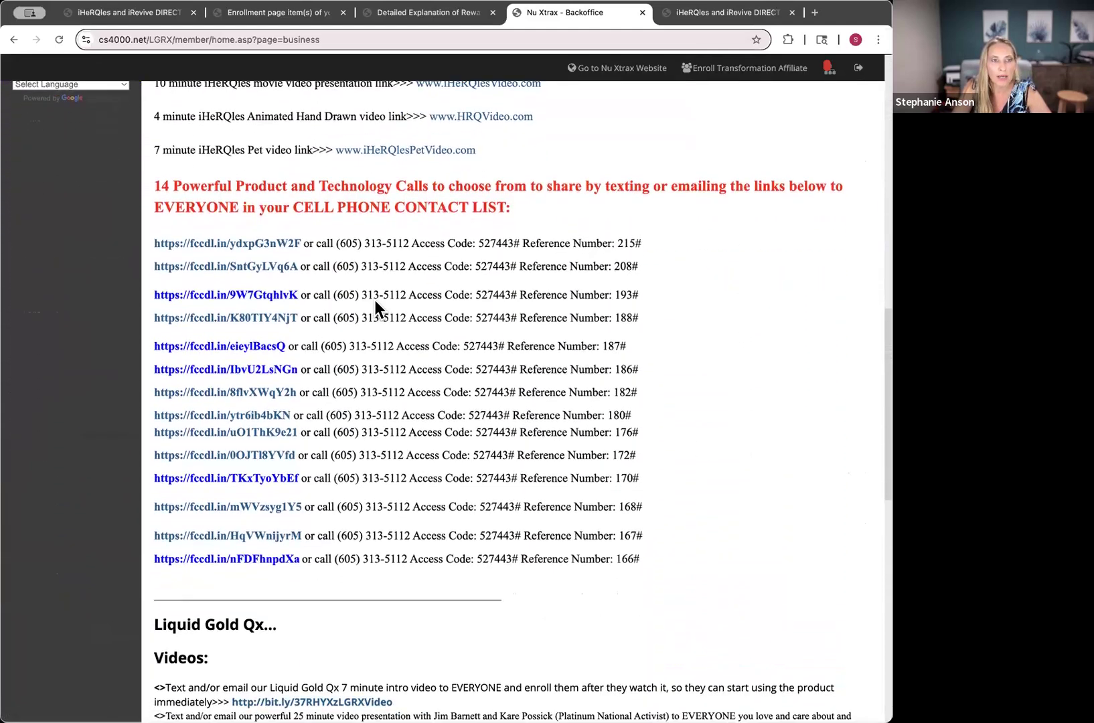
{"action": "left_click_drag", "start_coordinate": [152, 190], "coordinate": [512, 211]}
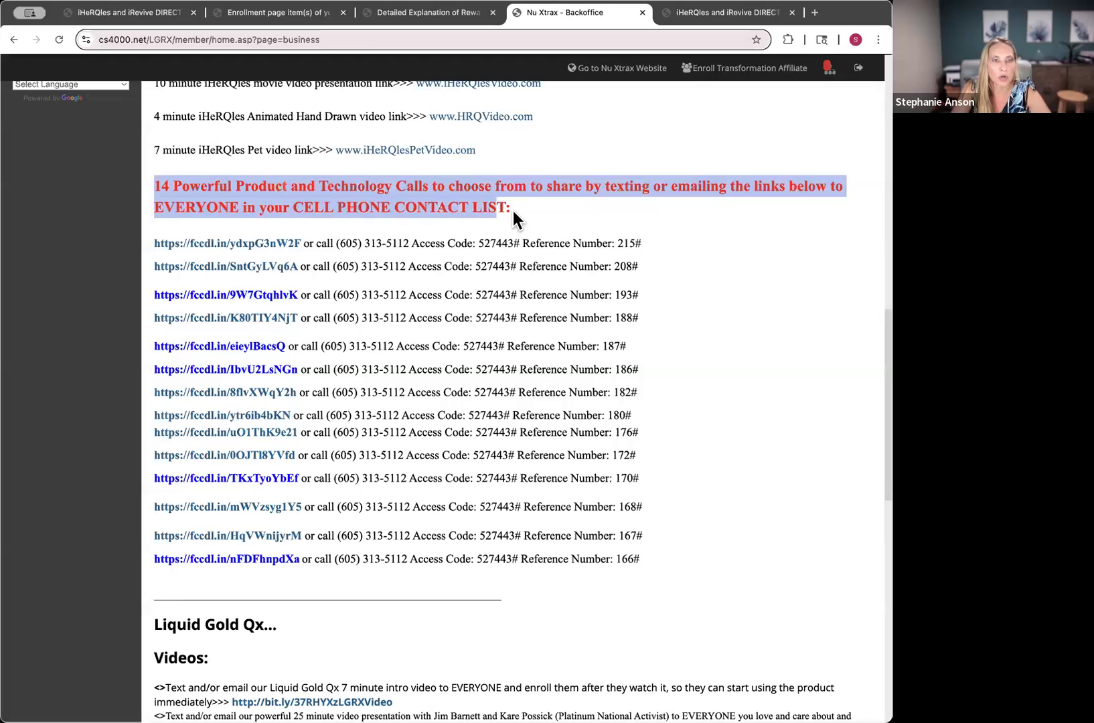
- Look over the product and technology calls, Liquid Gold Qx videos and business overview calls, highlighting the Doctor Endorsement Calls heading
{"action": "scroll", "coordinate": [690, 404], "scroll_direction": "down", "scroll_amount": 2}
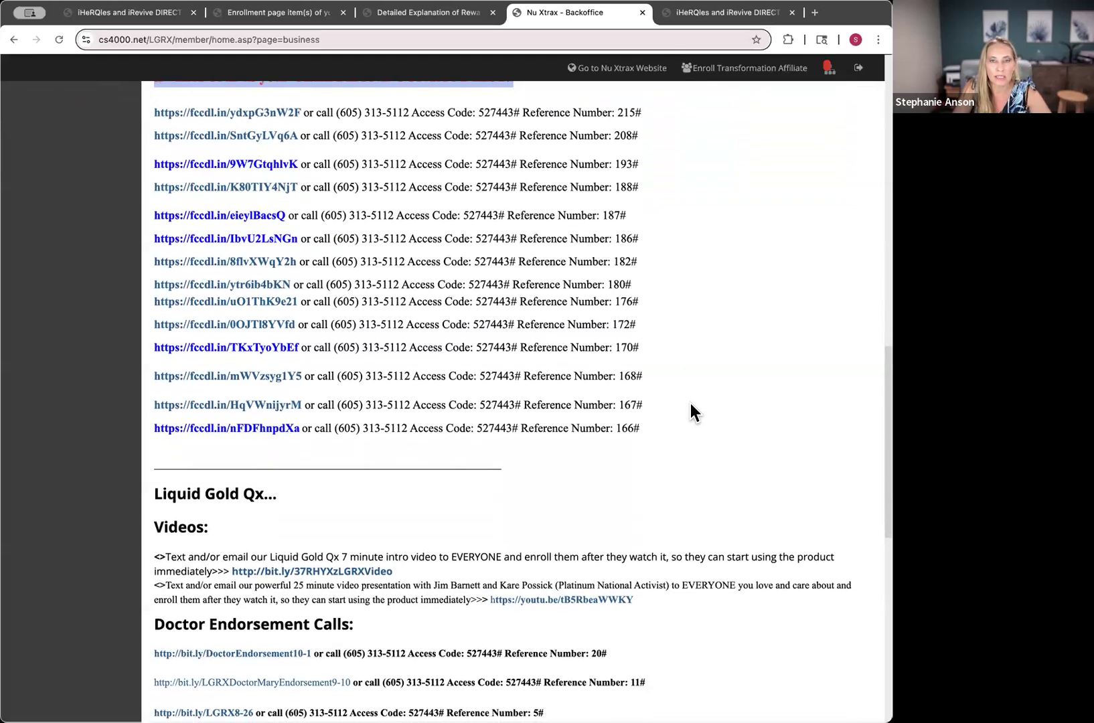
{"action": "scroll", "coordinate": [690, 403], "scroll_direction": "down", "scroll_amount": 2}
{"action": "scroll", "coordinate": [690, 404], "scroll_direction": "down", "scroll_amount": 2}
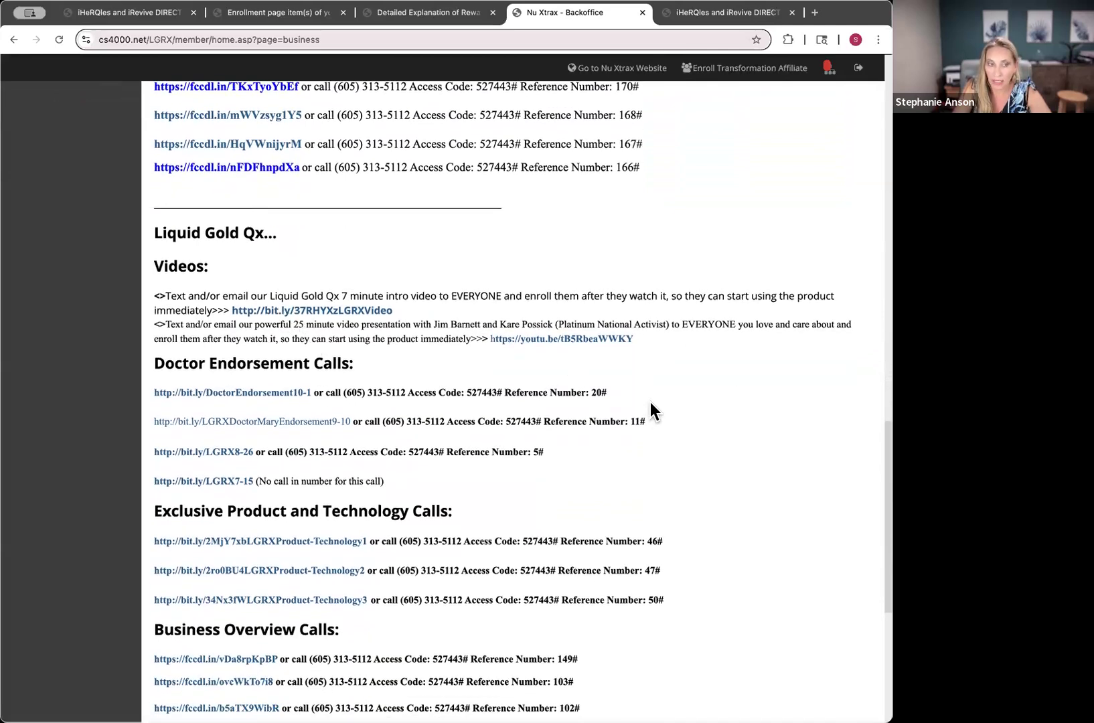
{"action": "scroll", "coordinate": [649, 411], "scroll_direction": "down", "scroll_amount": 2}
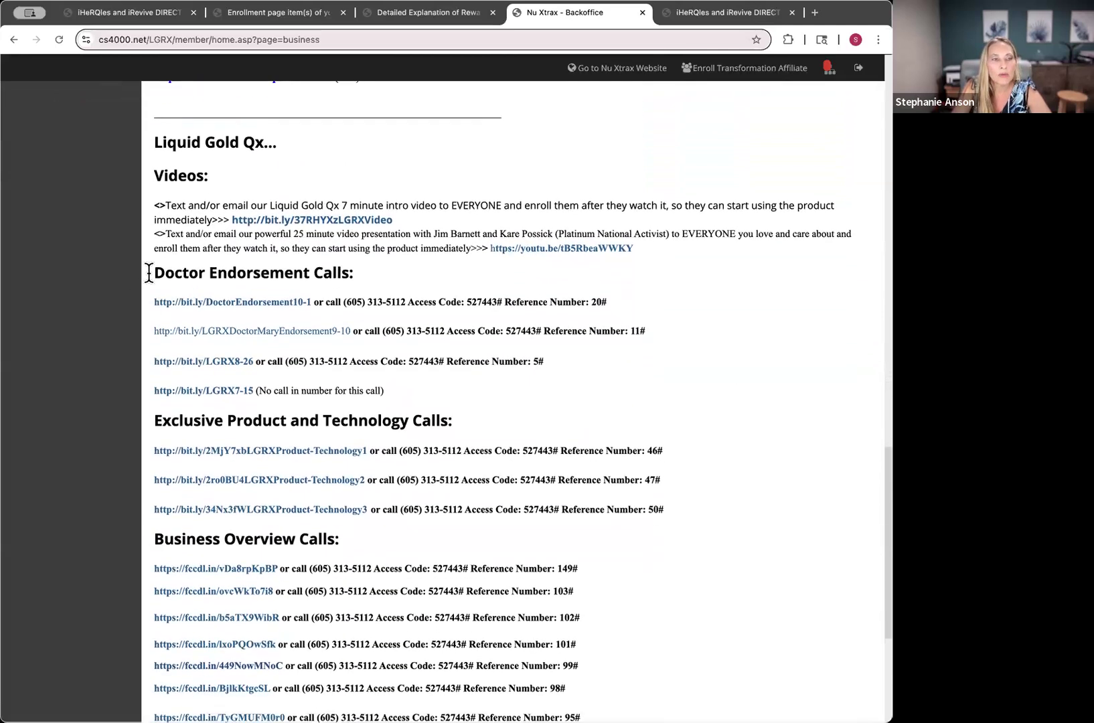
{"action": "left_click_drag", "start_coordinate": [149, 272], "coordinate": [427, 277]}
{"action": "scroll", "coordinate": [724, 491], "scroll_direction": "down", "scroll_amount": 2}
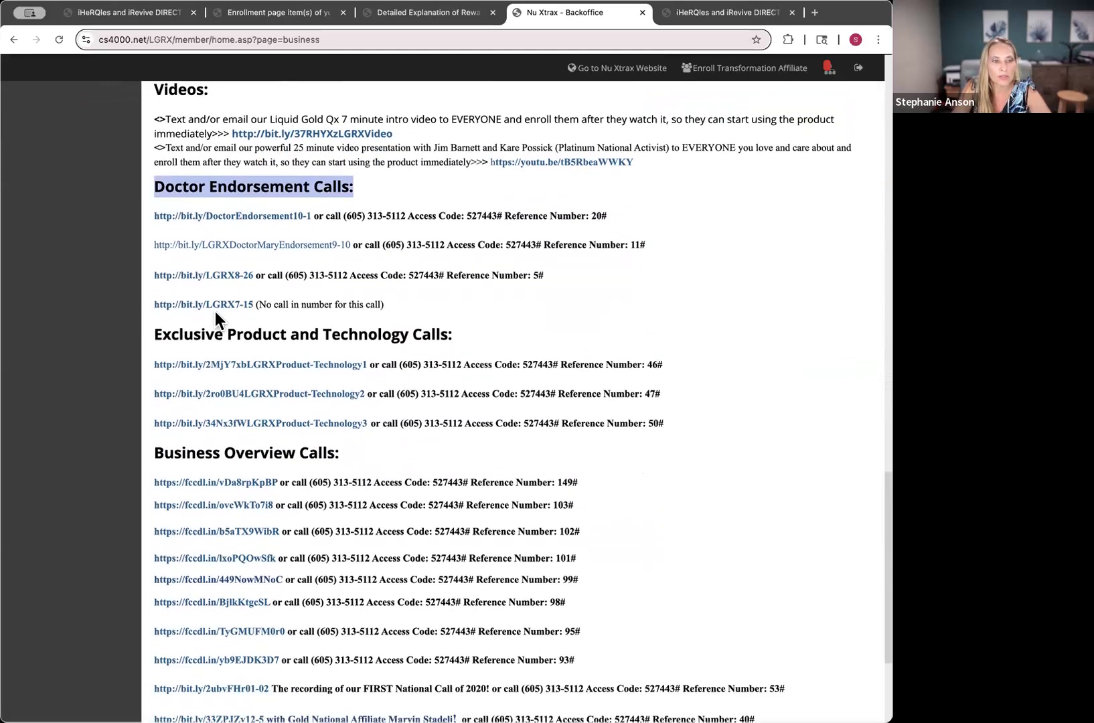
{"action": "scroll", "coordinate": [519, 490], "scroll_direction": "down", "scroll_amount": 4}
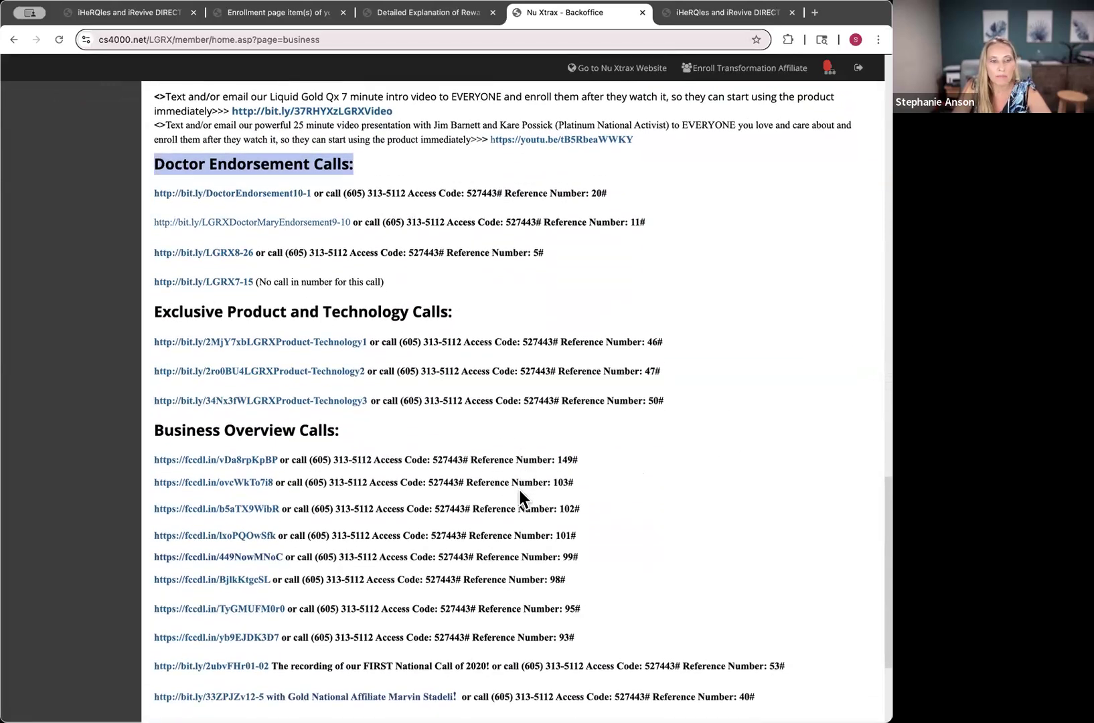
- Return to the start of the Business Overview Calls and Videos page and review its shareable links and product video links
{"action": "scroll", "coordinate": [520, 489], "scroll_direction": "up", "scroll_amount": 10}
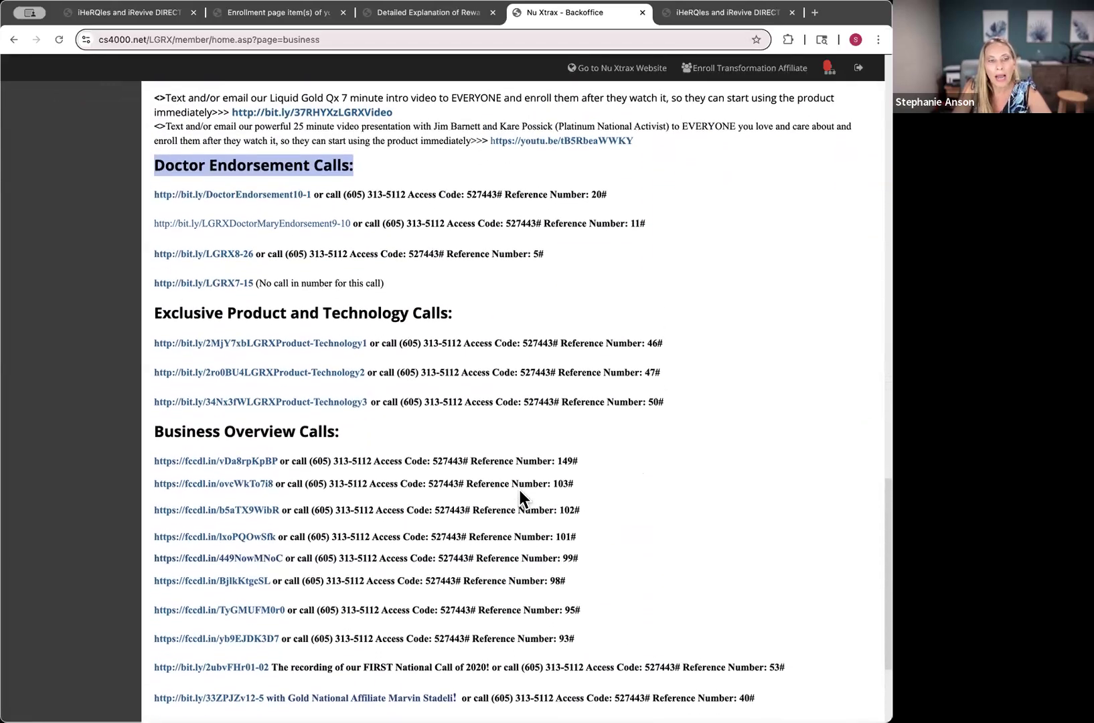
{"action": "scroll", "coordinate": [519, 490], "scroll_direction": "up", "scroll_amount": 8}
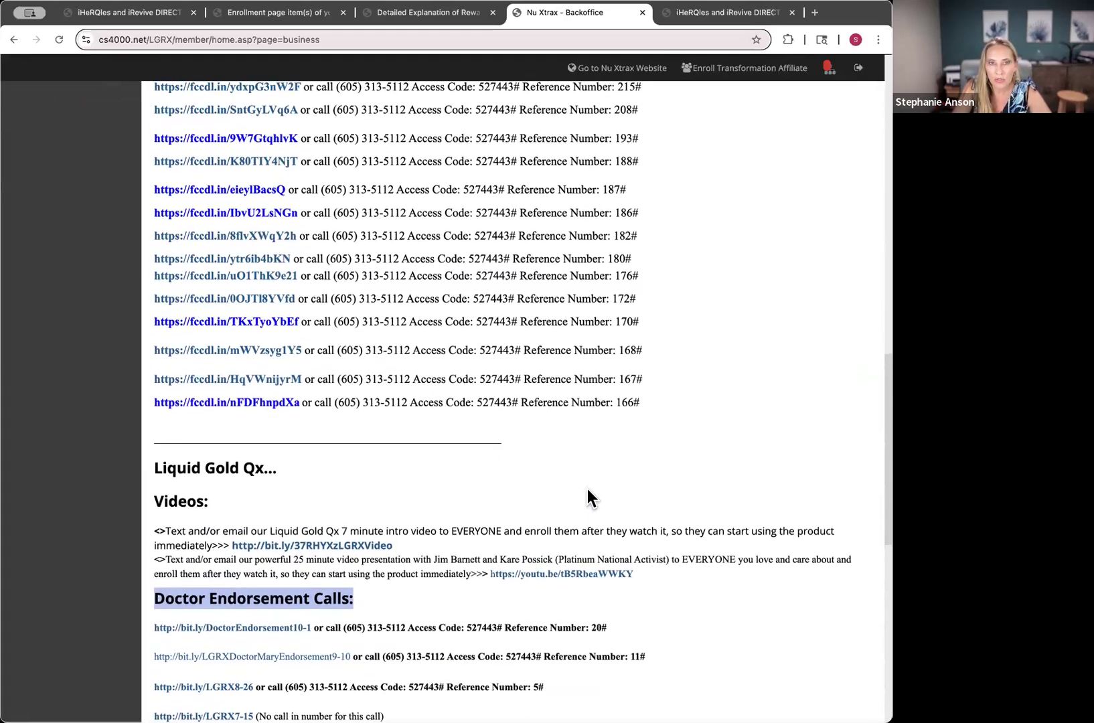
{"action": "scroll", "coordinate": [587, 488], "scroll_direction": "up", "scroll_amount": 20}
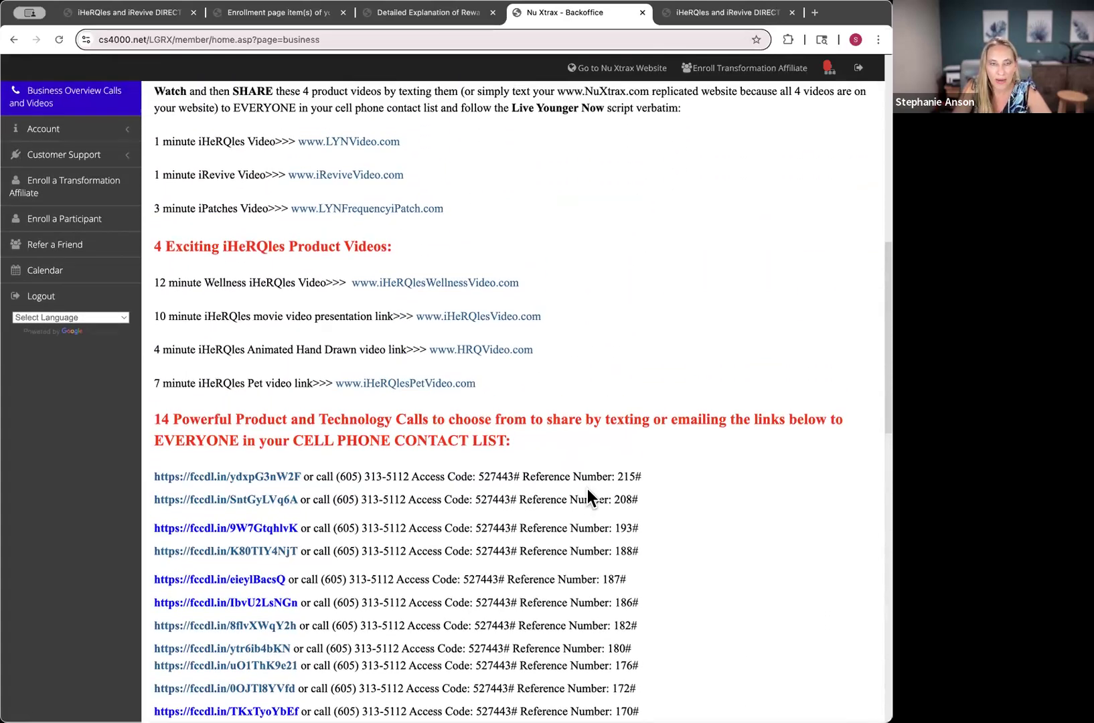
{"action": "scroll", "coordinate": [587, 489], "scroll_direction": "up", "scroll_amount": 4}
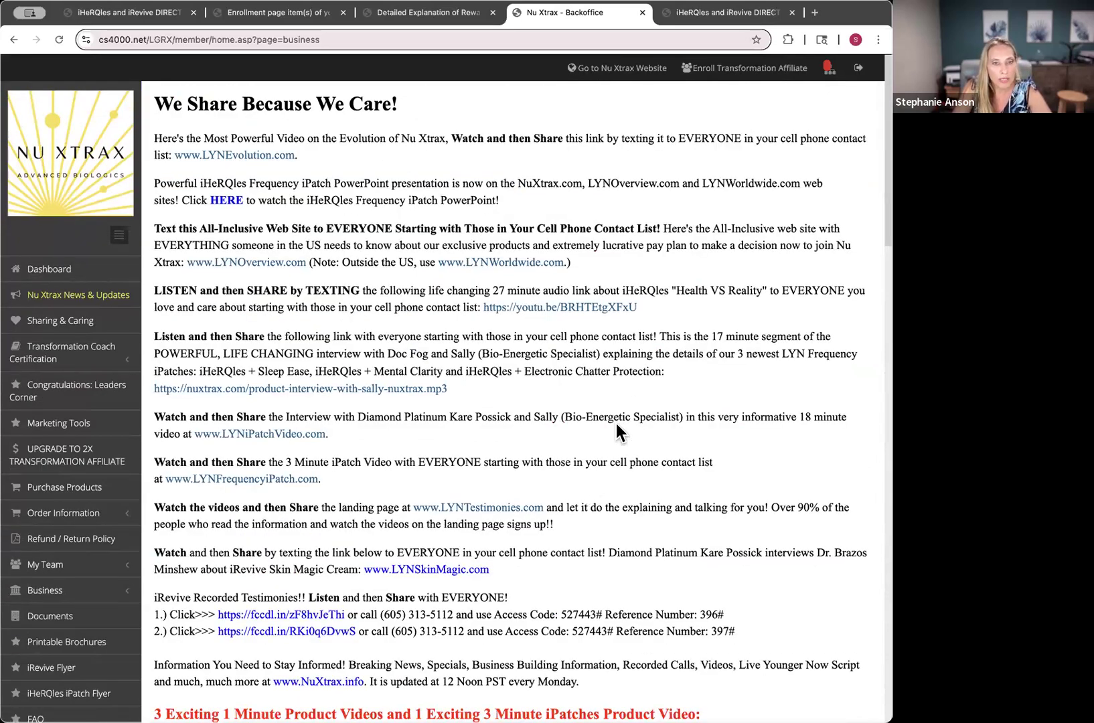
{"action": "scroll", "coordinate": [698, 483], "scroll_direction": "down", "scroll_amount": 4}
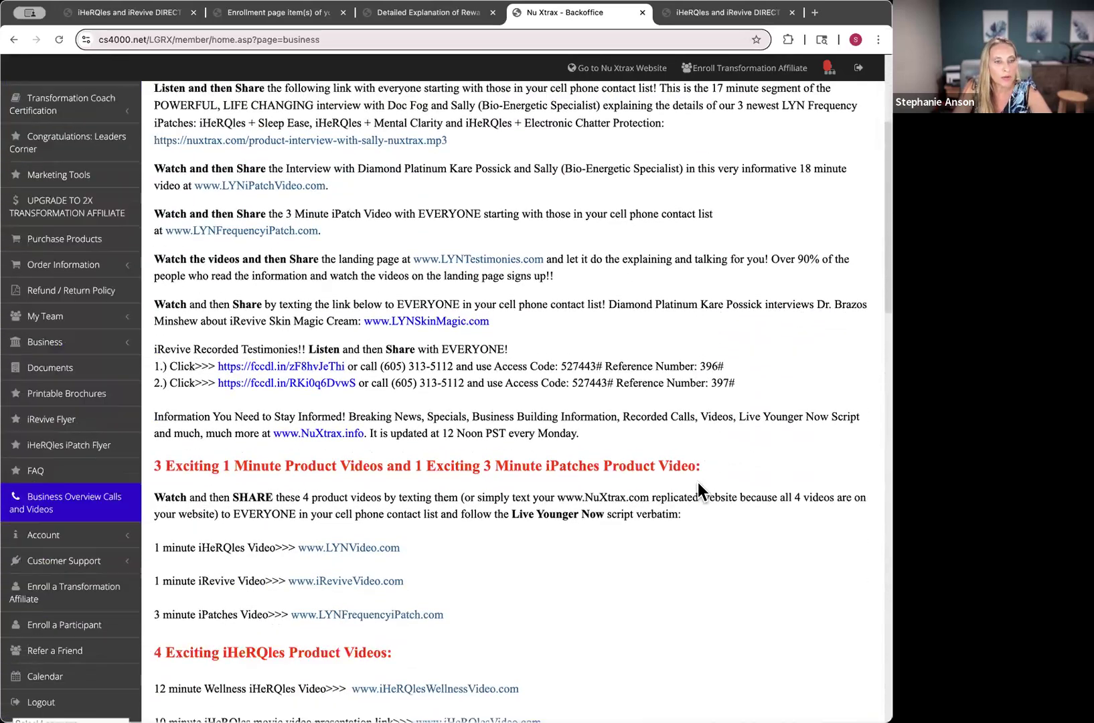
{"action": "scroll", "coordinate": [697, 482], "scroll_direction": "down", "scroll_amount": 3}
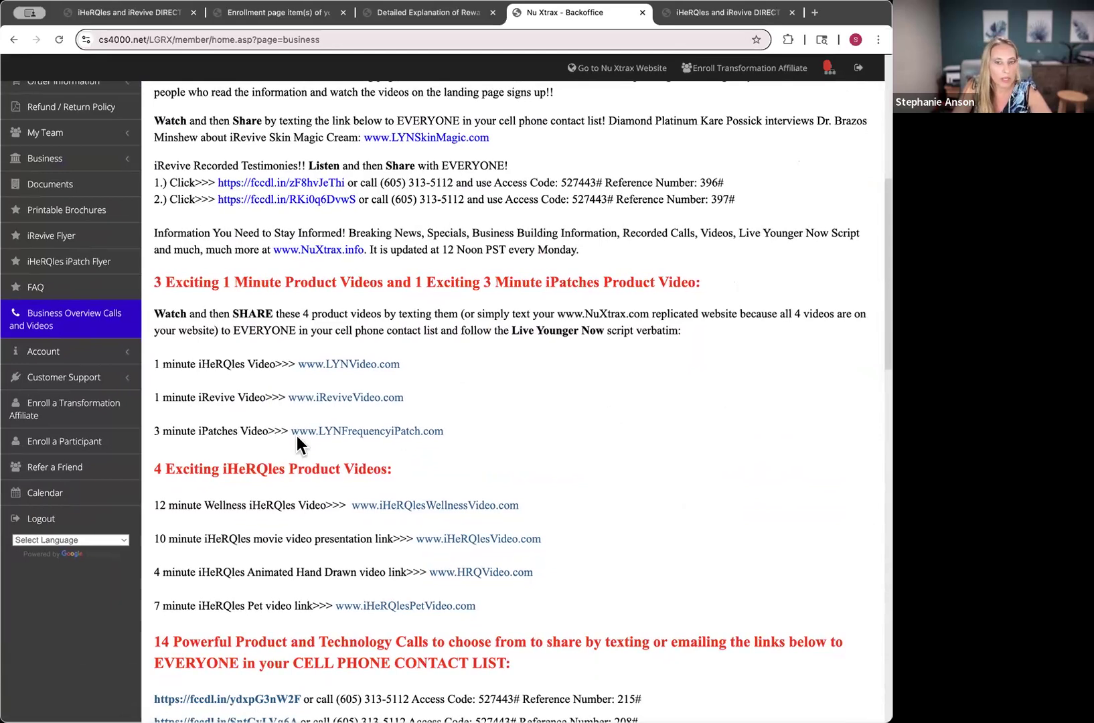
- Open the Refer a Friend form, highlight the sender's name, and look over its friend and personal note fields
{"action": "left_click", "coordinate": [69, 480]}
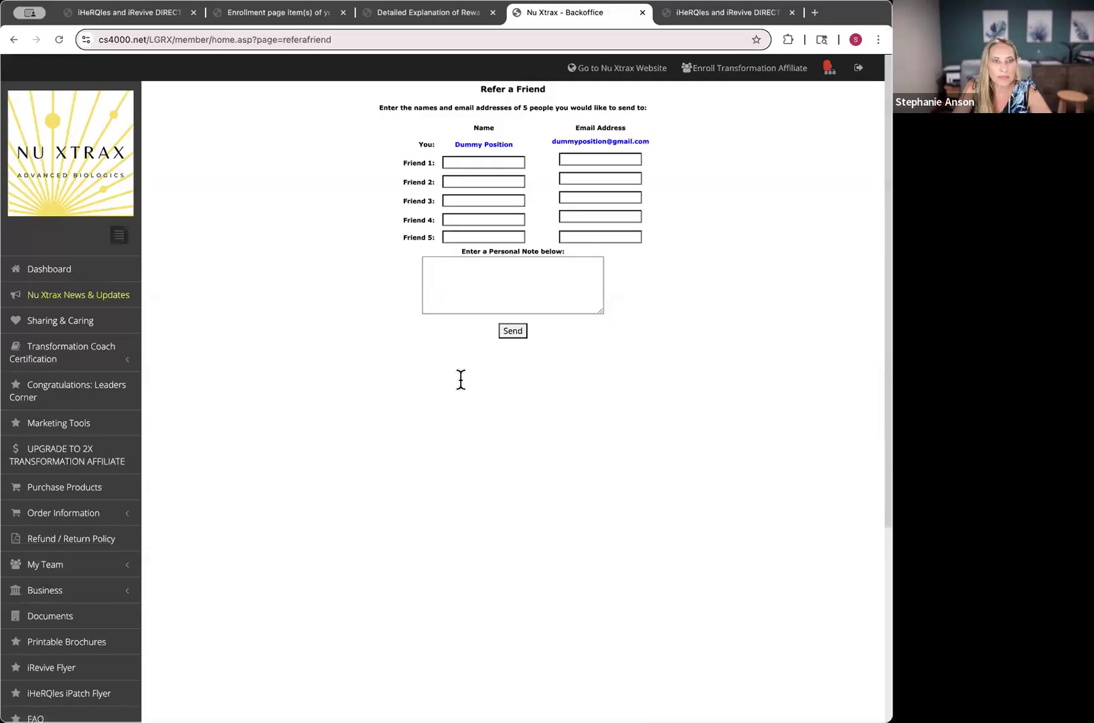
{"action": "left_click_drag", "start_coordinate": [447, 142], "coordinate": [551, 140]}
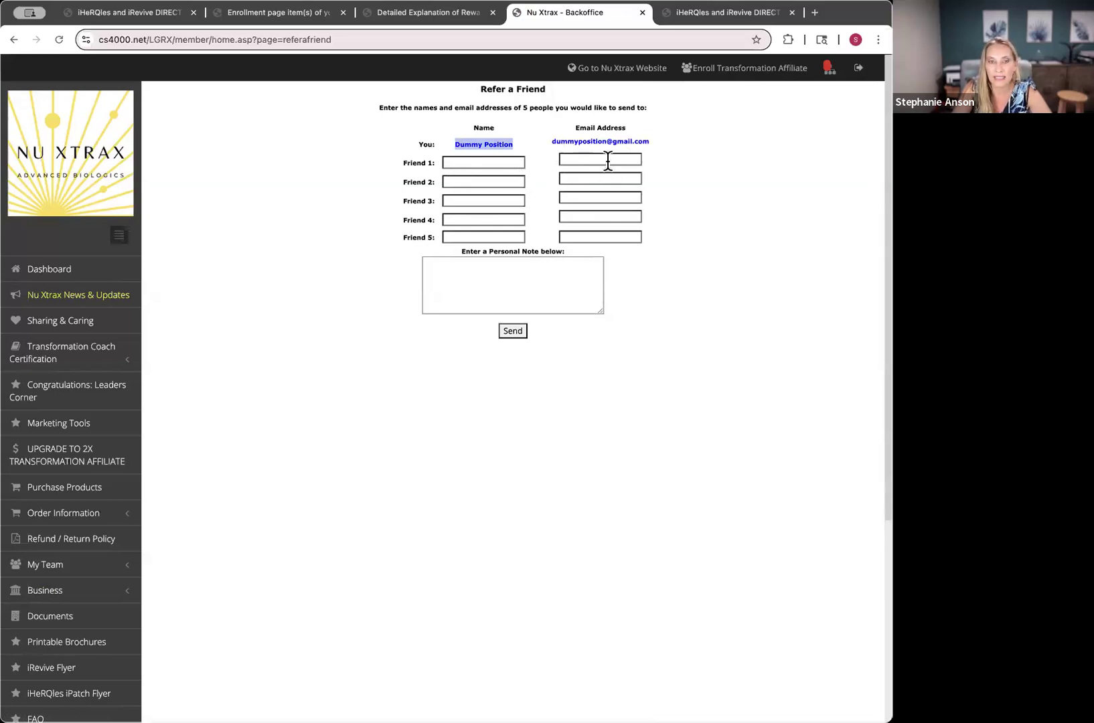
{"action": "scroll", "coordinate": [77, 398], "scroll_direction": "down", "scroll_amount": 2}
{"action": "scroll", "coordinate": [77, 398], "scroll_direction": "down", "scroll_amount": 2}
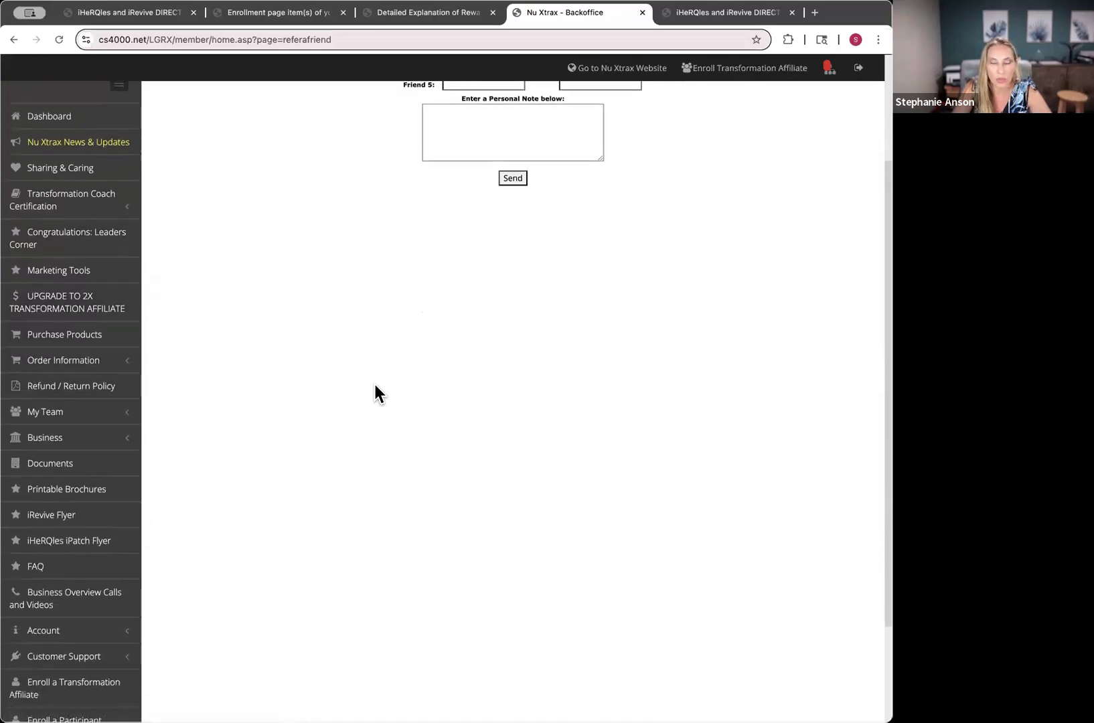
{"action": "scroll", "coordinate": [373, 381], "scroll_direction": "up", "scroll_amount": 4}
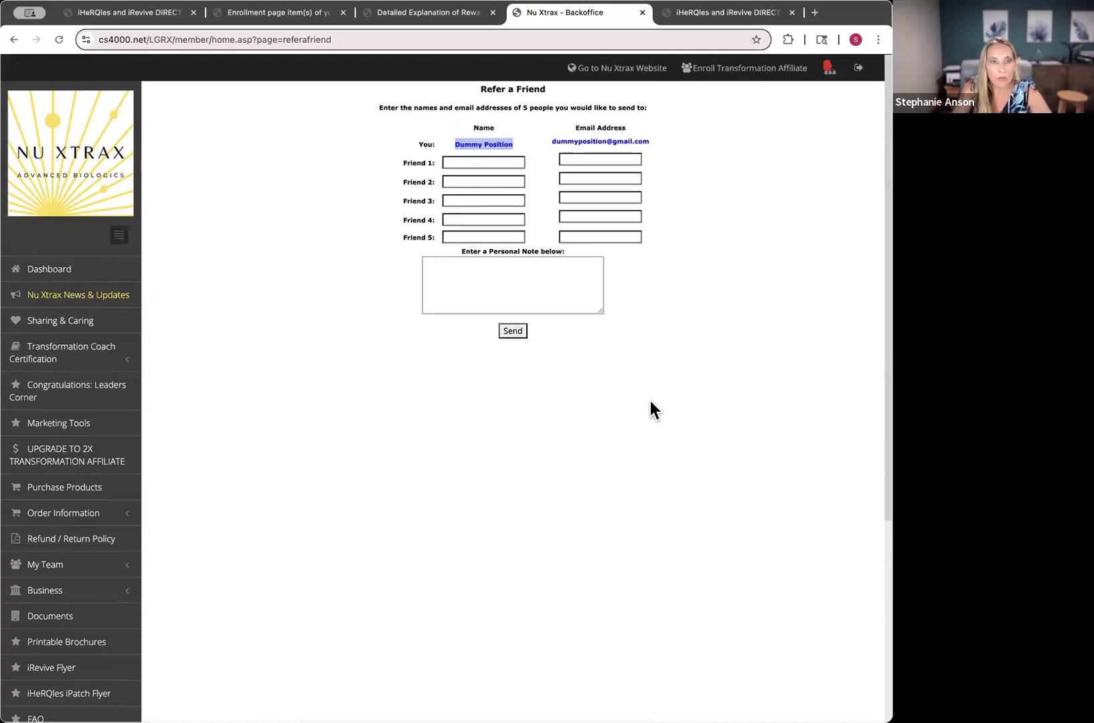
{"action": "scroll", "coordinate": [650, 403], "scroll_direction": "down", "scroll_amount": 6}
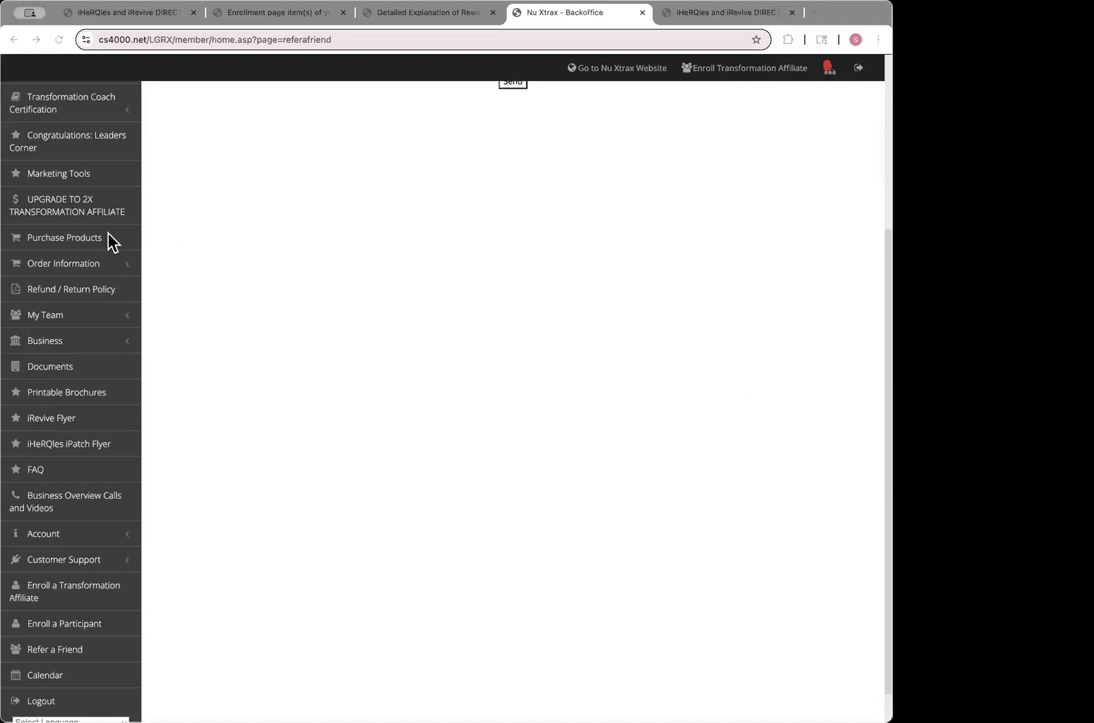
{"action": "scroll", "coordinate": [110, 240], "scroll_direction": "up", "scroll_amount": 5}
{"action": "scroll", "coordinate": [242, 517], "scroll_direction": "down", "scroll_amount": 3}
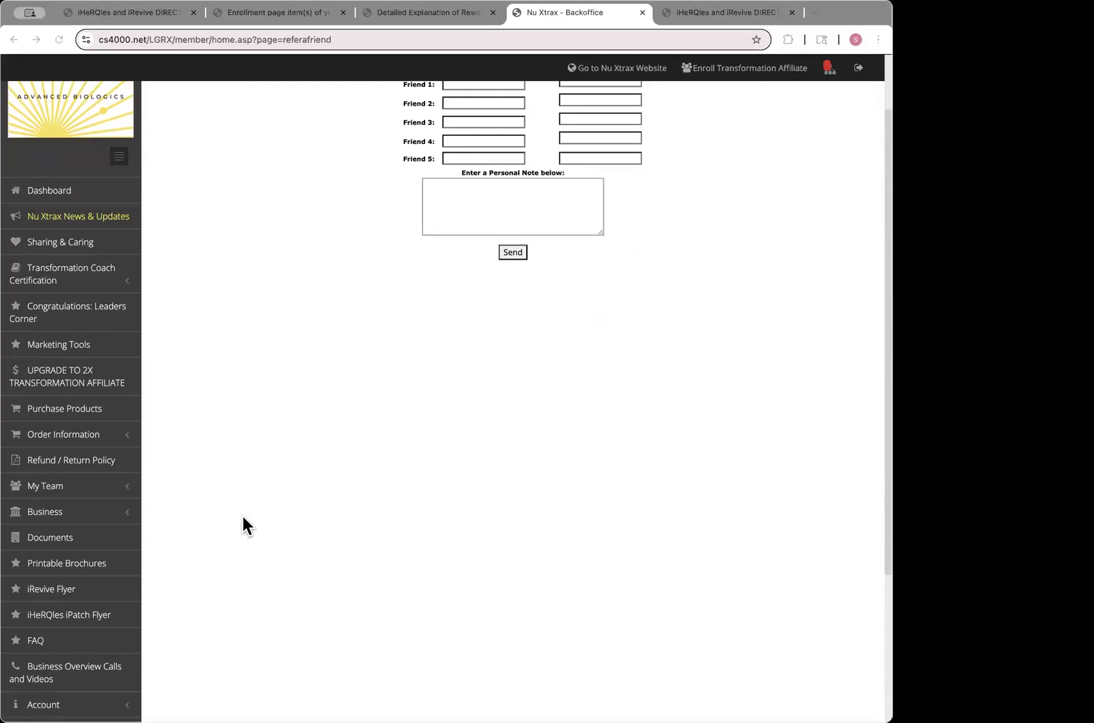
{"action": "scroll", "coordinate": [268, 509], "scroll_direction": "up", "scroll_amount": 3}
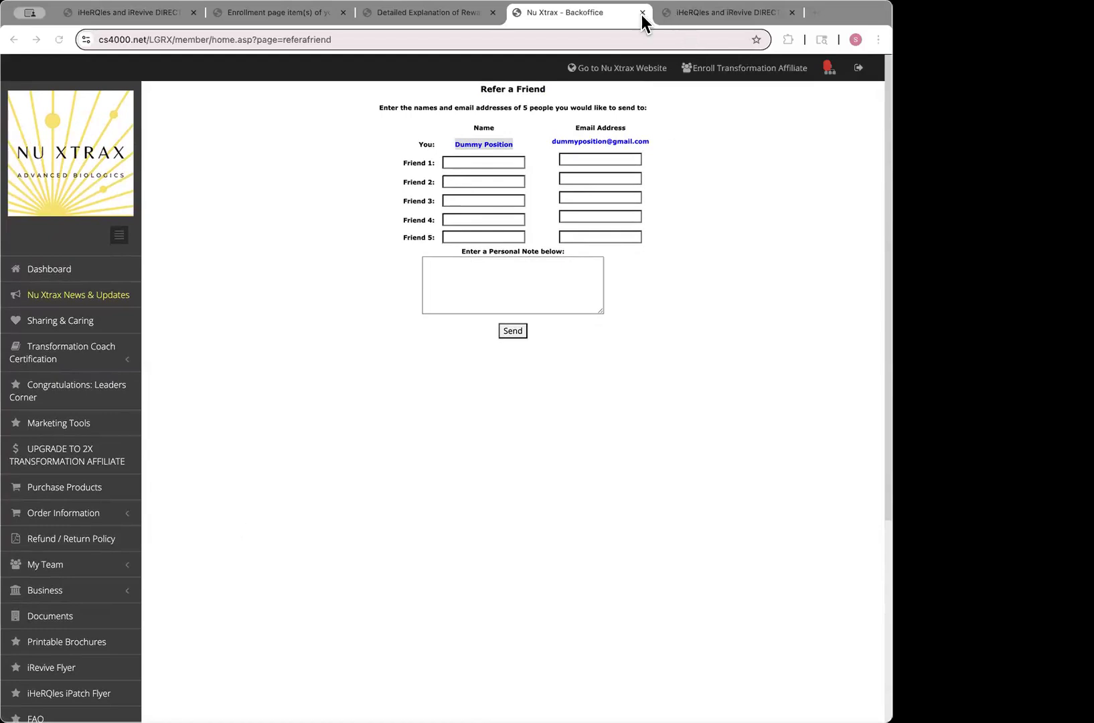
{"action": "left_click", "coordinate": [612, 22]}
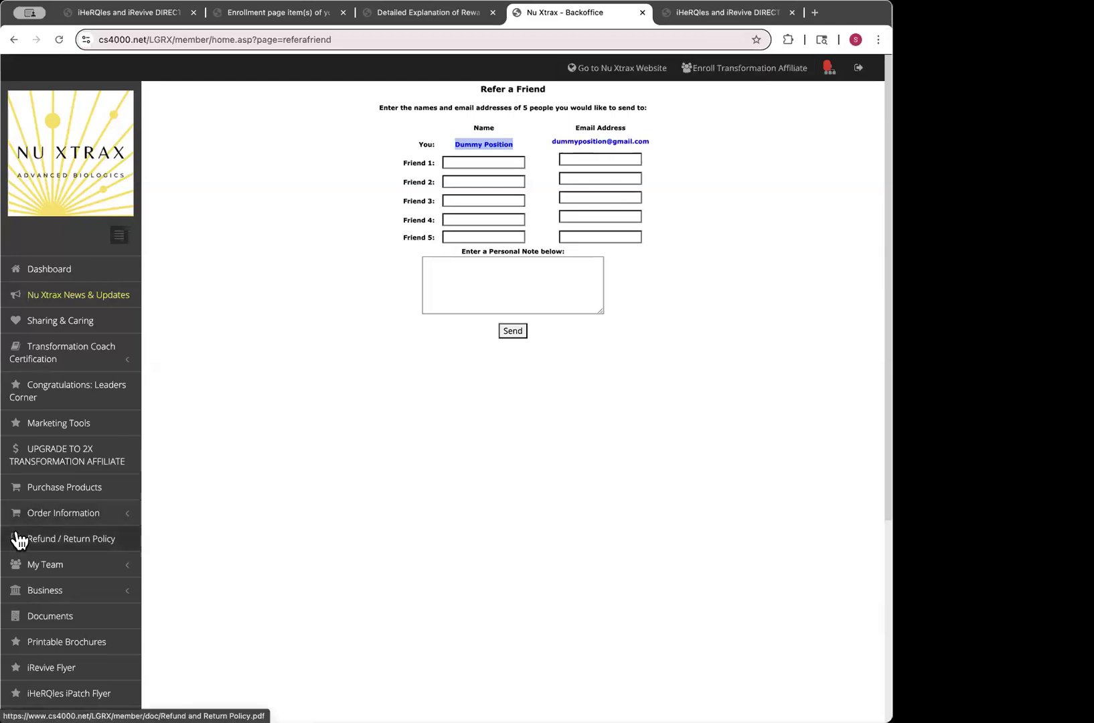
- Open the Enroll a Participant form with United States as the country, and look through its fields and enrollment packages
{"action": "scroll", "coordinate": [67, 562], "scroll_direction": "down", "scroll_amount": 5}
{"action": "left_click", "coordinate": [74, 579]}
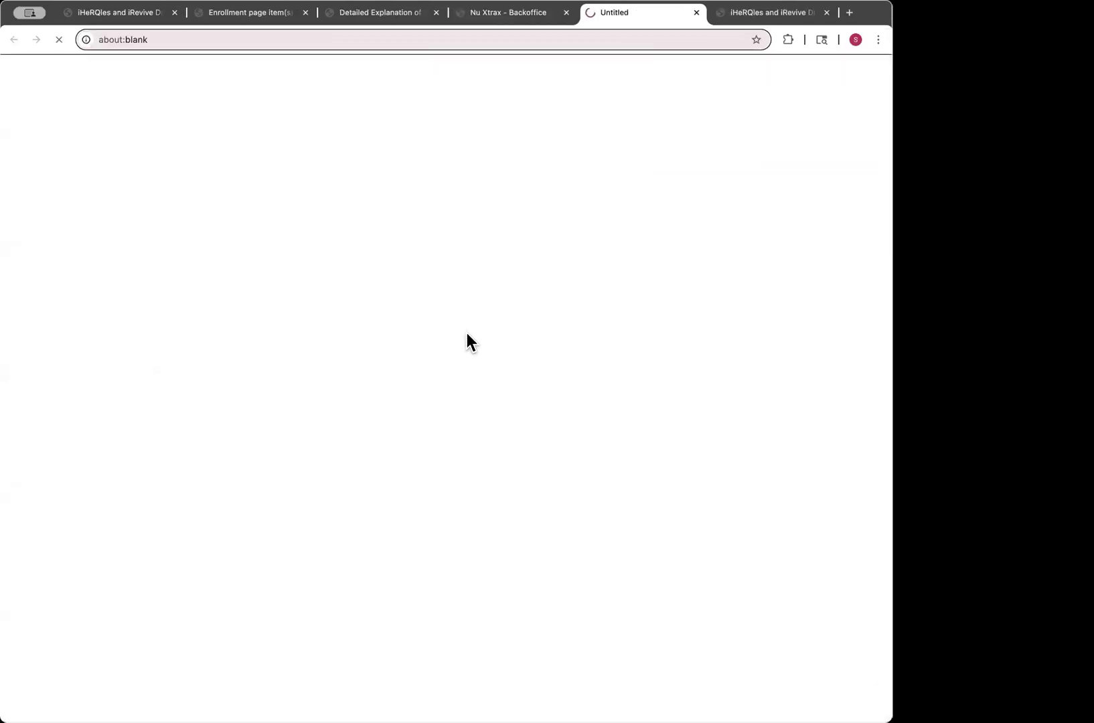
{"action": "left_click", "coordinate": [496, 338]}
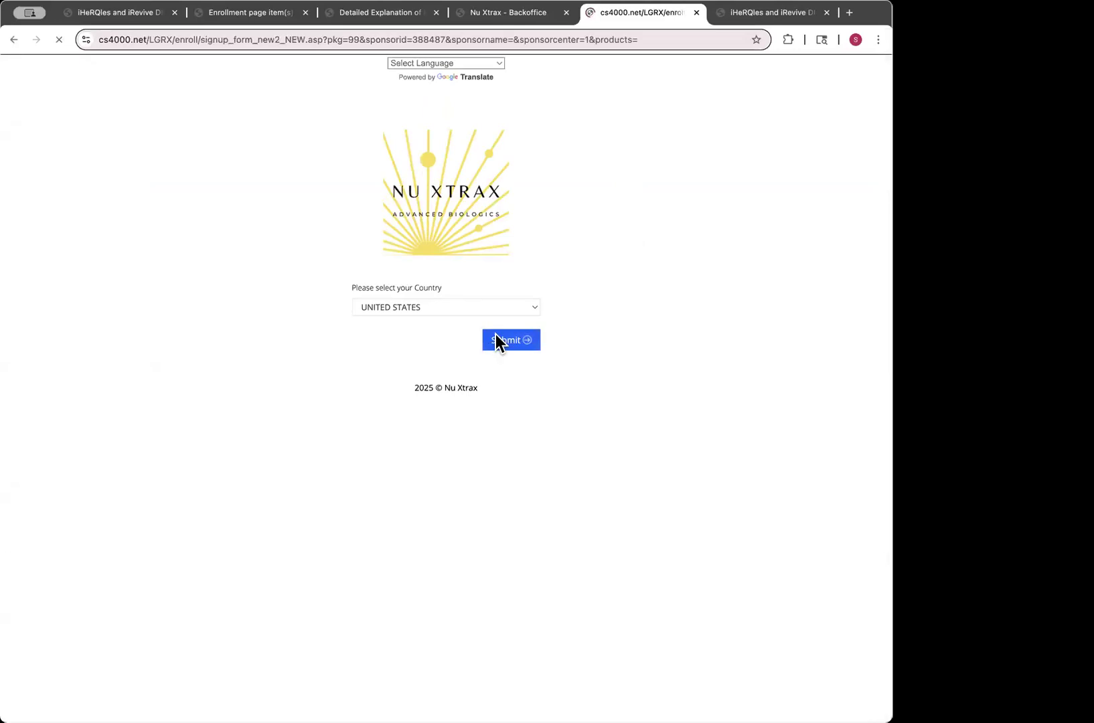
{"action": "scroll", "coordinate": [495, 342], "scroll_direction": "down", "scroll_amount": 15}
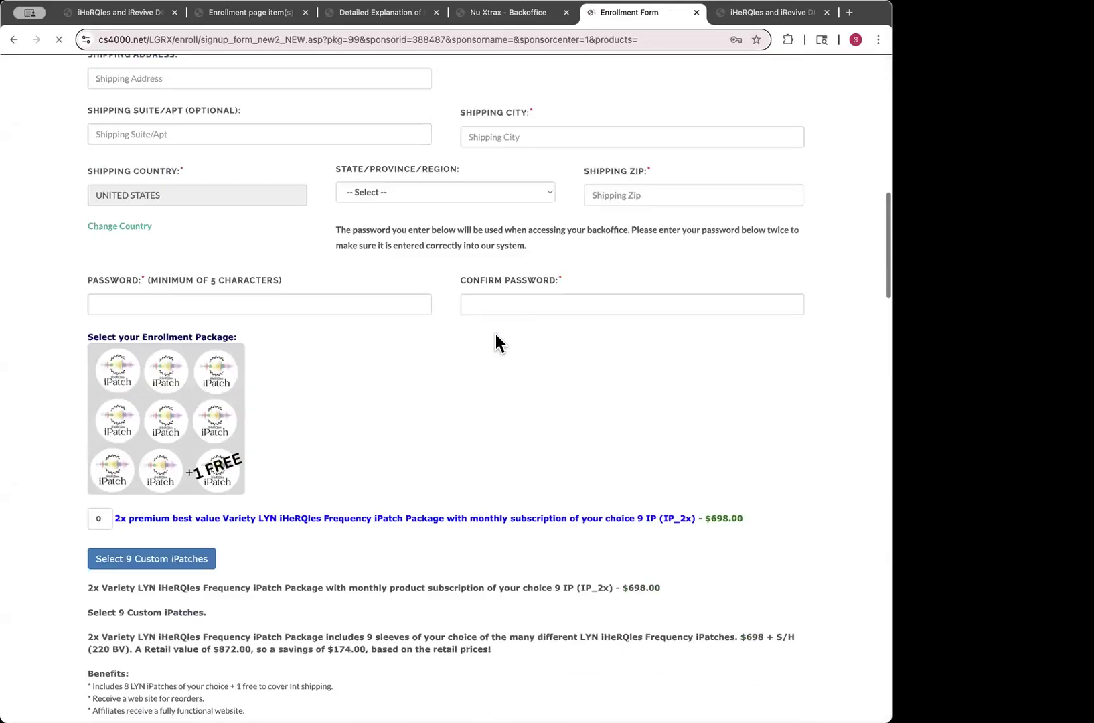
{"action": "scroll", "coordinate": [496, 339], "scroll_direction": "up", "scroll_amount": 3}
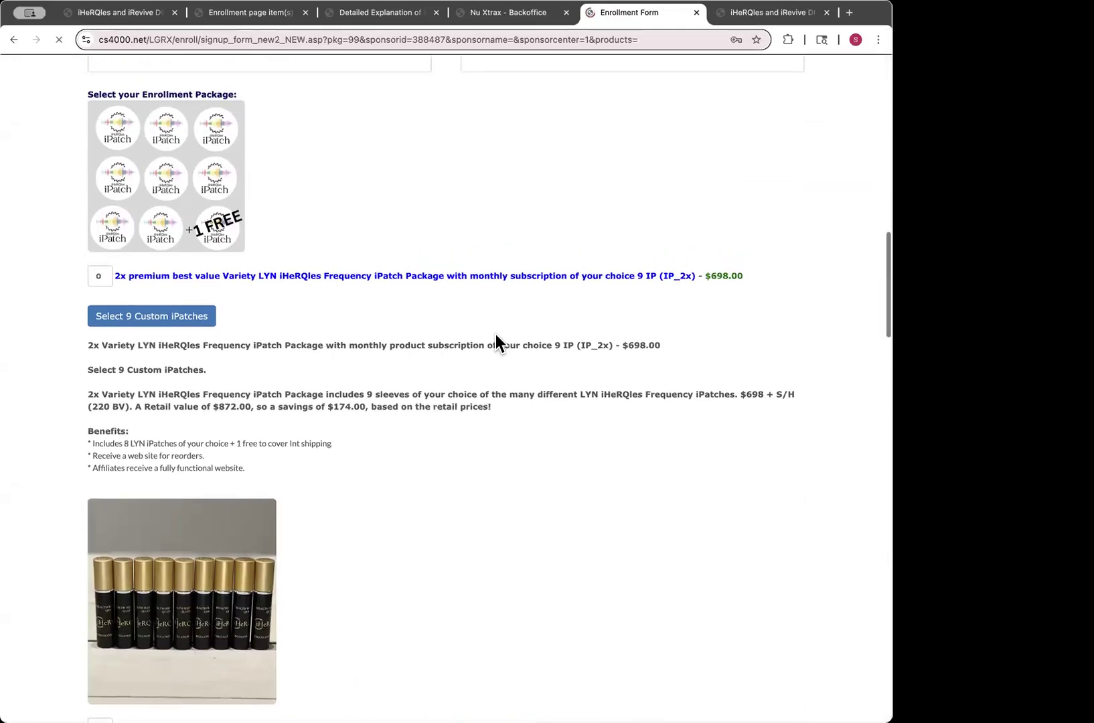
{"action": "scroll", "coordinate": [457, 402], "scroll_direction": "down", "scroll_amount": 10}
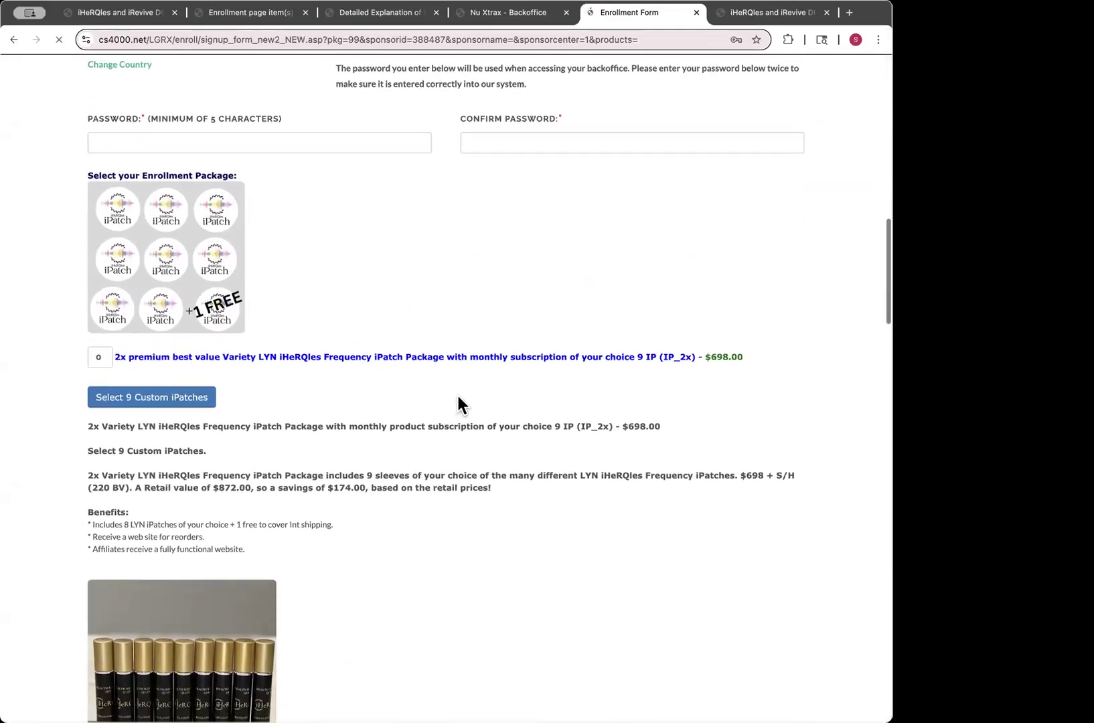
{"action": "scroll", "coordinate": [457, 402], "scroll_direction": "down", "scroll_amount": 8}
{"action": "scroll", "coordinate": [457, 401], "scroll_direction": "up", "scroll_amount": 15}
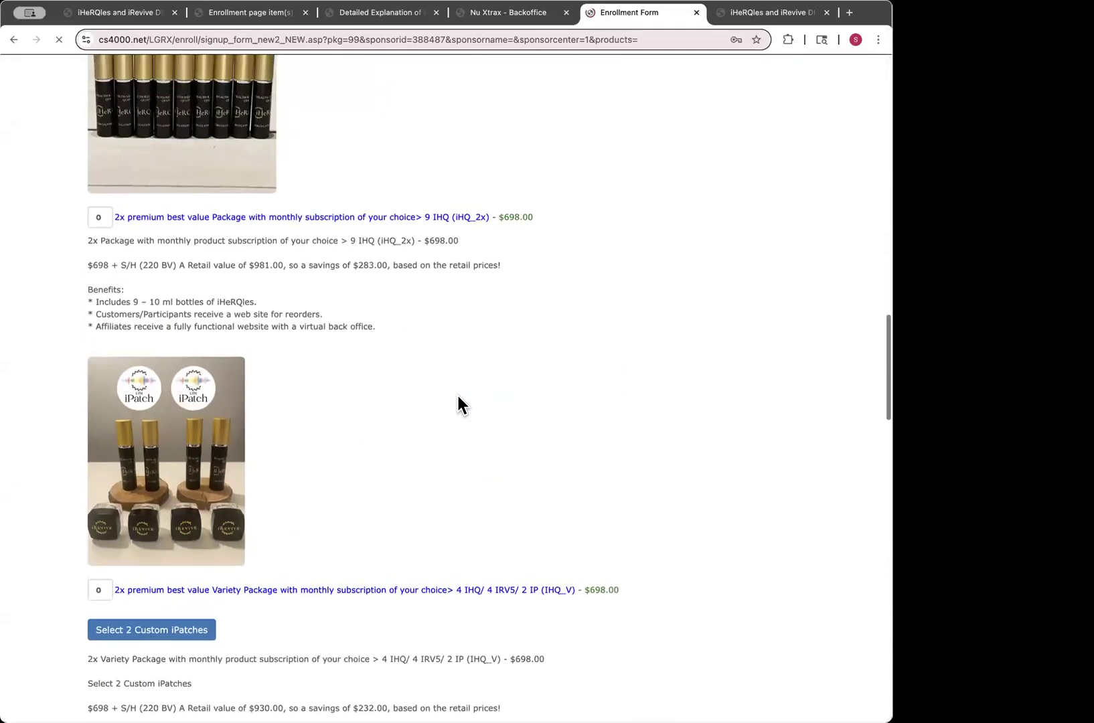
{"action": "scroll", "coordinate": [457, 397], "scroll_direction": "down", "scroll_amount": 13}
{"action": "scroll", "coordinate": [457, 396], "scroll_direction": "up", "scroll_amount": 11}
- Go back from the enrollment form to the country selection page, and open Purchase Products from the back office
{"action": "left_click", "coordinate": [747, 13]}
{"action": "left_click", "coordinate": [678, 13]}
{"action": "left_click", "coordinate": [13, 40]}
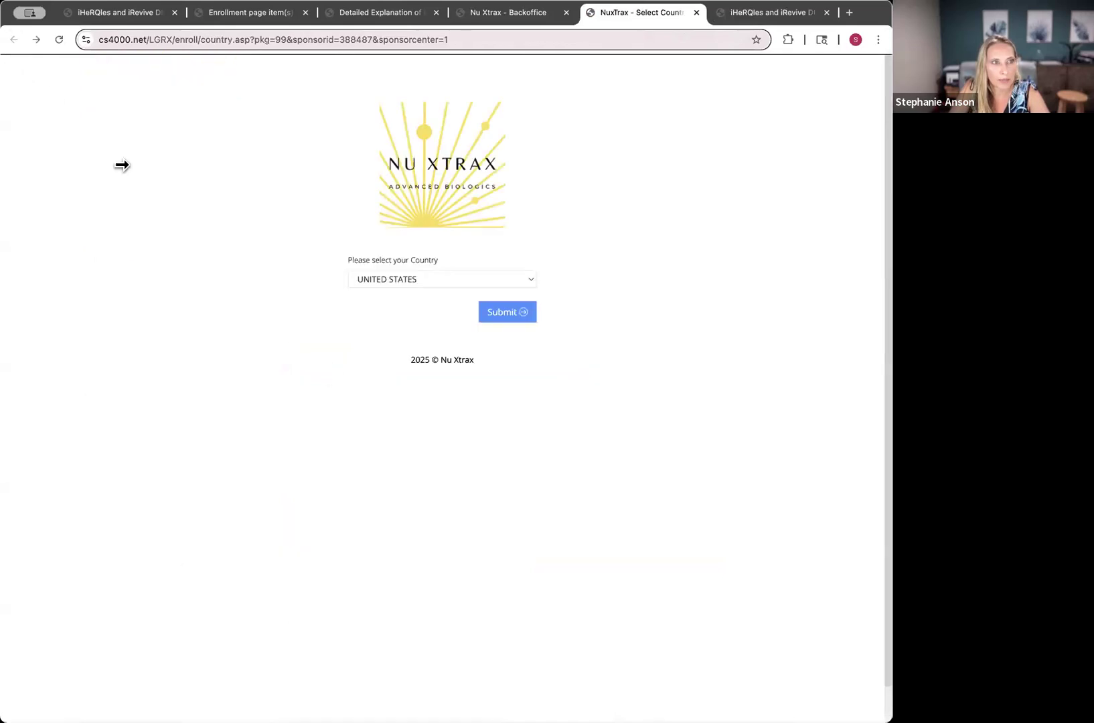
{"action": "left_click", "coordinate": [517, 16]}
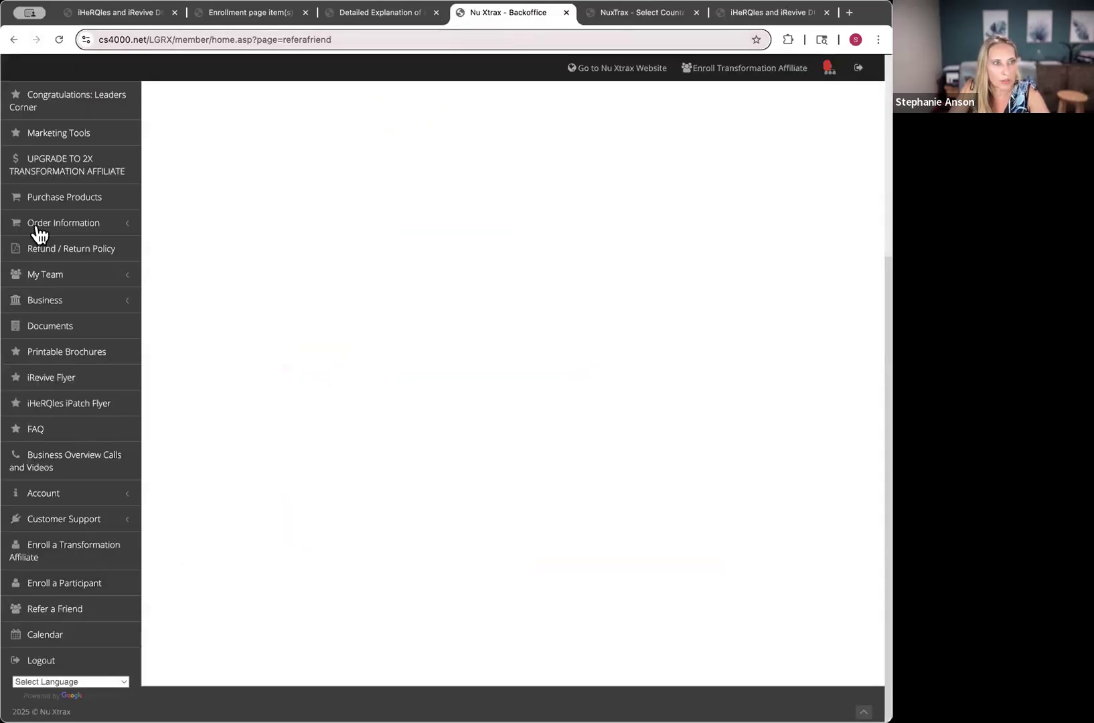
{"action": "scroll", "coordinate": [74, 294], "scroll_direction": "up", "scroll_amount": 3}
{"action": "left_click", "coordinate": [67, 367]}
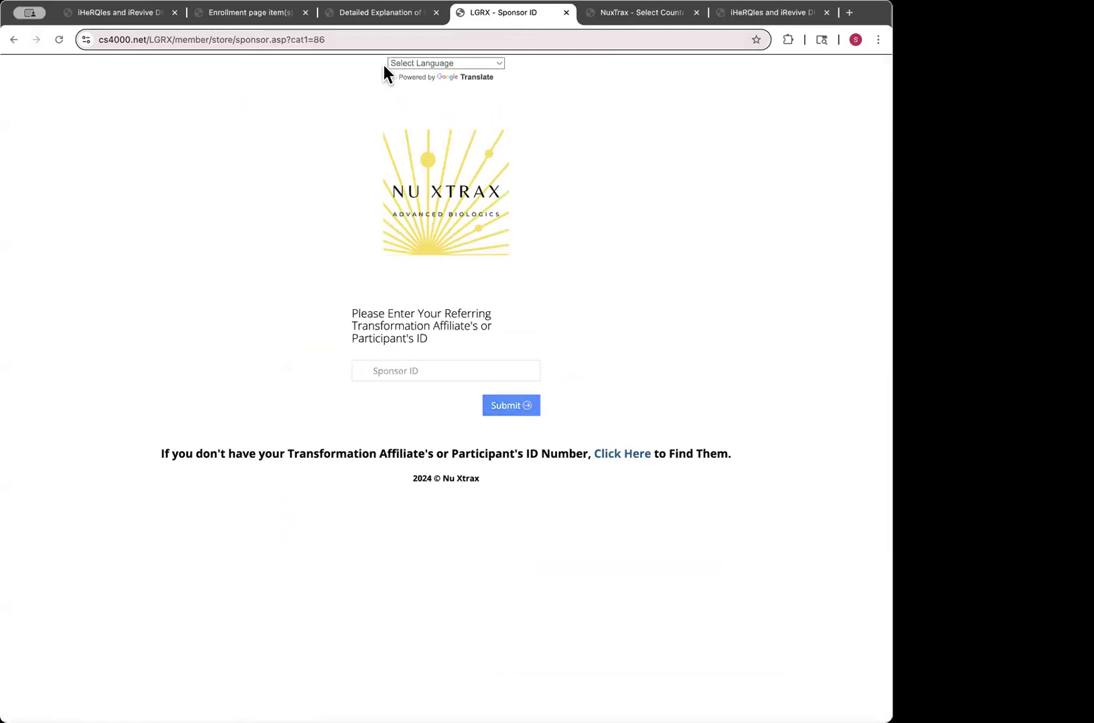
- Look through the other open pages, including the rewards plan, the iHeRQles and iRevive directions, and the country selection page
{"action": "left_click", "coordinate": [253, 15]}
{"action": "left_click", "coordinate": [384, 14]}
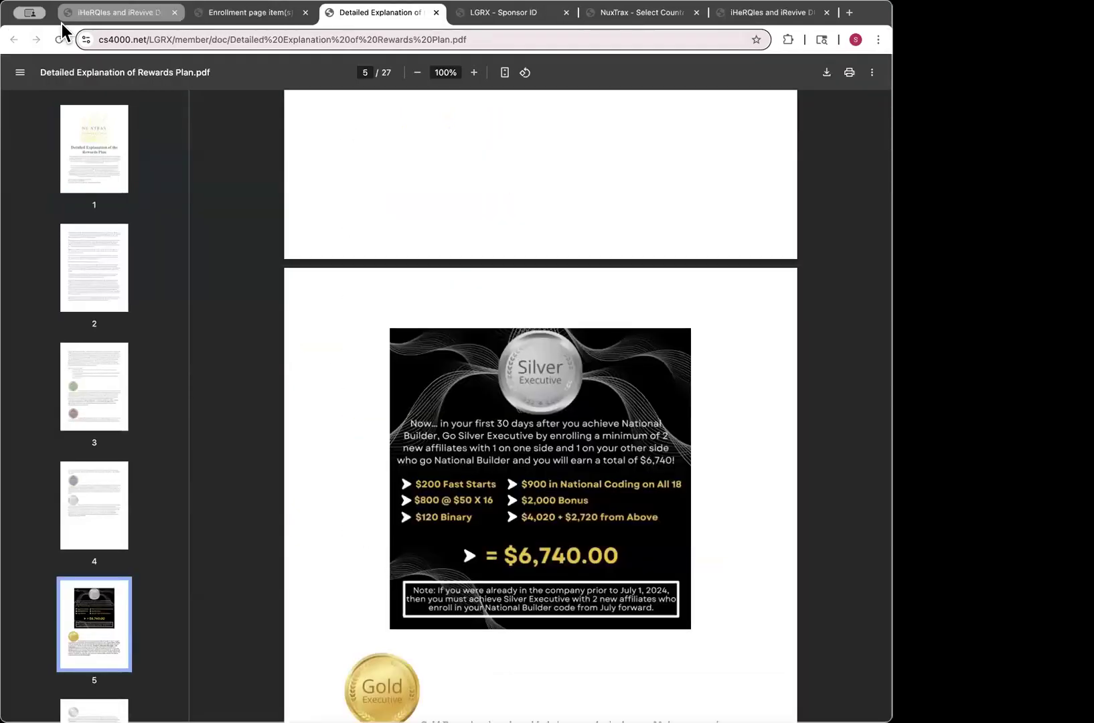
{"action": "left_click", "coordinate": [117, 15]}
{"action": "left_click", "coordinate": [647, 17]}
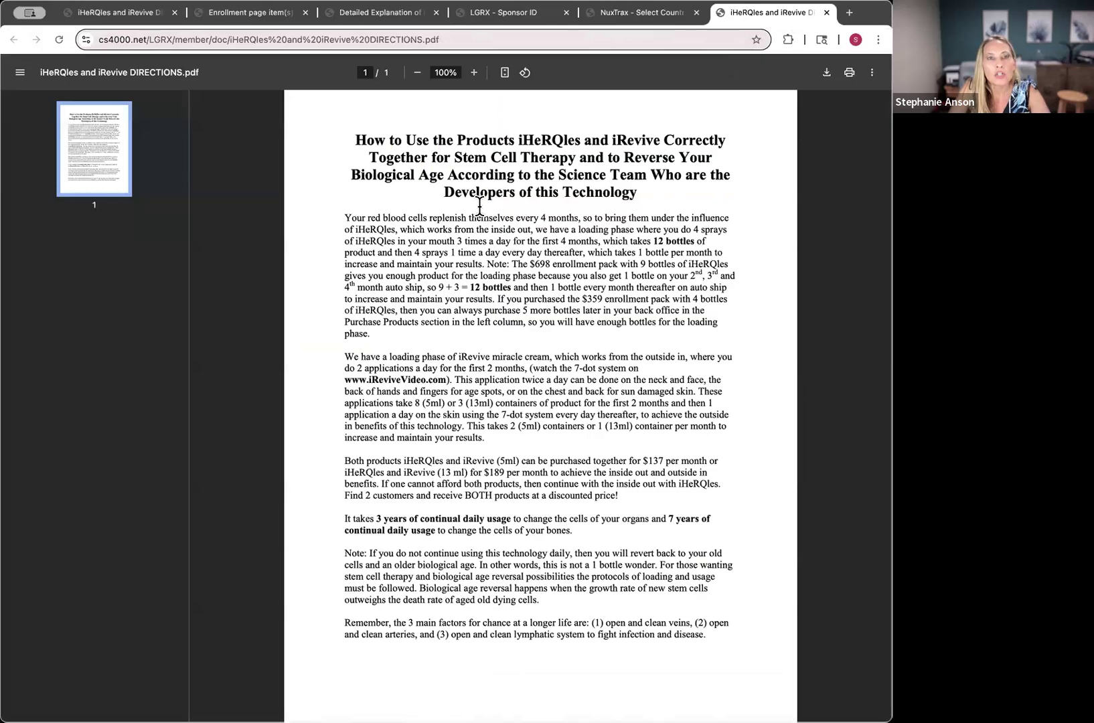
{"action": "left_click", "coordinate": [632, 12]}
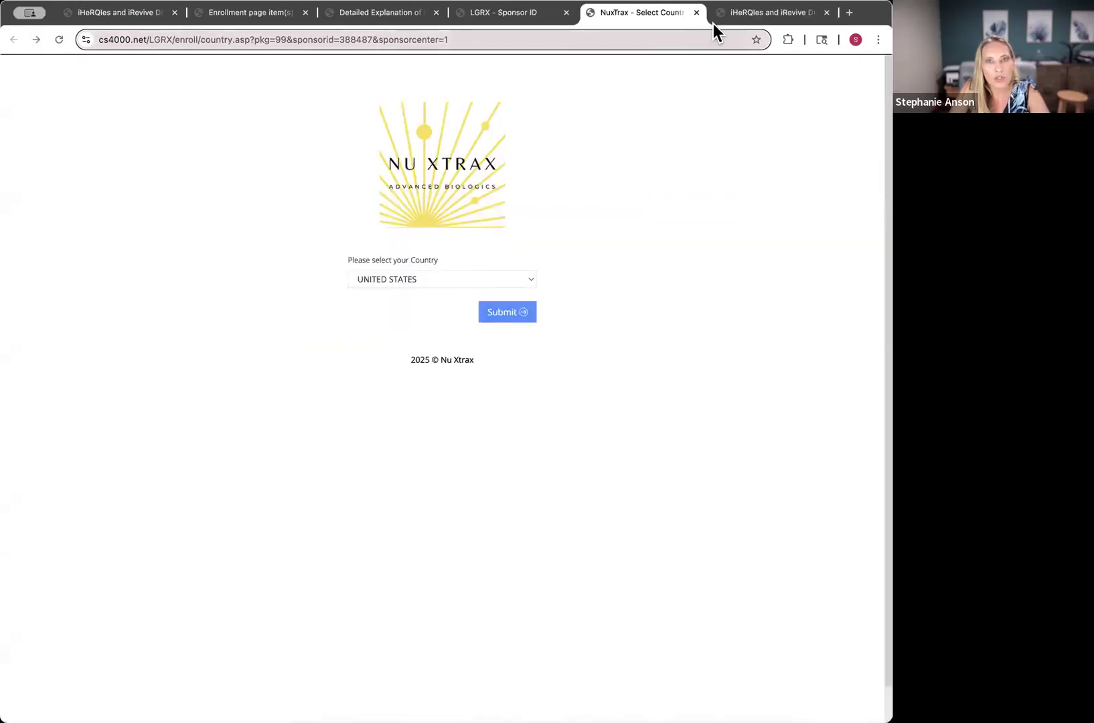
{"action": "left_click", "coordinate": [732, 14]}
{"action": "left_click", "coordinate": [645, 13]}
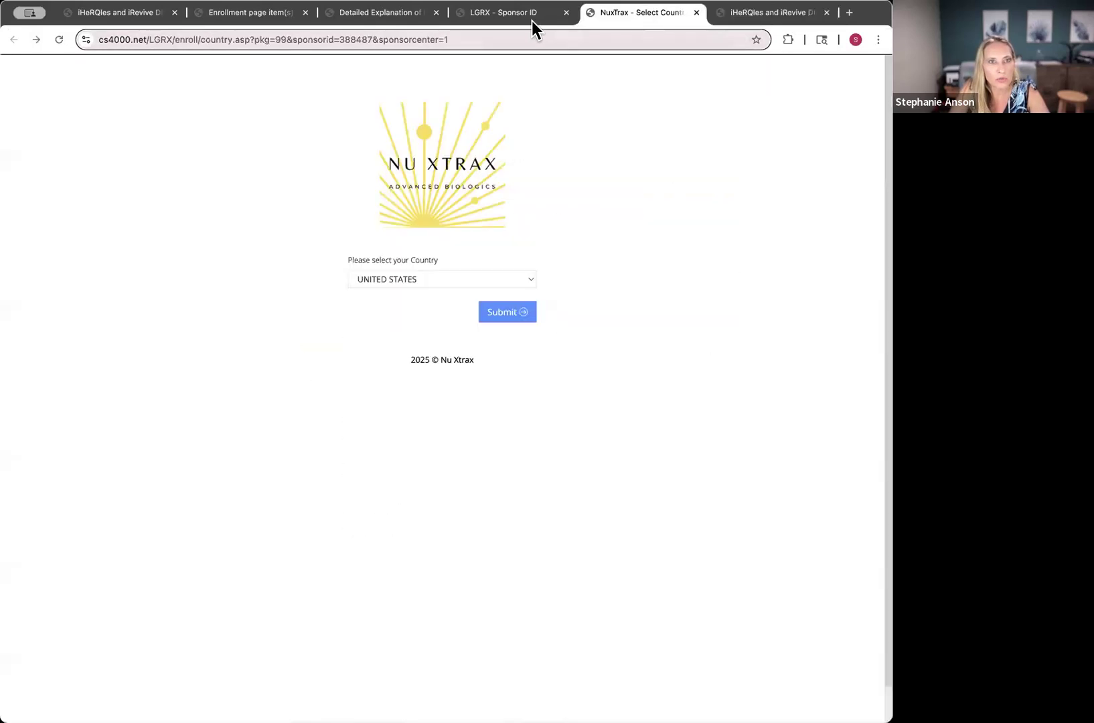
- Return from the sponsor ID page to the back office login and sign in with the saved user ID and password
{"action": "left_click", "coordinate": [529, 17]}
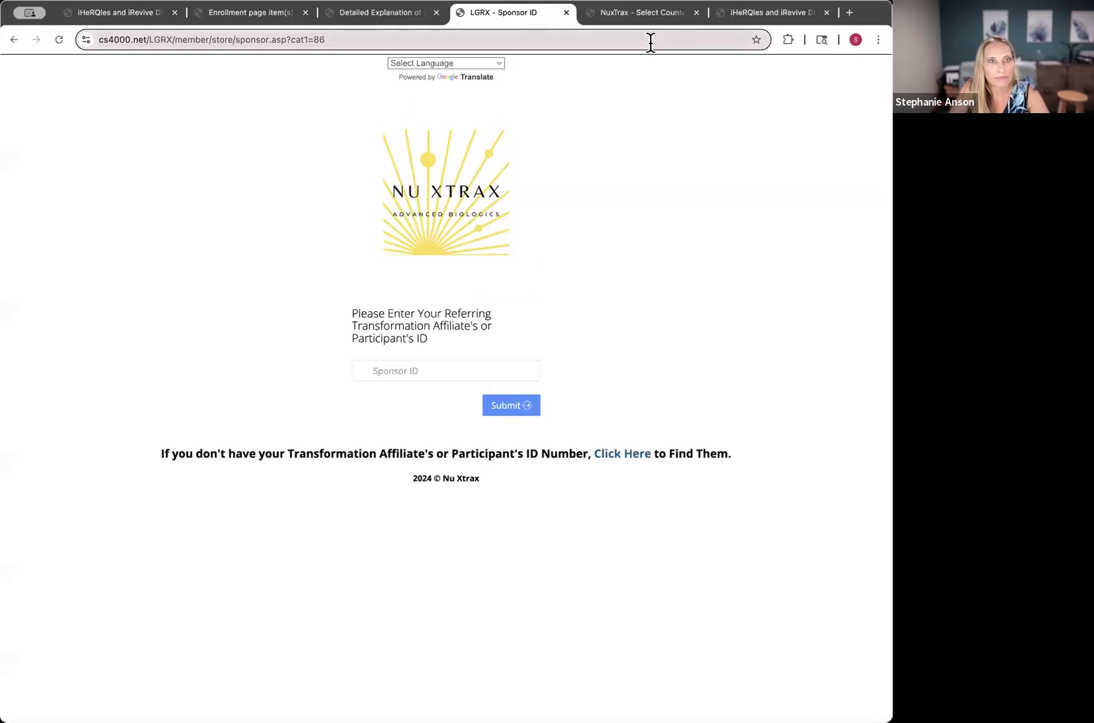
{"action": "left_click", "coordinate": [14, 40]}
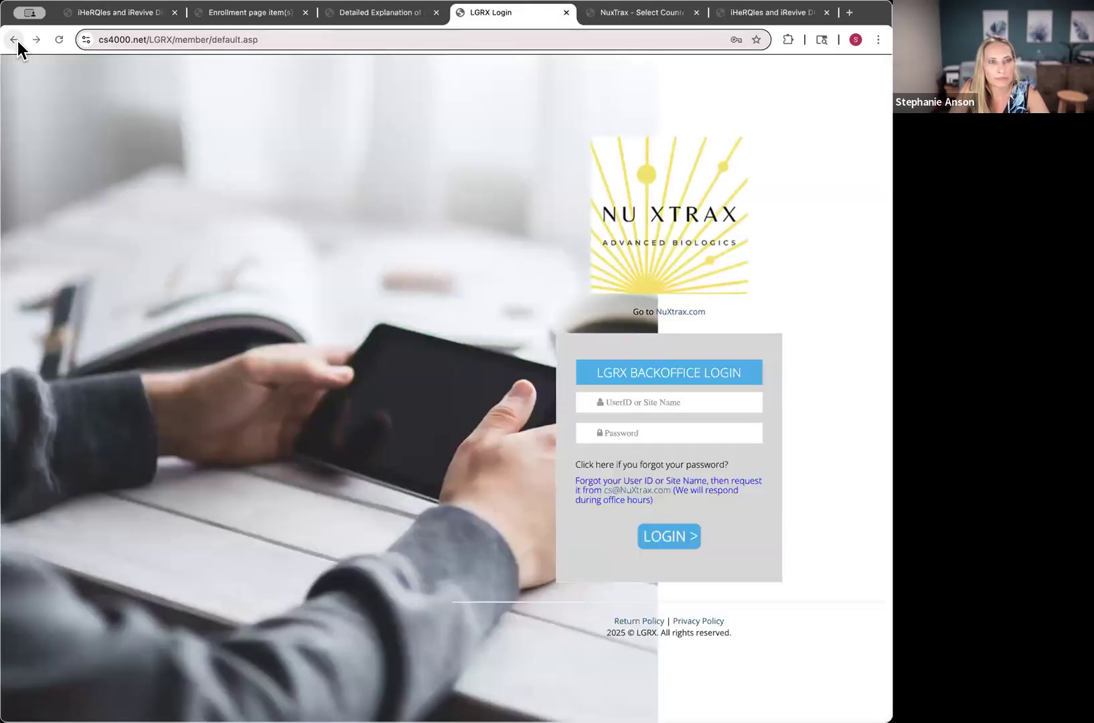
{"action": "left_click", "coordinate": [636, 439]}
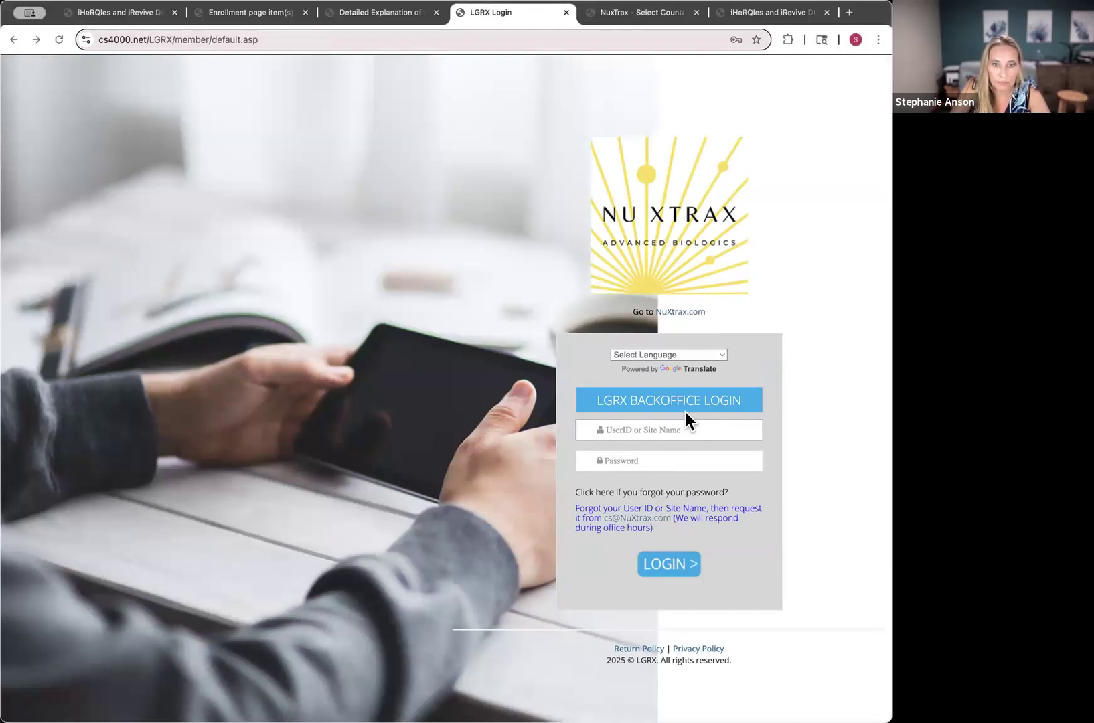
{"action": "left_click", "coordinate": [688, 429]}
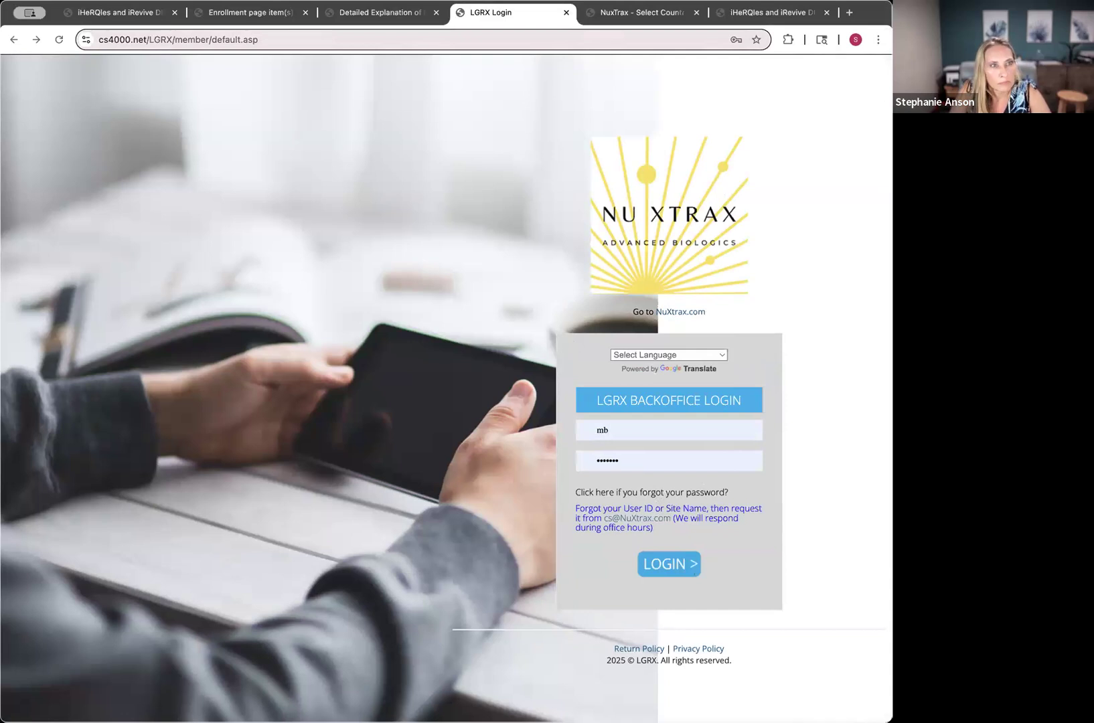
{"action": "left_click", "coordinate": [667, 566]}
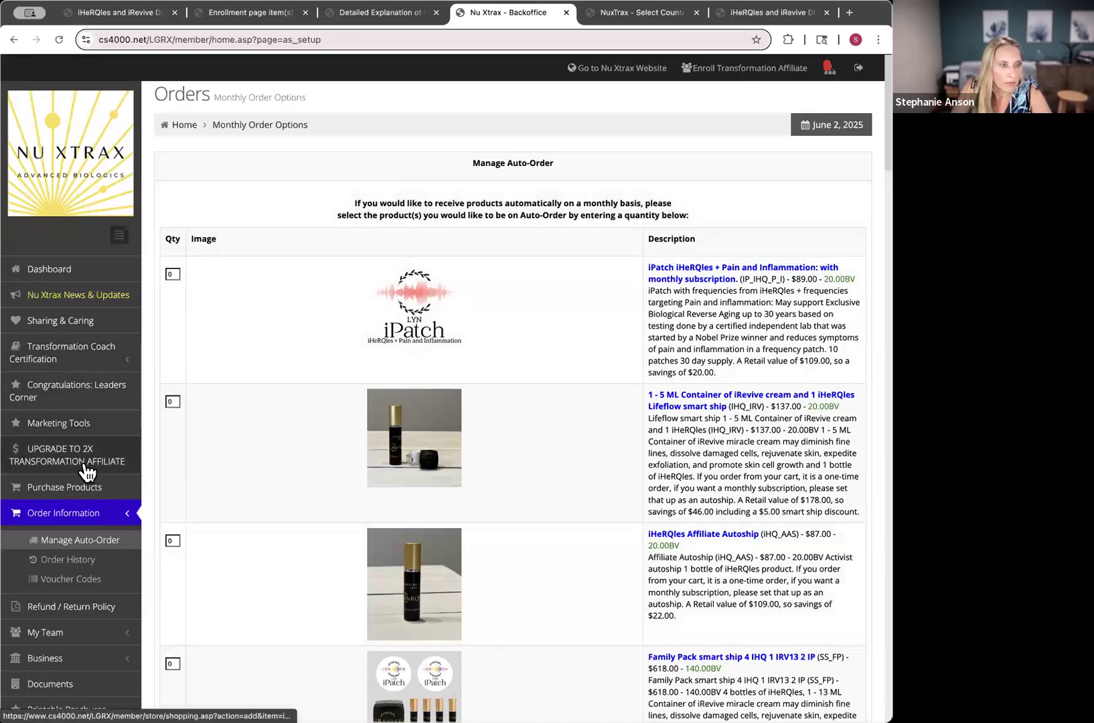
- Open Purchase Products, add one LYN iPatch of your choice with monthly subscription to the cart, and continue shopping
{"action": "left_click", "coordinate": [76, 484]}
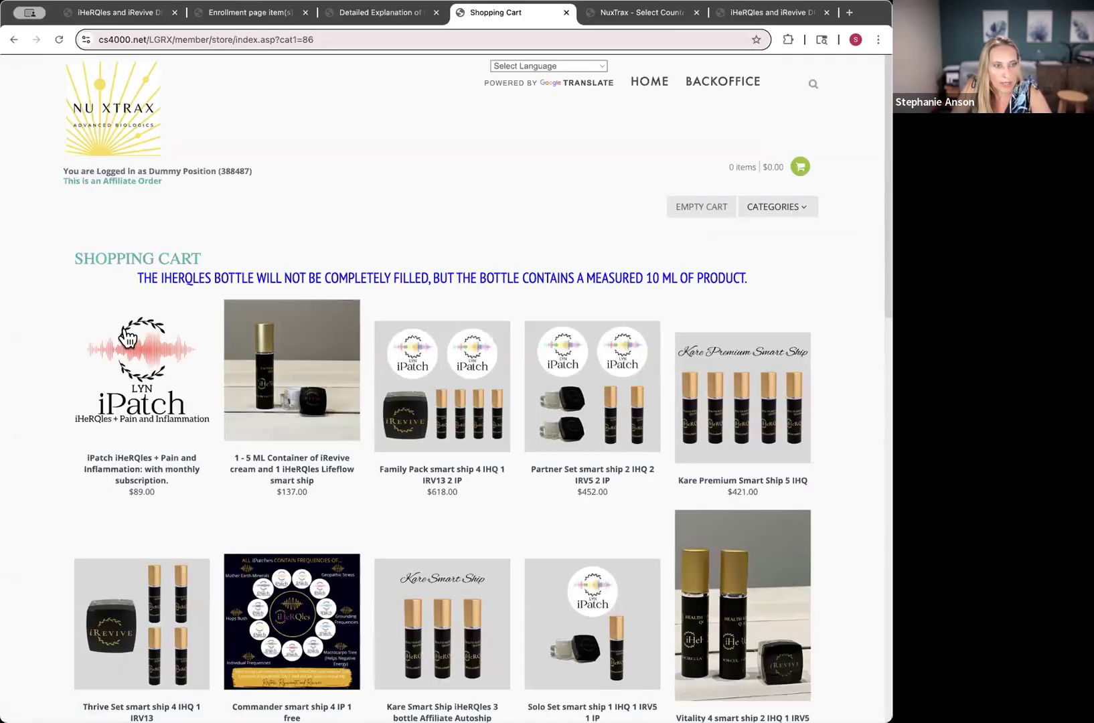
{"action": "scroll", "coordinate": [248, 415], "scroll_direction": "down", "scroll_amount": 2}
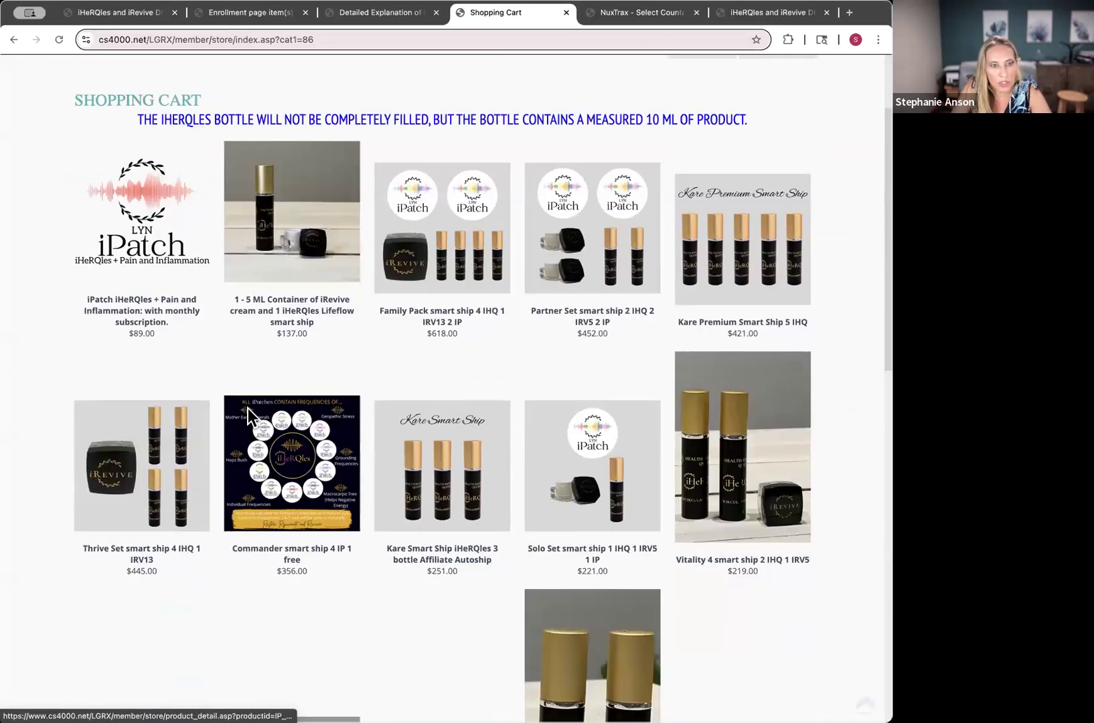
{"action": "scroll", "coordinate": [247, 411], "scroll_direction": "down", "scroll_amount": 3}
{"action": "scroll", "coordinate": [247, 418], "scroll_direction": "down", "scroll_amount": 10}
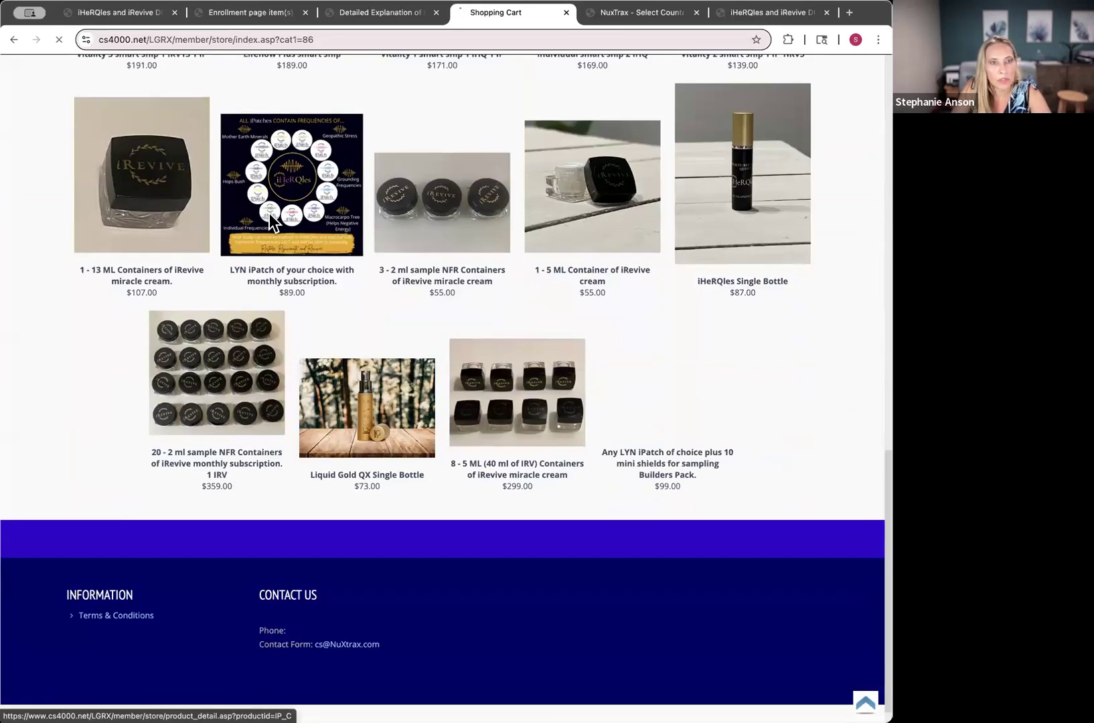
{"action": "left_click", "coordinate": [269, 213]}
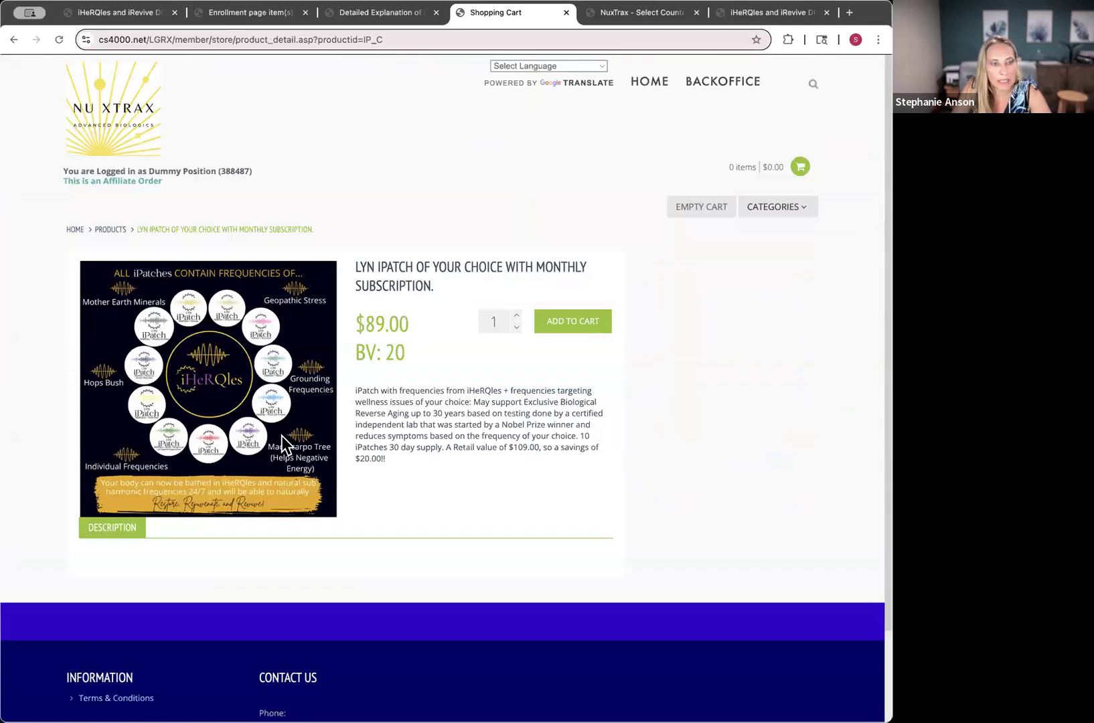
{"action": "left_click", "coordinate": [586, 328]}
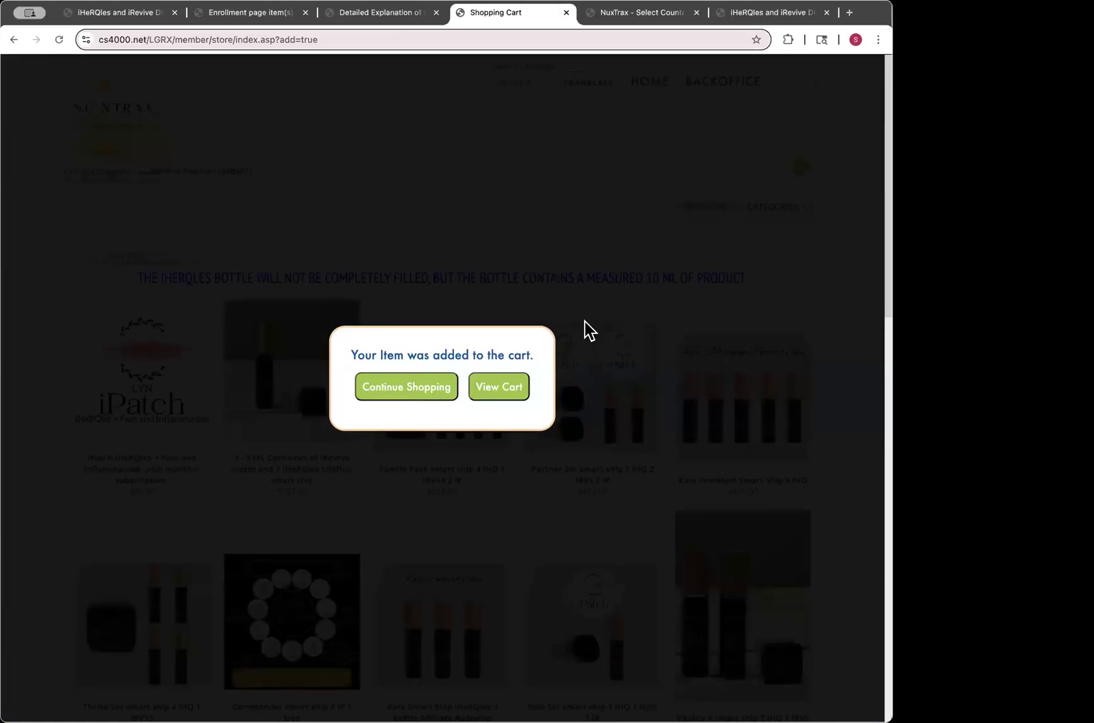
{"action": "left_click", "coordinate": [406, 399]}
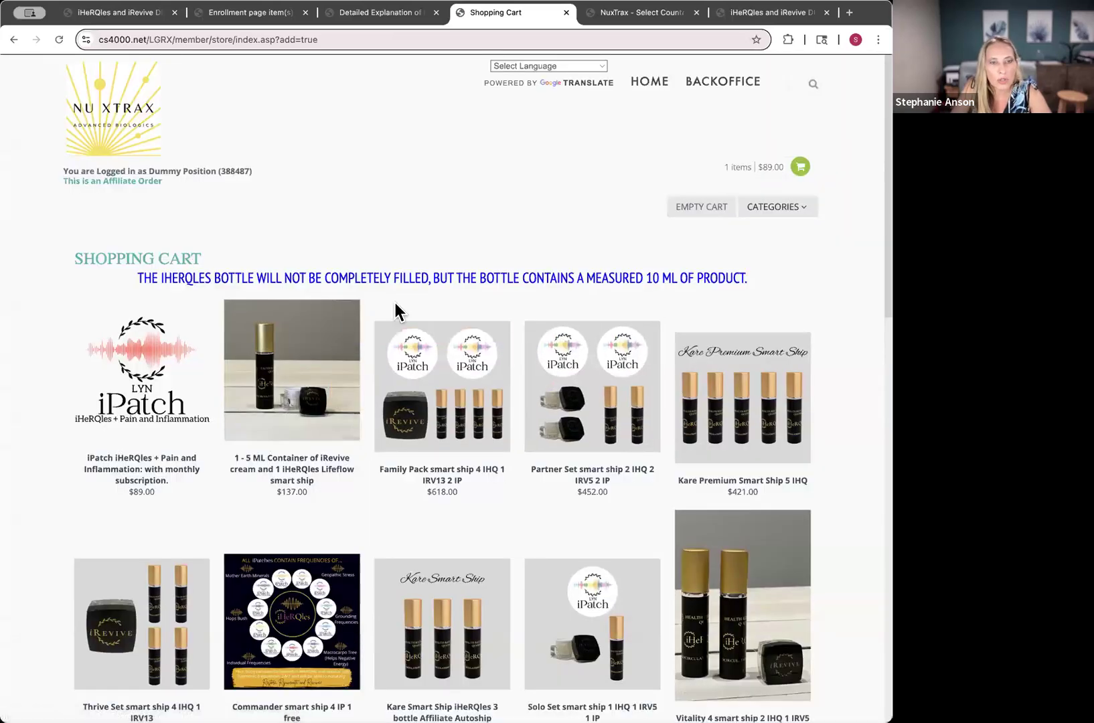
- Add another LYN iPatch of your choice with monthly subscription to the cart and view the cart
{"action": "scroll", "coordinate": [395, 311], "scroll_direction": "down", "scroll_amount": 4}
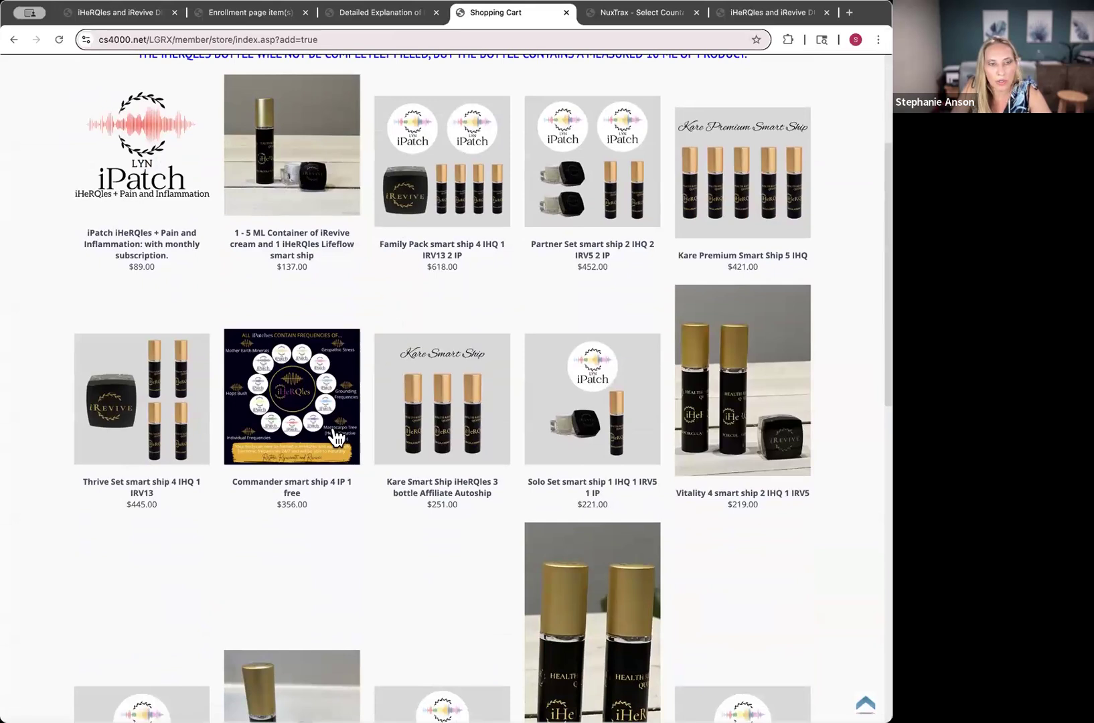
{"action": "scroll", "coordinate": [337, 436], "scroll_direction": "down", "scroll_amount": 10}
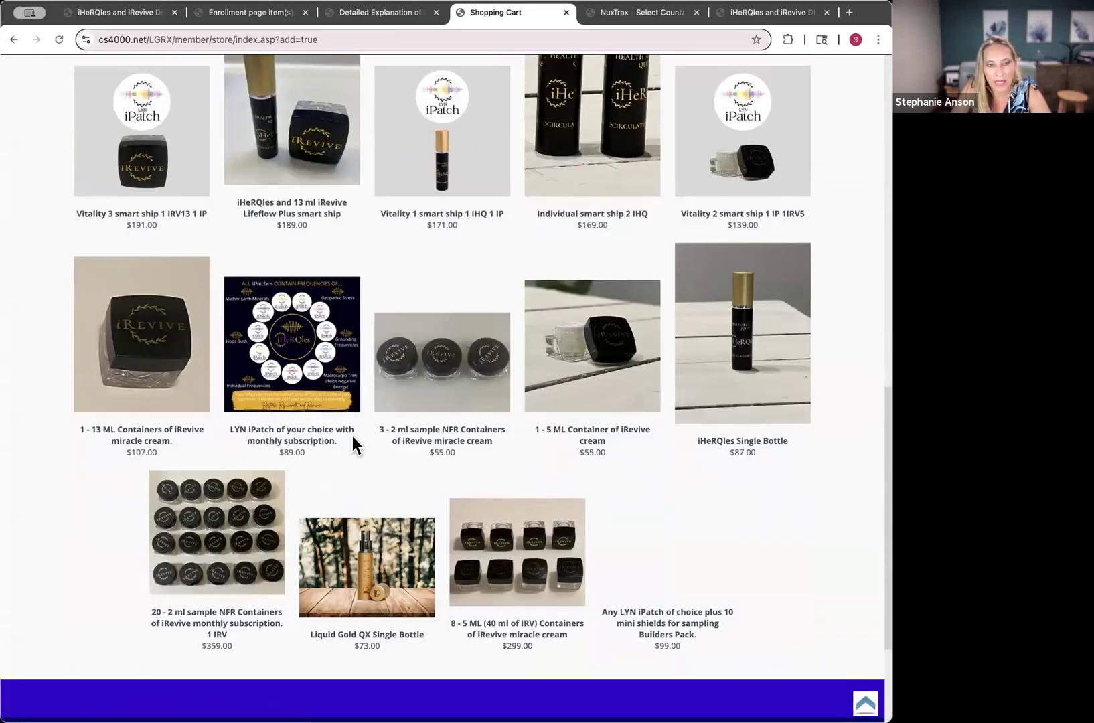
{"action": "left_click", "coordinate": [283, 347]}
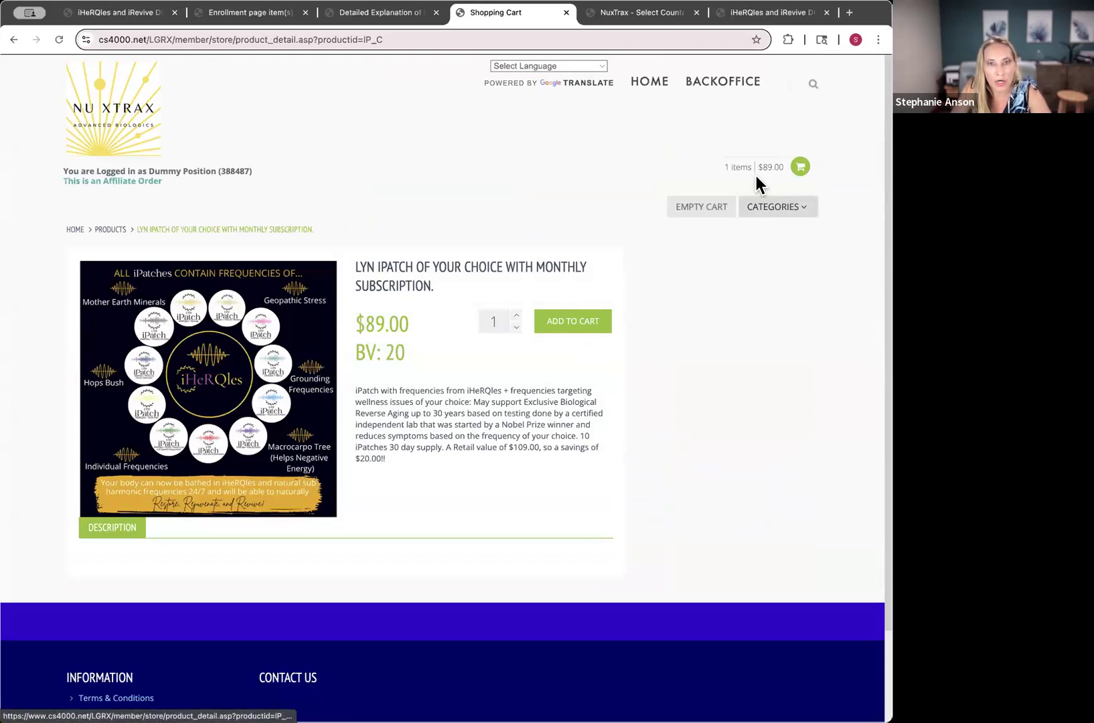
{"action": "left_click", "coordinate": [577, 327]}
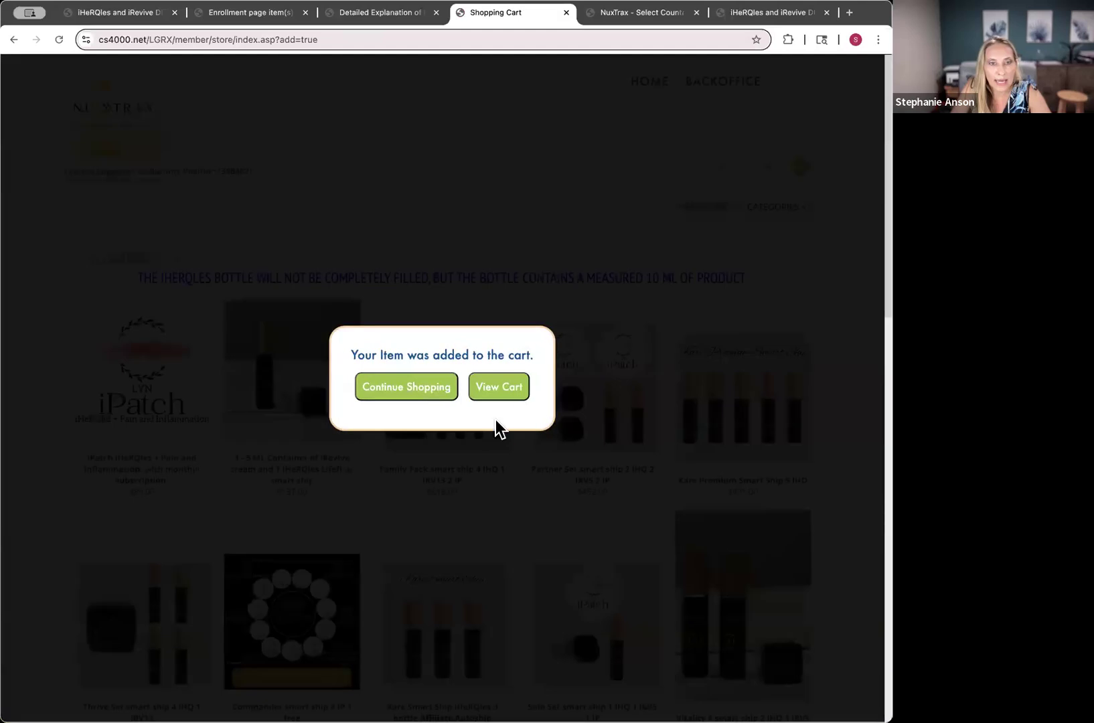
{"action": "left_click", "coordinate": [501, 388]}
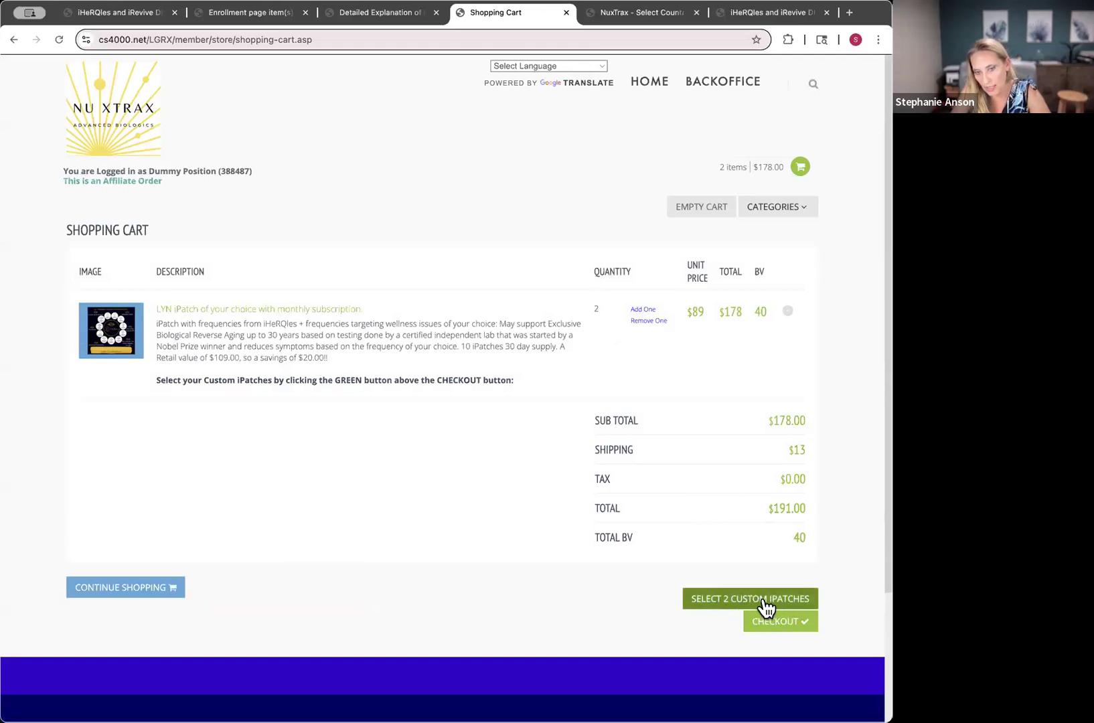
- Remove one LYN iPatch from the cart, and view the custom iPatch choices without selecting any
{"action": "left_click", "coordinate": [646, 321]}
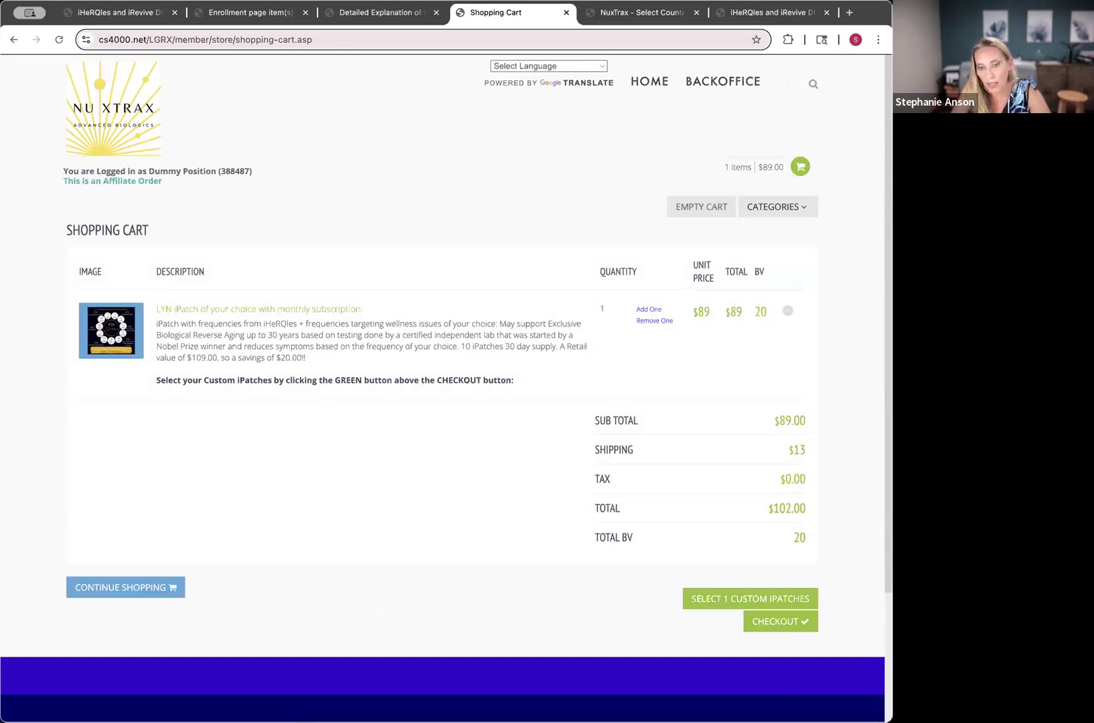
{"action": "left_click", "coordinate": [748, 596]}
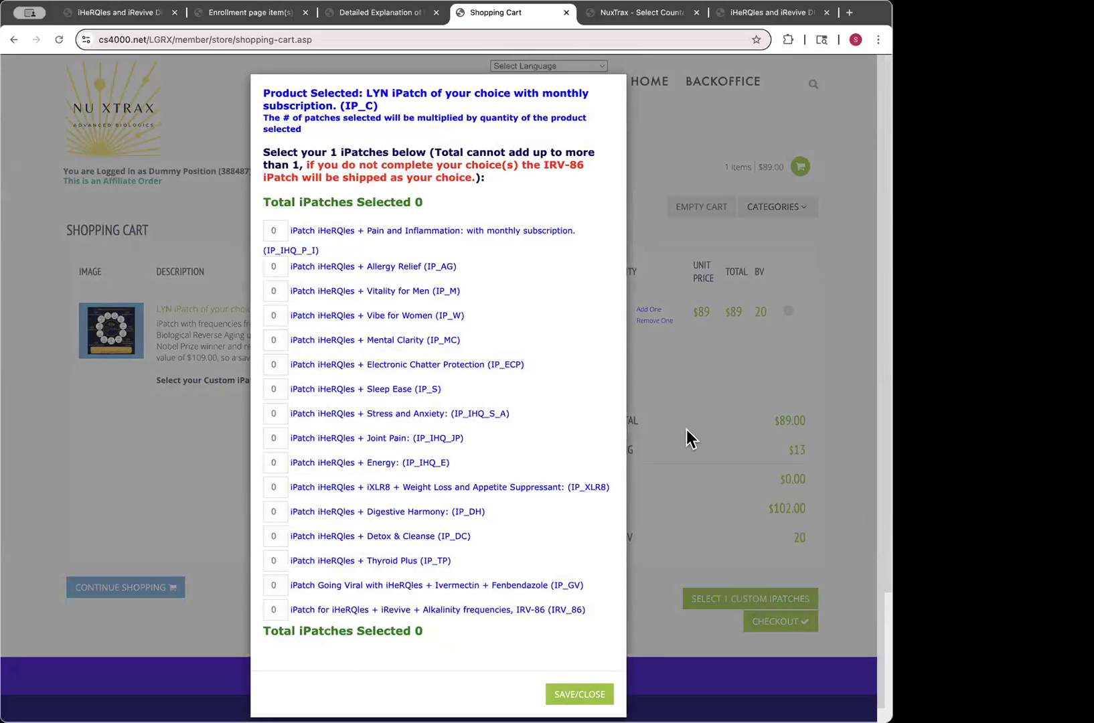
{"action": "left_click", "coordinate": [783, 355]}
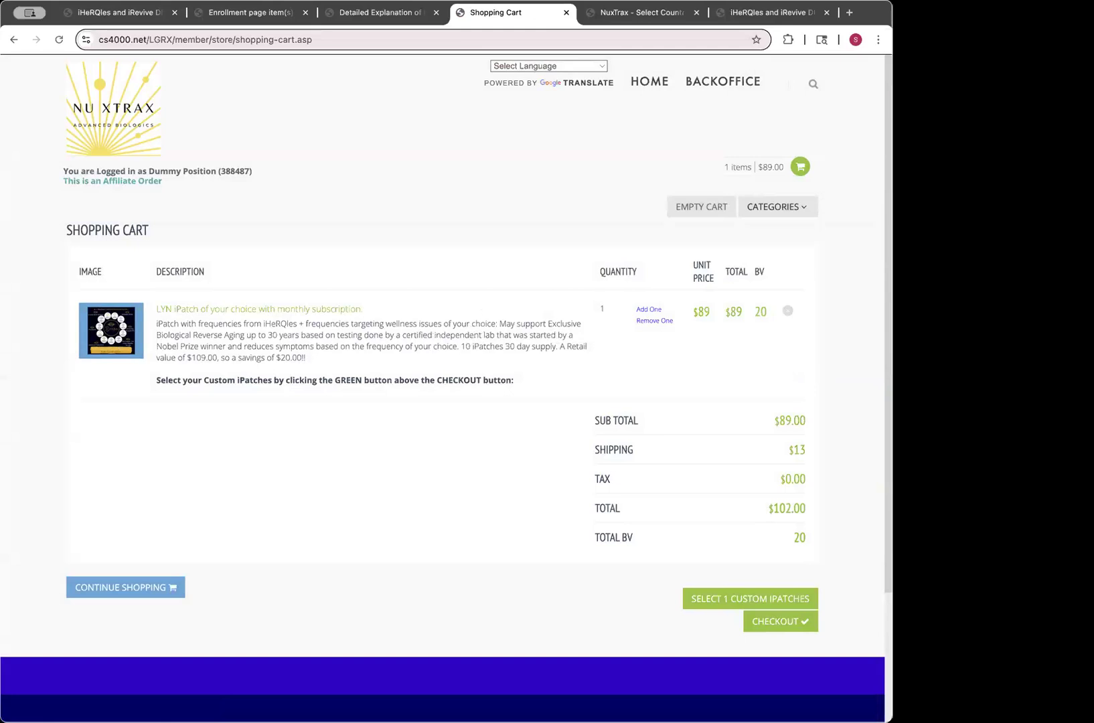
{"action": "left_click", "coordinate": [627, 13]}
{"action": "left_click", "coordinate": [730, 16]}
{"action": "left_click", "coordinate": [623, 14]}
{"action": "left_click", "coordinate": [461, 16]}
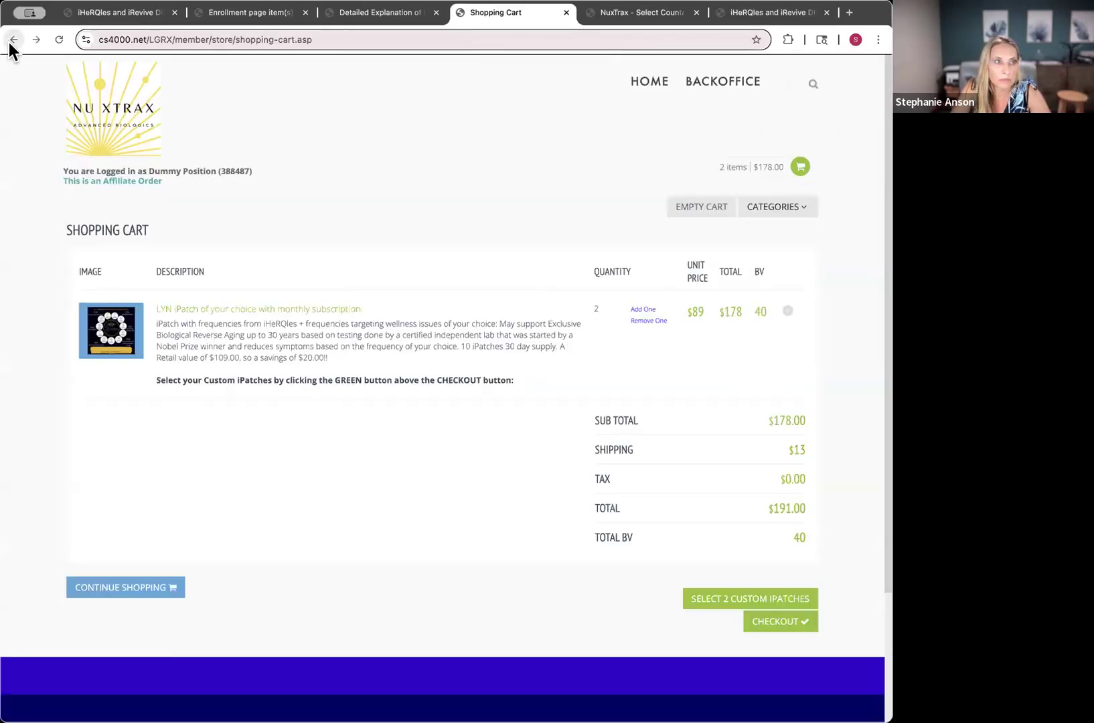
- Go back from the shopping cart to the back office's Manage Auto-Order page
{"action": "left_click", "coordinate": [12, 41]}
{"action": "left_click", "coordinate": [10, 43]}
{"action": "left_click", "coordinate": [11, 43]}
{"action": "left_click", "coordinate": [11, 43]}
{"action": "left_click", "coordinate": [11, 43]}
{"action": "left_click", "coordinate": [11, 42]}
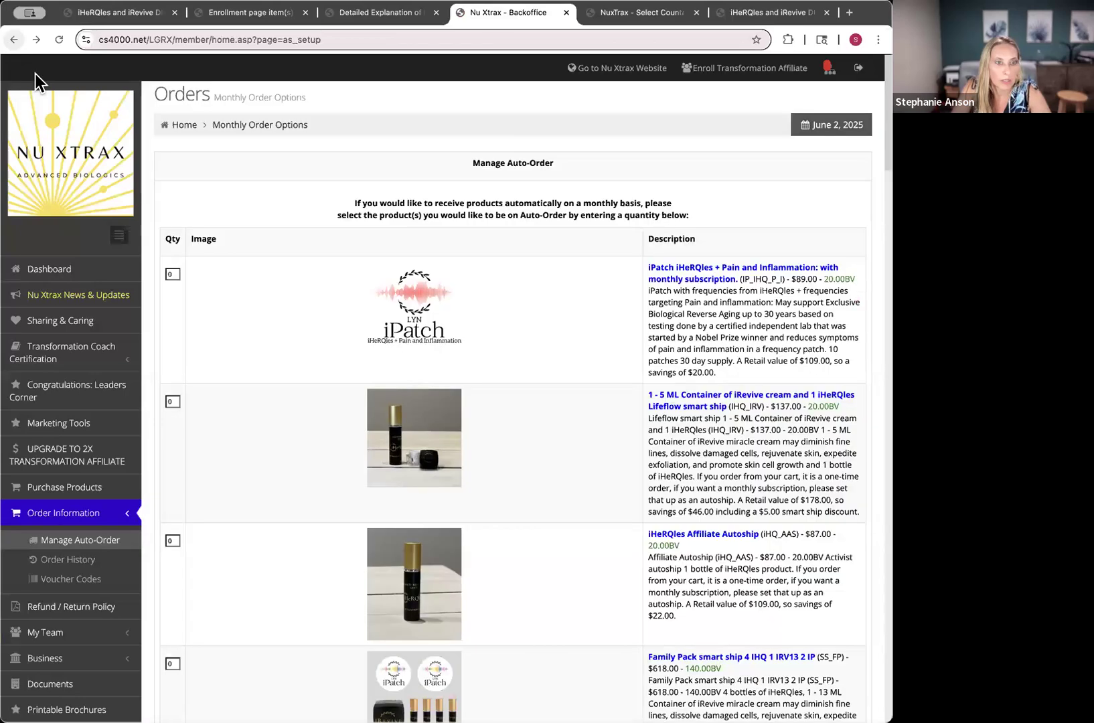
- Look through the auto-order products, highlighting the name Commander smart ship 4 IP 1 free and examining the LYN iPatch of your choice entry
{"action": "scroll", "coordinate": [426, 450], "scroll_direction": "down", "scroll_amount": 15}
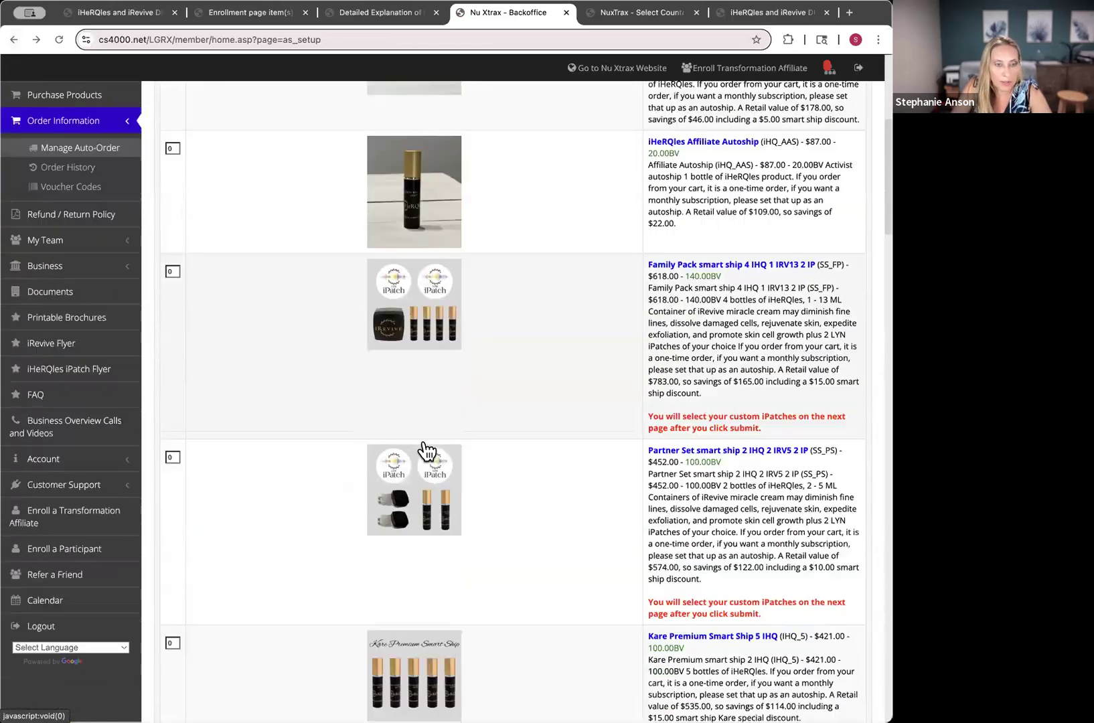
{"action": "scroll", "coordinate": [426, 450], "scroll_direction": "down", "scroll_amount": 1}
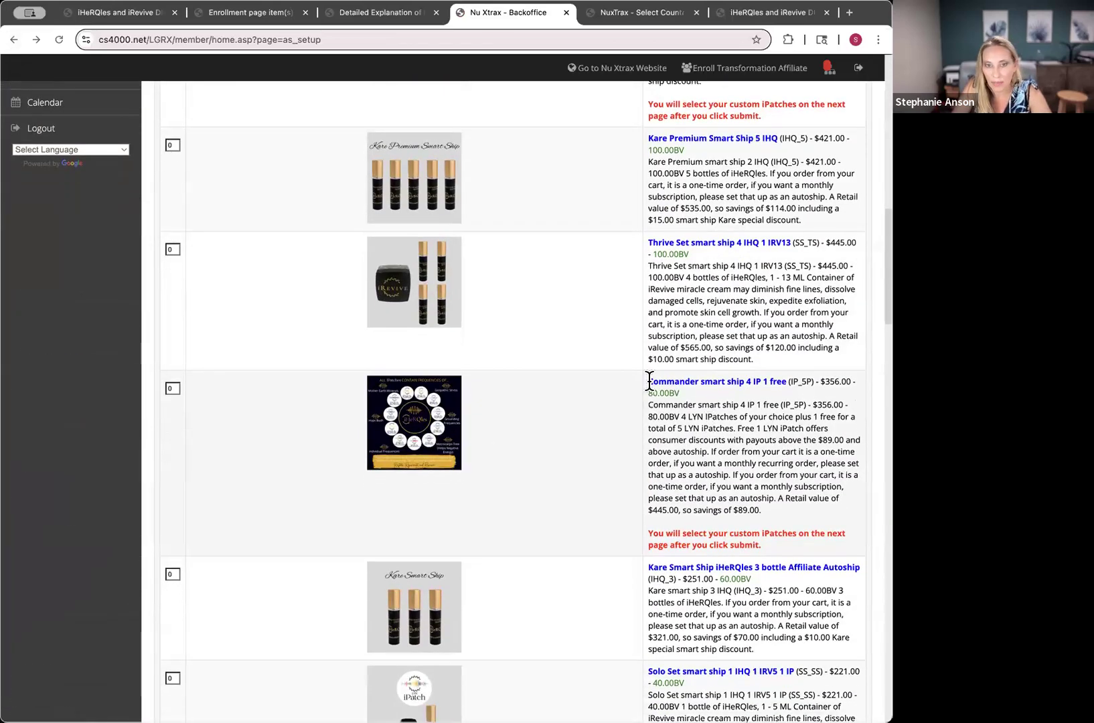
{"action": "left_click_drag", "start_coordinate": [795, 369], "coordinate": [756, 386]}
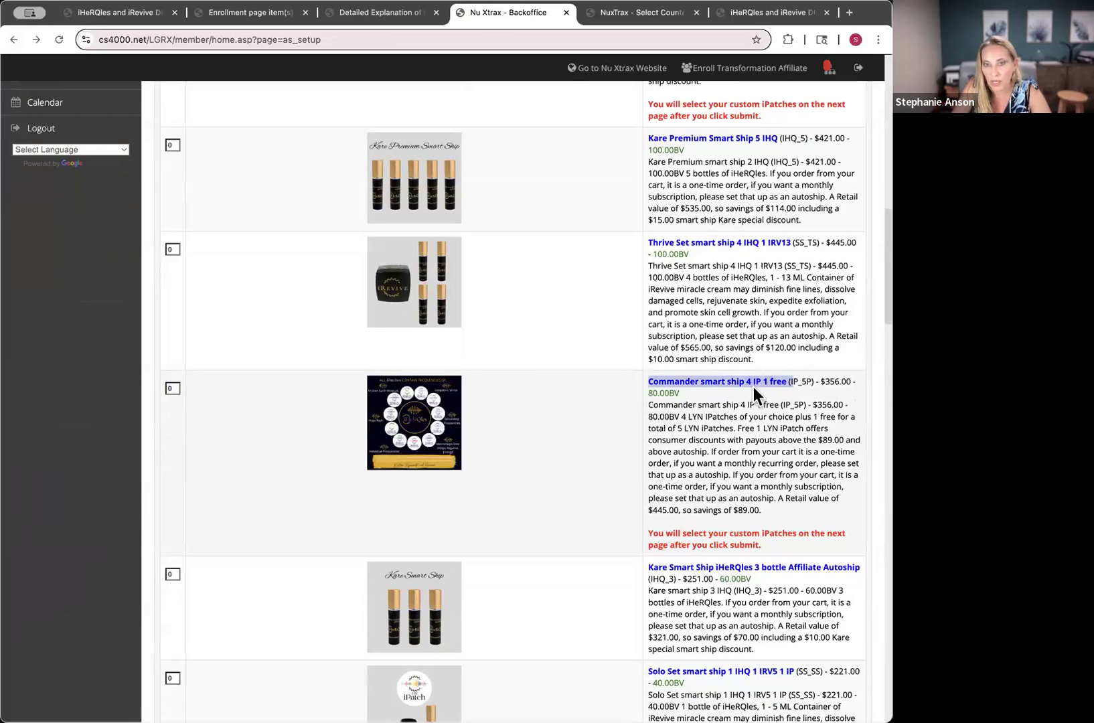
{"action": "left_click", "coordinate": [751, 390]}
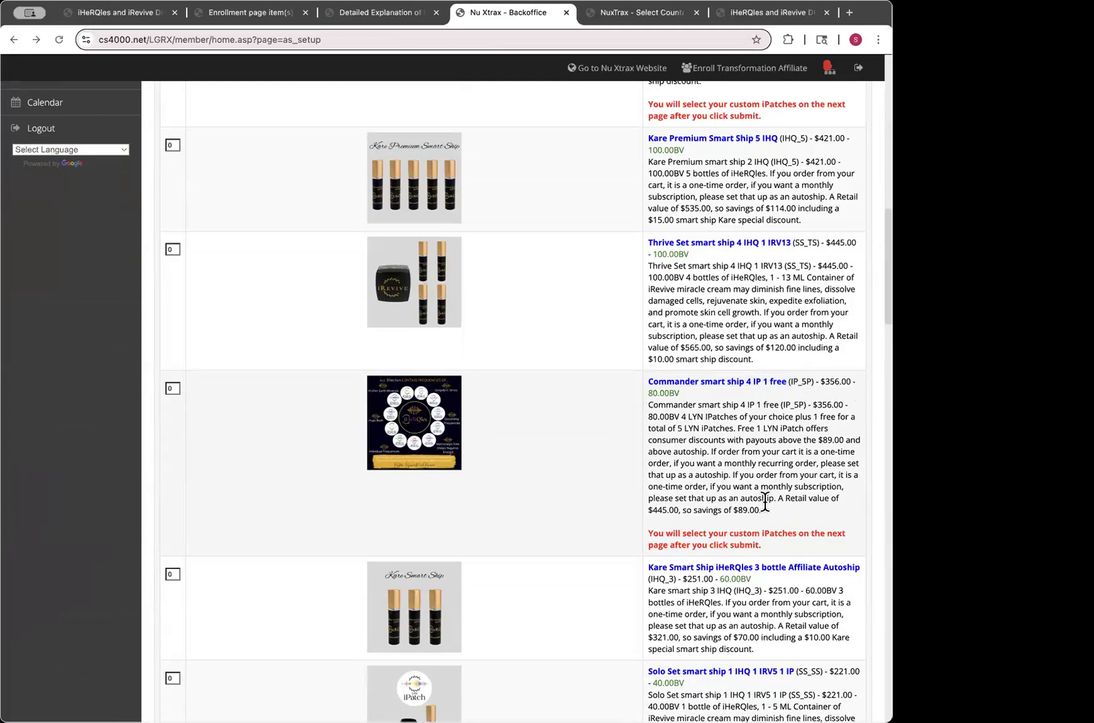
{"action": "scroll", "coordinate": [765, 501], "scroll_direction": "down", "scroll_amount": 5}
{"action": "scroll", "coordinate": [765, 501], "scroll_direction": "down", "scroll_amount": 3}
{"action": "scroll", "coordinate": [765, 500], "scroll_direction": "down", "scroll_amount": 15}
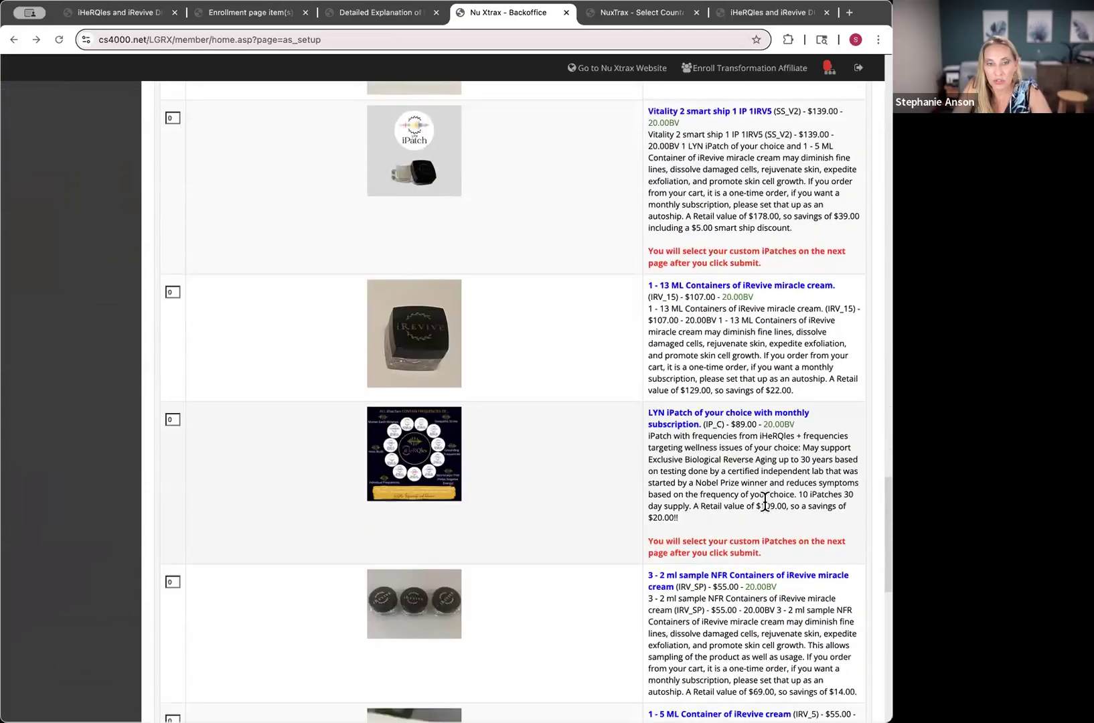
{"action": "scroll", "coordinate": [765, 501], "scroll_direction": "down", "scroll_amount": 1}
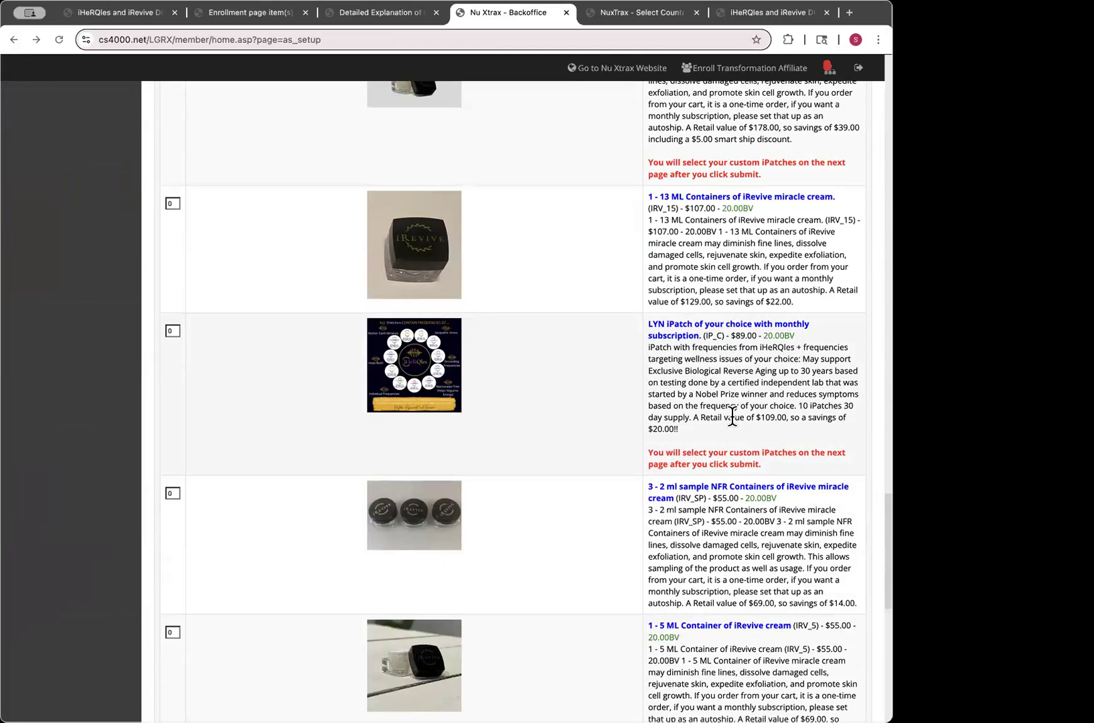
{"action": "scroll", "coordinate": [732, 415], "scroll_direction": "up", "scroll_amount": 20}
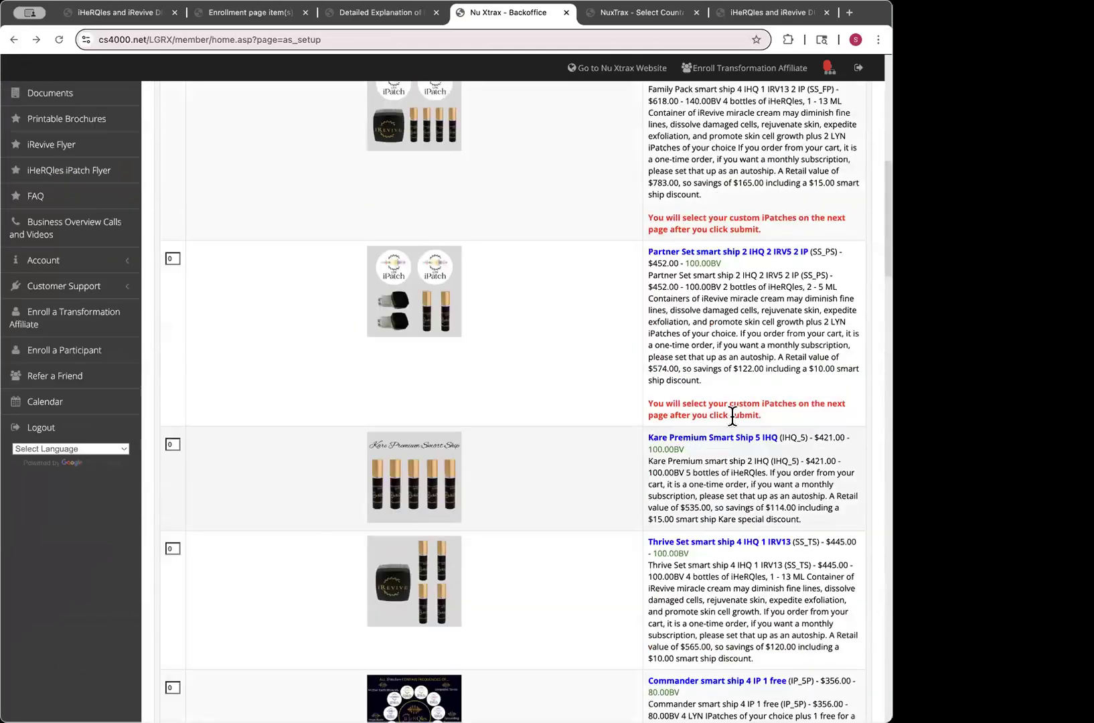
{"action": "scroll", "coordinate": [732, 415], "scroll_direction": "up", "scroll_amount": 4}
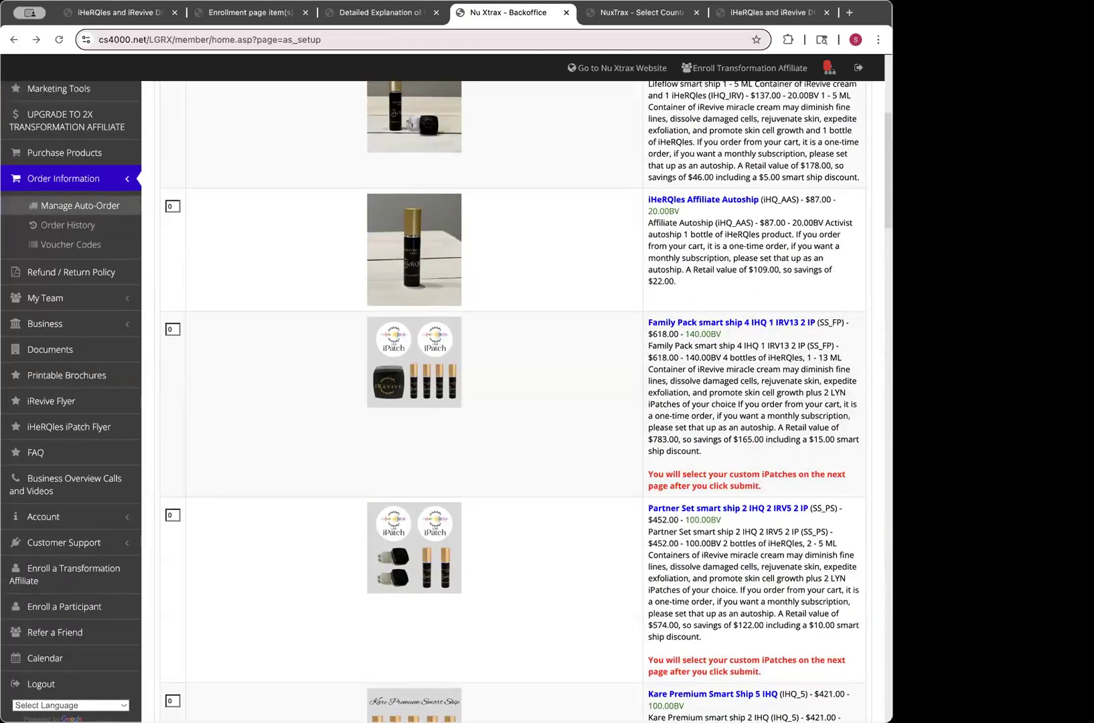
{"action": "scroll", "coordinate": [696, 442], "scroll_direction": "up", "scroll_amount": 5}
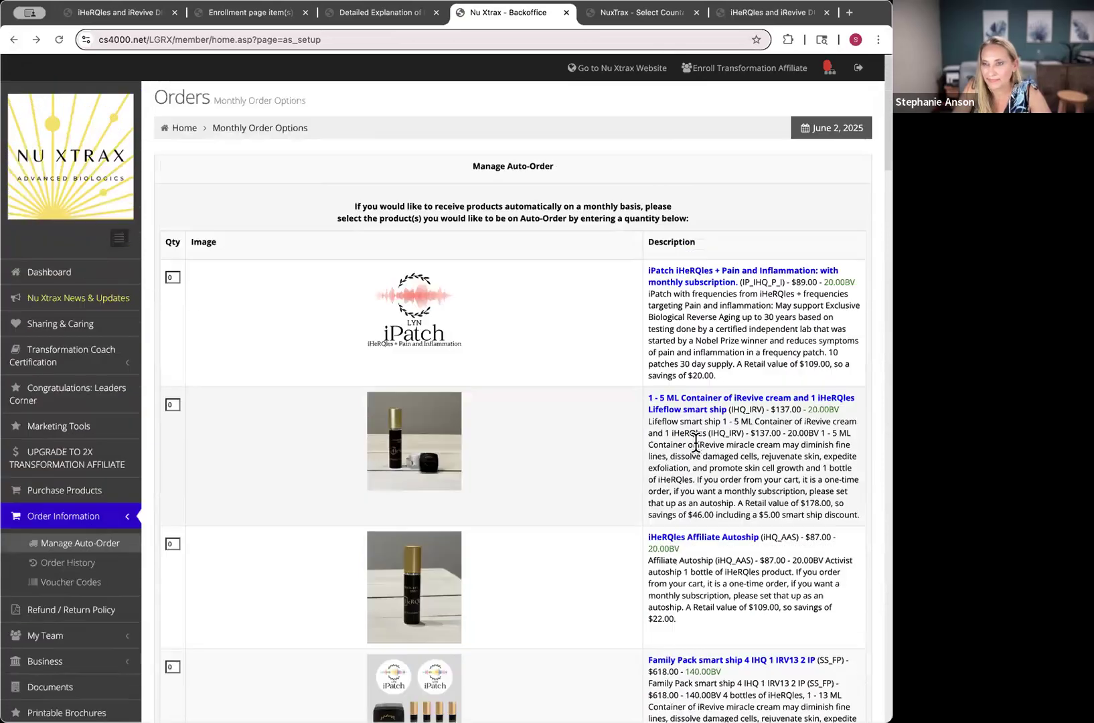
{"action": "scroll", "coordinate": [696, 442], "scroll_direction": "down", "scroll_amount": 1}
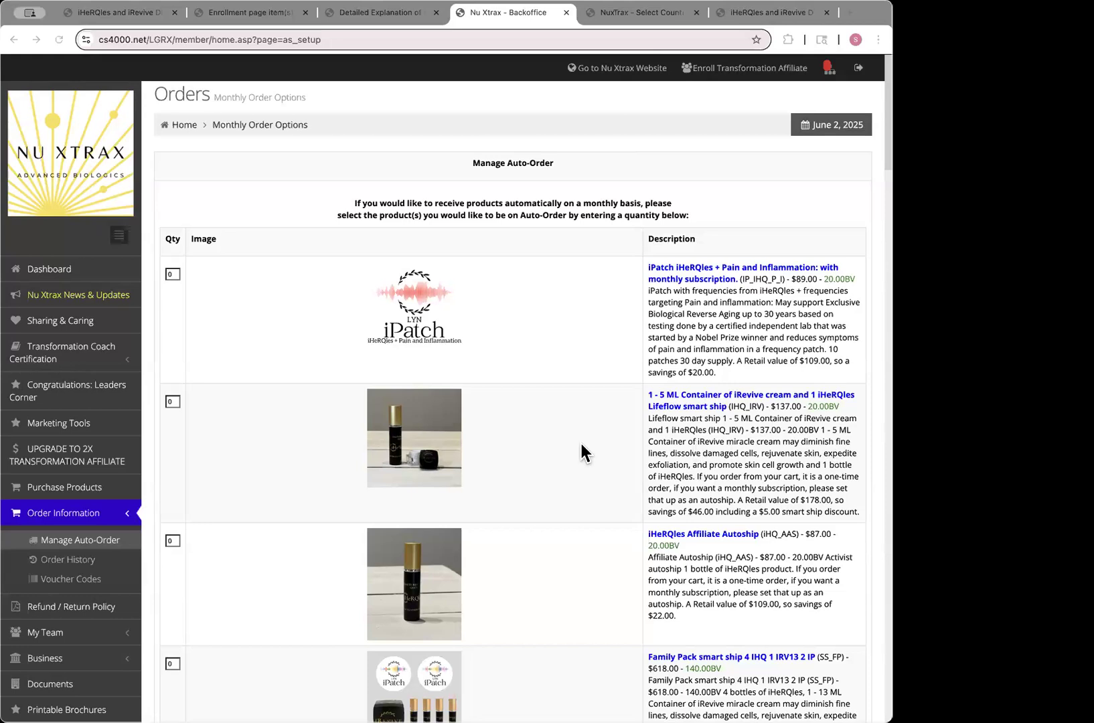
{"action": "scroll", "coordinate": [581, 444], "scroll_direction": "down", "scroll_amount": 3}
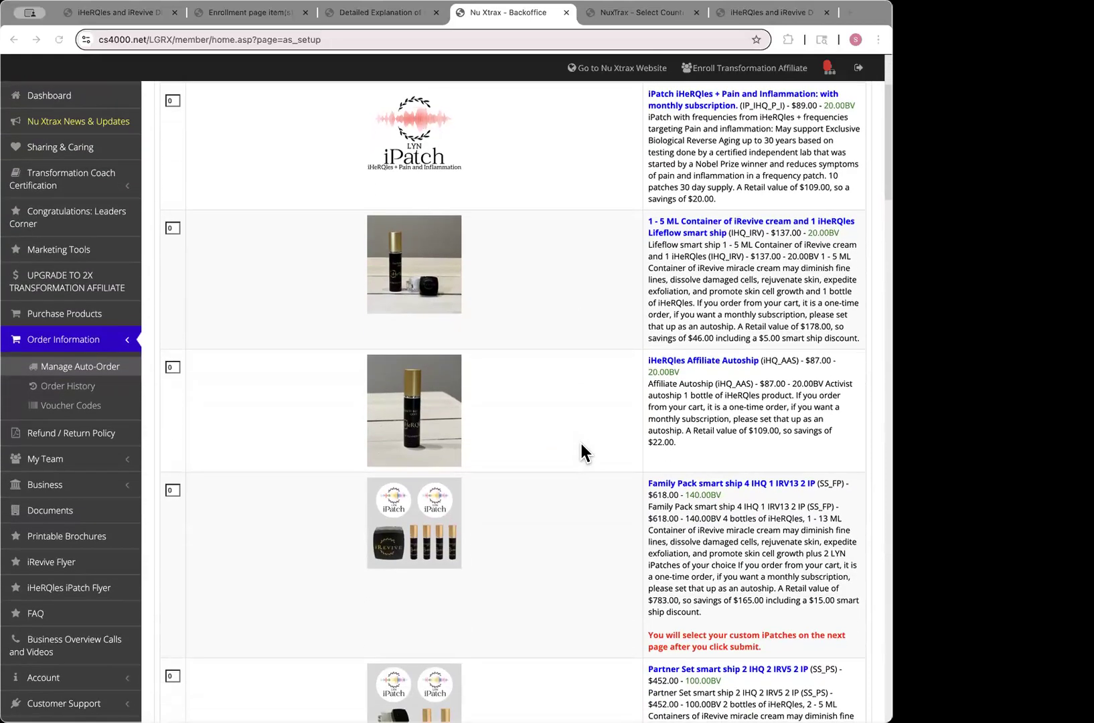
{"action": "scroll", "coordinate": [581, 444], "scroll_direction": "up", "scroll_amount": 2}
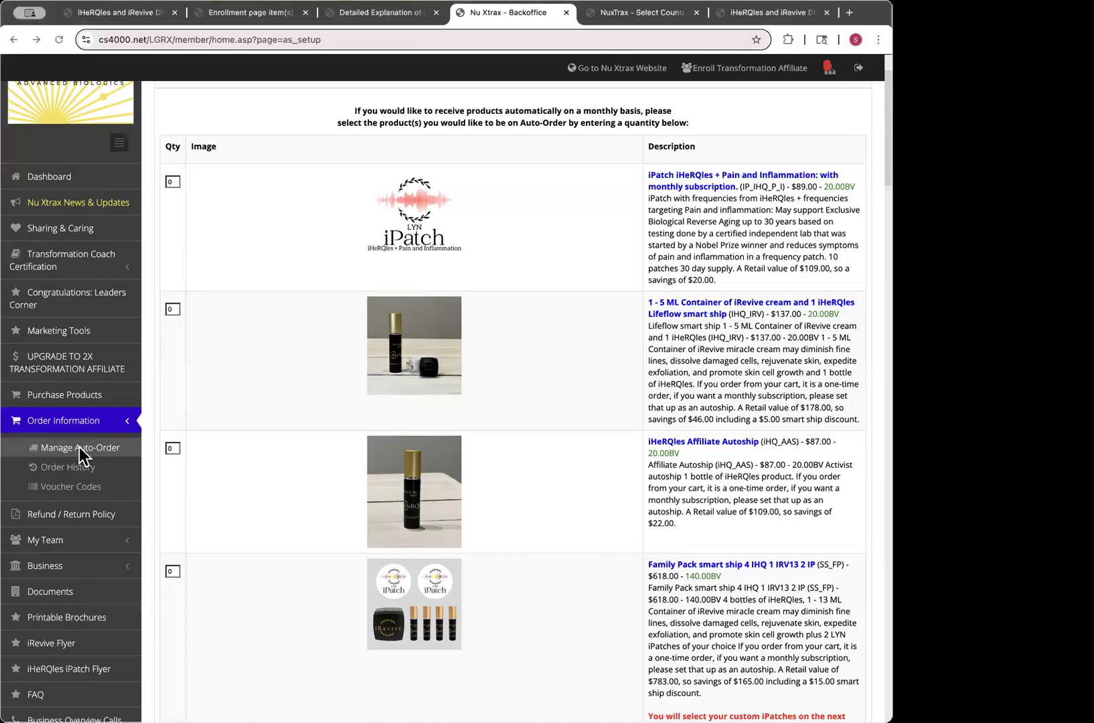
{"action": "scroll", "coordinate": [362, 287], "scroll_direction": "up", "scroll_amount": 3}
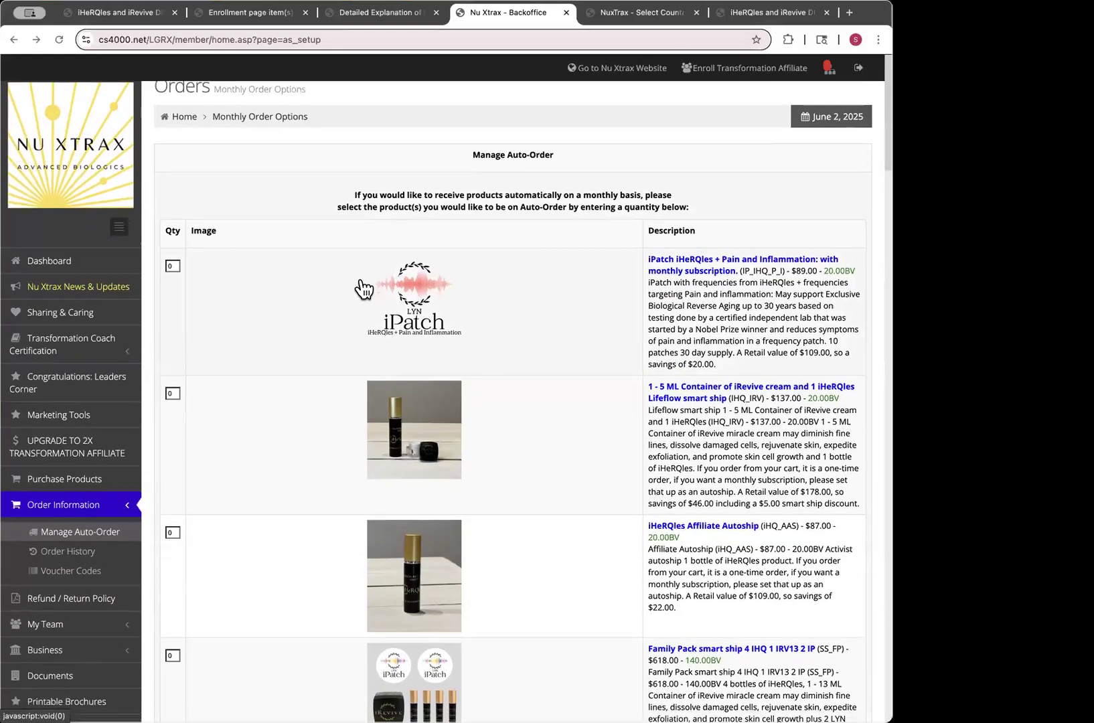
{"action": "scroll", "coordinate": [361, 291], "scroll_direction": "down", "scroll_amount": 5}
{"action": "scroll", "coordinate": [173, 156], "scroll_direction": "up", "scroll_amount": 2}
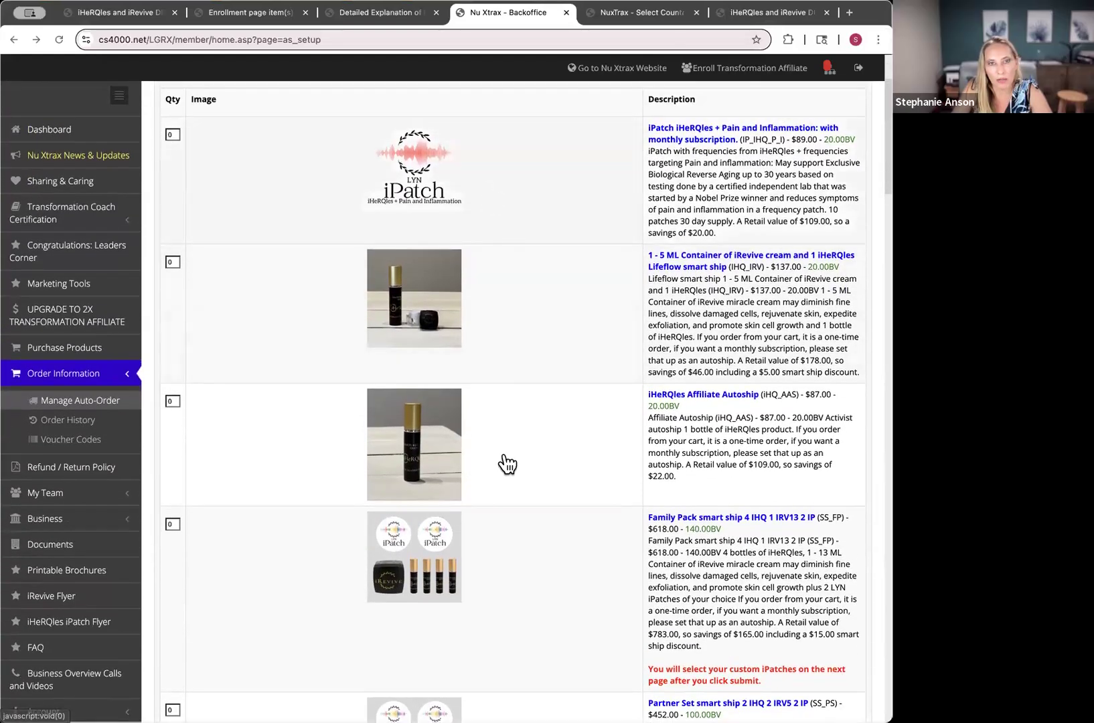
- Look through the whole auto-order product list, including the charge and ship date settings at its end
{"action": "scroll", "coordinate": [504, 462], "scroll_direction": "down", "scroll_amount": 10}
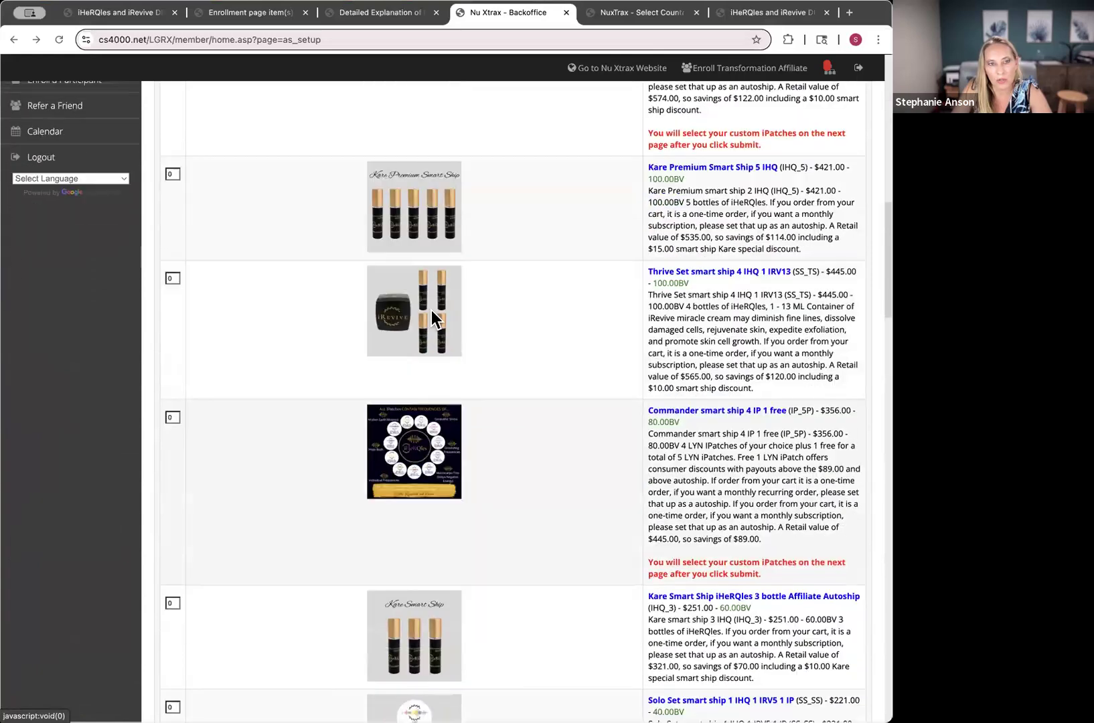
{"action": "scroll", "coordinate": [547, 515], "scroll_direction": "down", "scroll_amount": 5}
{"action": "scroll", "coordinate": [548, 515], "scroll_direction": "down", "scroll_amount": 20}
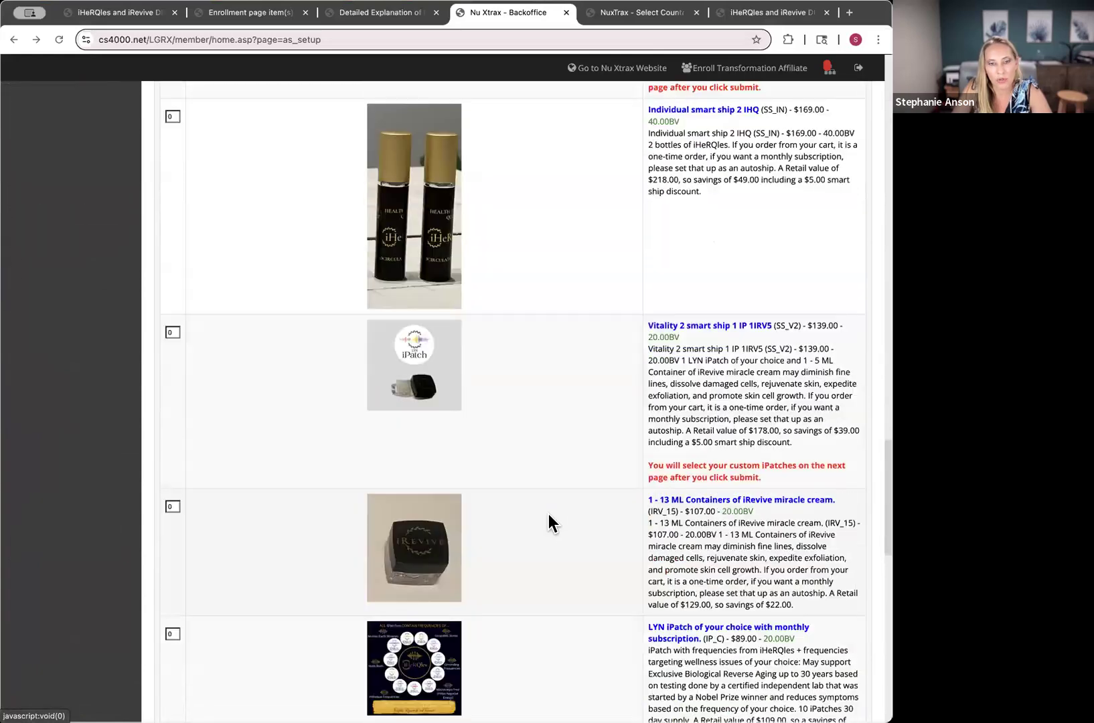
{"action": "scroll", "coordinate": [549, 513], "scroll_direction": "down", "scroll_amount": 2}
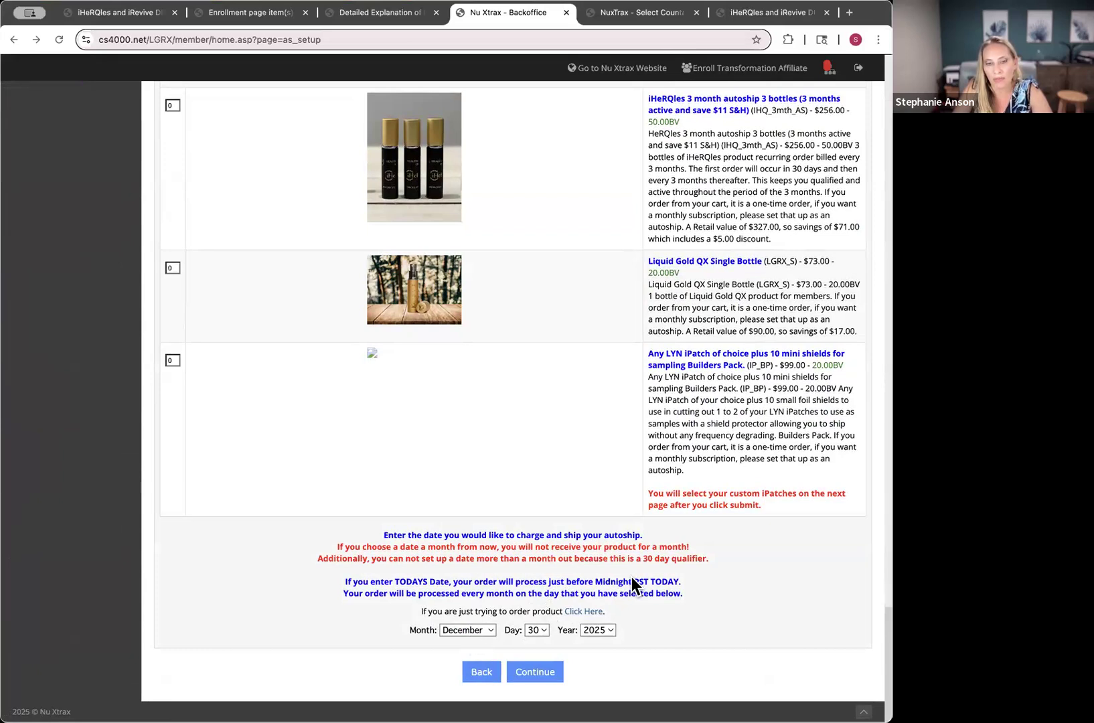
{"action": "scroll", "coordinate": [568, 457], "scroll_direction": "up", "scroll_amount": 15}
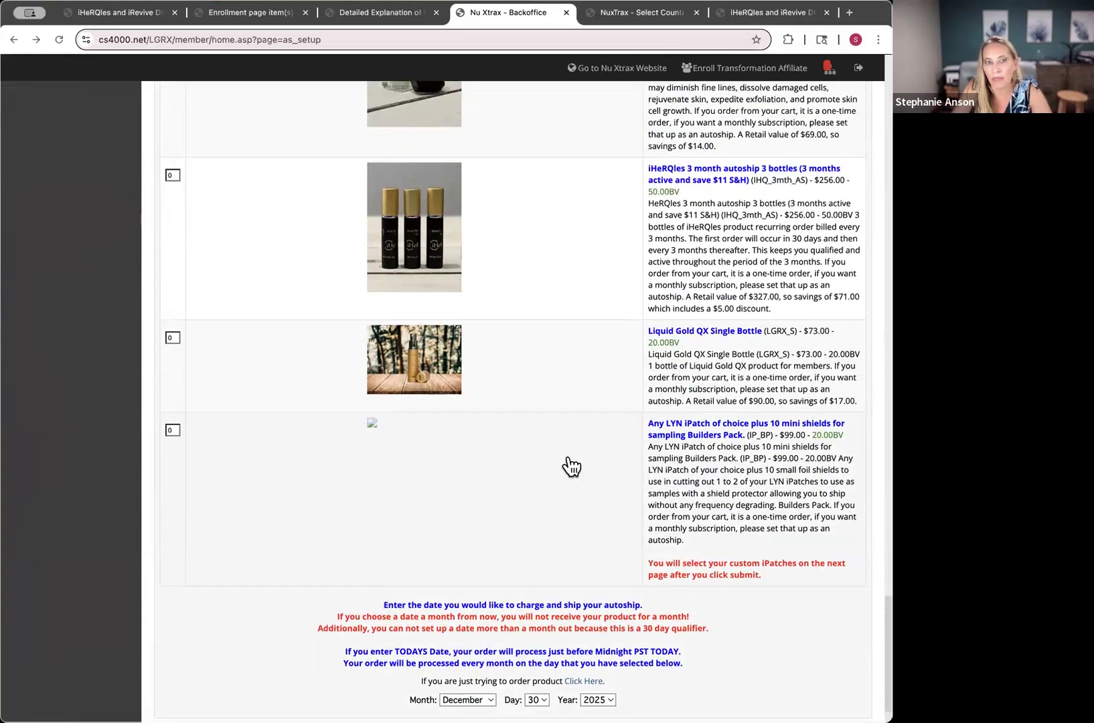
{"action": "scroll", "coordinate": [571, 465], "scroll_direction": "up", "scroll_amount": 8}
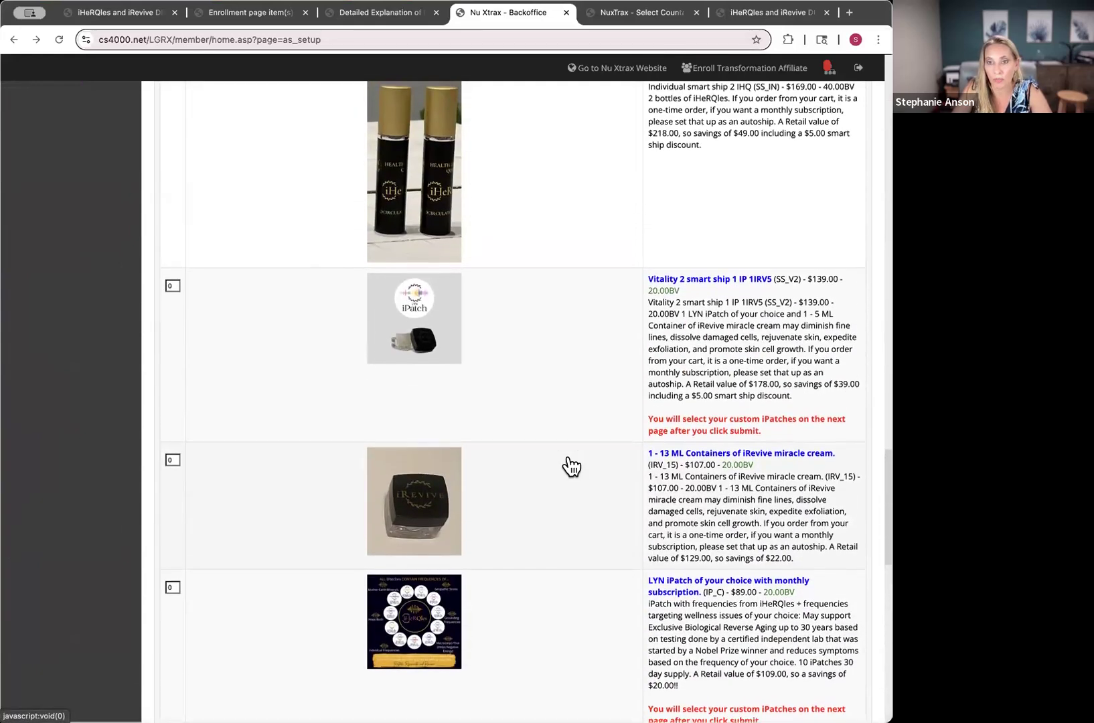
{"action": "scroll", "coordinate": [568, 463], "scroll_direction": "up", "scroll_amount": 1}
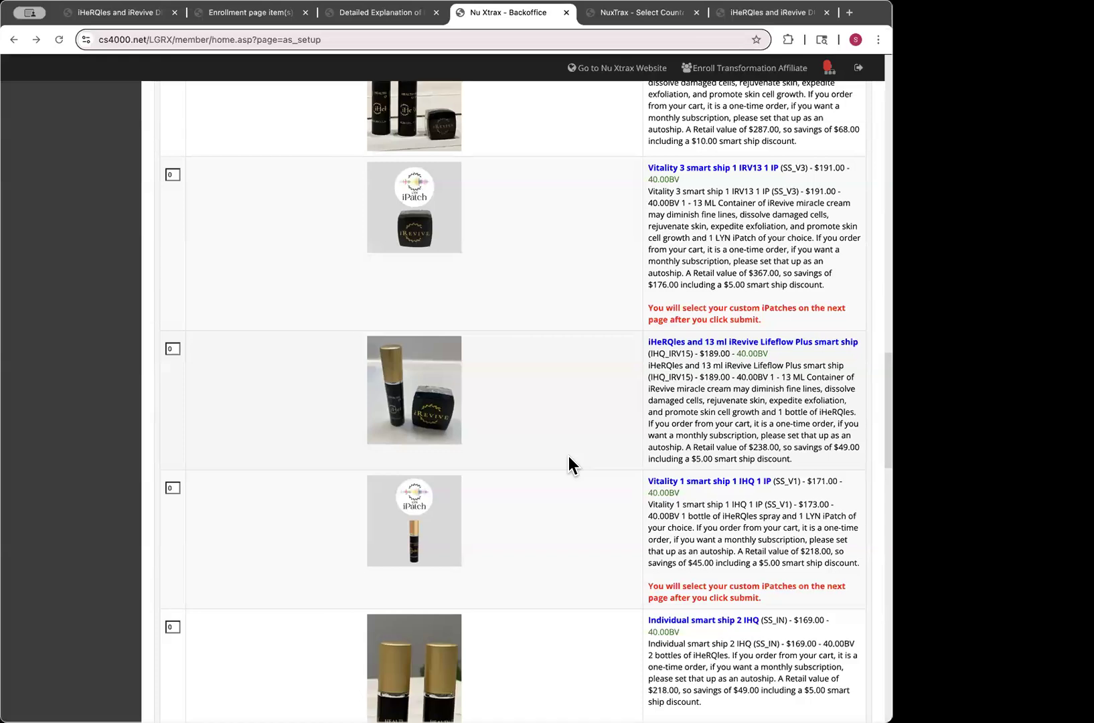
{"action": "scroll", "coordinate": [569, 462], "scroll_direction": "up", "scroll_amount": 20}
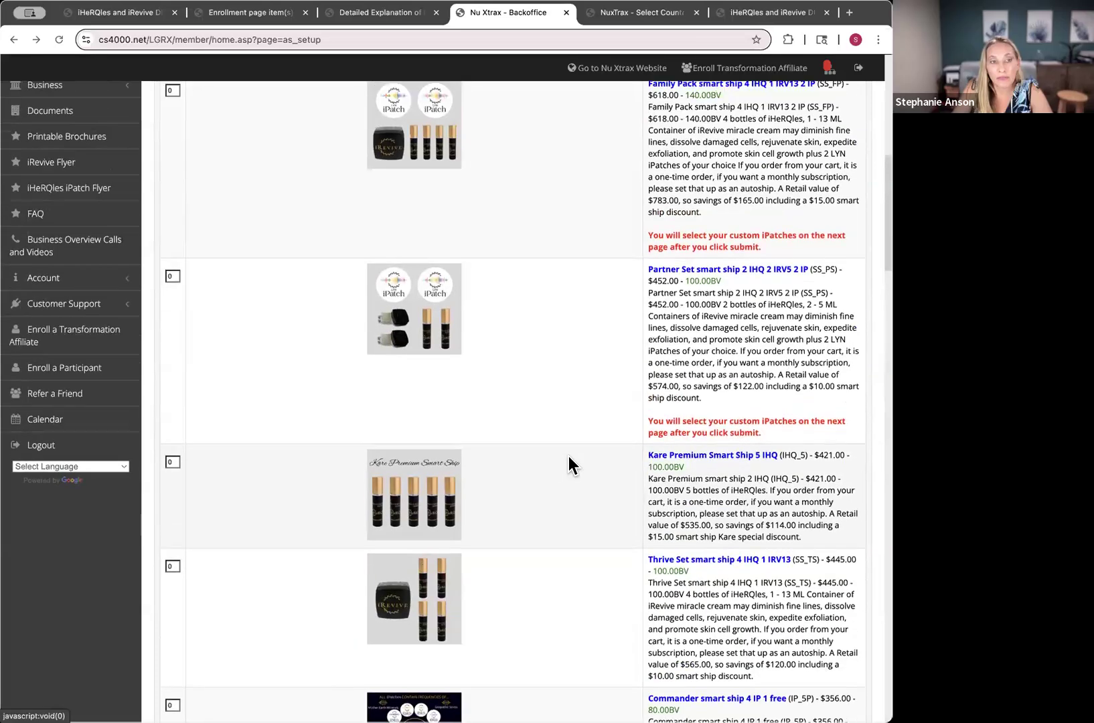
{"action": "scroll", "coordinate": [571, 467], "scroll_direction": "up", "scroll_amount": 2}
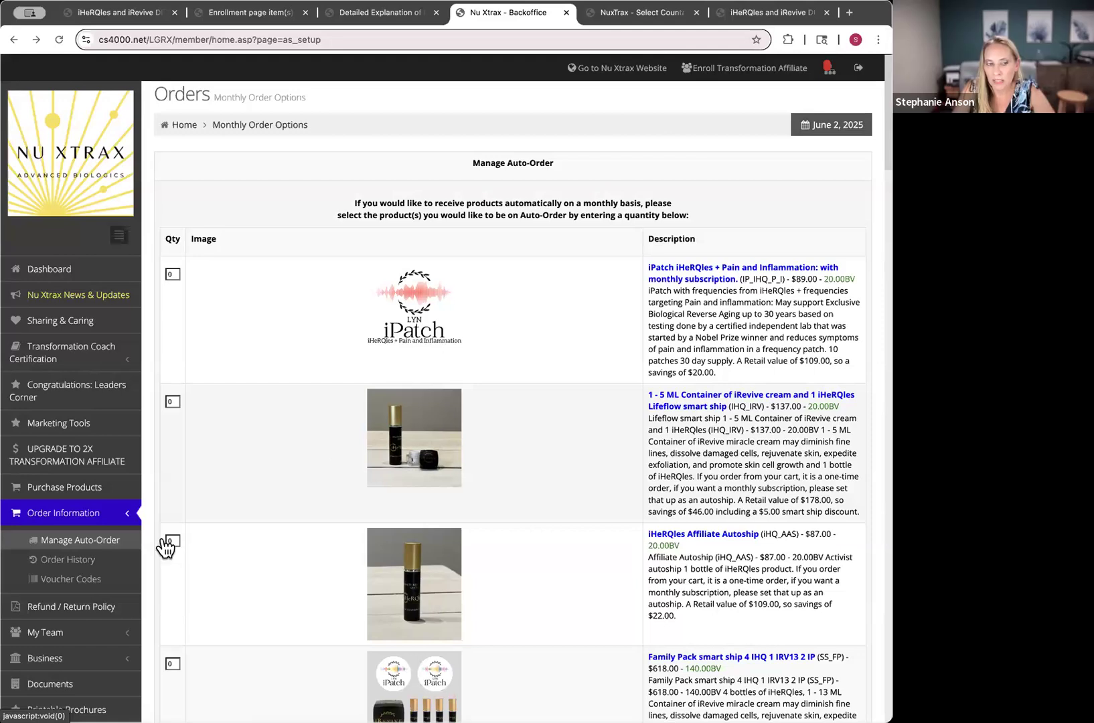
- Open the Order History page and look over the past orders
{"action": "left_click", "coordinate": [51, 562]}
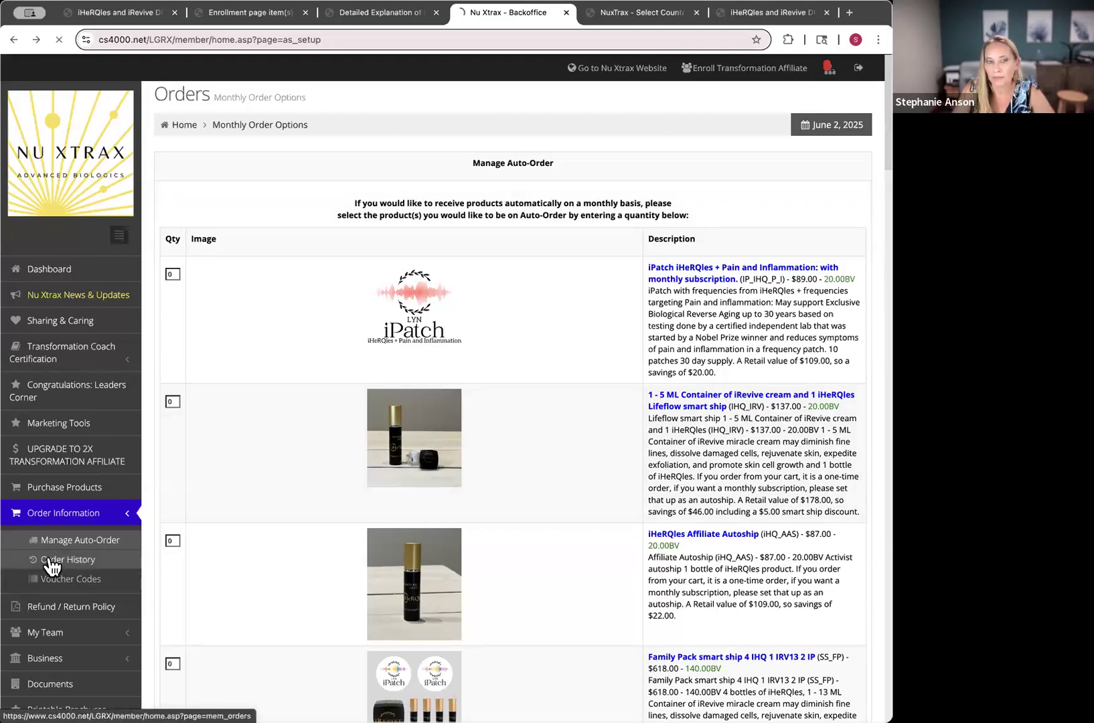
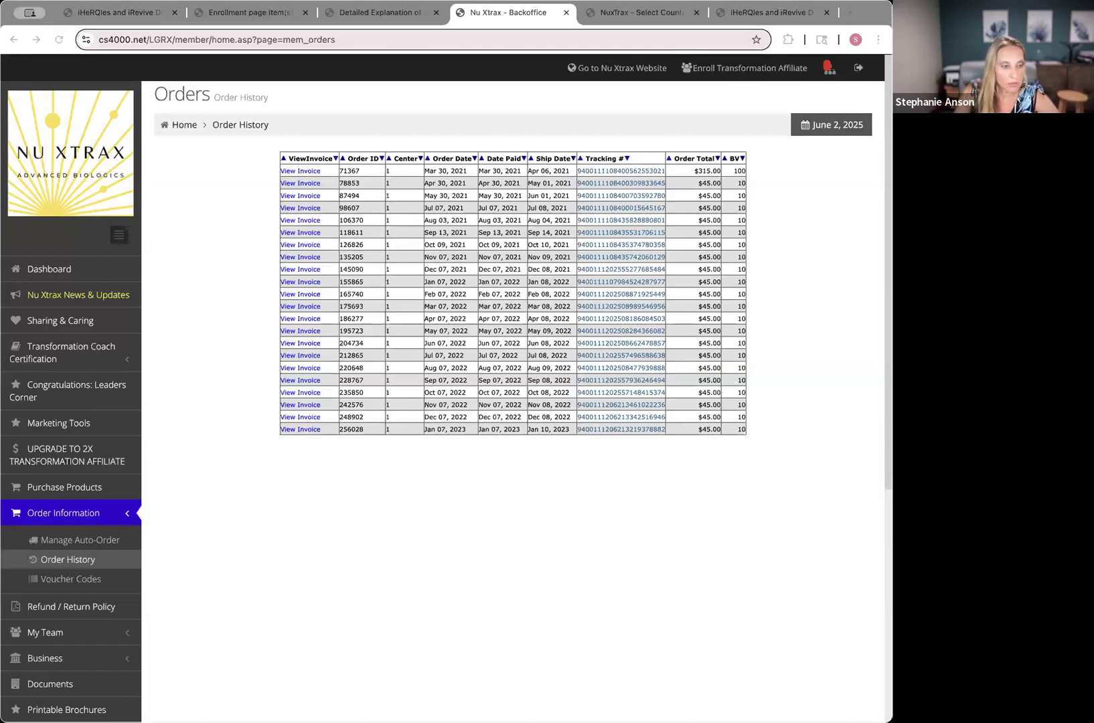
{"action": "scroll", "coordinate": [116, 544], "scroll_direction": "down", "scroll_amount": 3}
{"action": "scroll", "coordinate": [120, 529], "scroll_direction": "down", "scroll_amount": 2}
- Expand the My Team section to examine its entries, and collapse it again
{"action": "left_click", "coordinate": [126, 508]}
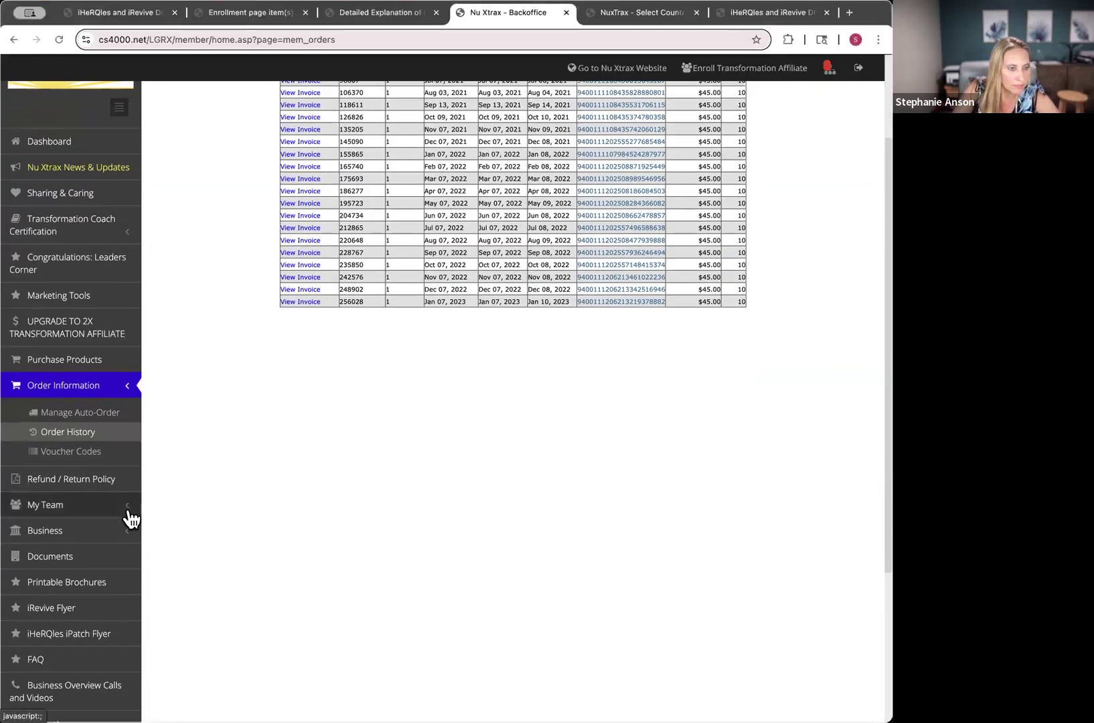
{"action": "scroll", "coordinate": [273, 529], "scroll_direction": "down", "scroll_amount": 2}
{"action": "scroll", "coordinate": [273, 525], "scroll_direction": "down", "scroll_amount": 4}
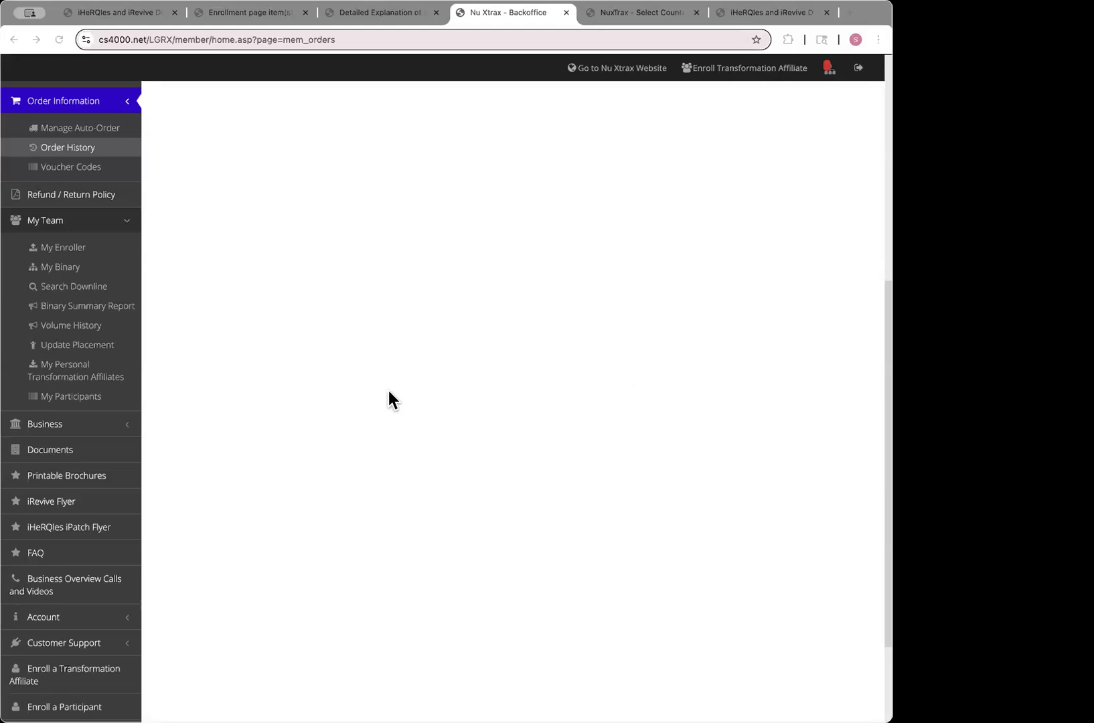
{"action": "left_click", "coordinate": [128, 221]}
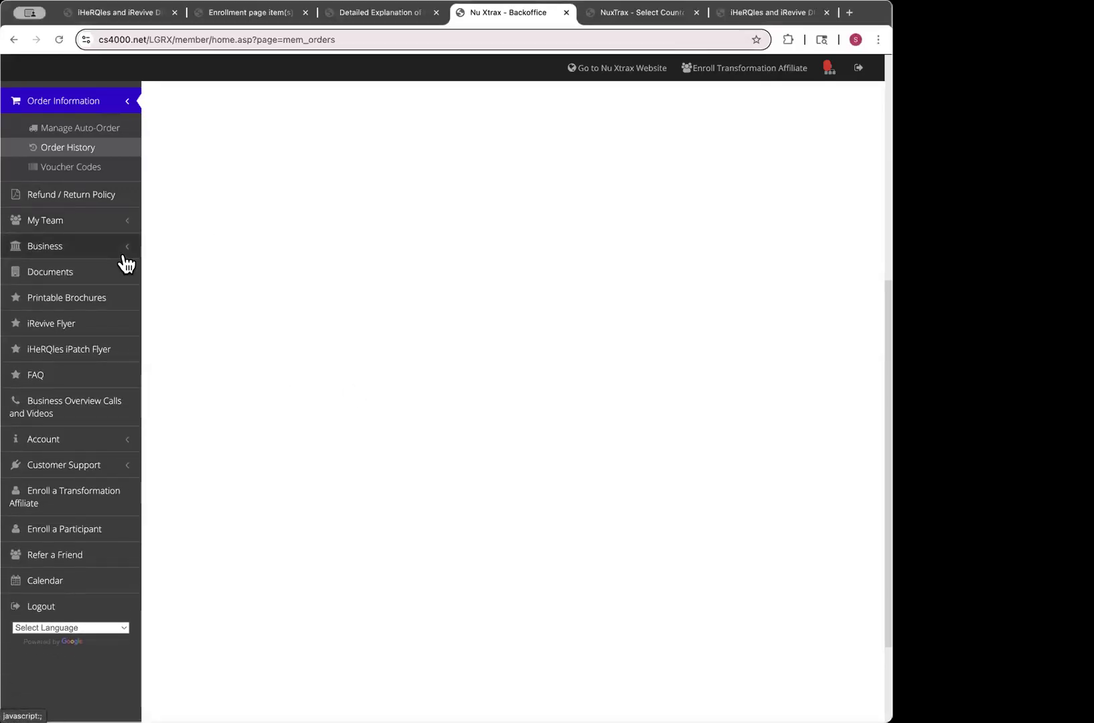
{"action": "scroll", "coordinate": [111, 262], "scroll_direction": "up", "scroll_amount": 1}
{"action": "scroll", "coordinate": [113, 263], "scroll_direction": "up", "scroll_amount": 5}
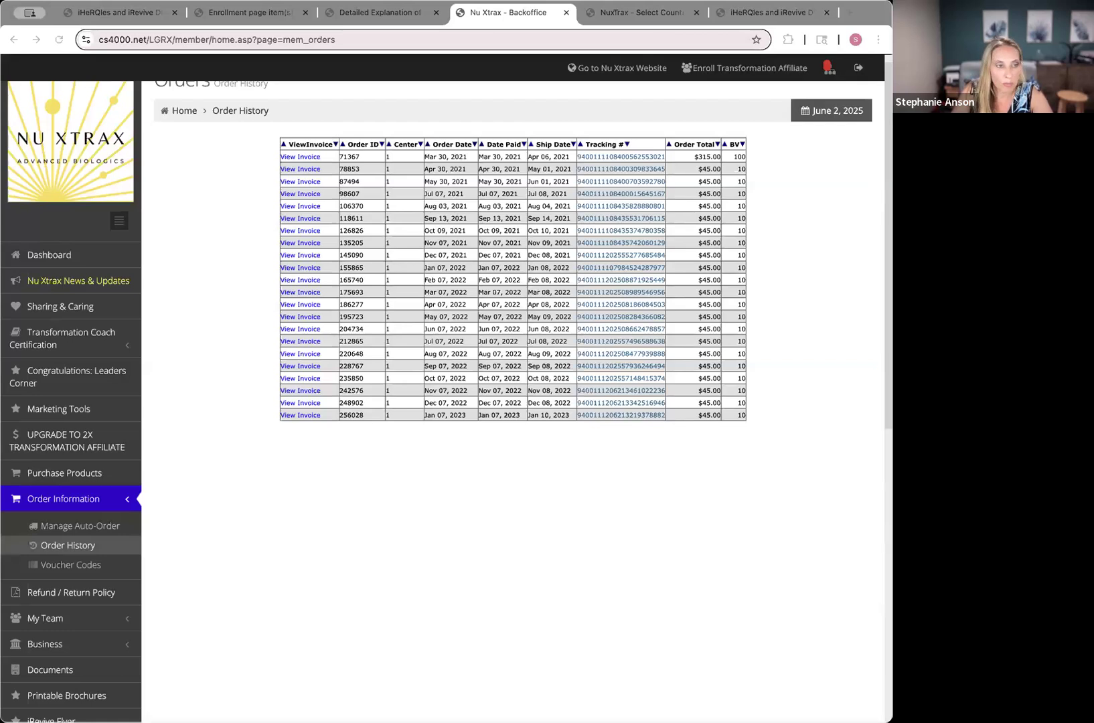
- Open the Purchase Products store and look through the full product catalogue
{"action": "left_click", "coordinate": [62, 477]}
{"action": "left_click", "coordinate": [67, 476]}
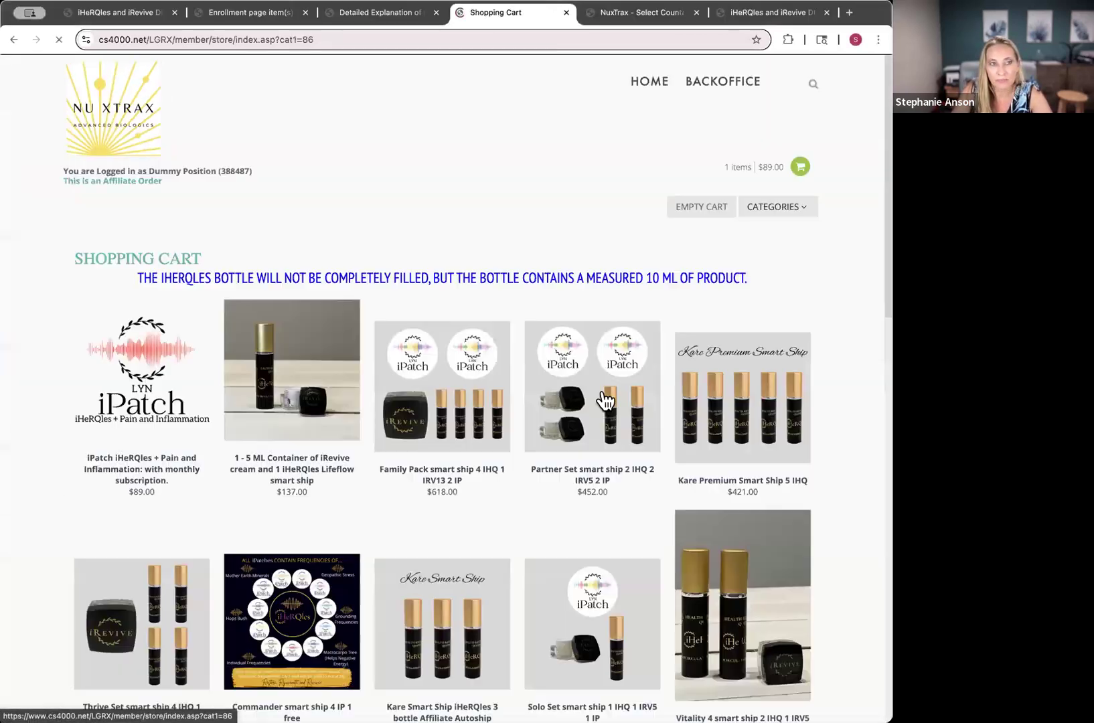
{"action": "scroll", "coordinate": [611, 400], "scroll_direction": "down", "scroll_amount": 1}
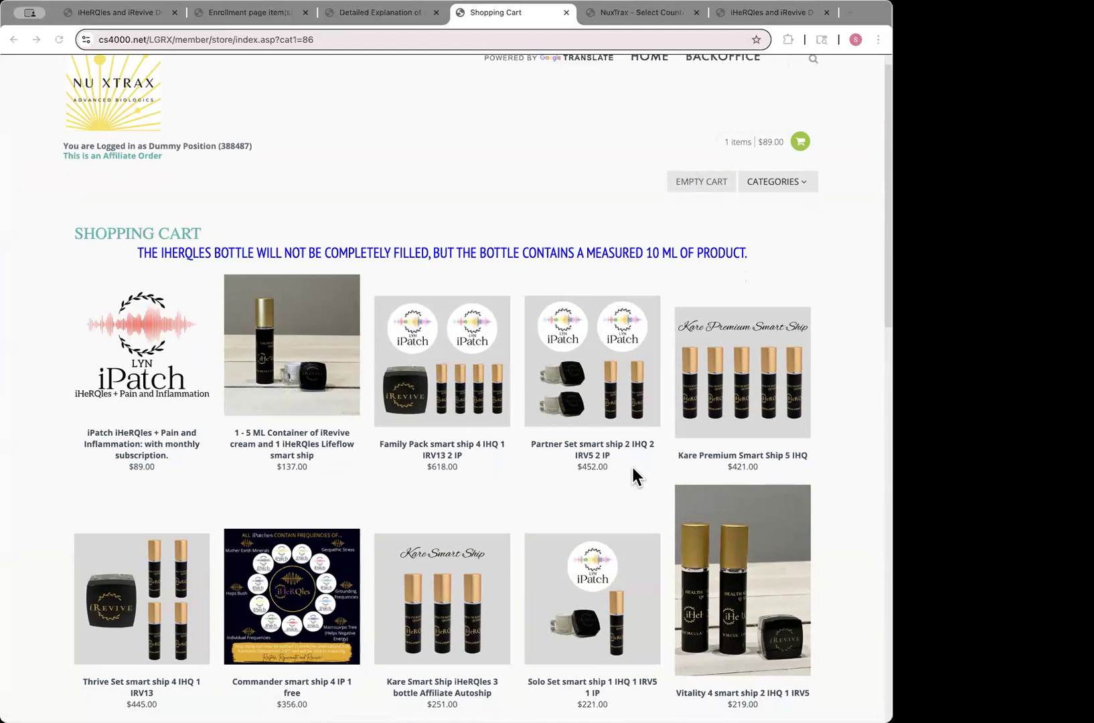
{"action": "scroll", "coordinate": [632, 468], "scroll_direction": "down", "scroll_amount": 5}
{"action": "scroll", "coordinate": [632, 468], "scroll_direction": "down", "scroll_amount": 10}
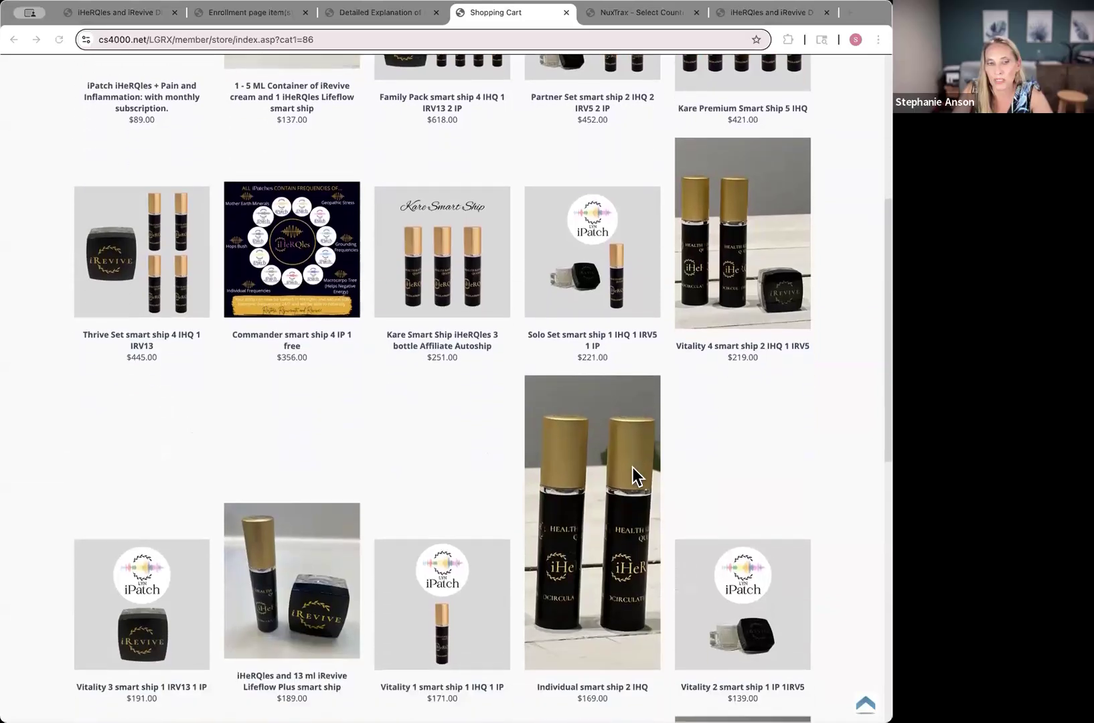
{"action": "scroll", "coordinate": [633, 468], "scroll_direction": "down", "scroll_amount": 3}
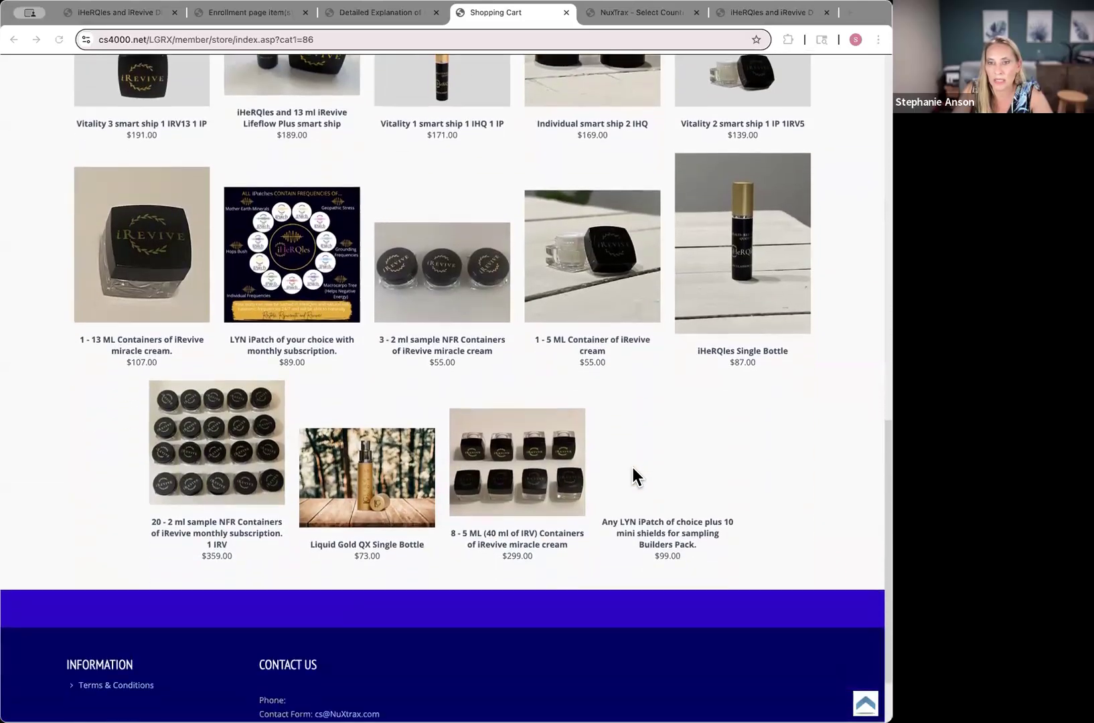
{"action": "scroll", "coordinate": [606, 462], "scroll_direction": "up", "scroll_amount": 6}
{"action": "scroll", "coordinate": [606, 469], "scroll_direction": "up", "scroll_amount": 5}
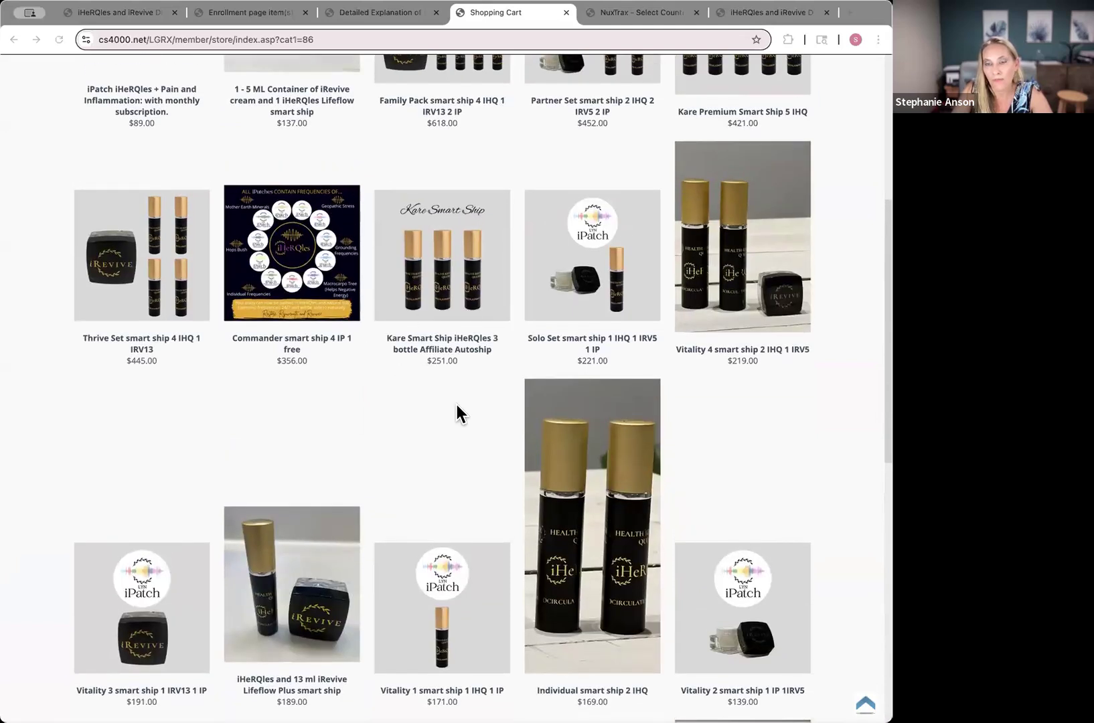
{"action": "scroll", "coordinate": [459, 410], "scroll_direction": "up", "scroll_amount": 4}
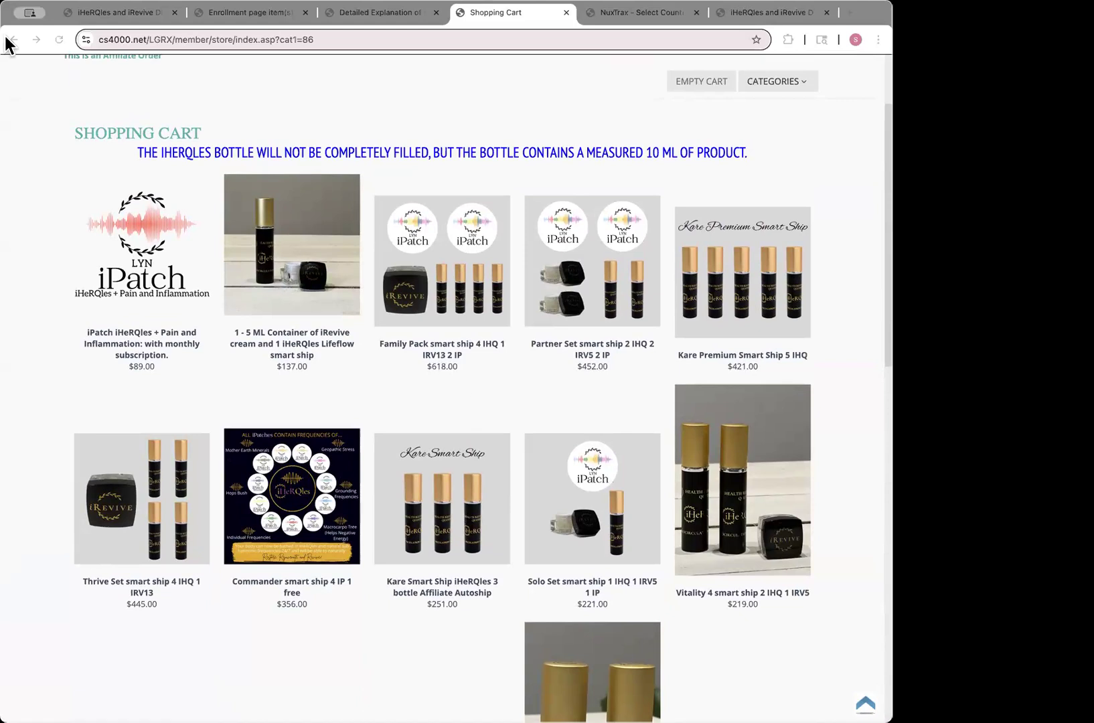
- Return to the back office and choose the upgrade to 2X Transformation Affiliate, putting its package in the shopping cart
{"action": "left_click", "coordinate": [15, 61]}
{"action": "left_click", "coordinate": [11, 40]}
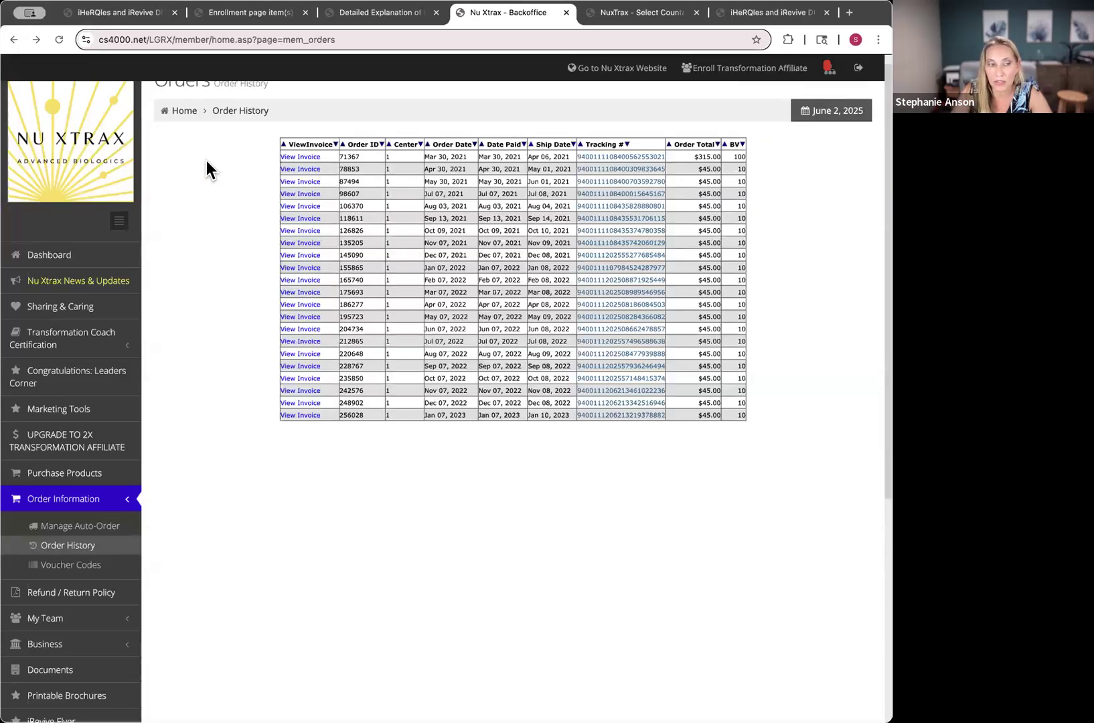
{"action": "left_click", "coordinate": [170, 418]}
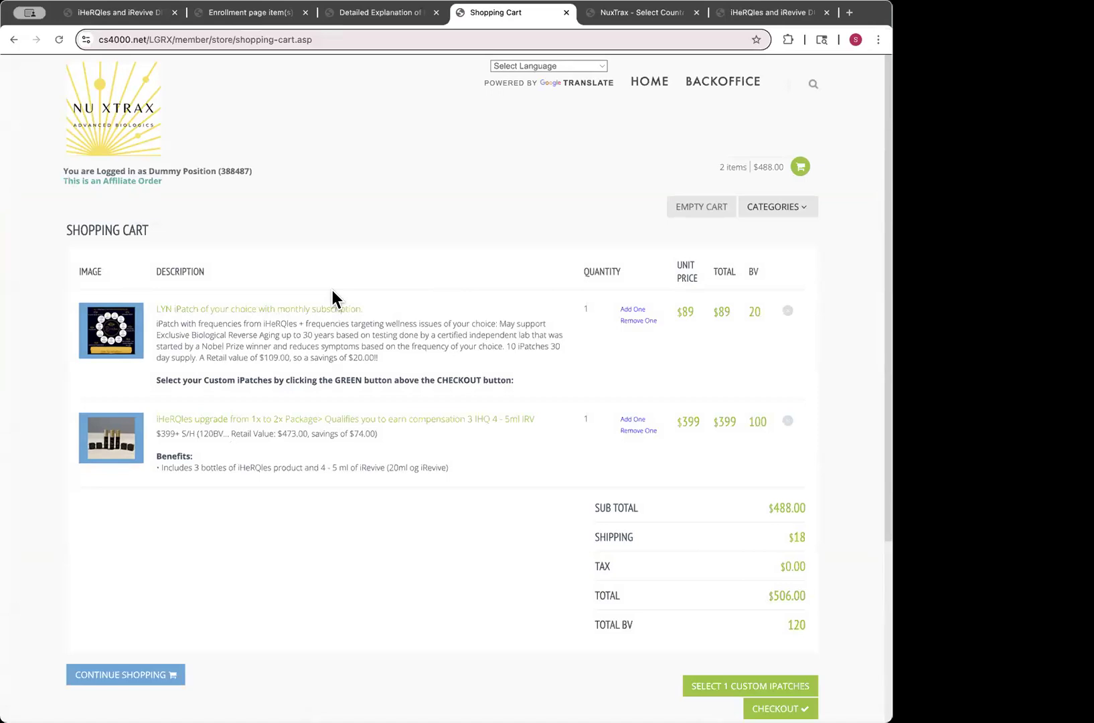
- Go back from the cart to the back office and examine the monthly order options on the Manage Auto-Order page
{"action": "left_click", "coordinate": [16, 42]}
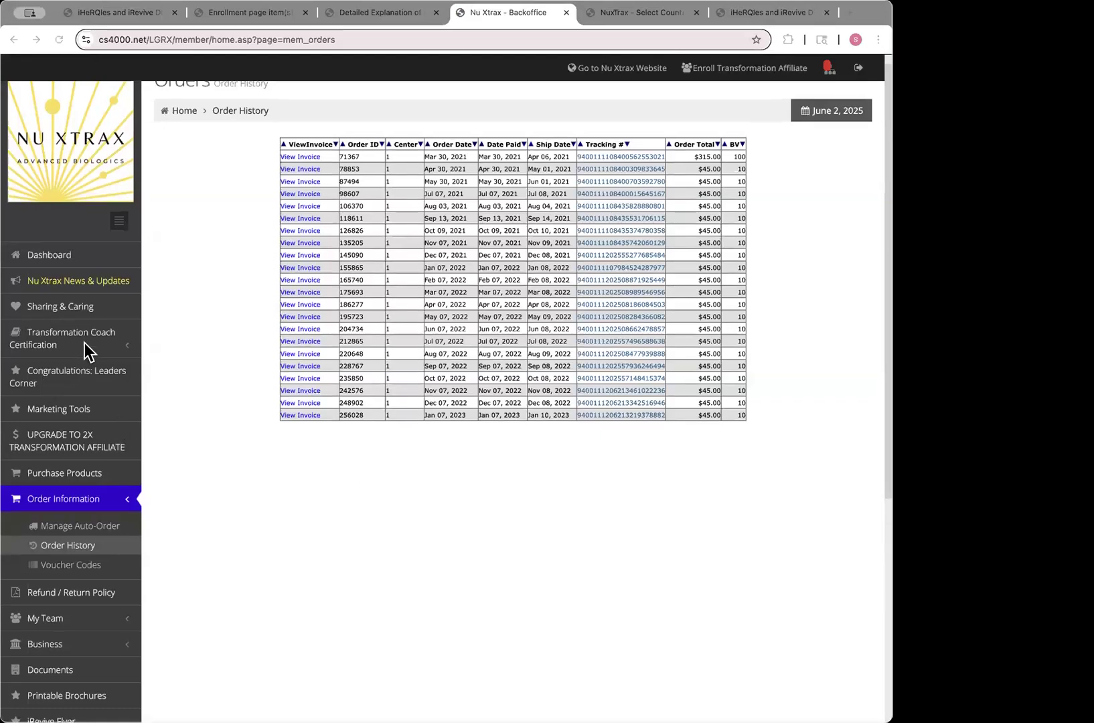
{"action": "scroll", "coordinate": [80, 374], "scroll_direction": "down", "scroll_amount": 1}
{"action": "scroll", "coordinate": [120, 337], "scroll_direction": "down", "scroll_amount": 1}
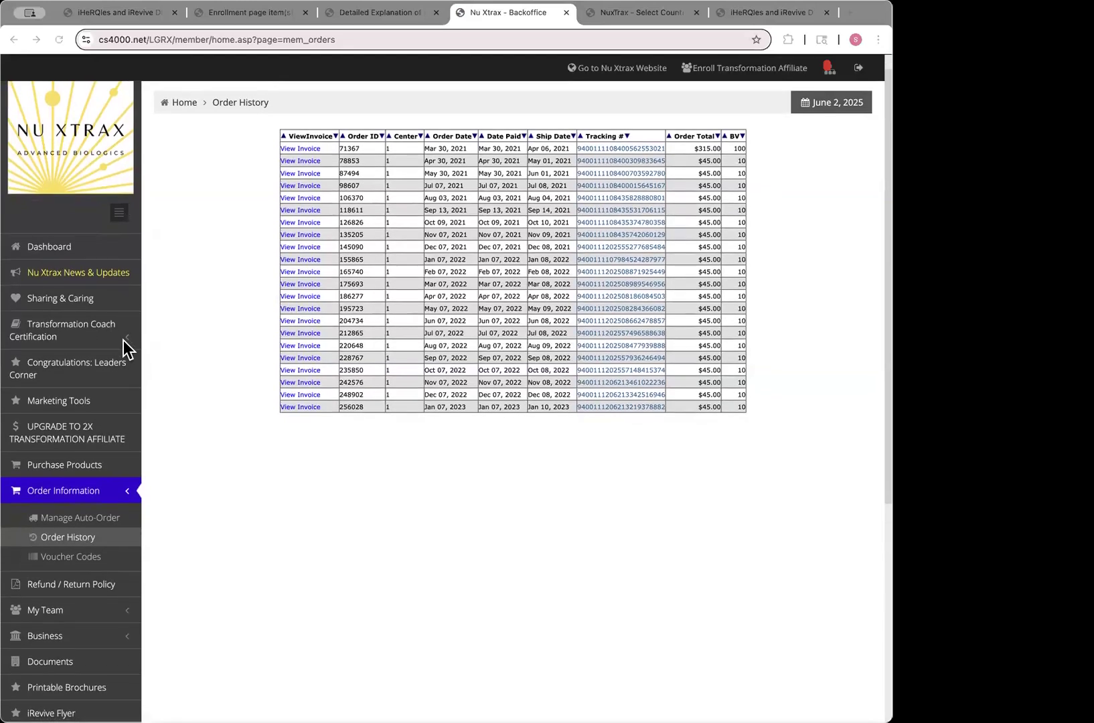
{"action": "scroll", "coordinate": [211, 381], "scroll_direction": "down", "scroll_amount": 1}
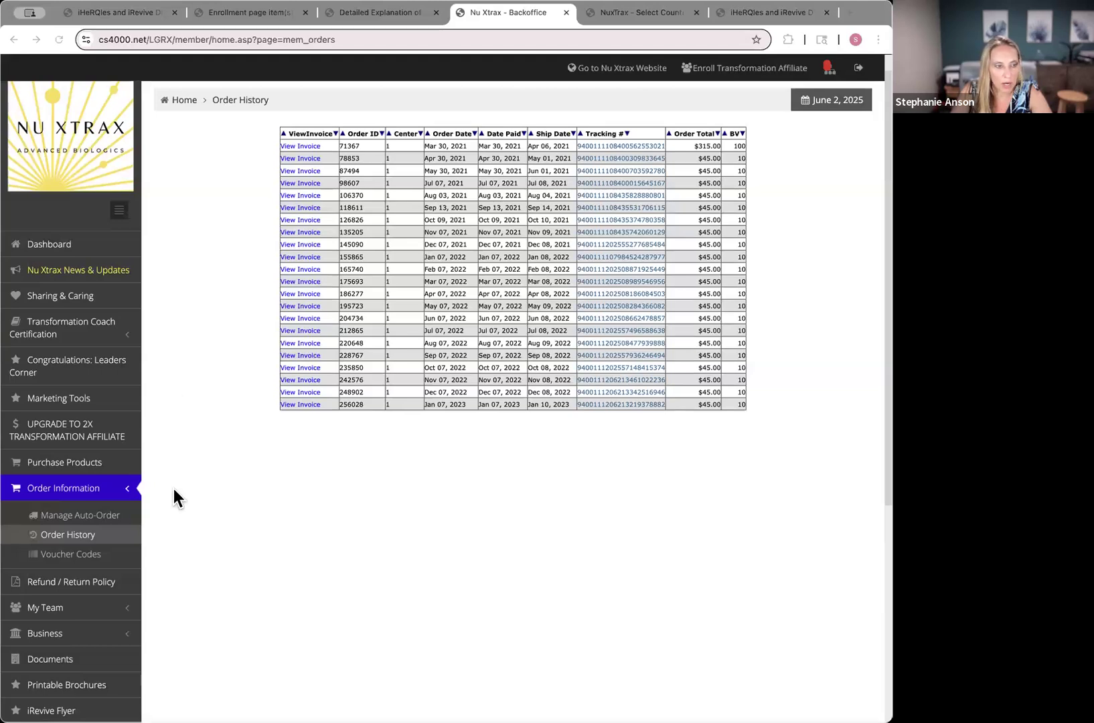
{"action": "left_click", "coordinate": [89, 520]}
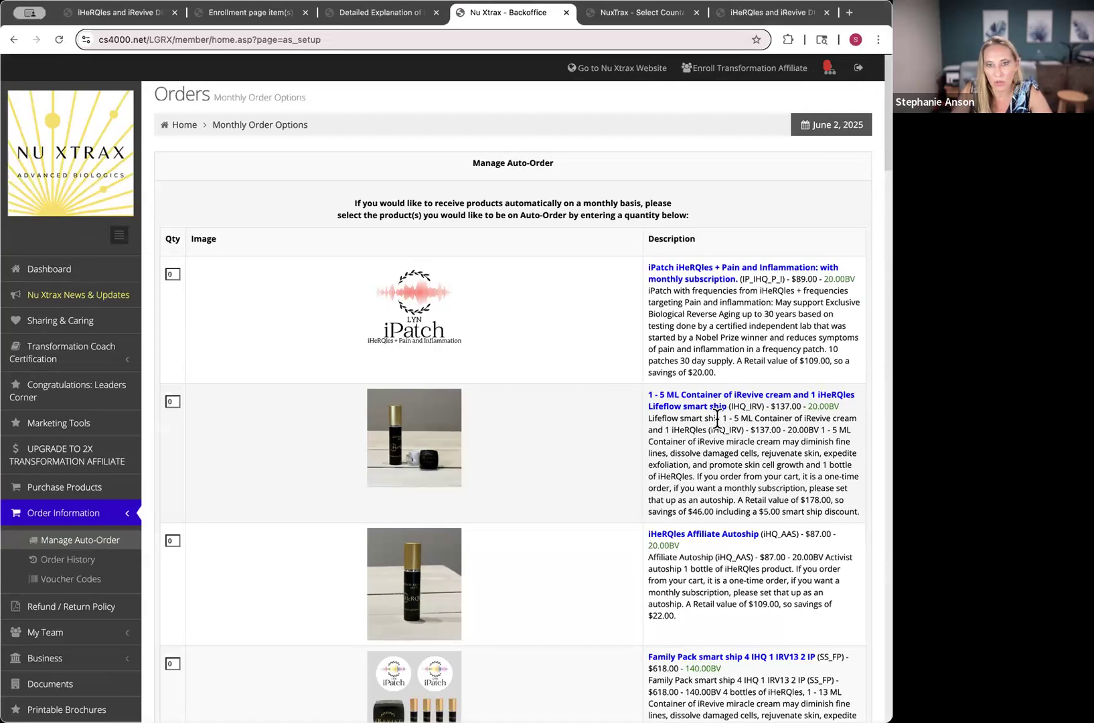
{"action": "scroll", "coordinate": [737, 364], "scroll_direction": "down", "scroll_amount": 5}
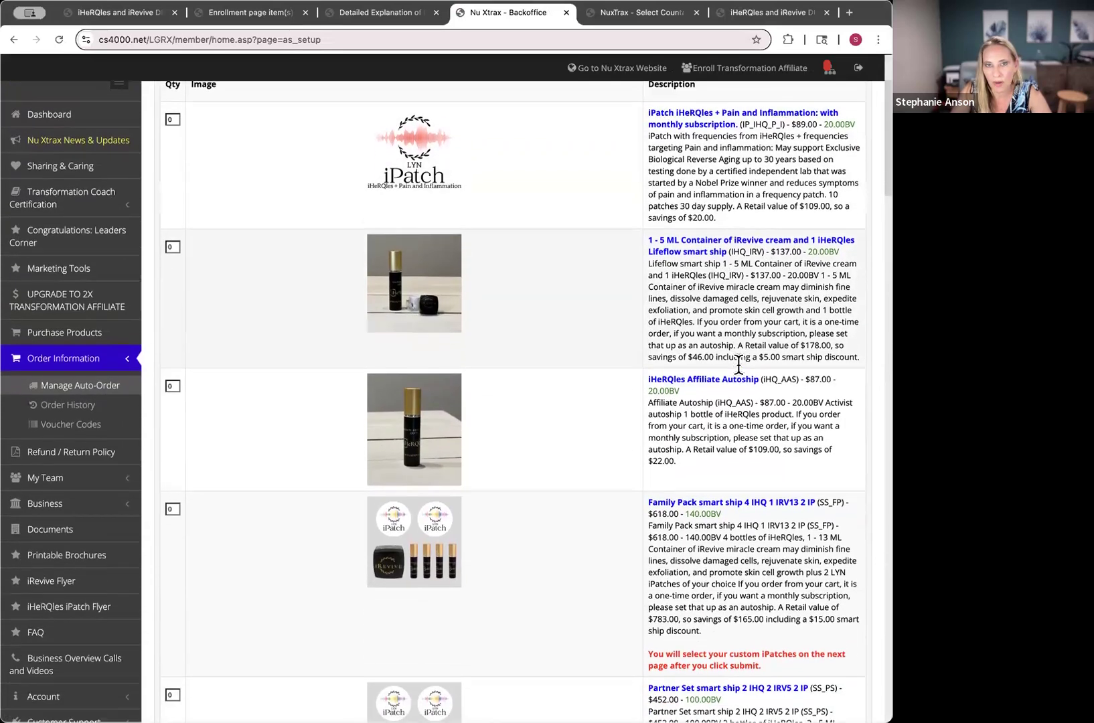
{"action": "scroll", "coordinate": [465, 266], "scroll_direction": "up", "scroll_amount": 1}
{"action": "scroll", "coordinate": [603, 324], "scroll_direction": "down", "scroll_amount": 6}
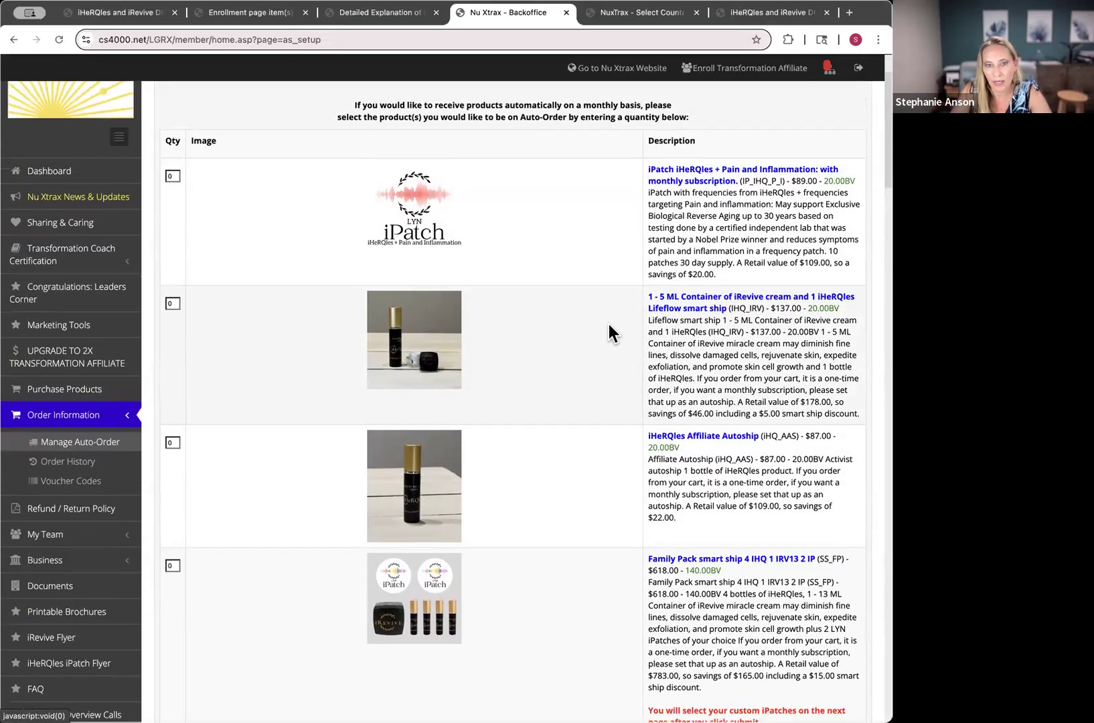
{"action": "scroll", "coordinate": [608, 326], "scroll_direction": "up", "scroll_amount": 8}
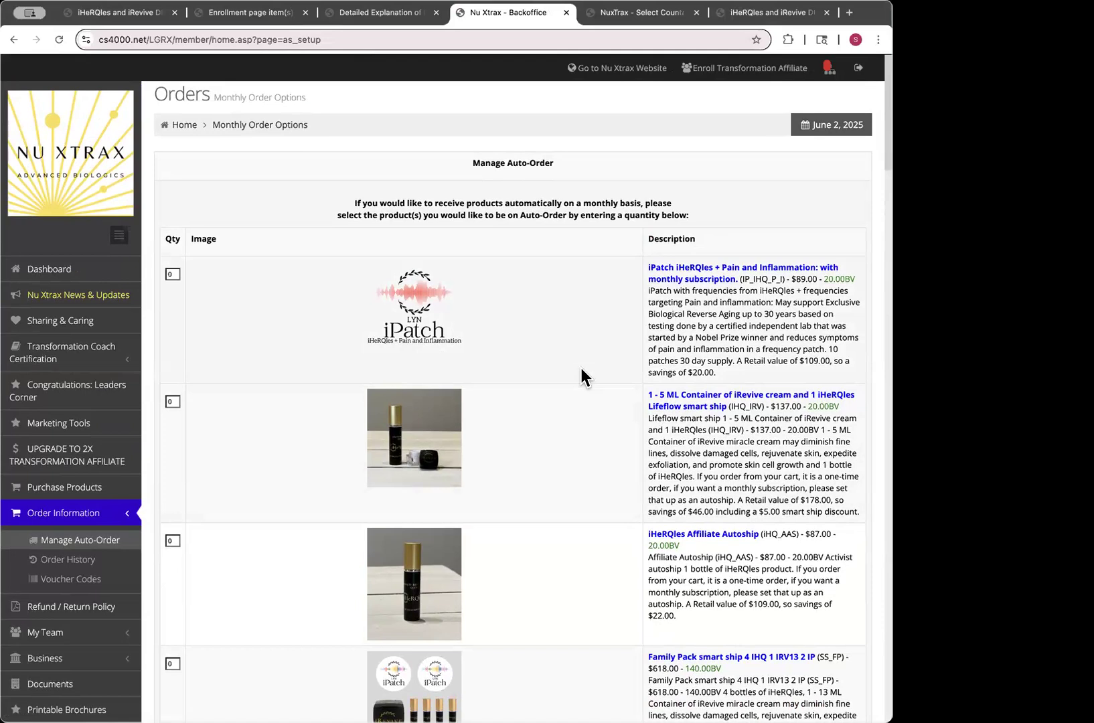
{"action": "scroll", "coordinate": [581, 369], "scroll_direction": "down", "scroll_amount": 3}
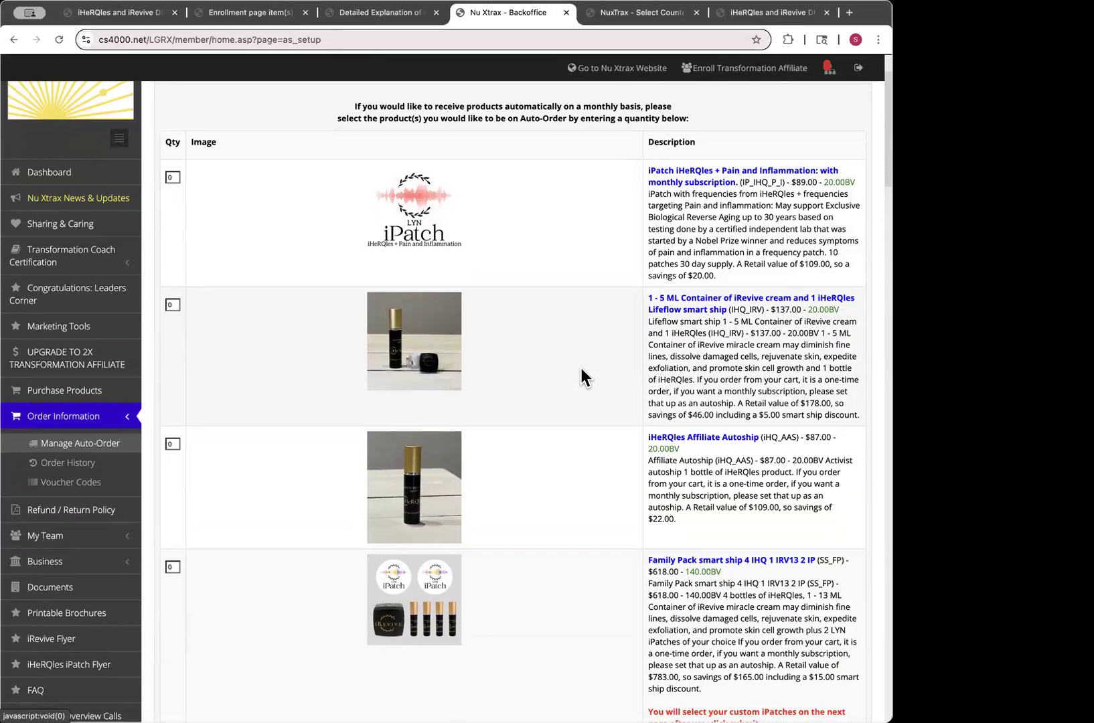
- Reopen the Purchase Products store and look over the products offered there
{"action": "left_click", "coordinate": [67, 399]}
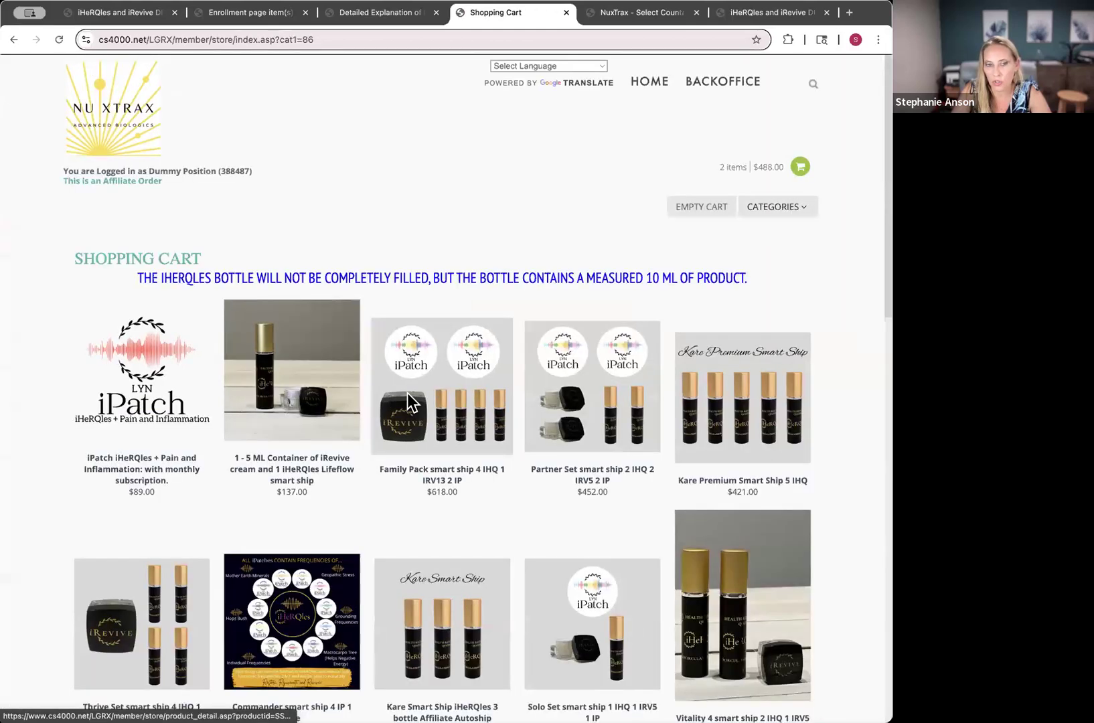
{"action": "scroll", "coordinate": [409, 402], "scroll_direction": "down", "scroll_amount": 8}
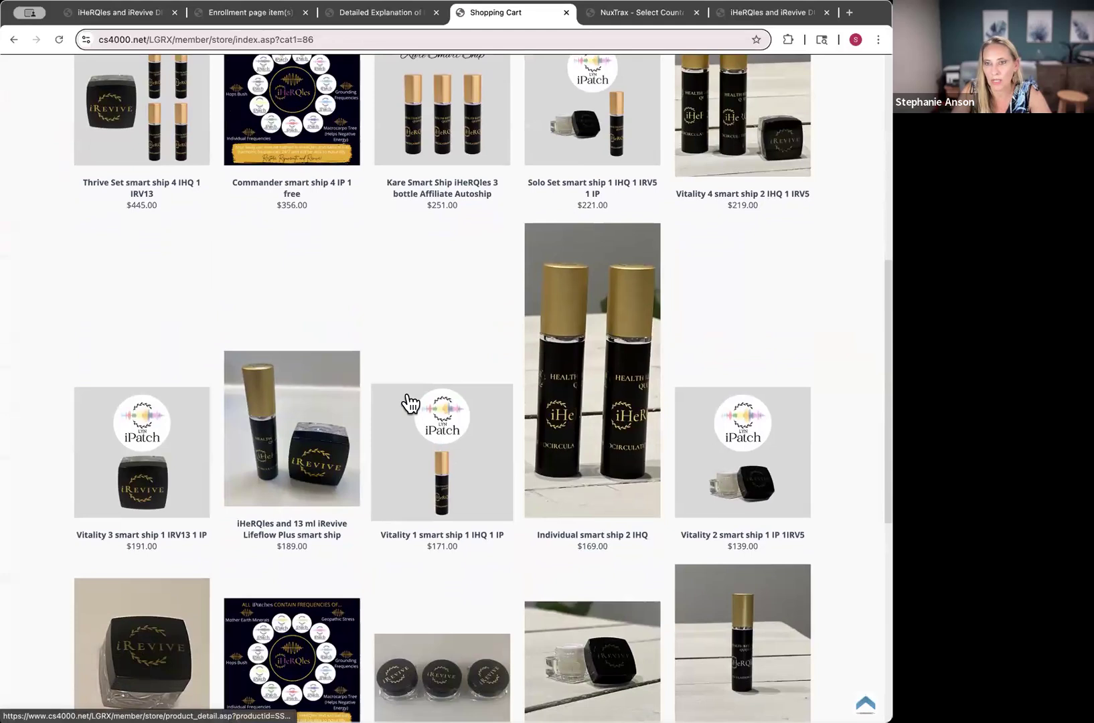
{"action": "scroll", "coordinate": [409, 402], "scroll_direction": "up", "scroll_amount": 8}
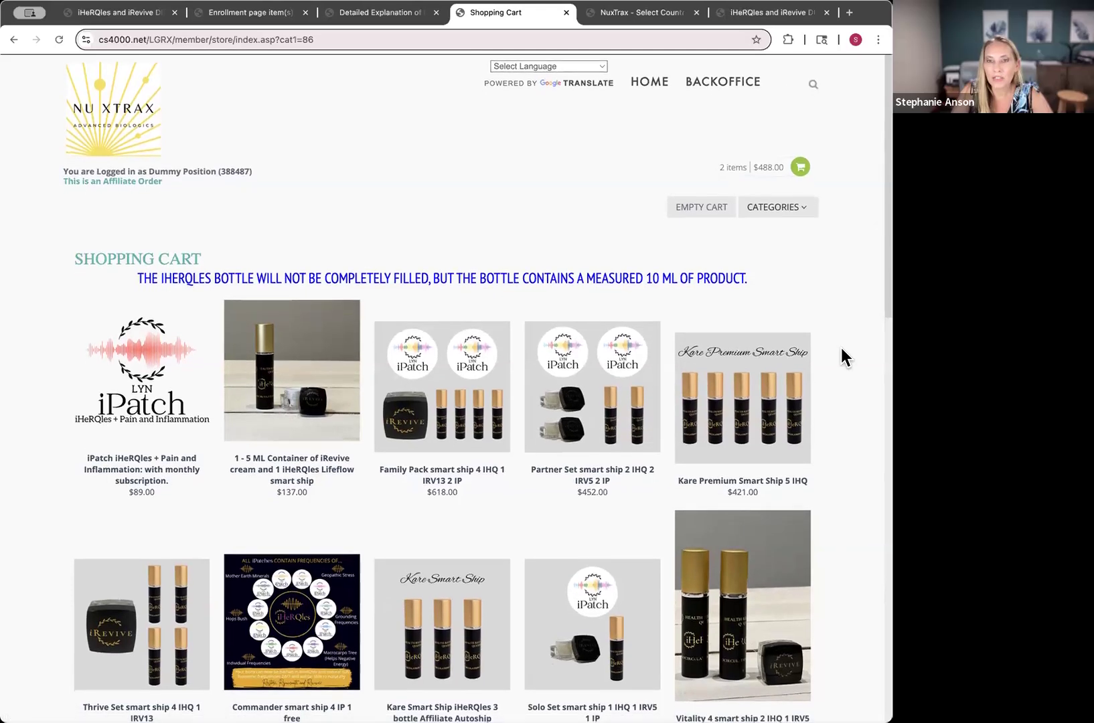
{"action": "scroll", "coordinate": [840, 348], "scroll_direction": "down", "scroll_amount": 8}
{"action": "scroll", "coordinate": [822, 252], "scroll_direction": "up", "scroll_amount": 8}
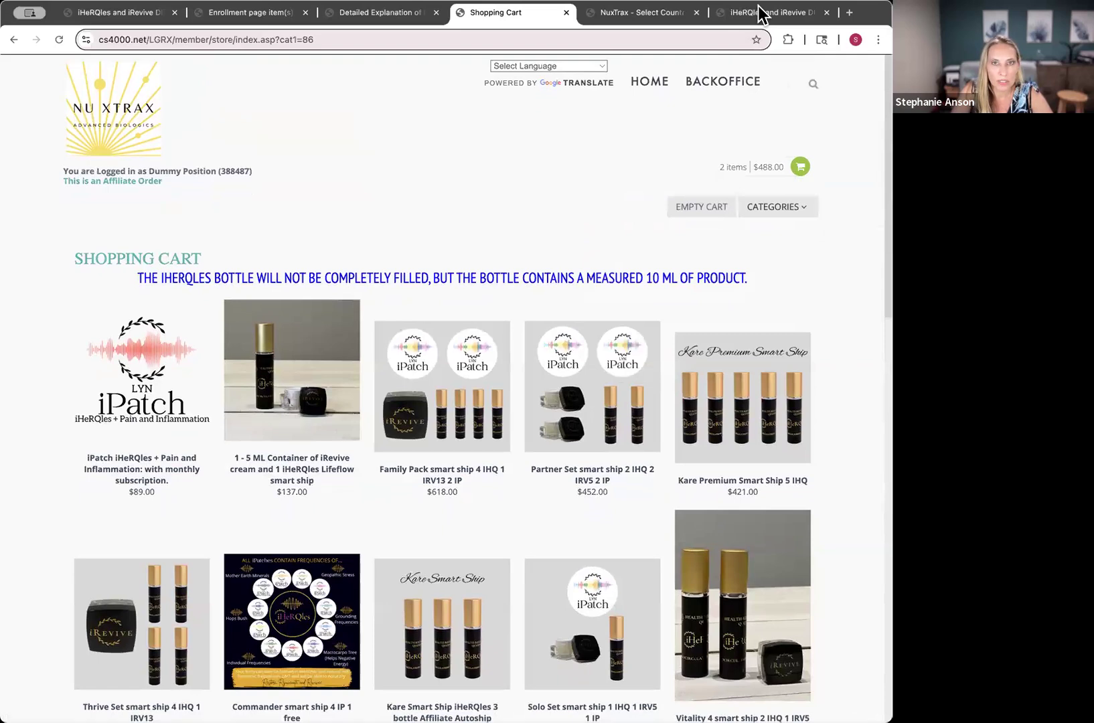
{"action": "left_click", "coordinate": [759, 13]}
{"action": "left_click", "coordinate": [639, 13]}
{"action": "left_click", "coordinate": [503, 13]}
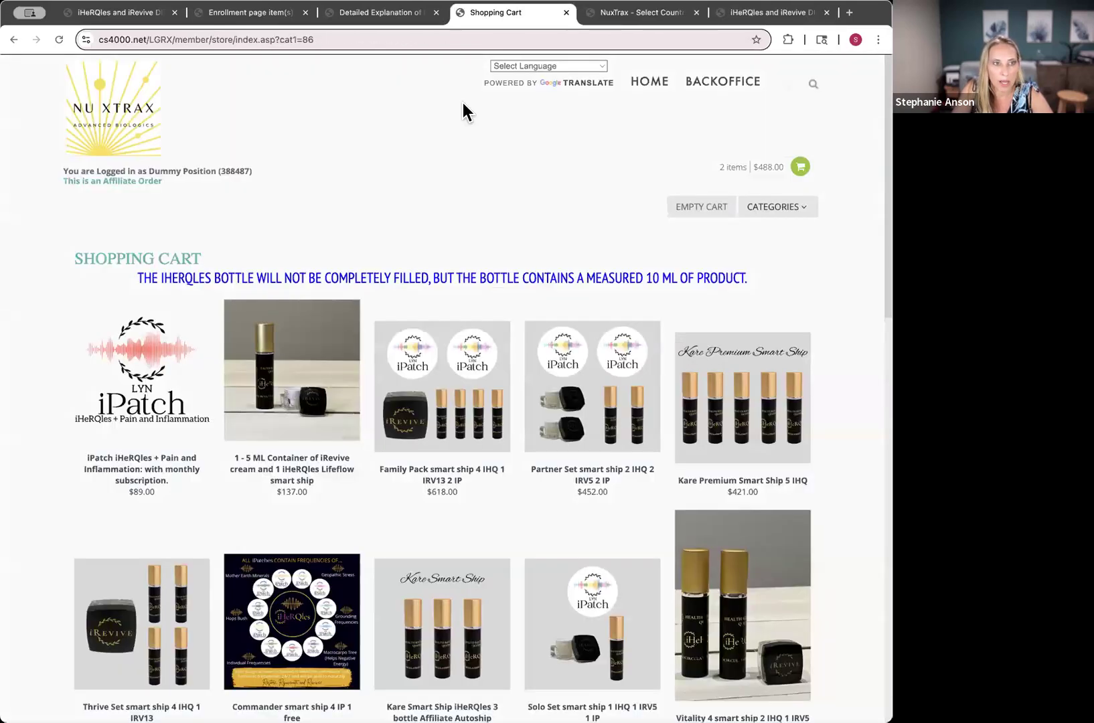
- Return to the back office Dashboard and look through its Share Your Website, Your Business, Simple VIP Bonus and product sections
{"action": "left_click", "coordinate": [20, 44]}
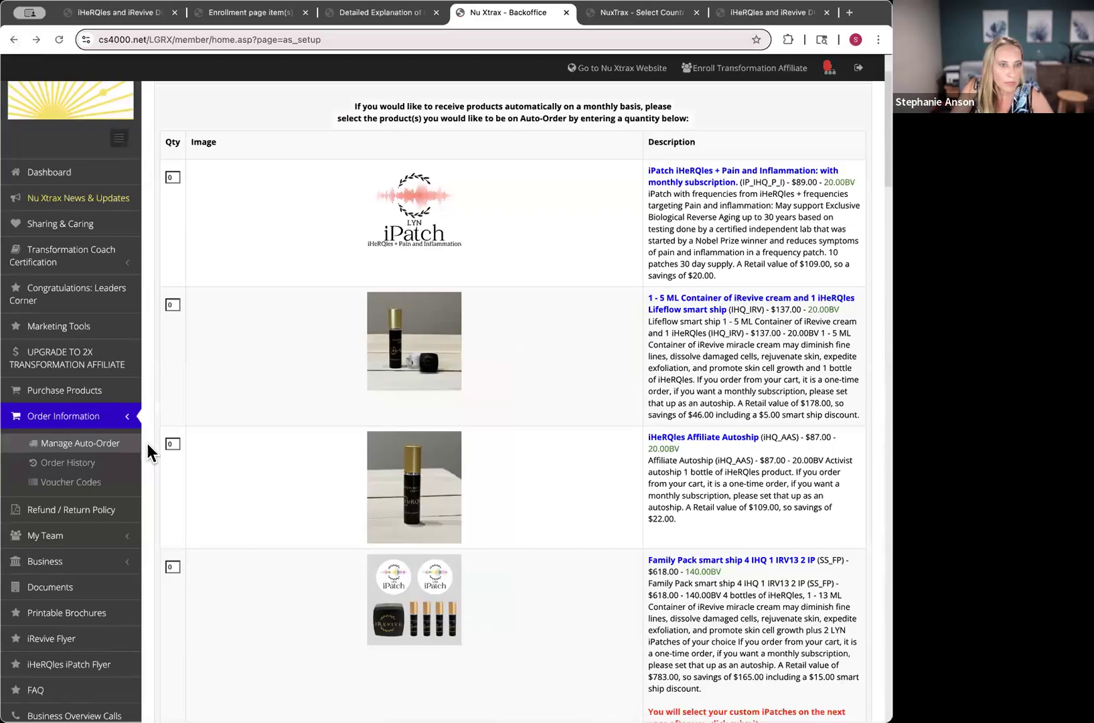
{"action": "left_click", "coordinate": [57, 174]}
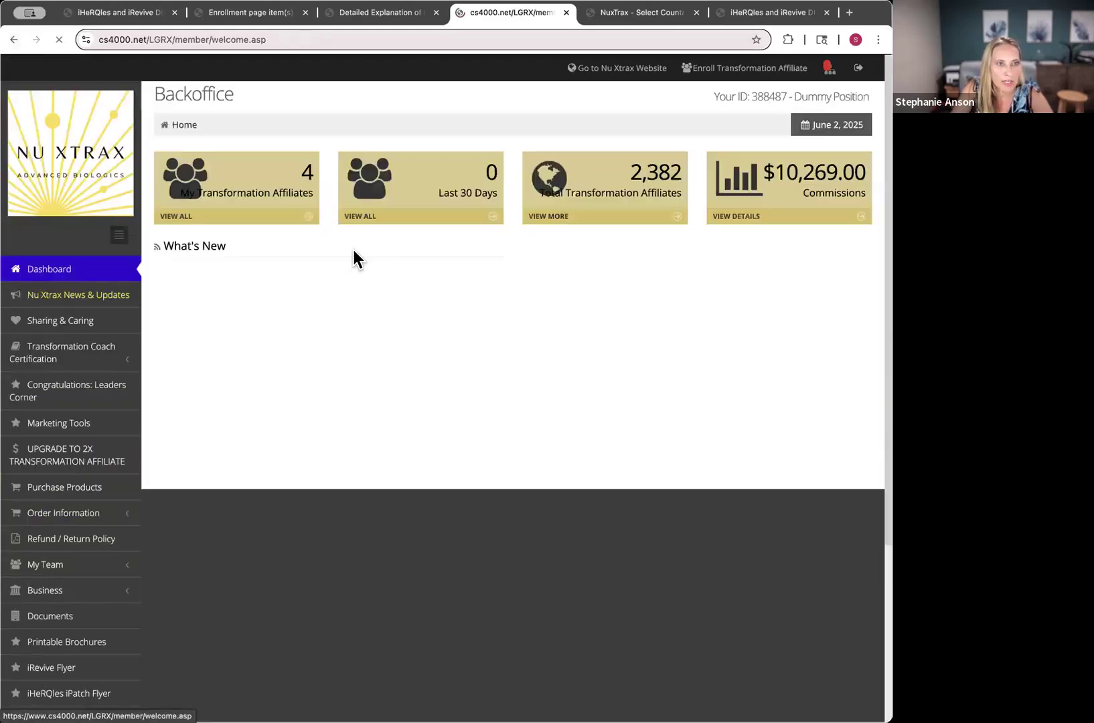
{"action": "scroll", "coordinate": [354, 250], "scroll_direction": "down", "scroll_amount": 20}
{"action": "left_click", "coordinate": [680, 390]}
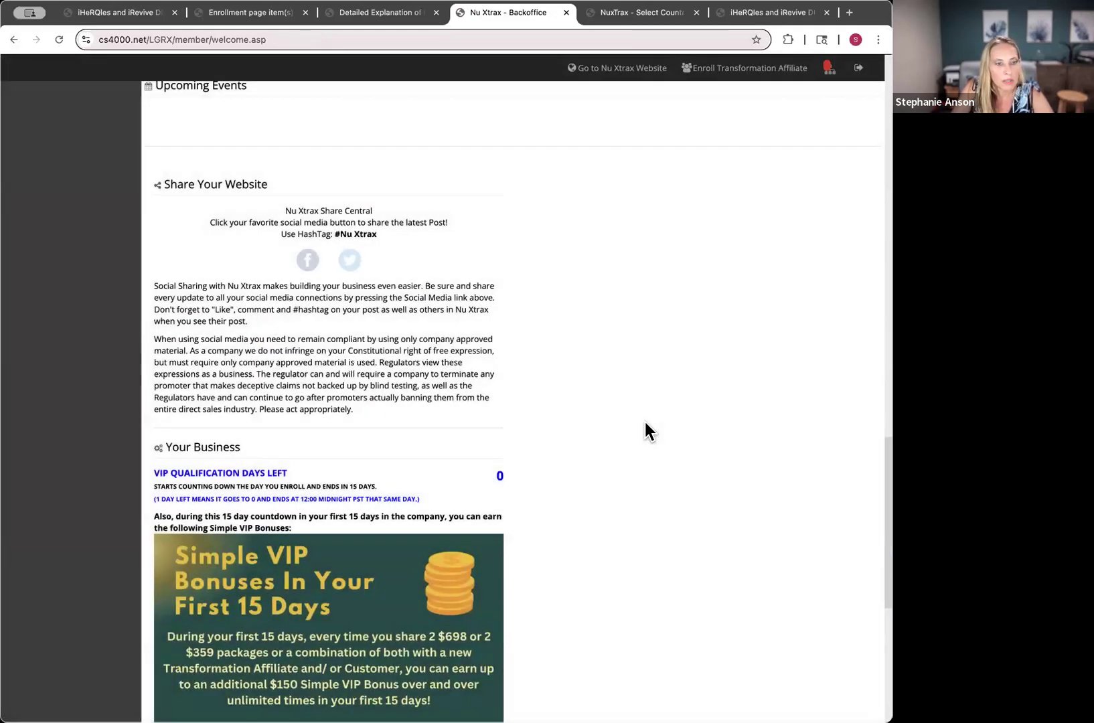
{"action": "scroll", "coordinate": [644, 422], "scroll_direction": "down", "scroll_amount": 7}
{"action": "scroll", "coordinate": [645, 422], "scroll_direction": "up", "scroll_amount": 3}
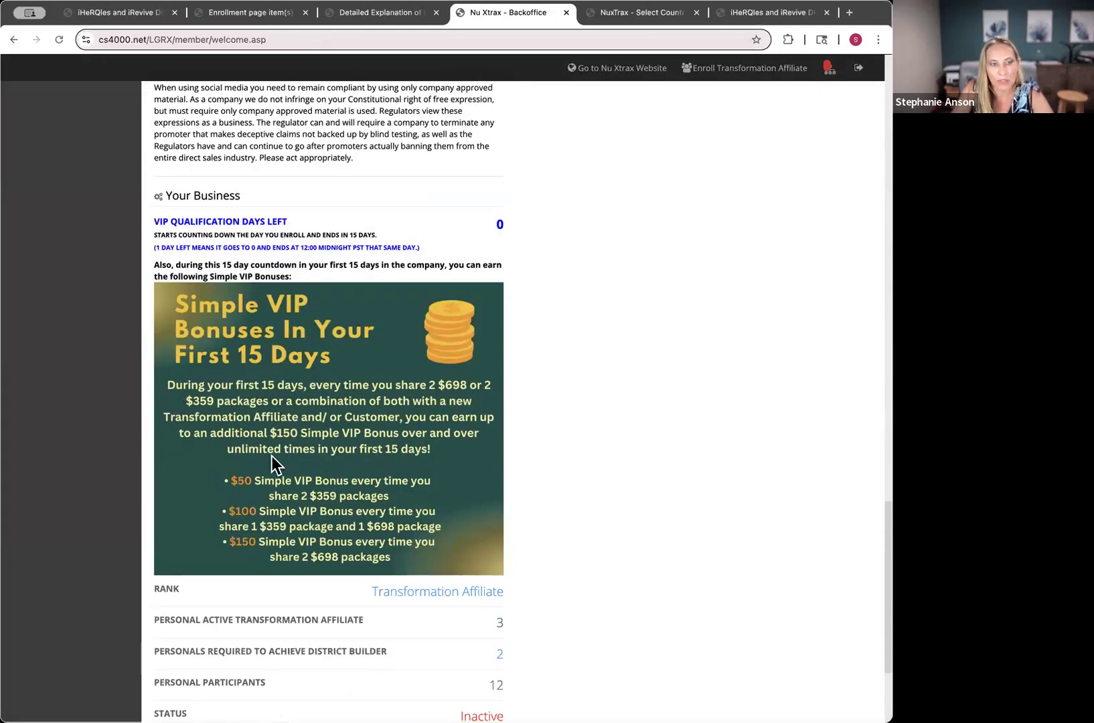
{"action": "scroll", "coordinate": [528, 348], "scroll_direction": "up", "scroll_amount": 15}
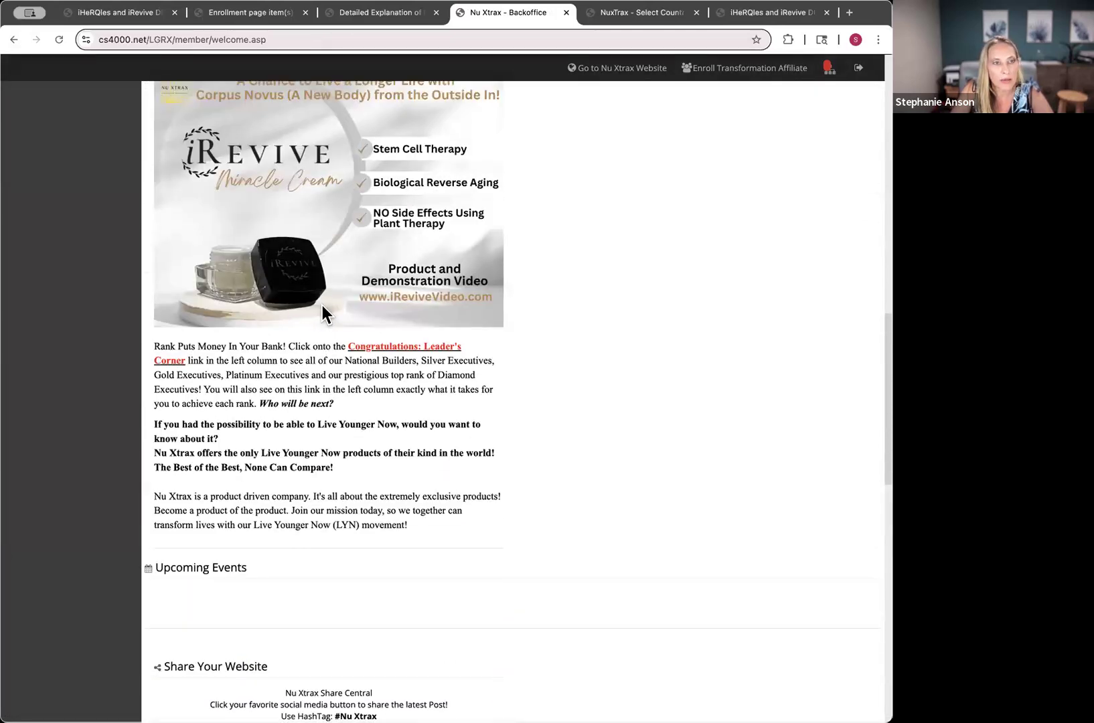
{"action": "scroll", "coordinate": [319, 315], "scroll_direction": "up", "scroll_amount": 7}
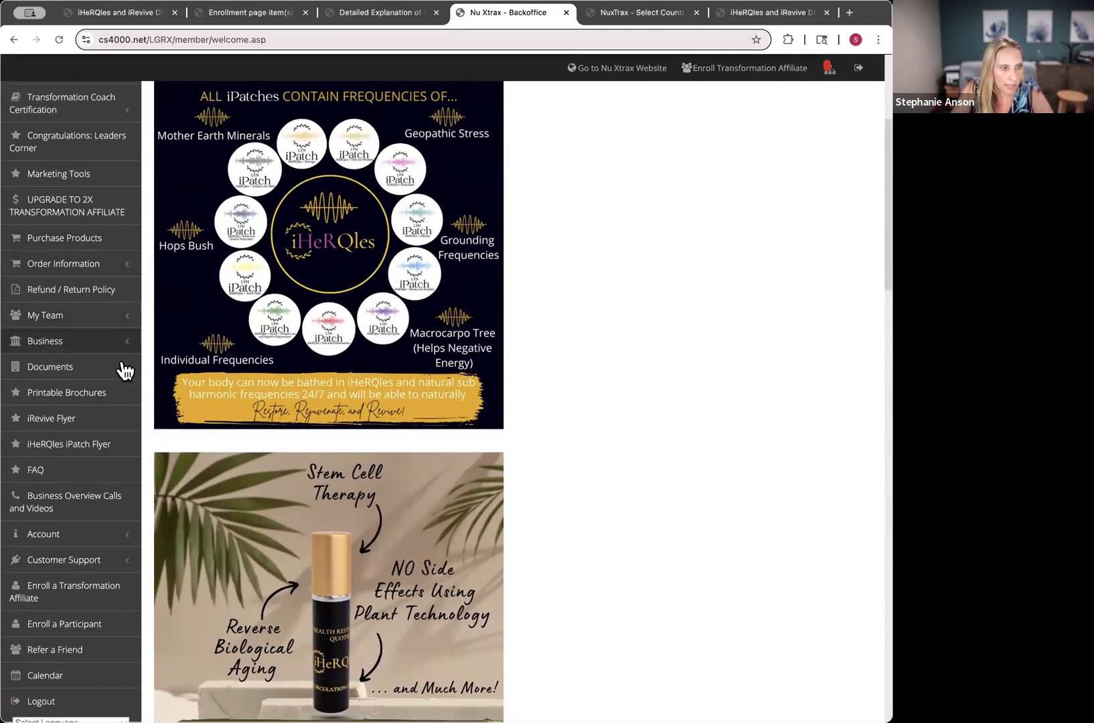
- In the back office Documents, choose the "$698 Enrollment Pack VS $359" category and open its "$698 vs $359" document
{"action": "left_click", "coordinate": [121, 369]}
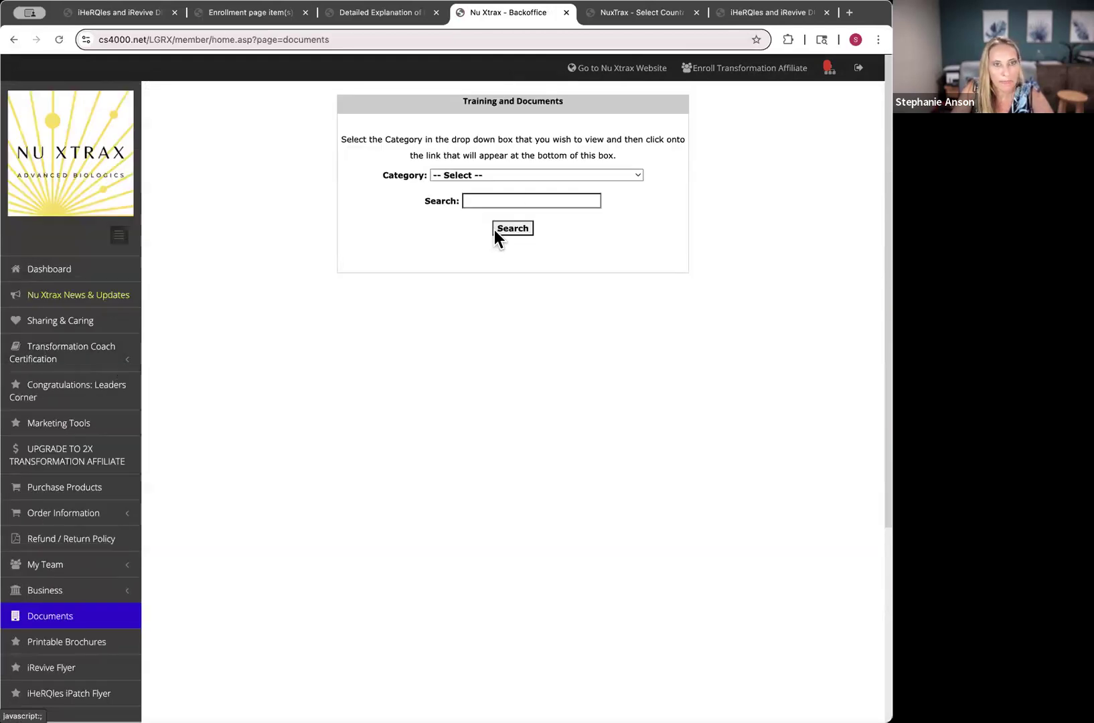
{"action": "left_click", "coordinate": [527, 176]}
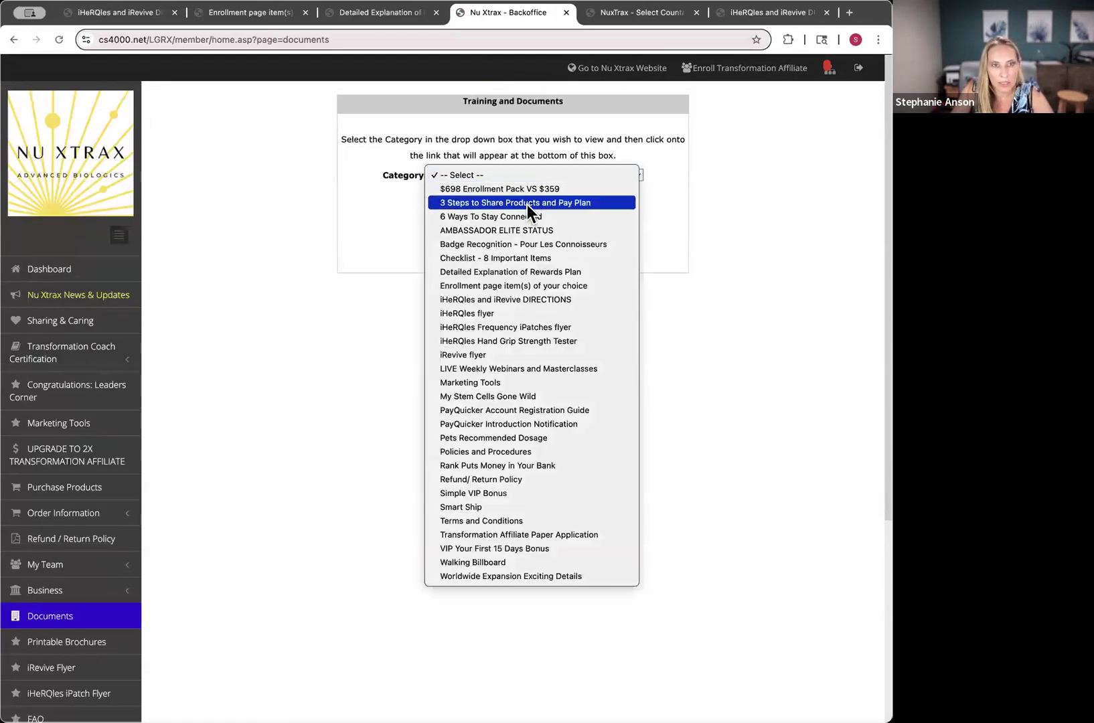
{"action": "left_click", "coordinate": [528, 190]}
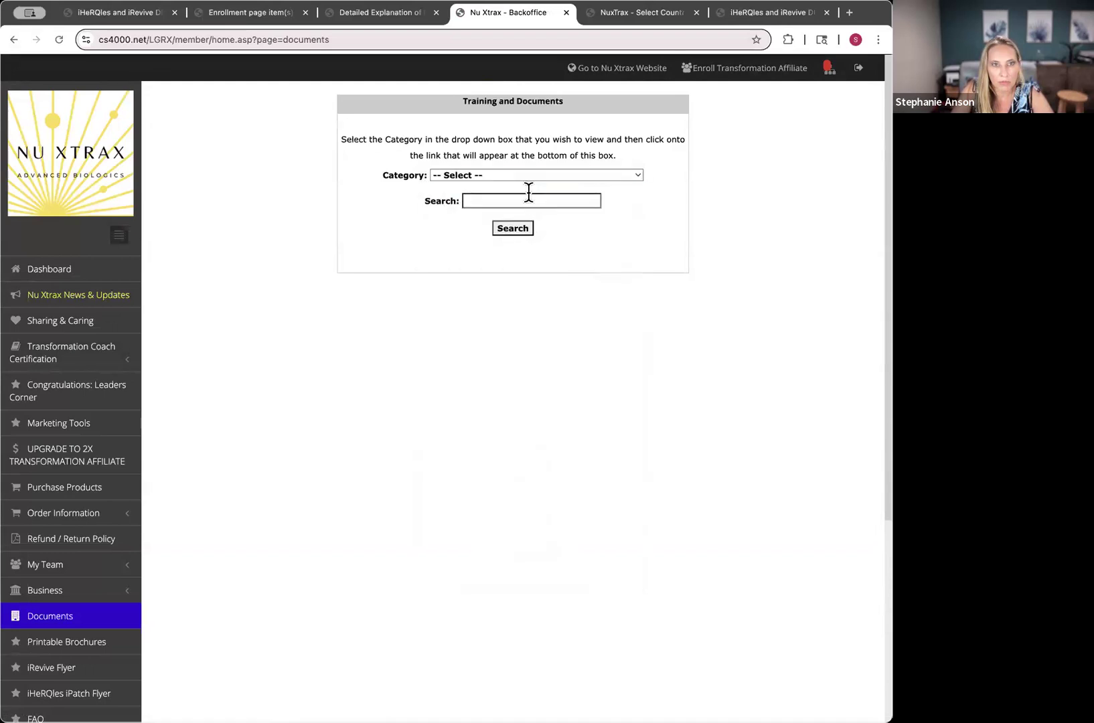
{"action": "left_click", "coordinate": [522, 281]}
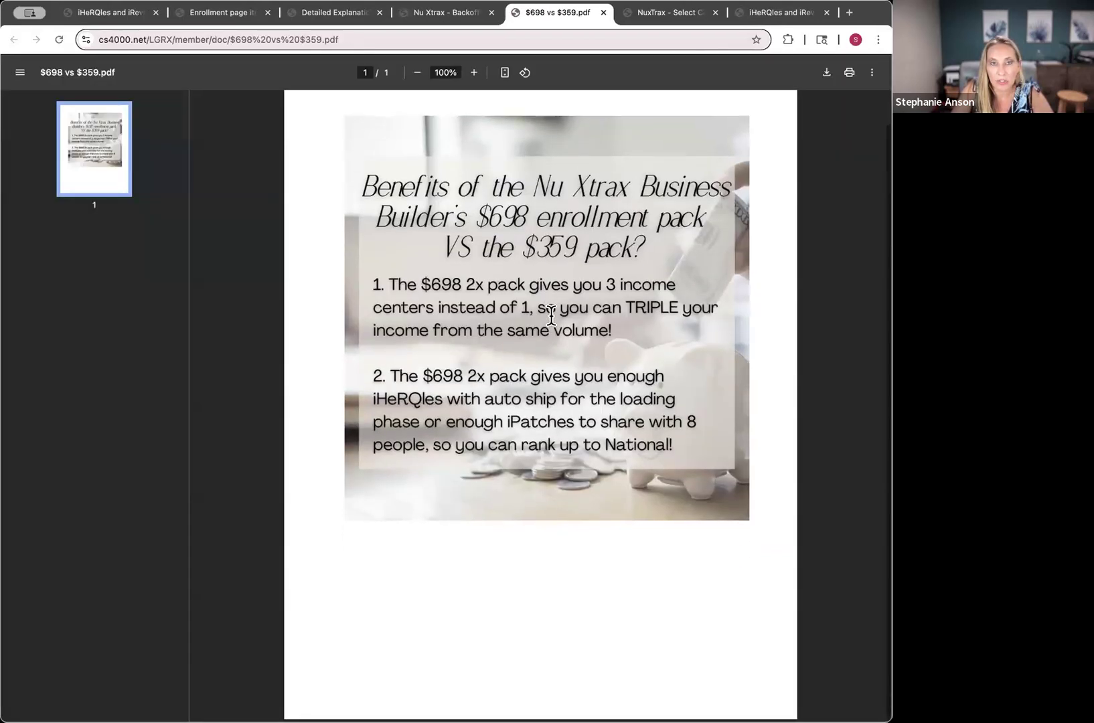
- Return to Training and Documents, choose the "Detailed Explanation of Rewards Plan" category and open its document
{"action": "left_click", "coordinate": [445, 12]}
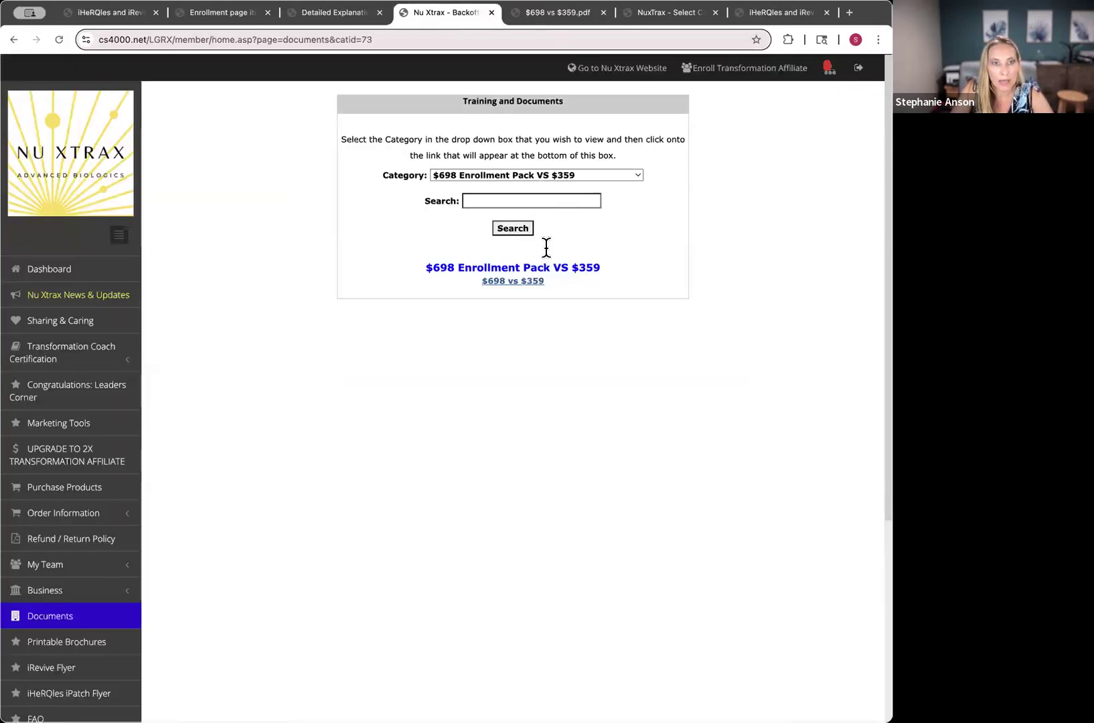
{"action": "left_click", "coordinate": [561, 175]}
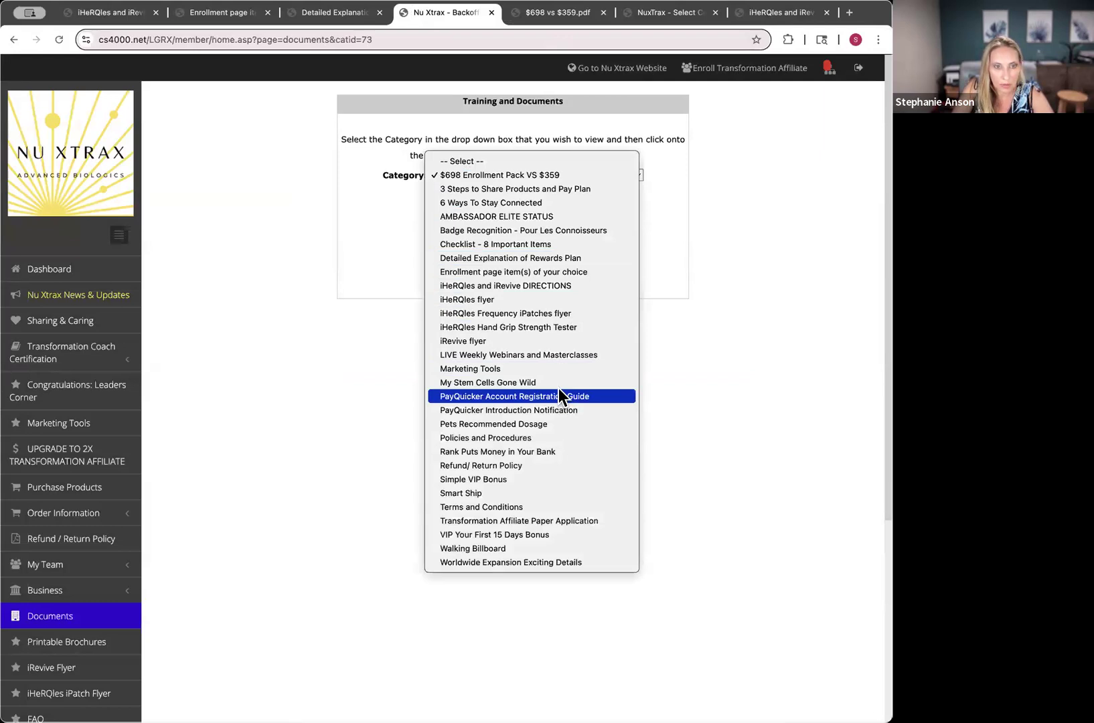
{"action": "left_click", "coordinate": [522, 261]}
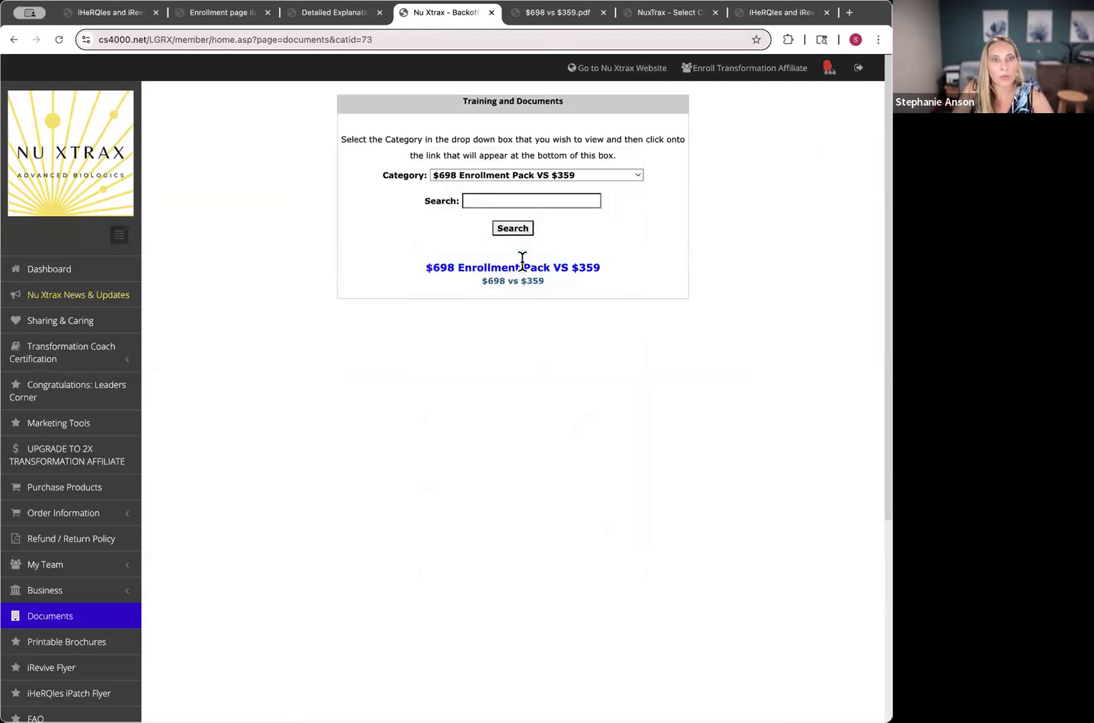
{"action": "left_click", "coordinate": [524, 282]}
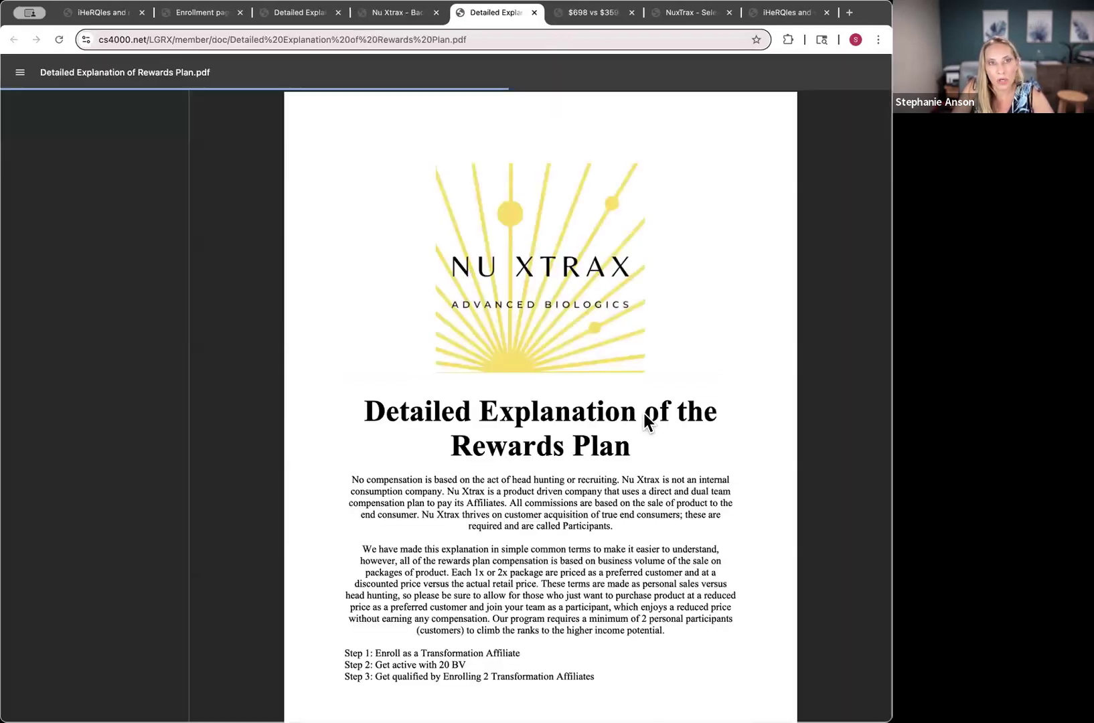
- Examine the first four pages of the rewards plan, covering its definitions and the ranks from District Builder to Silver Executive
{"action": "scroll", "coordinate": [643, 413], "scroll_direction": "down", "scroll_amount": 10}
{"action": "scroll", "coordinate": [643, 412], "scroll_direction": "down", "scroll_amount": 15}
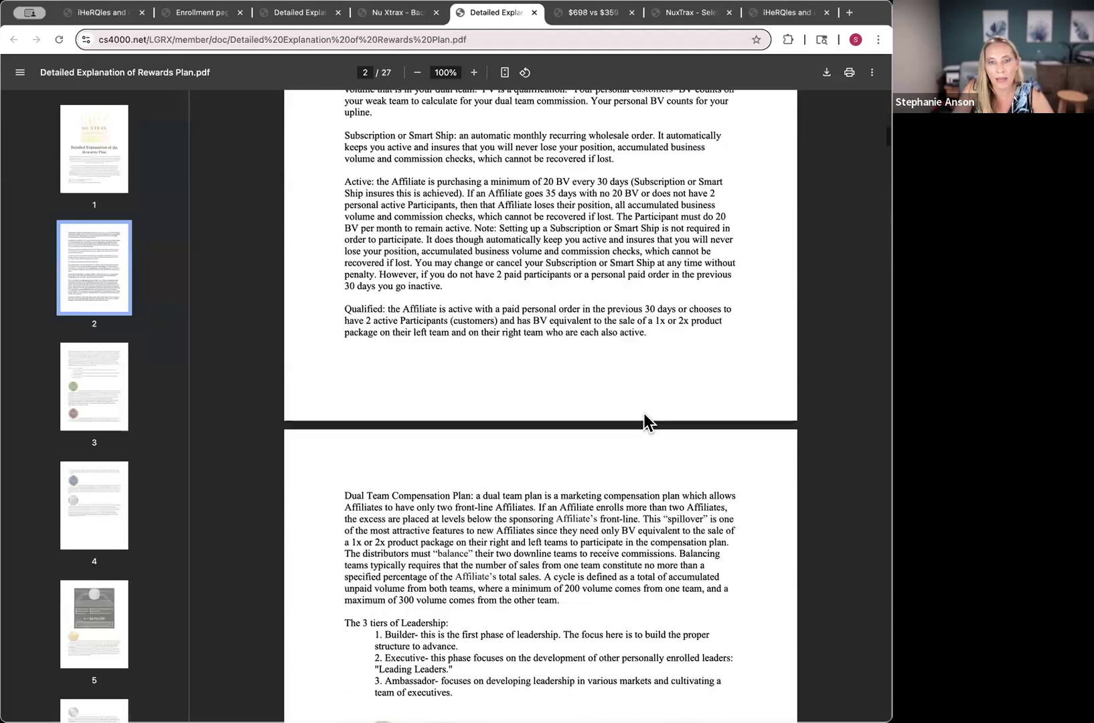
{"action": "scroll", "coordinate": [643, 413], "scroll_direction": "down", "scroll_amount": 10}
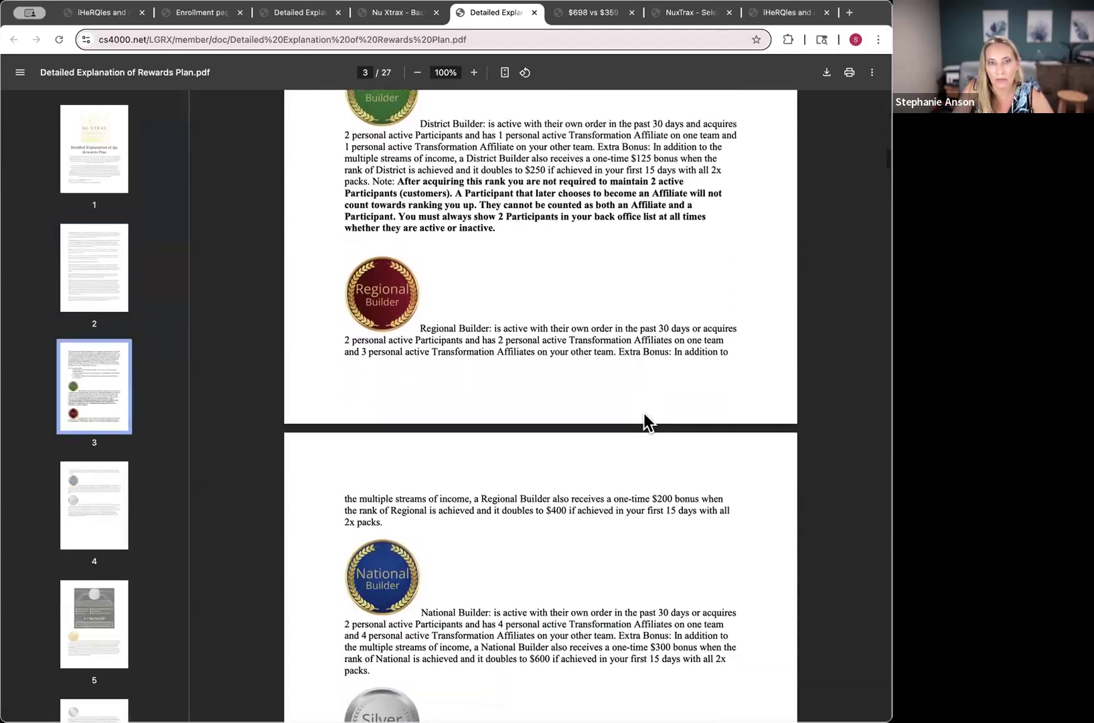
{"action": "scroll", "coordinate": [644, 422], "scroll_direction": "down", "scroll_amount": 8}
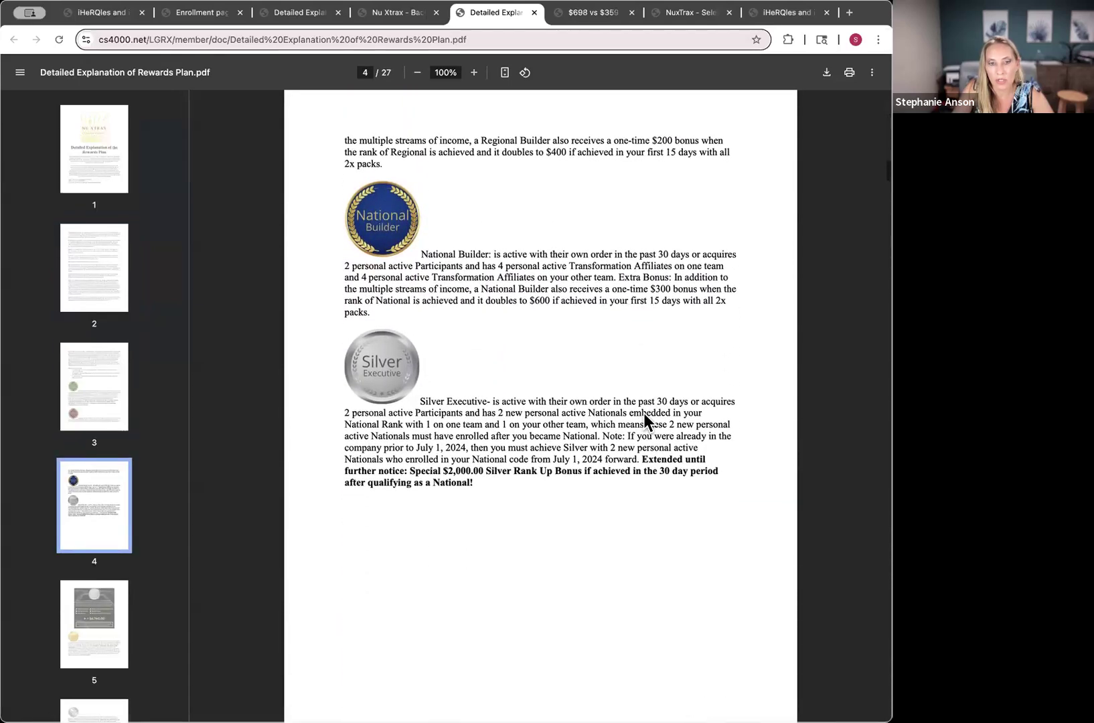
{"action": "scroll", "coordinate": [645, 420], "scroll_direction": "up", "scroll_amount": 12}
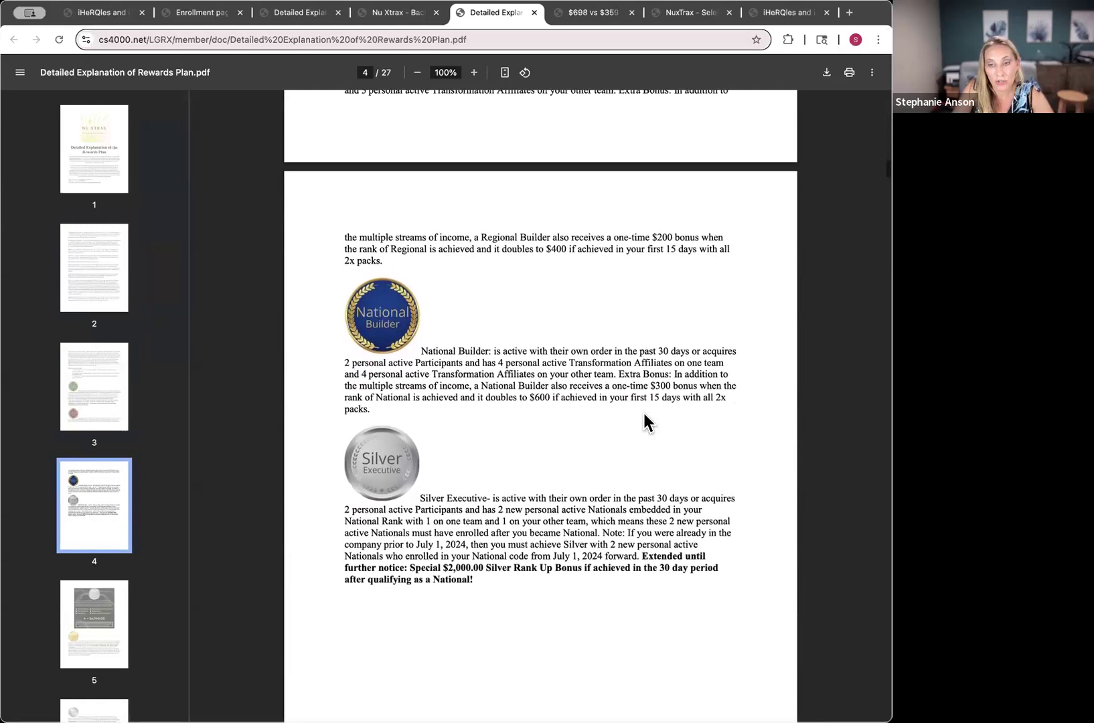
{"action": "scroll", "coordinate": [643, 421], "scroll_direction": "up", "scroll_amount": 6}
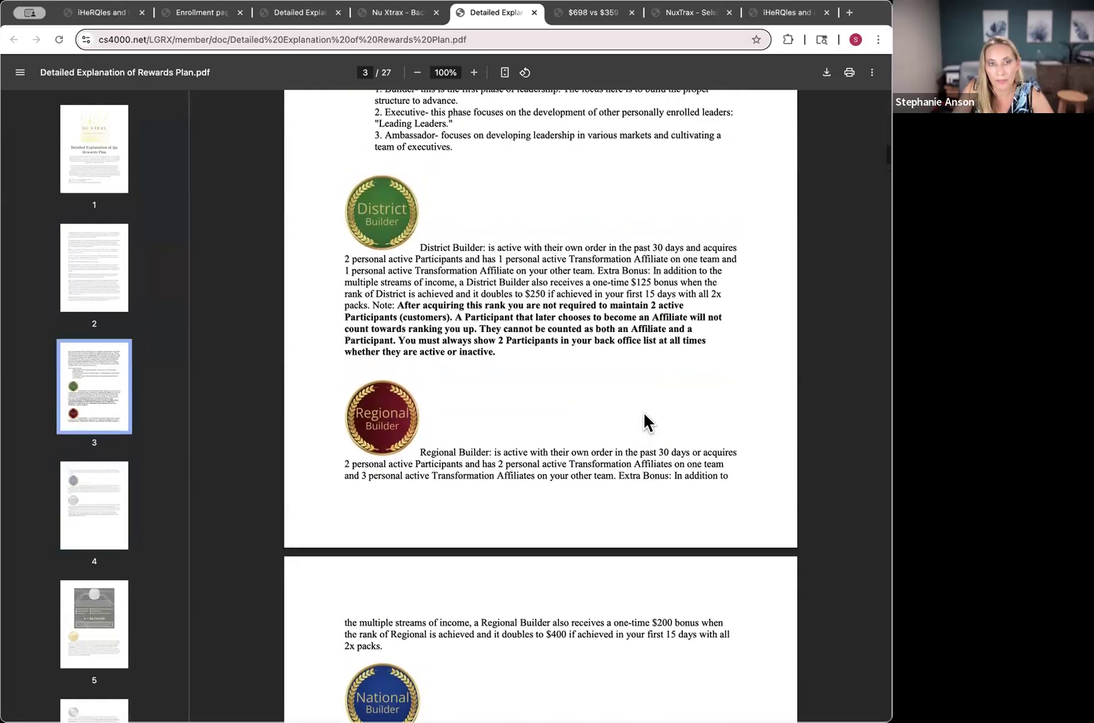
{"action": "scroll", "coordinate": [644, 421], "scroll_direction": "up", "scroll_amount": 20}
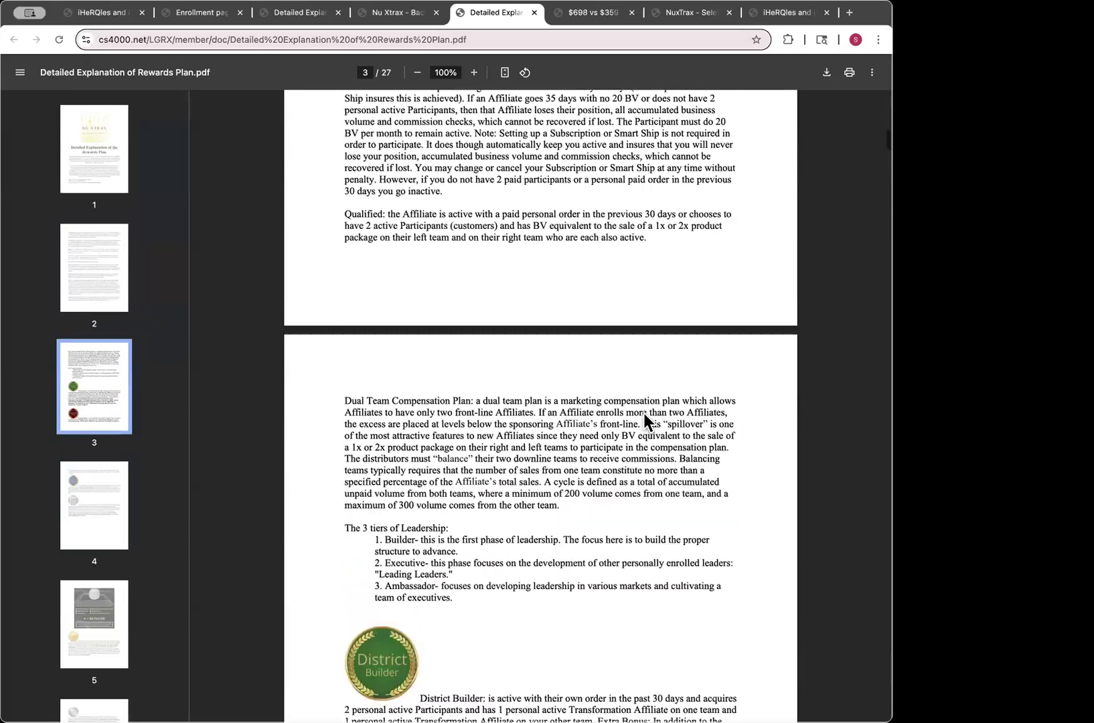
{"action": "scroll", "coordinate": [645, 421], "scroll_direction": "up", "scroll_amount": 5}
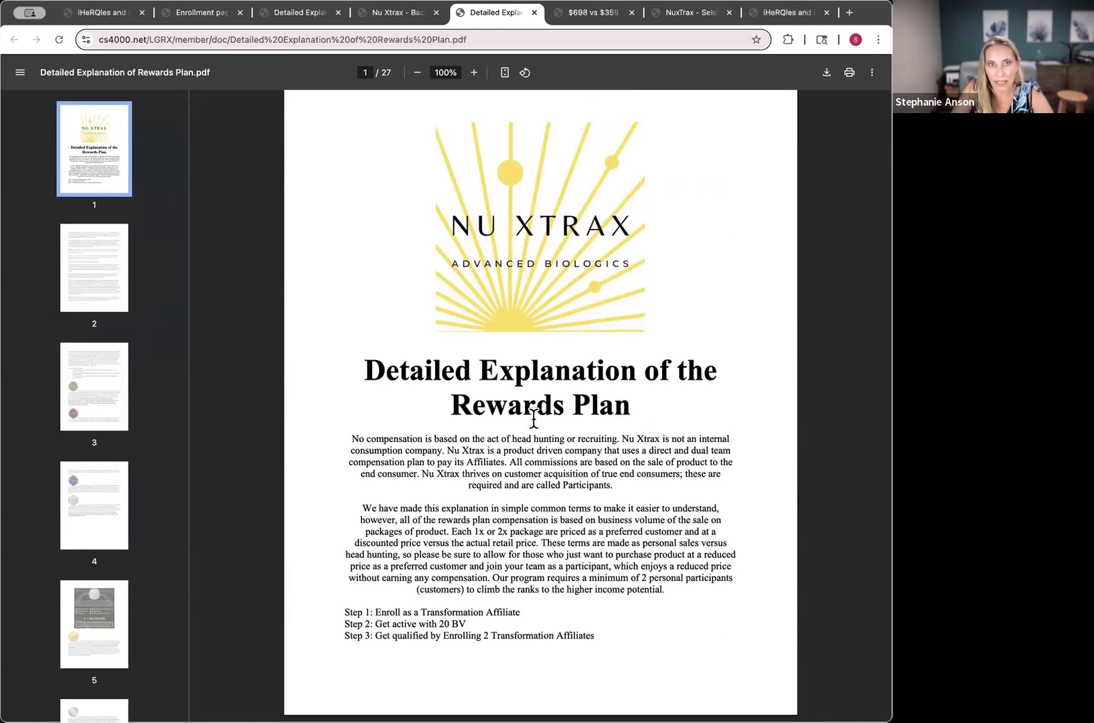
- Compare the "$698 vs $359" enrollment pack document with the first page of the Detailed Explanation of Rewards Plan
{"action": "key", "text": "ctrl+Tab"}
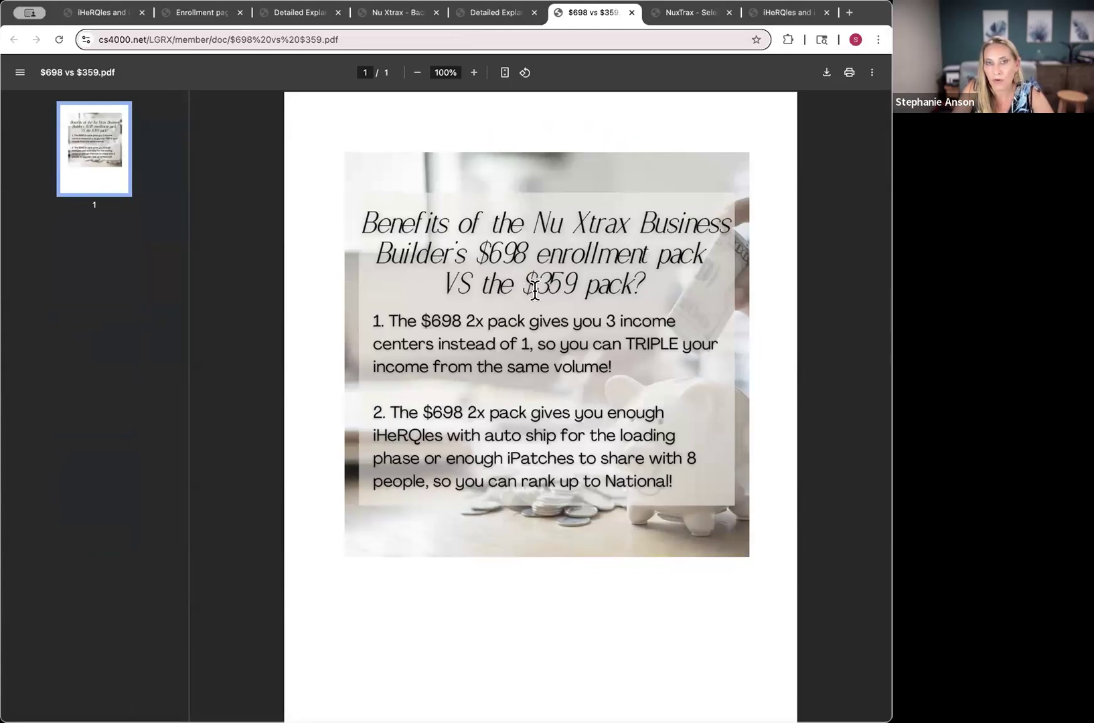
{"action": "left_click", "coordinate": [491, 12]}
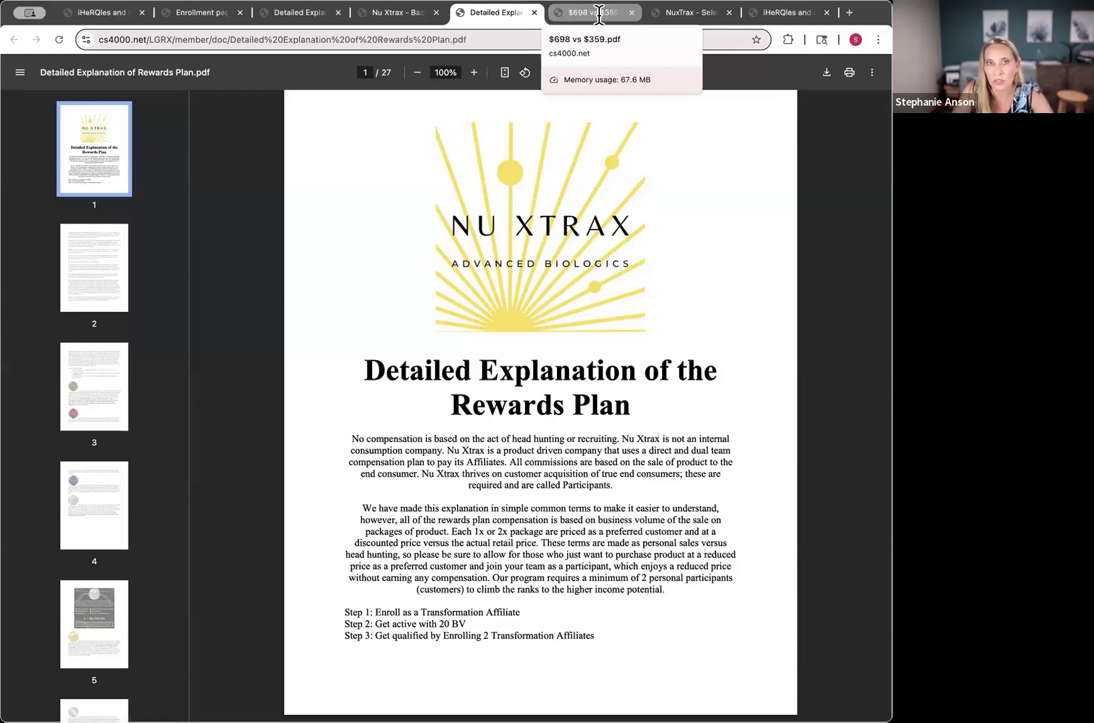
{"action": "scroll", "coordinate": [620, 253], "scroll_direction": "down", "scroll_amount": 1}
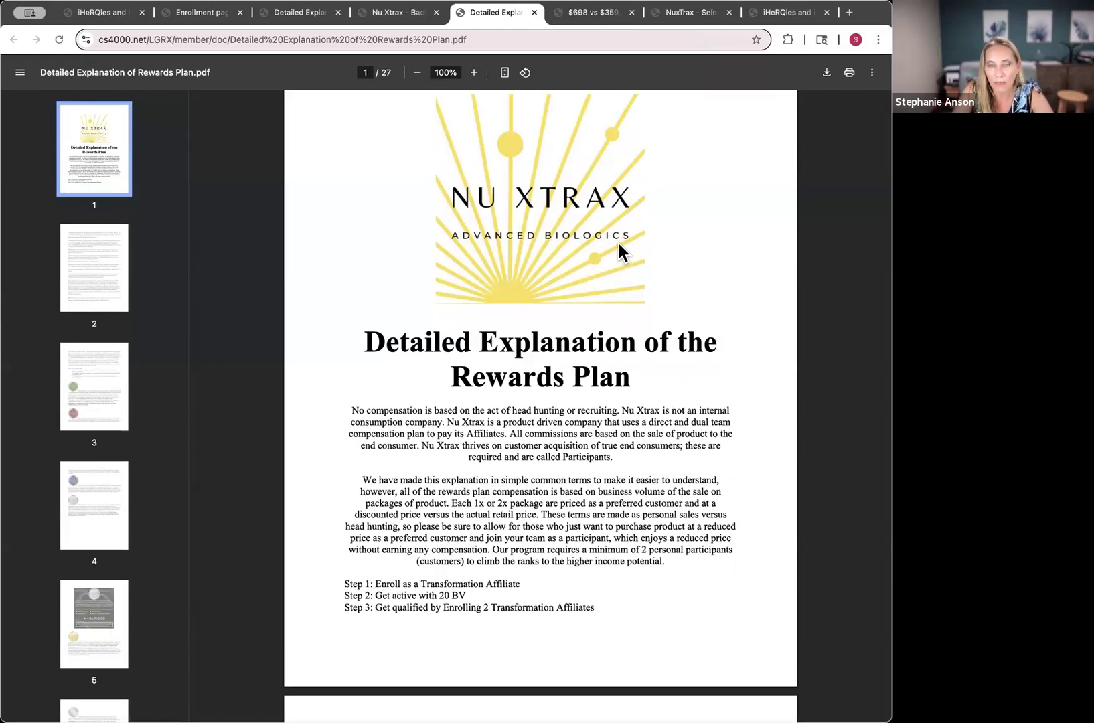
{"action": "left_click", "coordinate": [607, 15]}
{"action": "left_click", "coordinate": [491, 15]}
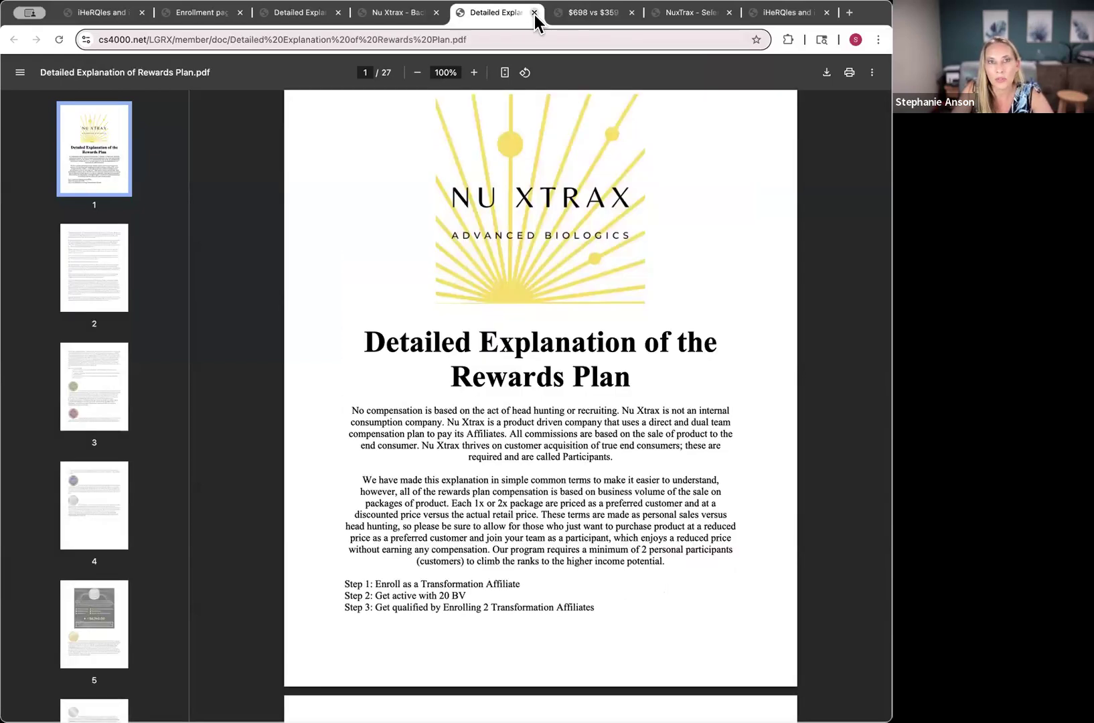
{"action": "left_click", "coordinate": [551, 12]}
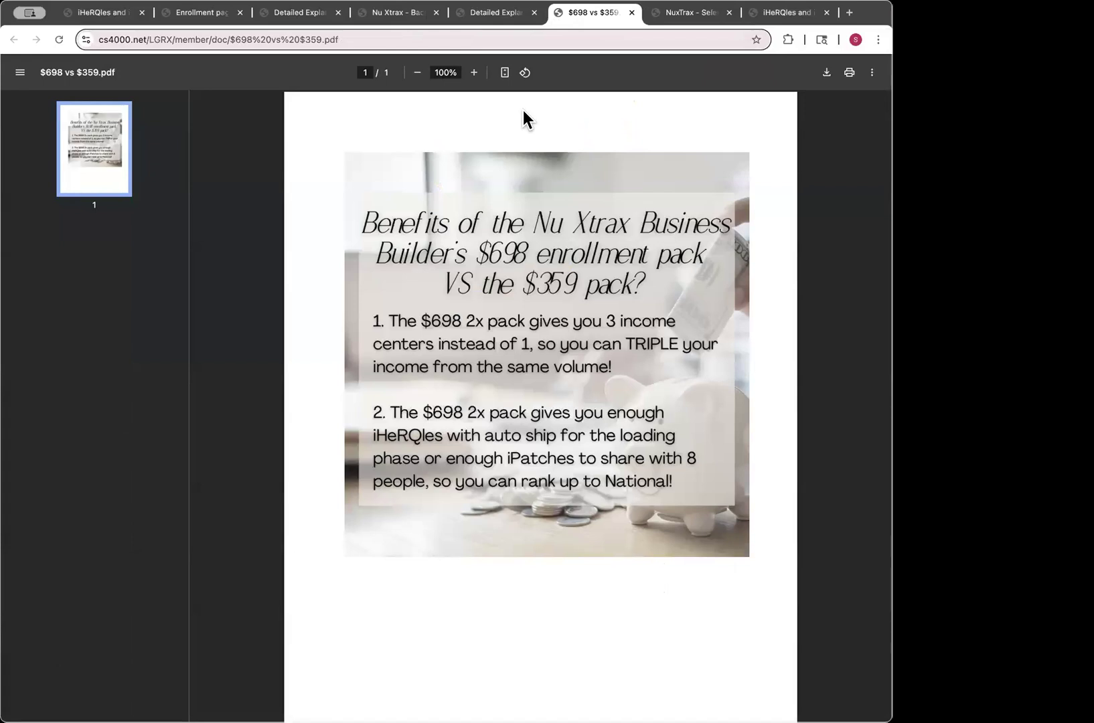
- Close the "$698 vs $359" document and the last iHeRQles and iRevive directions document, and return to the Detailed Explanation of Rewards Plan
{"action": "left_click", "coordinate": [630, 13]}
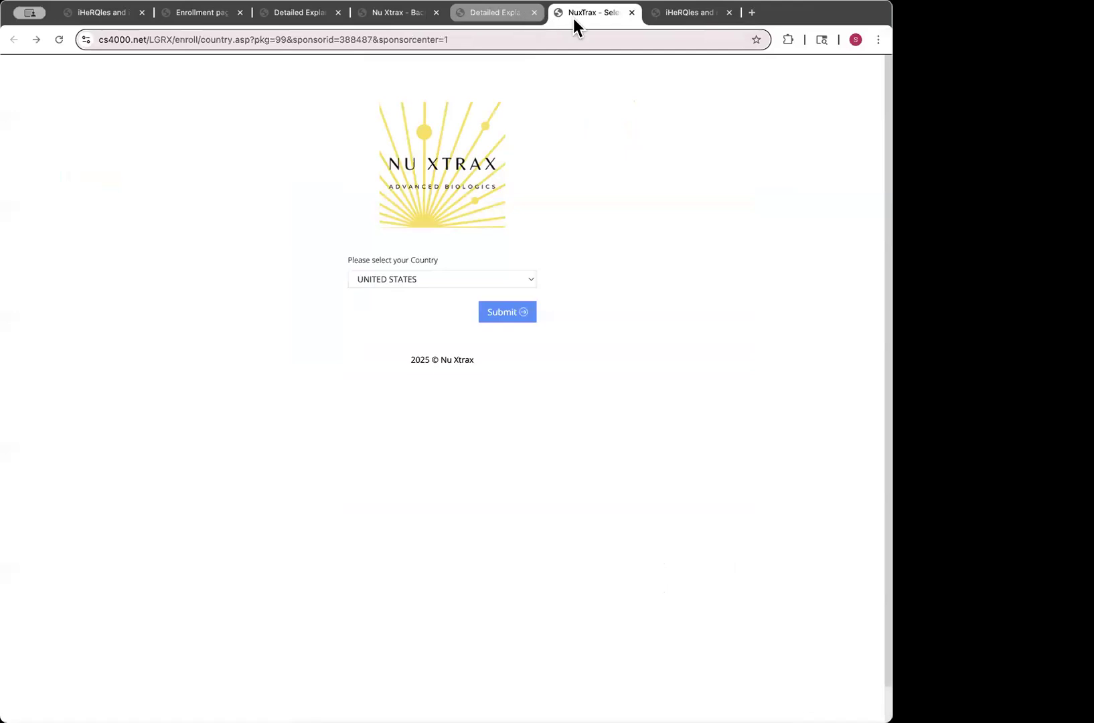
{"action": "left_click", "coordinate": [680, 13]}
{"action": "left_click", "coordinate": [728, 13]}
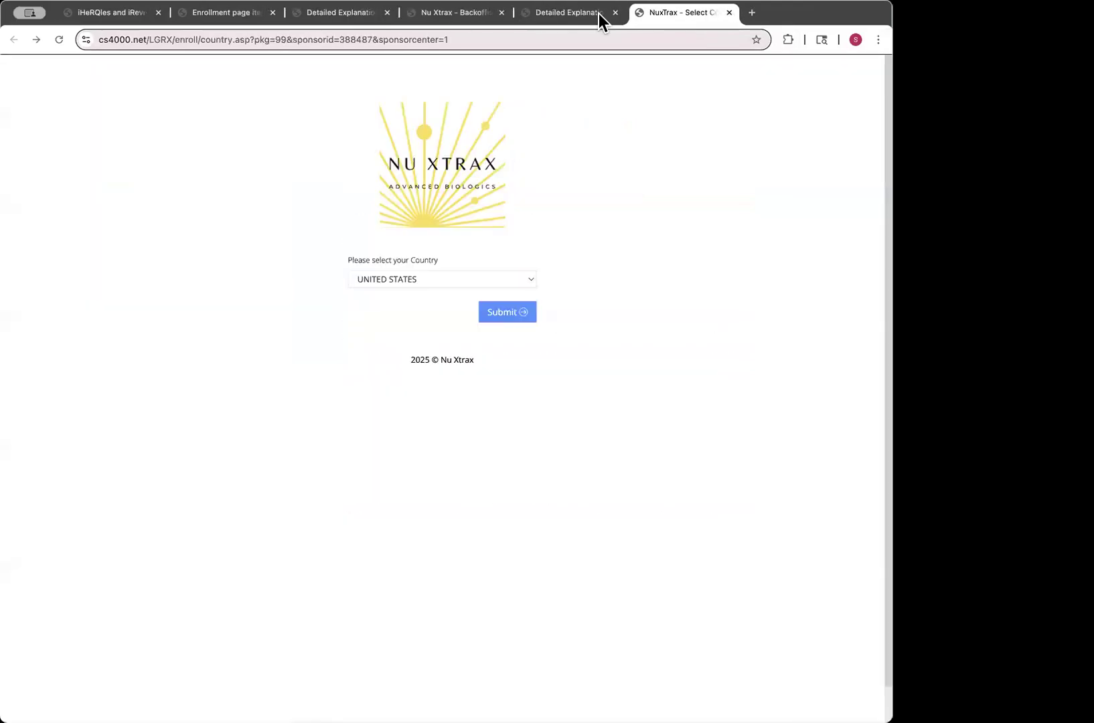
{"action": "left_click", "coordinate": [598, 13]}
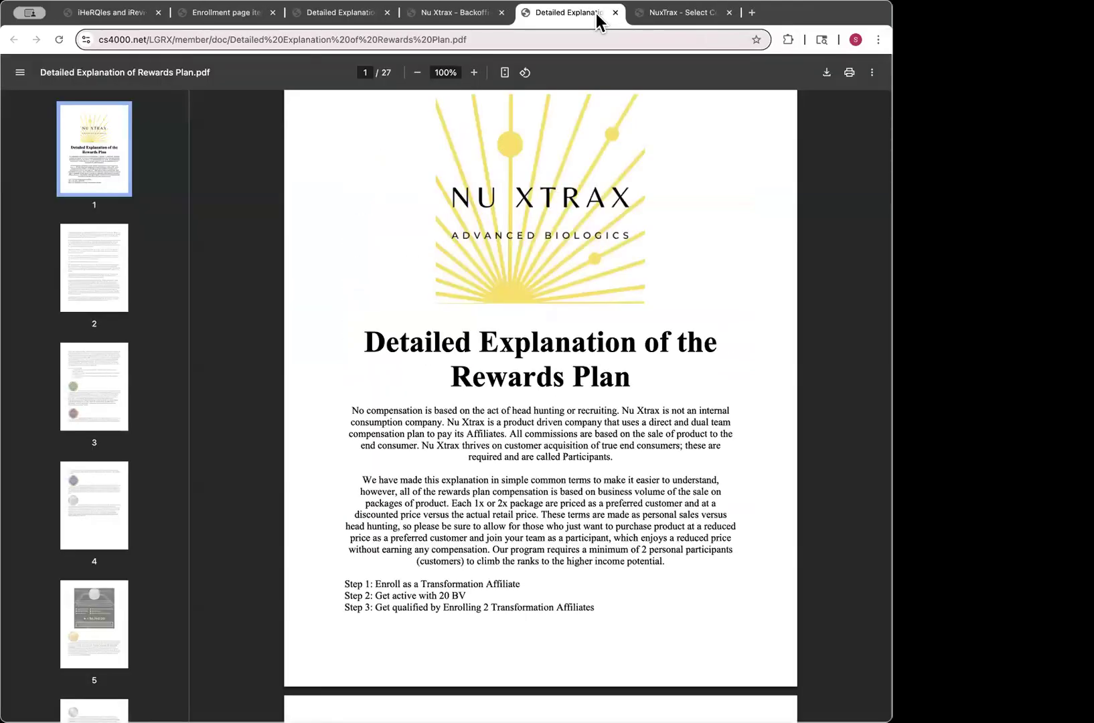